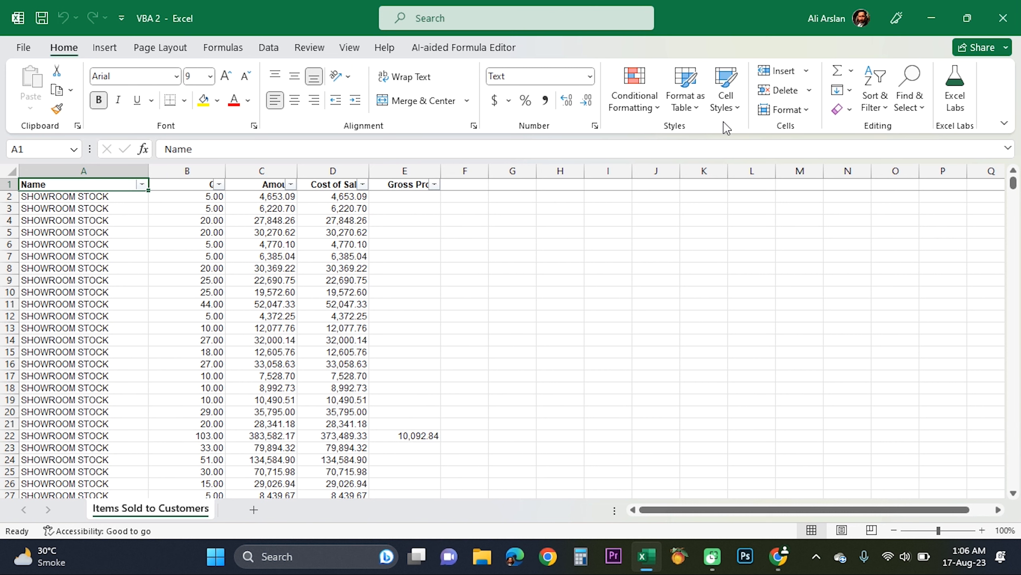
- Select the data columns from Name through Gross Profit to review the table's width, and return to cell A1
{"action": "key", "text": "shift+space"}
{"action": "key", "text": "Left"}
{"action": "key", "text": "ctrl+space"}
{"action": "key", "text": "shift+Right"}
{"action": "key", "text": "shift+Right"}
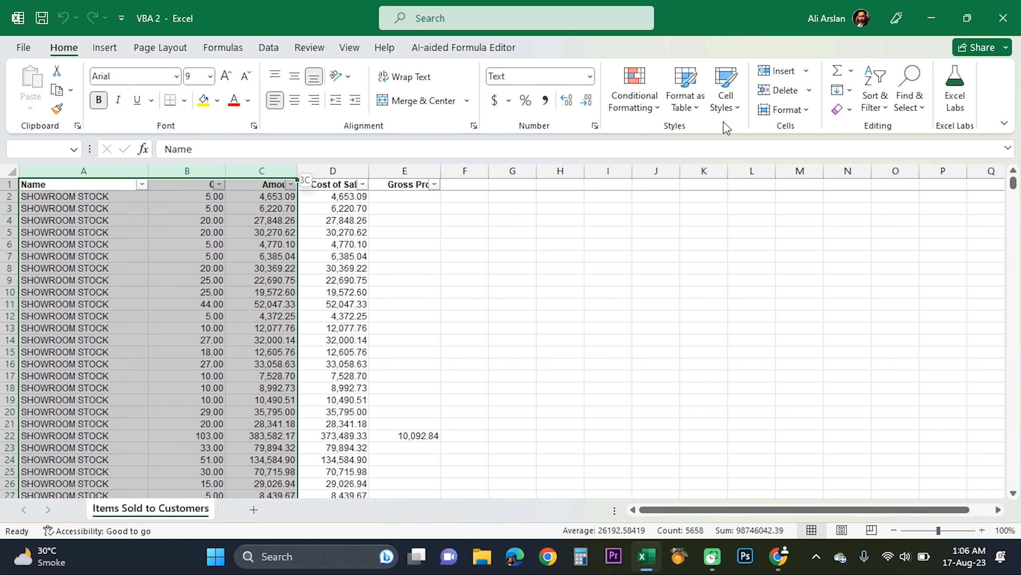
{"action": "key", "text": "shift+Right"}
{"action": "key", "text": "shift+Right"}
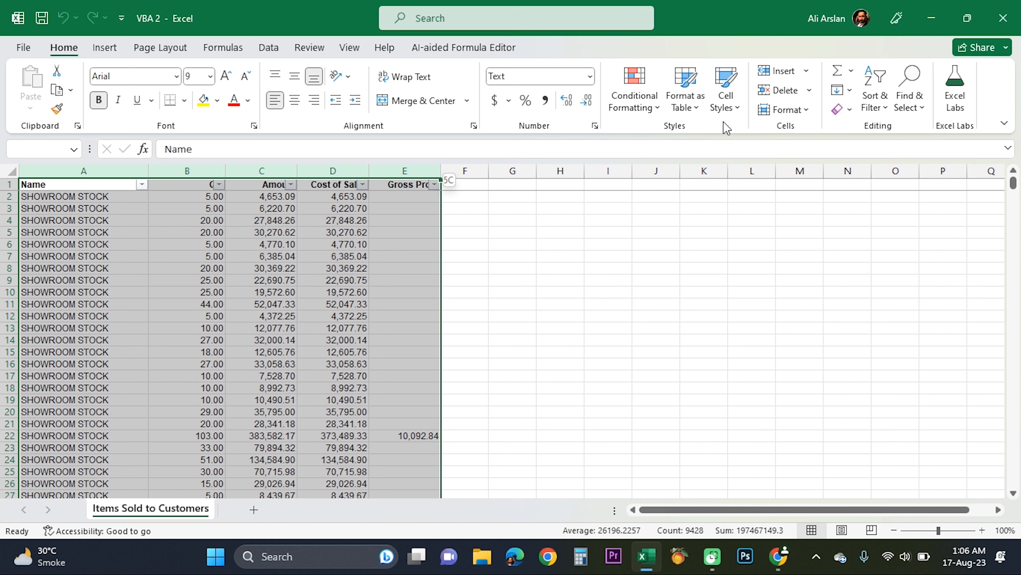
{"action": "key", "text": "shift+Right"}
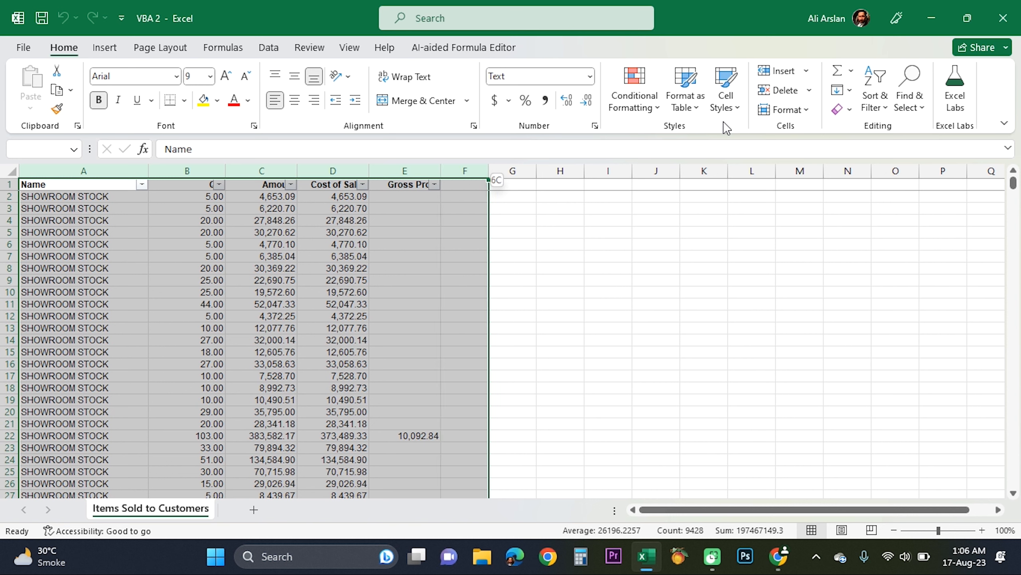
{"action": "key", "text": "shift+Left"}
{"action": "key", "text": "ctrl+Home"}
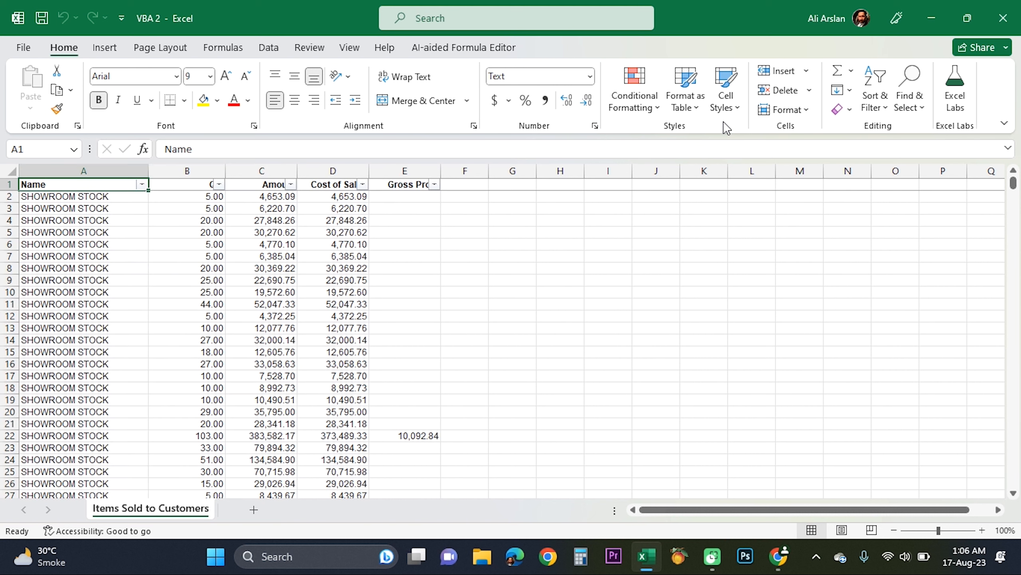
- Check the Name column's extent by selecting from its header to the last entry, including a selection two rows past it
{"action": "key", "text": "ctrl+shift+Down"}
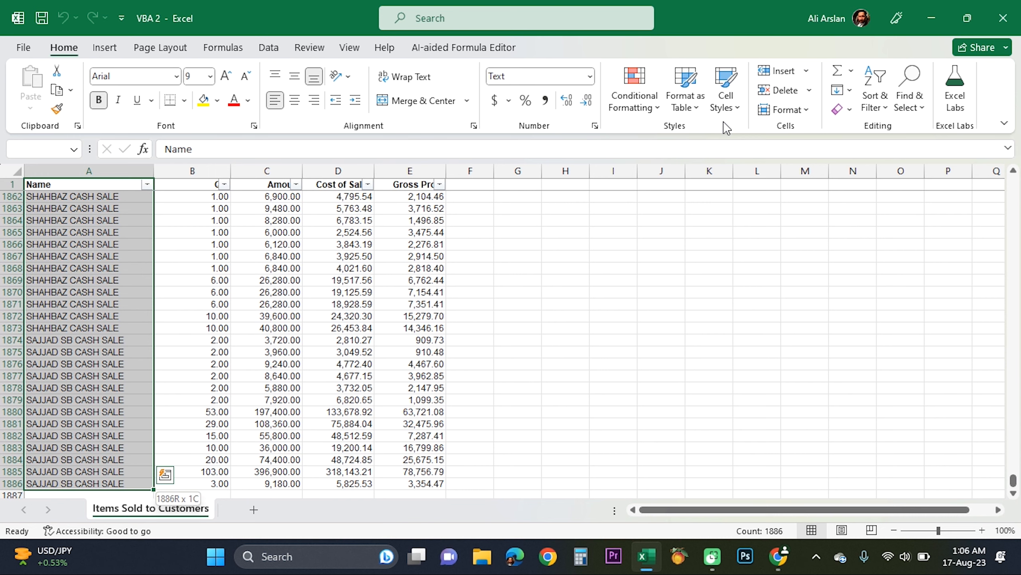
{"action": "key", "text": "shift+Down"}
{"action": "key", "text": "shift+Down"}
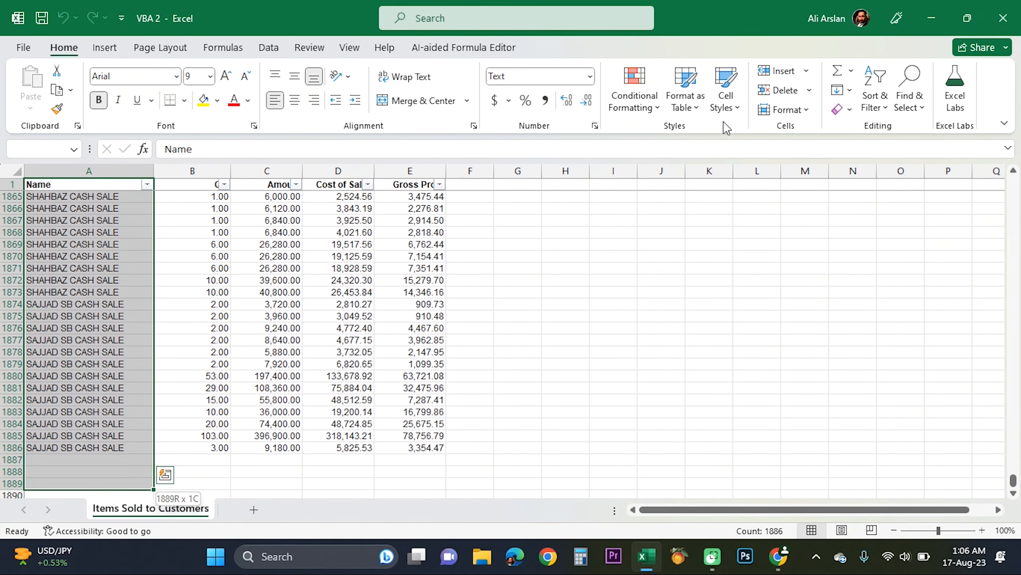
{"action": "key", "text": "shift+Up"}
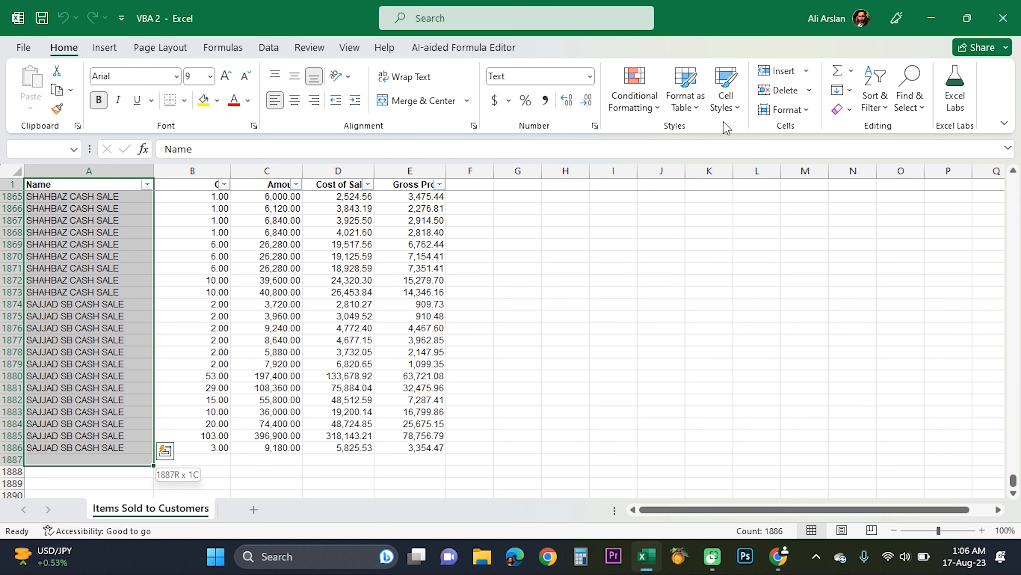
{"action": "key", "text": "shift+Down"}
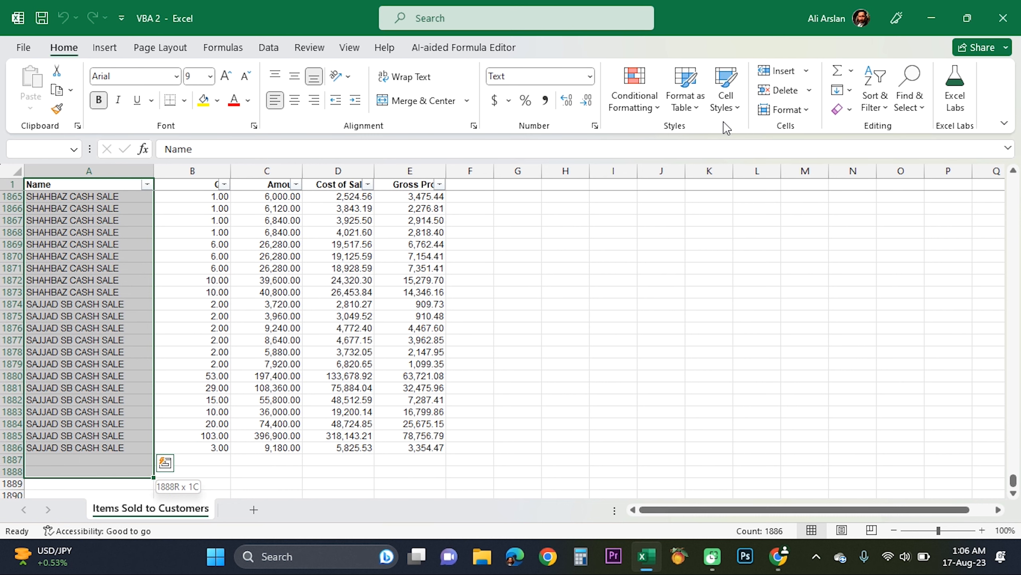
{"action": "key", "text": "ctrl+Home"}
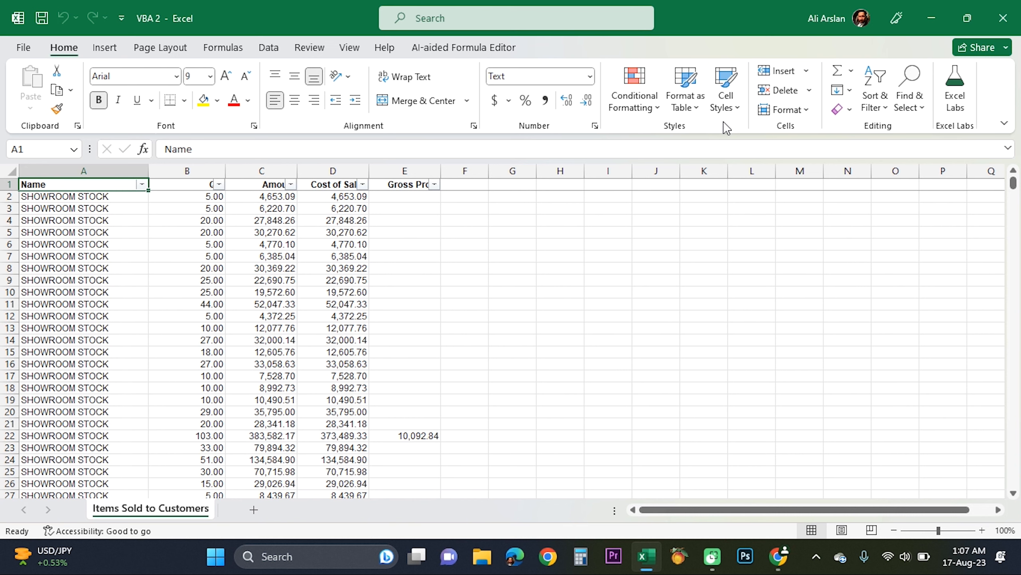
{"action": "key", "text": "ctrl+shift+Down"}
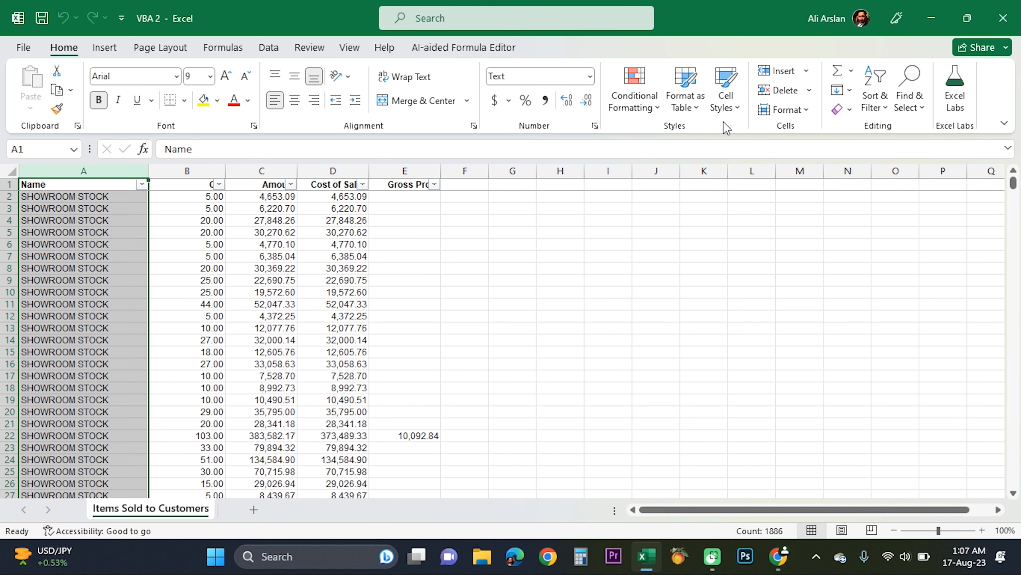
- Examine the Name column entries from the first rows down to row 168, past the SHOWROOM STOCK rows
{"action": "key", "text": "Down"}
{"action": "key", "text": "Down"}
{"action": "key", "text": "Down"}
{"action": "key", "text": "Down"}
{"action": "key", "text": "Down"}
{"action": "key", "text": "Down"}
{"action": "key", "text": "Down"}
{"action": "key", "text": "Down"}
{"action": "key", "text": "Down"}
{"action": "key", "text": "Down"}
{"action": "key", "text": "Down"}
{"action": "key", "text": "Down"}
{"action": "key", "text": "Down"}
{"action": "key", "text": "Down"}
{"action": "key", "text": "Down"}
{"action": "key", "text": "Down"}
{"action": "key", "text": "Down"}
{"action": "key", "text": "Down"}
{"action": "key", "text": "Down"}
{"action": "key", "text": "Down"}
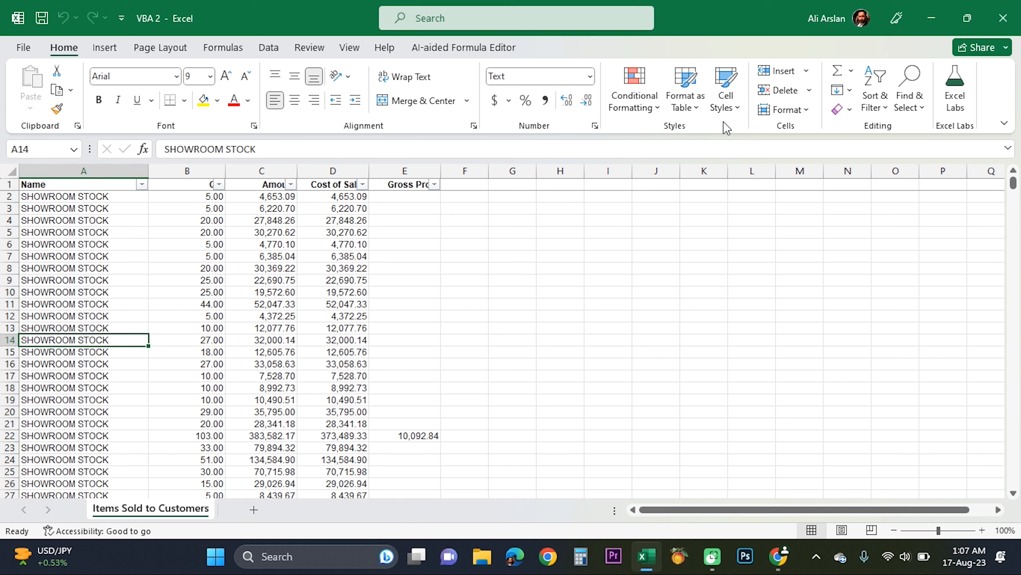
{"action": "key", "text": "Down"}
{"action": "key", "text": "Down"}
{"action": "key", "text": "Down"}
{"action": "key", "text": "Down"}
{"action": "key", "text": "Down"}
{"action": "key", "text": "Down"}
{"action": "key", "text": "Down"}
{"action": "key", "text": "Down"}
{"action": "key", "text": "Down"}
{"action": "key", "text": "Down"}
{"action": "key", "text": "Down"}
{"action": "key", "text": "Down"}
{"action": "key", "text": "Down"}
{"action": "key", "text": "Down"}
{"action": "key", "text": "Down"}
{"action": "key", "text": "Down"}
{"action": "key", "text": "Down"}
{"action": "key", "text": "Down"}
{"action": "key", "text": "Down"}
{"action": "key", "text": "Down"}
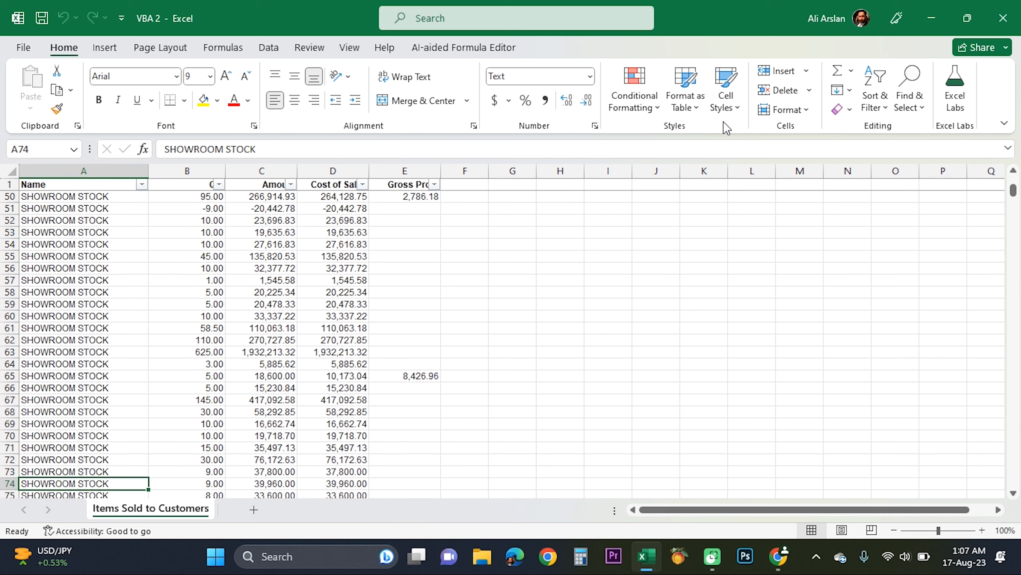
{"action": "key", "text": "Down"}
{"action": "key", "text": "Down"}
{"action": "key", "text": "Down"}
{"action": "key", "text": "Down"}
{"action": "key", "text": "Down"}
{"action": "key", "text": "Down"}
{"action": "key", "text": "Down"}
{"action": "key", "text": "Down"}
{"action": "key", "text": "Down"}
{"action": "key", "text": "Down"}
{"action": "key", "text": "Down"}
{"action": "key", "text": "Down"}
{"action": "key", "text": "Down"}
{"action": "key", "text": "Down"}
{"action": "key", "text": "Down"}
{"action": "key", "text": "Down"}
{"action": "key", "text": "Down"}
{"action": "key", "text": "Down"}
{"action": "key", "text": "Down"}
{"action": "key", "text": "Down"}
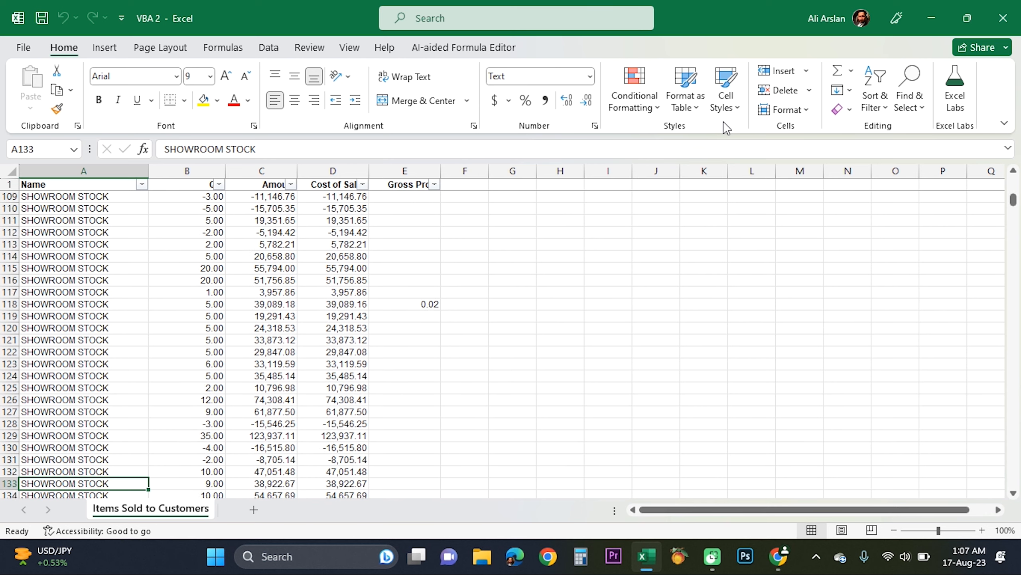
{"action": "key", "text": "Down"}
{"action": "key", "text": "Down"}
{"action": "key", "text": "Down"}
{"action": "key", "text": "Down"}
{"action": "key", "text": "Down"}
{"action": "key", "text": "Down"}
{"action": "key", "text": "Down"}
{"action": "key", "text": "Down"}
{"action": "key", "text": "Down"}
{"action": "key", "text": "Up"}
{"action": "key", "text": "Up"}
{"action": "key", "text": "Up"}
{"action": "key", "text": "Up"}
{"action": "key", "text": "Up"}
{"action": "key", "text": "Up"}
{"action": "key", "text": "Up"}
{"action": "key", "text": "Up"}
{"action": "key", "text": "Up"}
{"action": "key", "text": "Up"}
{"action": "key", "text": "Up"}
{"action": "key", "text": "Up"}
{"action": "key", "text": "Up"}
{"action": "key", "text": "Up"}
{"action": "key", "text": "Up"}
{"action": "key", "text": "Up"}
{"action": "key", "text": "Up"}
{"action": "key", "text": "Up"}
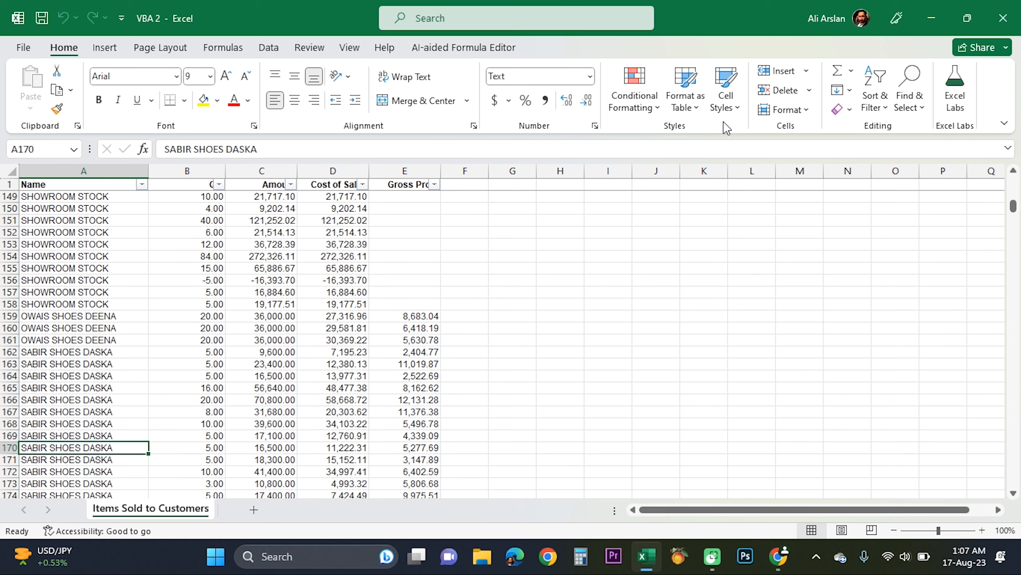
{"action": "key", "text": "Down"}
{"action": "key", "text": "Down"}
{"action": "key", "text": "Down"}
{"action": "key", "text": "Down"}
{"action": "key", "text": "Down"}
{"action": "key", "text": "Down"}
{"action": "key", "text": "Down"}
{"action": "key", "text": "Down"}
{"action": "key", "text": "Down"}
{"action": "key", "text": "Down"}
{"action": "key", "text": "Down"}
{"action": "key", "text": "Down"}
{"action": "key", "text": "Down"}
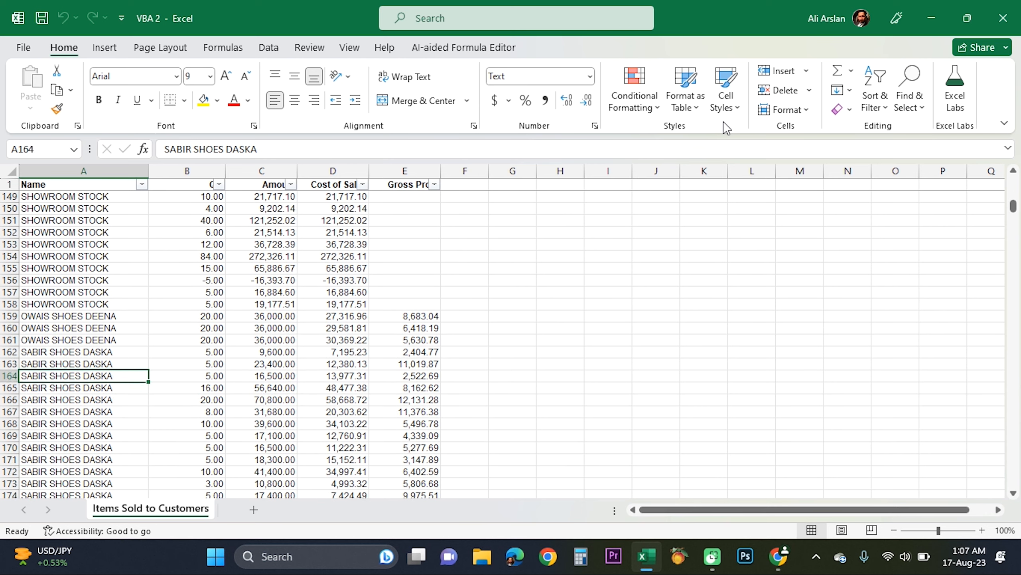
{"action": "key", "text": "Down"}
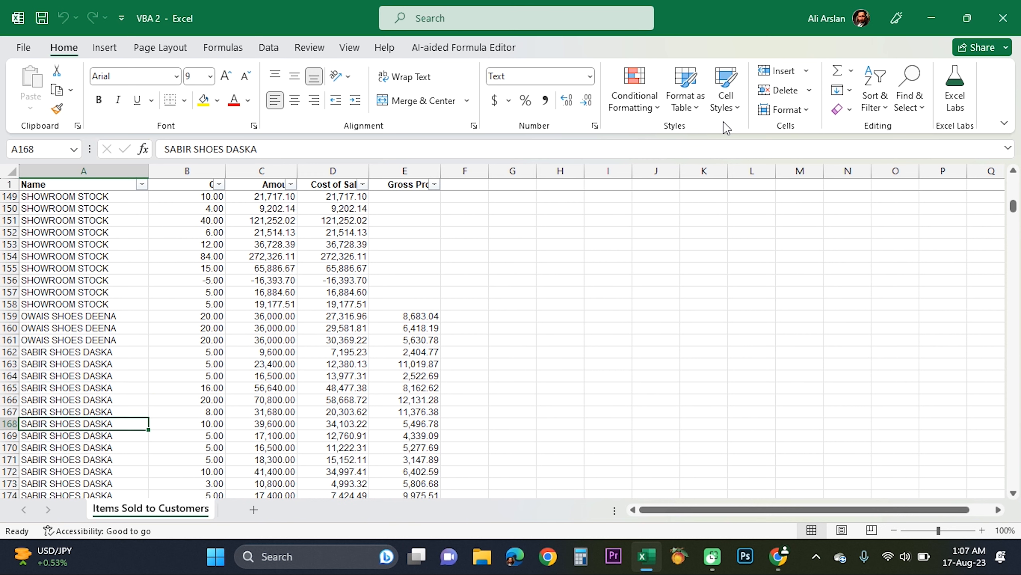
- Review the Name, Qty, Amount, Cost of Sales and Gross Profit columns by selecting each one's data from its header, and return to cell A1
{"action": "key", "text": "ctrl+Up"}
{"action": "key", "text": "ctrl+shift+Down"}
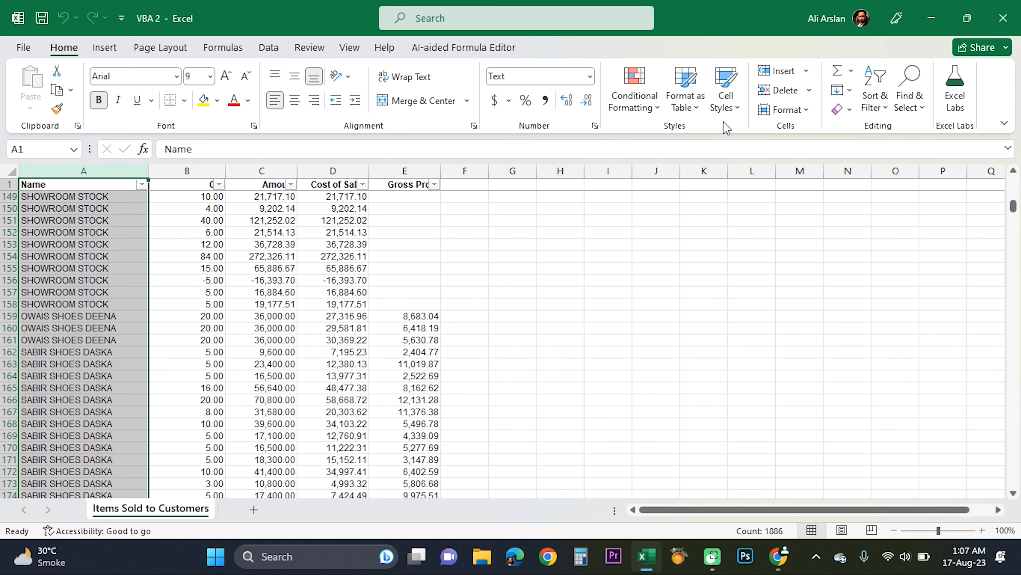
{"action": "key", "text": "Right"}
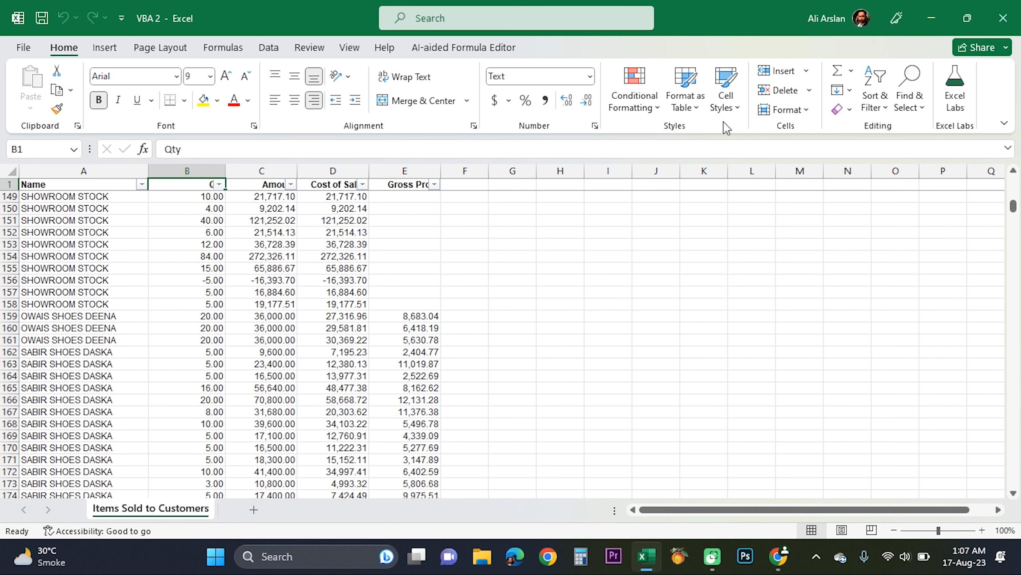
{"action": "key", "text": "ctrl+shift+Down"}
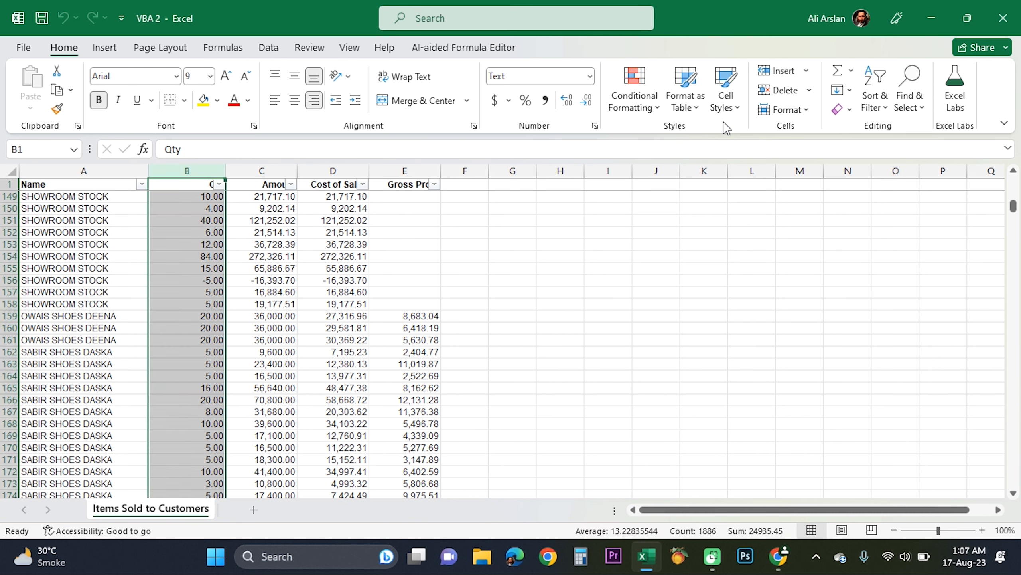
{"action": "key", "text": "Right"}
{"action": "key", "text": "ctrl+shift+Down"}
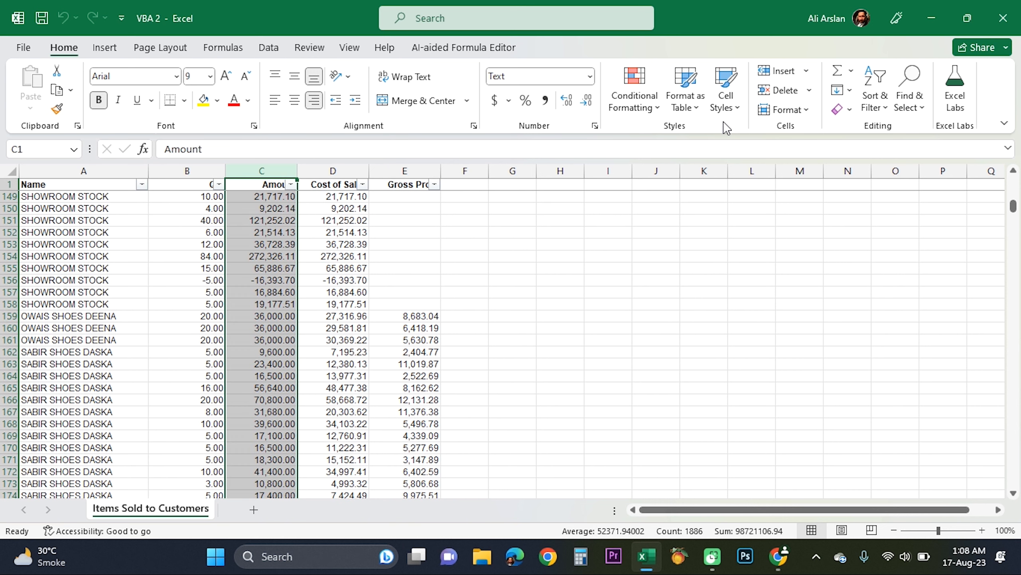
{"action": "key", "text": "Up"}
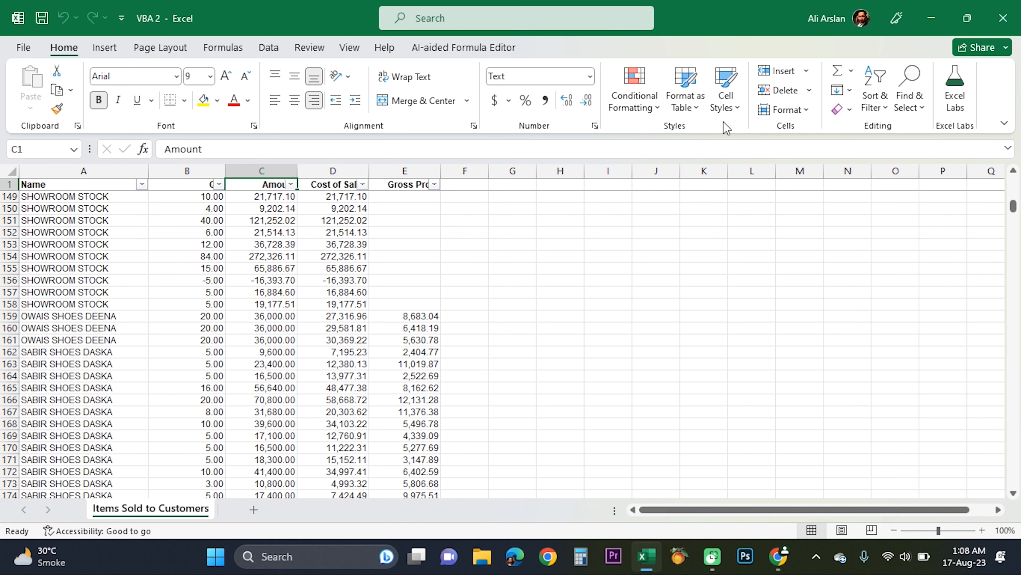
{"action": "key", "text": "Right"}
{"action": "key", "text": "ctrl+shift+Down"}
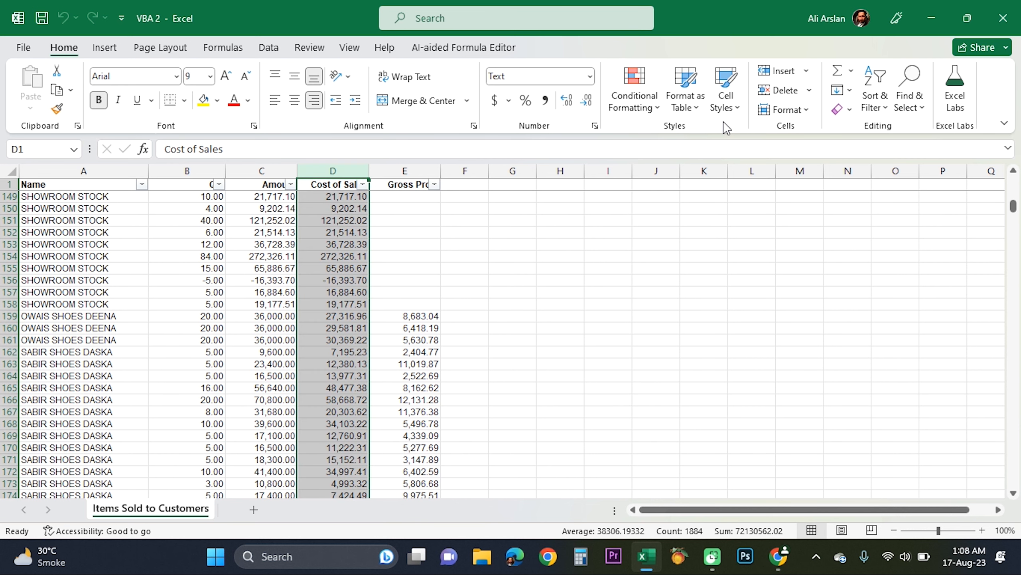
{"action": "key", "text": "Right"}
{"action": "key", "text": "ctrl+shift+Down"}
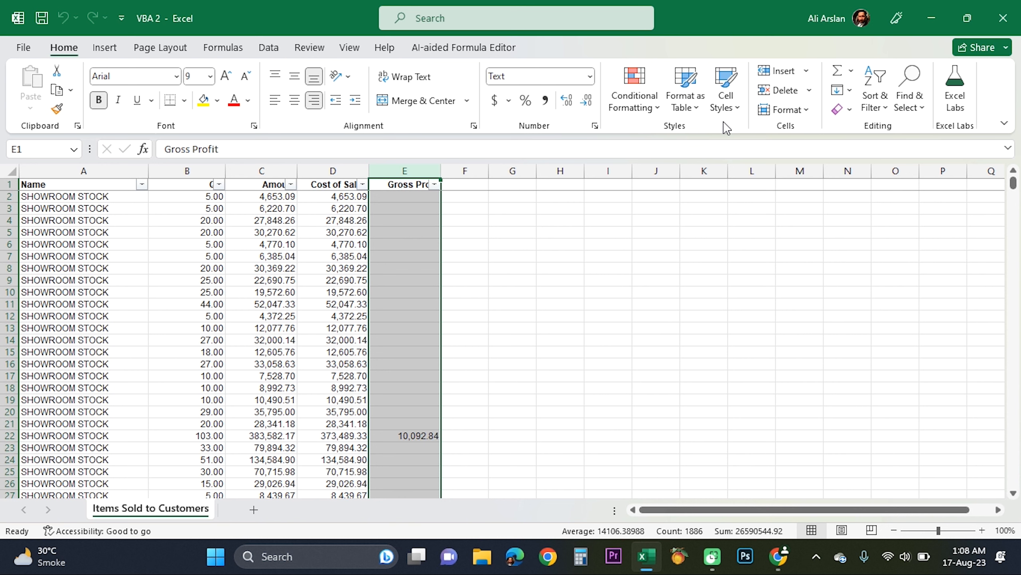
{"action": "key", "text": "ctrl+Home"}
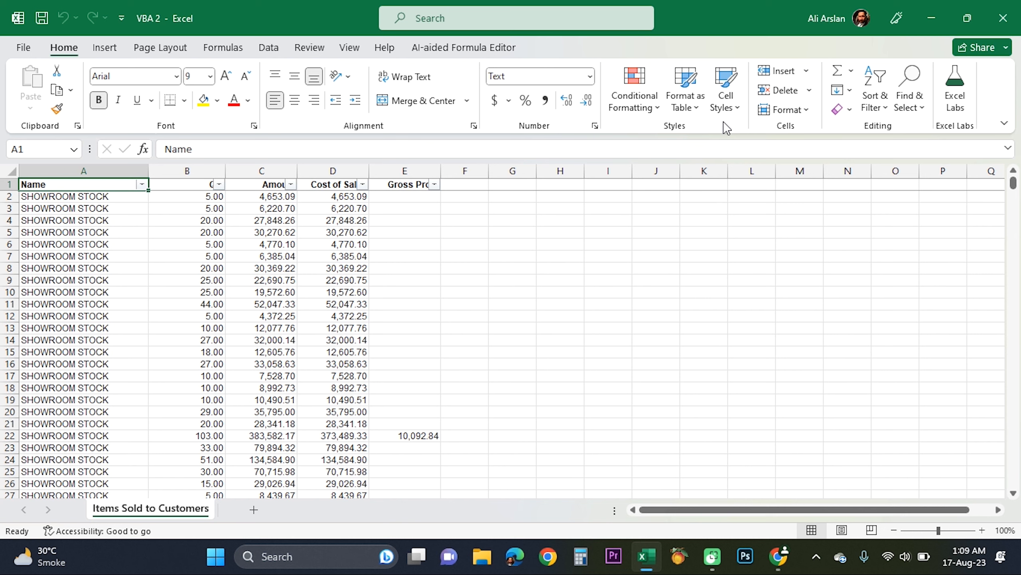
- Scan the Name column from the header down past the last SHOWROOM STOCK entry to row 166
{"action": "key", "text": "Down"}
{"action": "key", "text": "Down"}
{"action": "key", "text": "Down"}
{"action": "key", "text": "Down"}
{"action": "key", "text": "Down"}
{"action": "key", "text": "Down"}
{"action": "key", "text": "Down"}
{"action": "key", "text": "Down"}
{"action": "key", "text": "Down"}
{"action": "key", "text": "Down"}
{"action": "key", "text": "Down"}
{"action": "key", "text": "Down"}
{"action": "key", "text": "Down"}
{"action": "key", "text": "Down"}
{"action": "key", "text": "Down"}
{"action": "key", "text": "Down"}
{"action": "key", "text": "Down"}
{"action": "key", "text": "Down"}
{"action": "key", "text": "Down"}
{"action": "key", "text": "Down"}
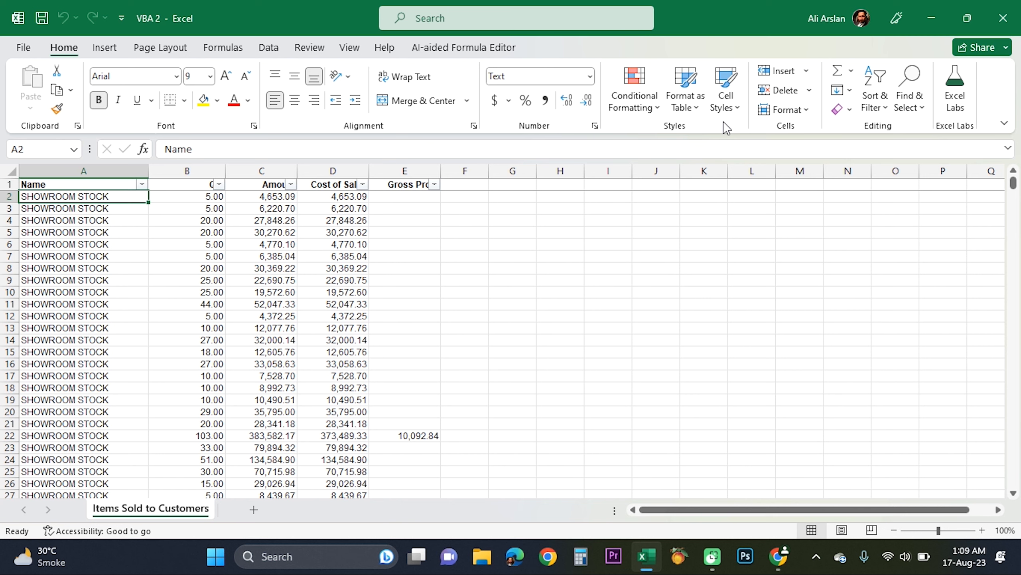
{"action": "key", "text": "Down"}
{"action": "key", "text": "Down"}
{"action": "key", "text": "Down"}
{"action": "key", "text": "Down"}
{"action": "key", "text": "Down"}
{"action": "key", "text": "Down"}
{"action": "key", "text": "Down"}
{"action": "key", "text": "Down"}
{"action": "key", "text": "Down"}
{"action": "key", "text": "Down"}
{"action": "key", "text": "Down"}
{"action": "key", "text": "Down"}
{"action": "key", "text": "Down"}
{"action": "key", "text": "Down"}
{"action": "key", "text": "Down"}
{"action": "key", "text": "Down"}
{"action": "key", "text": "Down"}
{"action": "key", "text": "Down"}
{"action": "key", "text": "Down"}
{"action": "key", "text": "Down"}
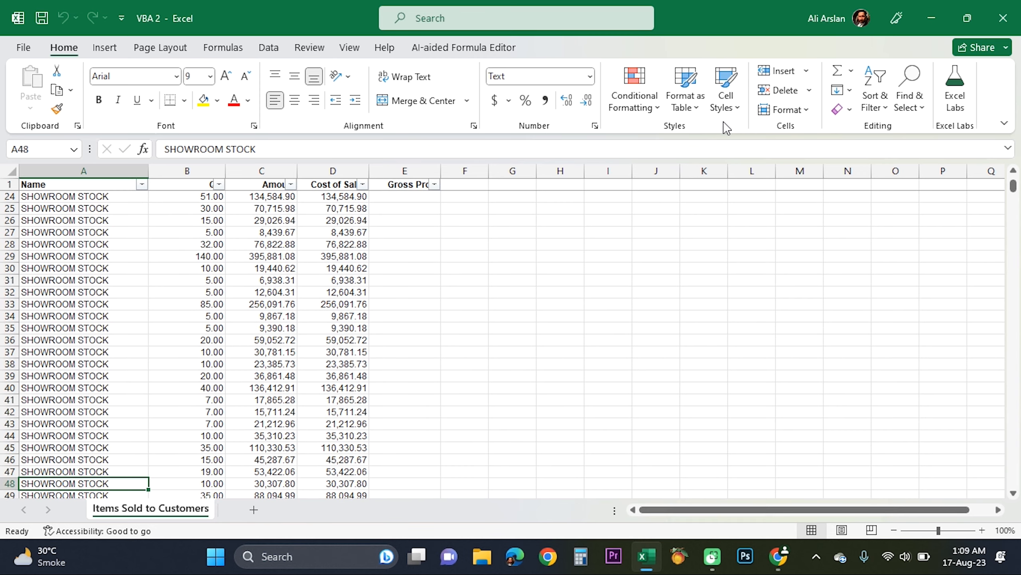
{"action": "key", "text": "Down"}
{"action": "key", "text": "Down"}
{"action": "key", "text": "Down"}
{"action": "key", "text": "Down"}
{"action": "key", "text": "Down"}
{"action": "key", "text": "Down"}
{"action": "key", "text": "Down"}
{"action": "key", "text": "Down"}
{"action": "key", "text": "Down"}
{"action": "key", "text": "Down"}
{"action": "key", "text": "Down"}
{"action": "key", "text": "Down"}
{"action": "key", "text": "Down"}
{"action": "key", "text": "Down"}
{"action": "key", "text": "Down"}
{"action": "key", "text": "Down"}
{"action": "key", "text": "Down"}
{"action": "key", "text": "Down"}
{"action": "key", "text": "Down"}
{"action": "key", "text": "Down"}
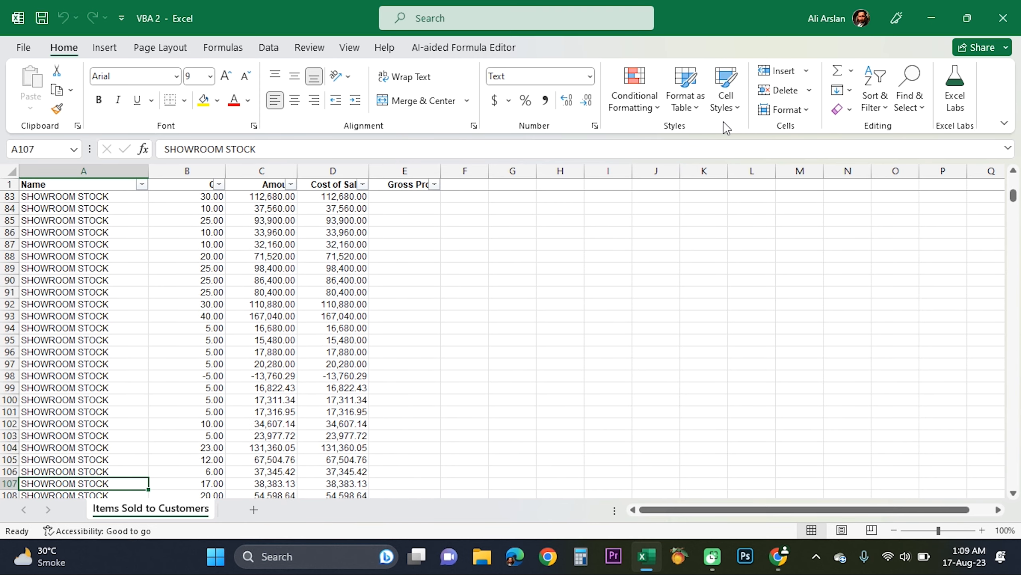
{"action": "key", "text": "Down"}
{"action": "key", "text": "Down"}
{"action": "key", "text": "Down"}
{"action": "key", "text": "Down"}
{"action": "key", "text": "Down"}
{"action": "key", "text": "Down"}
{"action": "key", "text": "Down"}
{"action": "key", "text": "Down"}
{"action": "key", "text": "Down"}
{"action": "key", "text": "Down"}
{"action": "key", "text": "Down"}
{"action": "key", "text": "Down"}
{"action": "key", "text": "Down"}
{"action": "key", "text": "Down"}
{"action": "key", "text": "Down"}
{"action": "key", "text": "Down"}
{"action": "key", "text": "Down"}
{"action": "key", "text": "Down"}
{"action": "key", "text": "Down"}
{"action": "key", "text": "Down"}
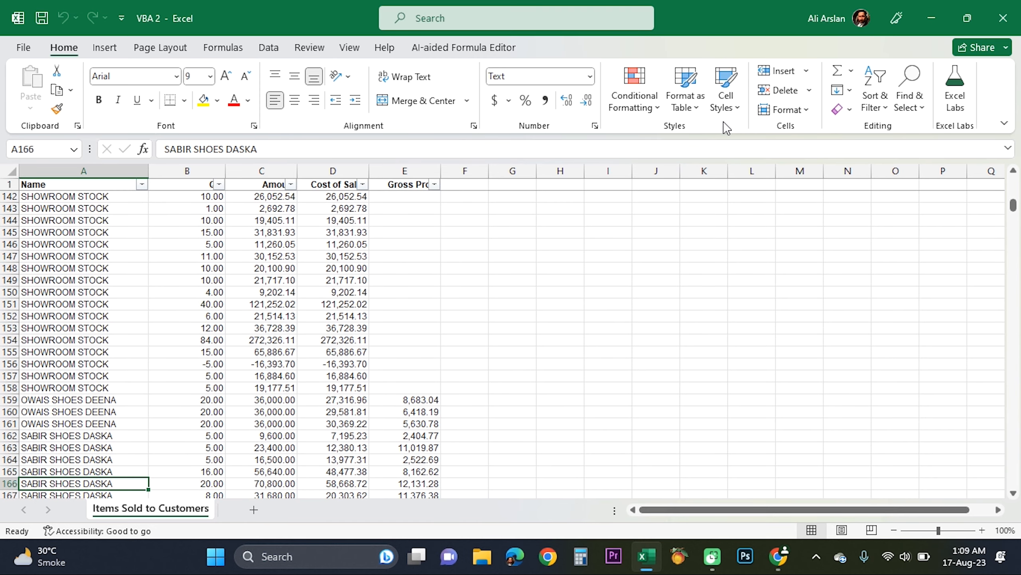
- Go back up the Name column to locate the first OWAIS SHOES DEENA row, directly below the SHOWROOM STOCK entries
{"action": "key", "text": "Up"}
{"action": "key", "text": "Up"}
{"action": "key", "text": "Up"}
{"action": "key", "text": "Up"}
{"action": "key", "text": "Up"}
{"action": "key", "text": "Up"}
{"action": "key", "text": "Up"}
{"action": "key", "text": "Up"}
{"action": "key", "text": "Up"}
{"action": "key", "text": "Up"}
{"action": "key", "text": "Up"}
{"action": "key", "text": "Up"}
{"action": "key", "text": "Up"}
{"action": "key", "text": "Up"}
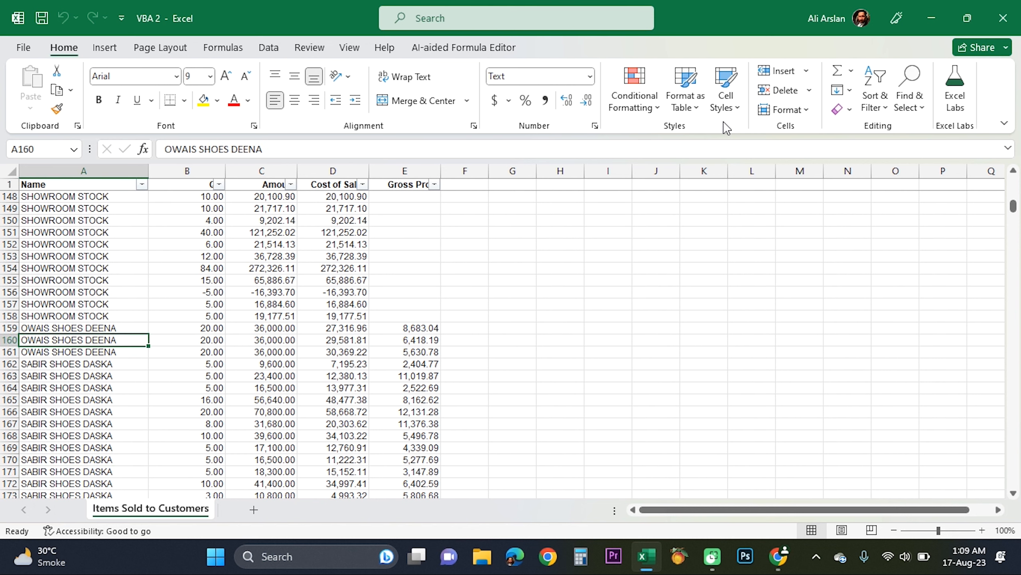
{"action": "key", "text": "Down"}
{"action": "key", "text": "Down"}
{"action": "key", "text": "Up"}
{"action": "key", "text": "Up"}
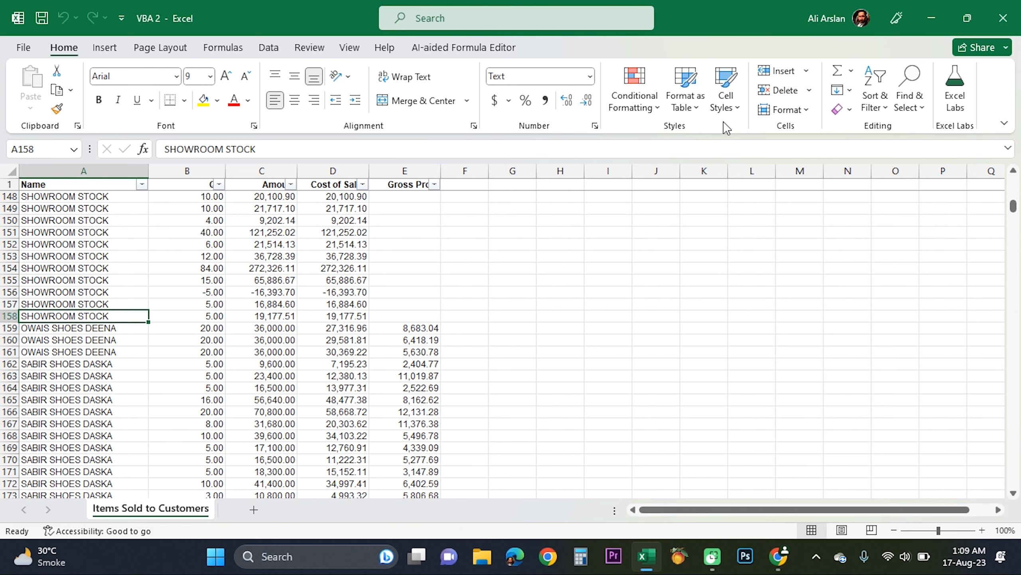
{"action": "key", "text": "Down"}
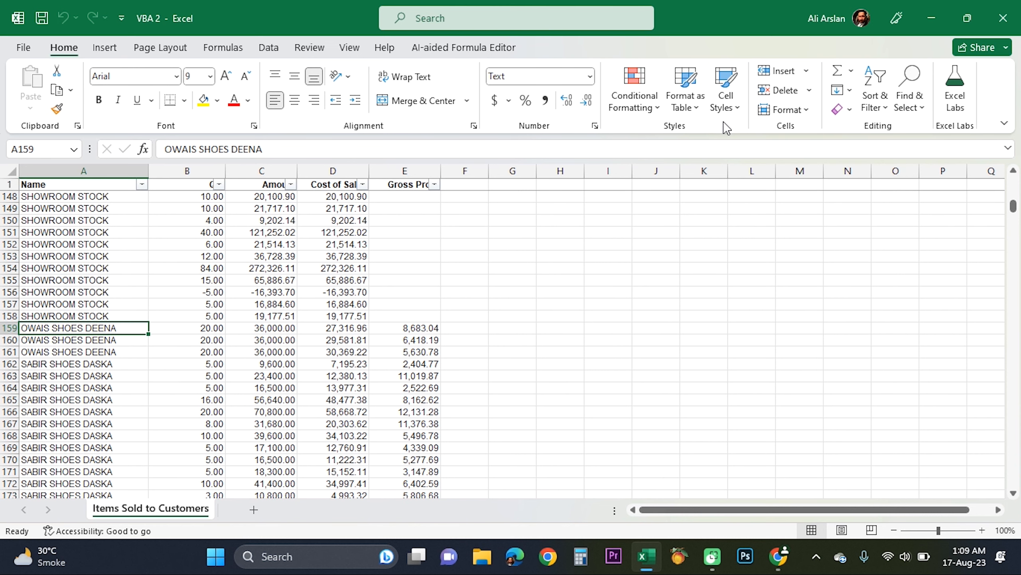
{"action": "key", "text": "shift+space"}
{"action": "key", "text": "ctrl+shift+plus"}
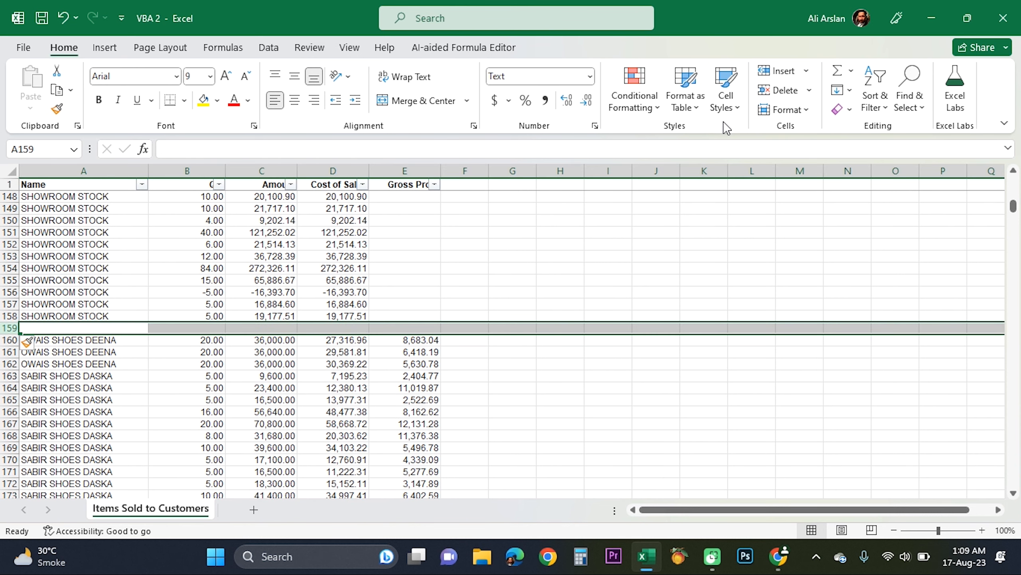
{"action": "key", "text": "Left"}
{"action": "key", "text": "ctrl+z"}
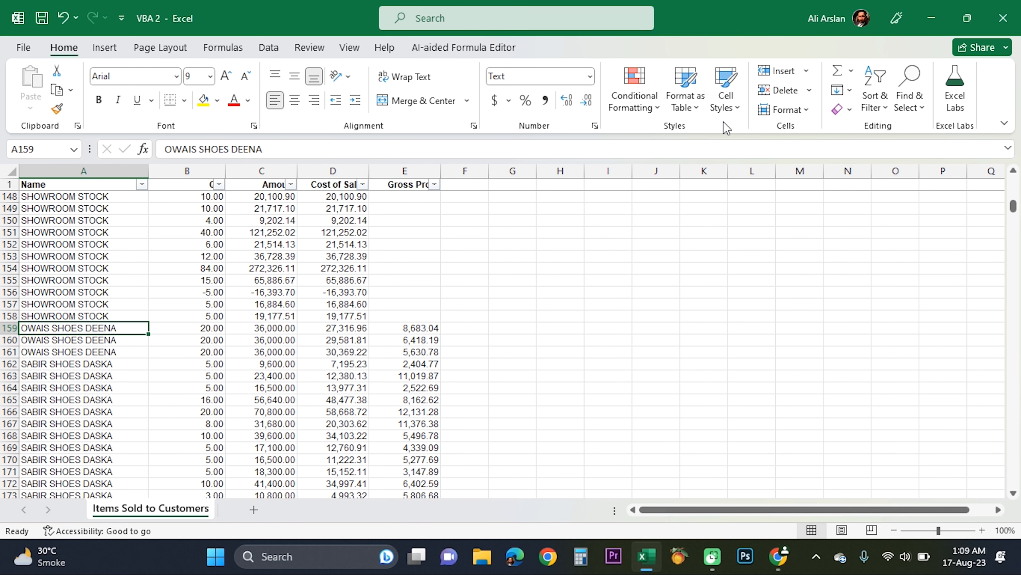
- Insert a blank row at row 159, above the first OWAIS SHOES DEENA entry, and fill SHOWROOM STOCK down into its Name cell
{"action": "key", "text": "shift+space"}
{"action": "key", "text": "ctrl+shift+plus"}
{"action": "key", "text": "Left"}
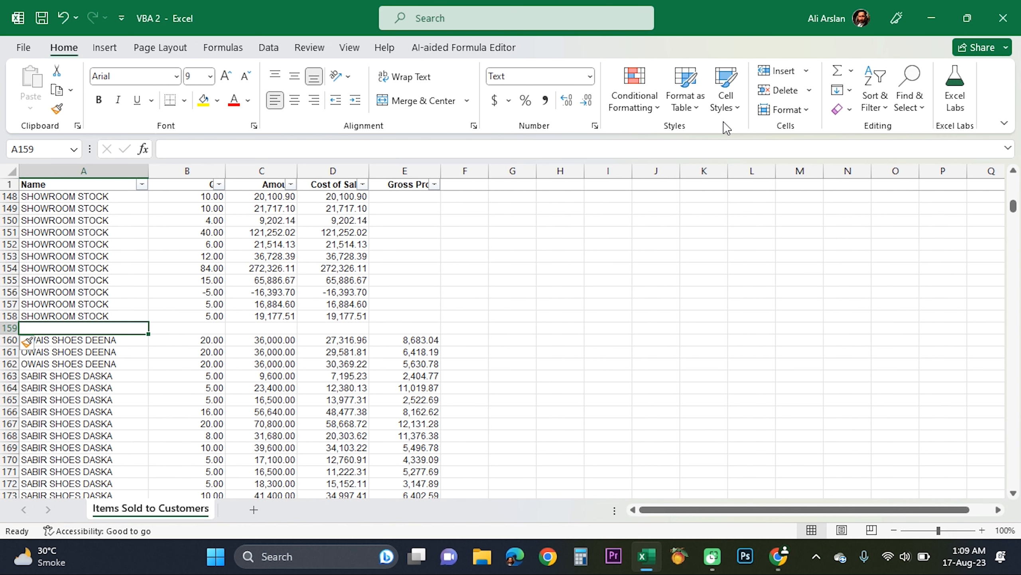
{"action": "key", "text": "ctrl+d"}
{"action": "key", "text": "Right"}
{"action": "key", "text": "Left"}
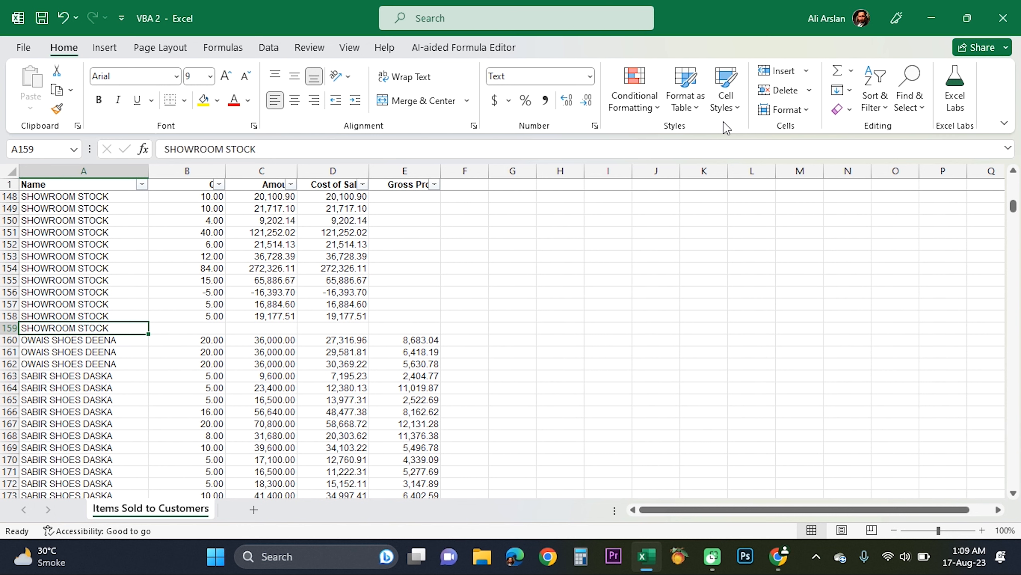
- Total the SHOWROOM STOCK quantities in B159 with the formula =SUM(B2:B158)
{"action": "key", "text": "Right"}
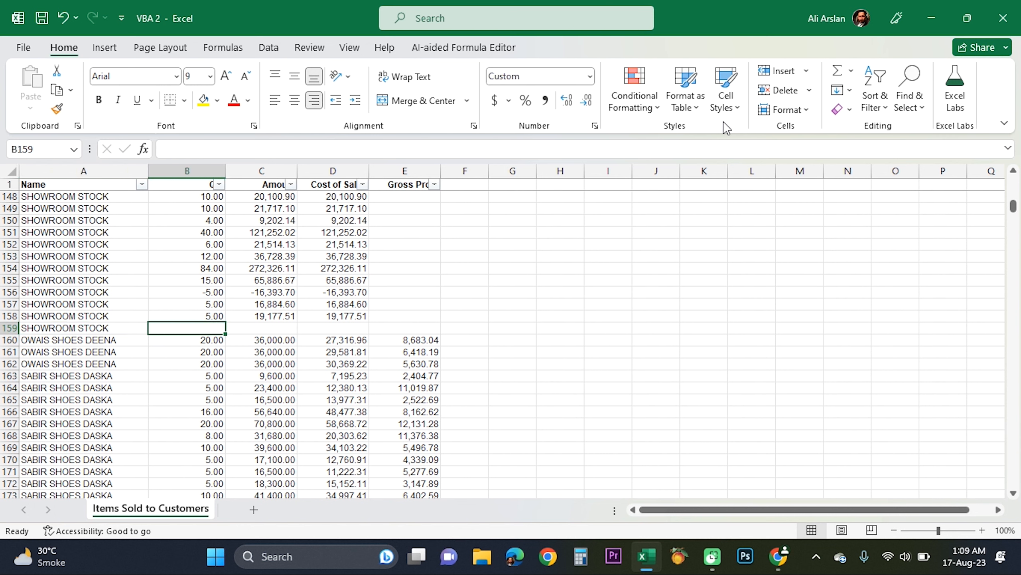
{"action": "type", "text": "=sum("}
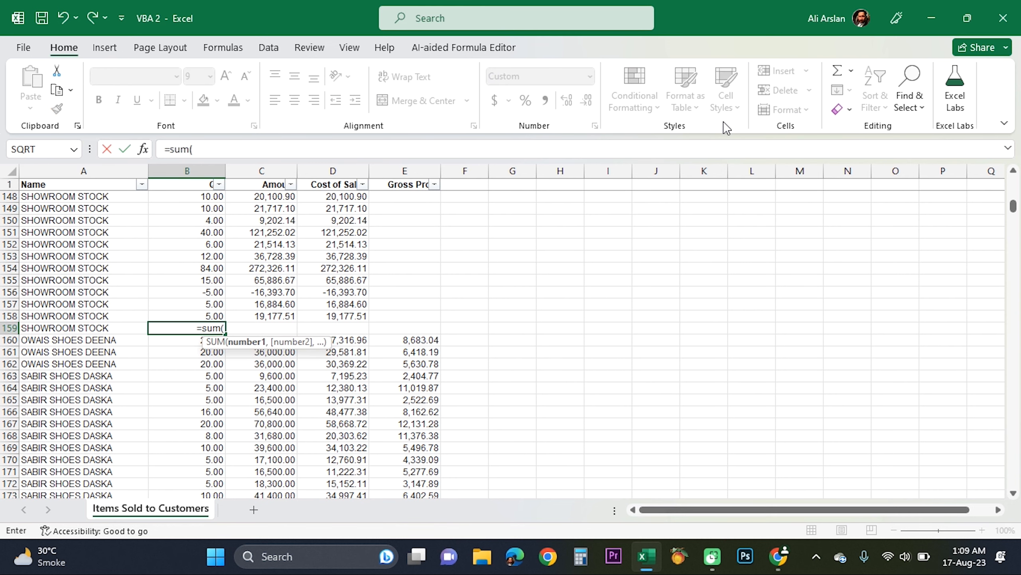
{"action": "key", "text": "Up"}
{"action": "key", "text": "ctrl+shift+Up"}
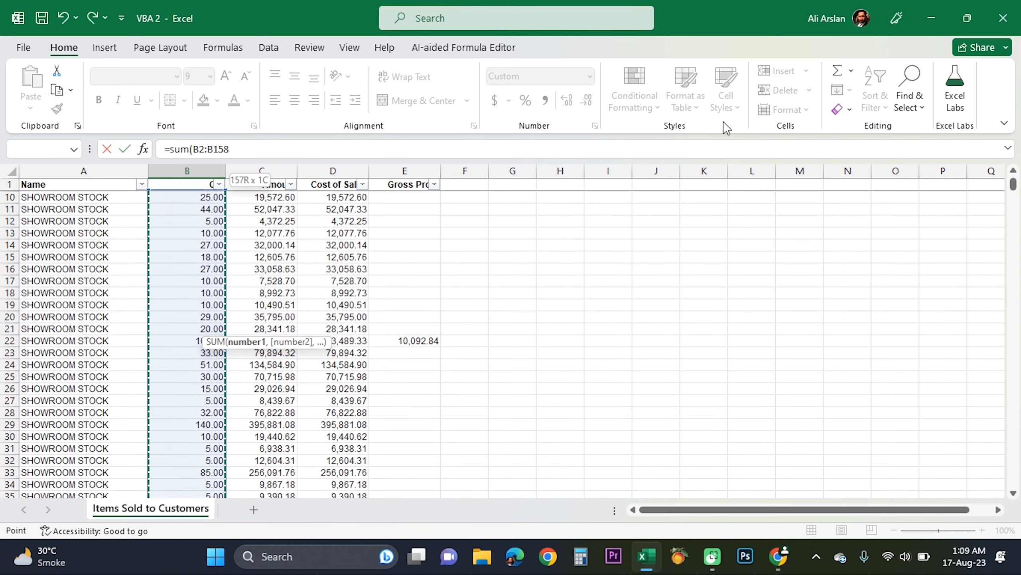
{"action": "key", "text": "Return"}
{"action": "key", "text": "Up"}
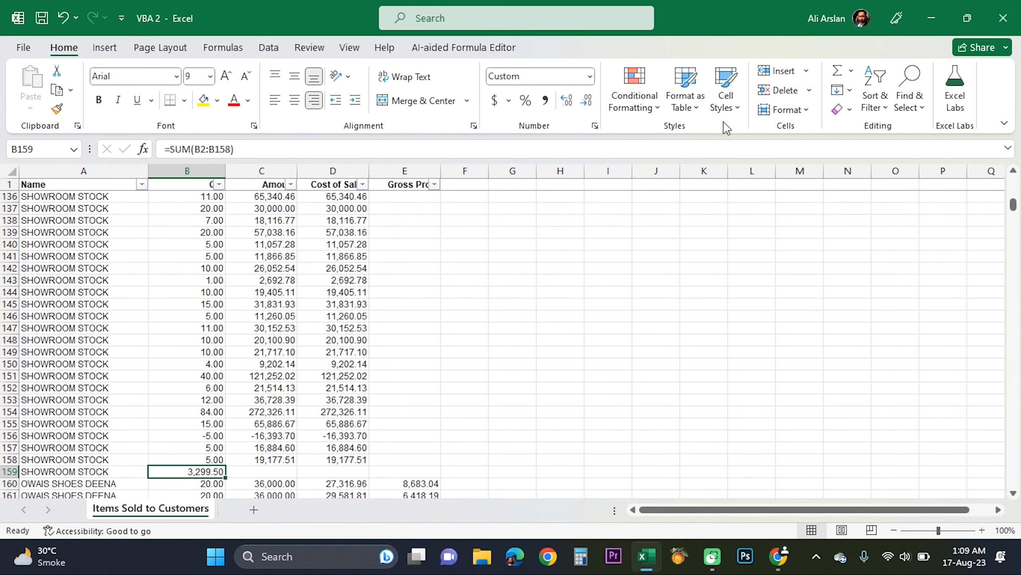
- Copy the Qty total formula from B159 into the Amount, Cost of Sales and Gross Profit cells of row 159
{"action": "key", "text": "ctrl+c"}
{"action": "key", "text": "Right"}
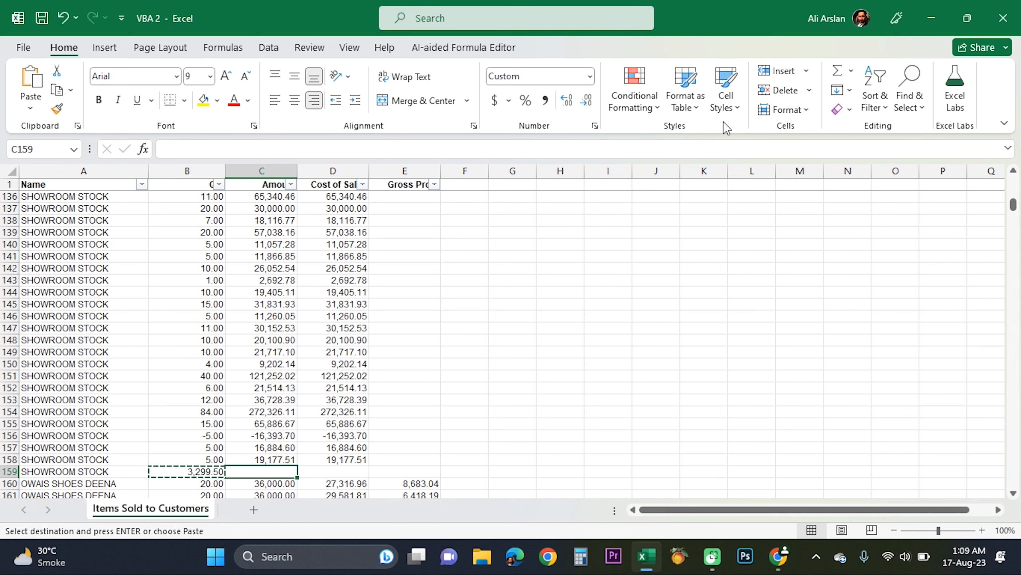
{"action": "key", "text": "ctrl+v"}
{"action": "key", "text": "Right"}
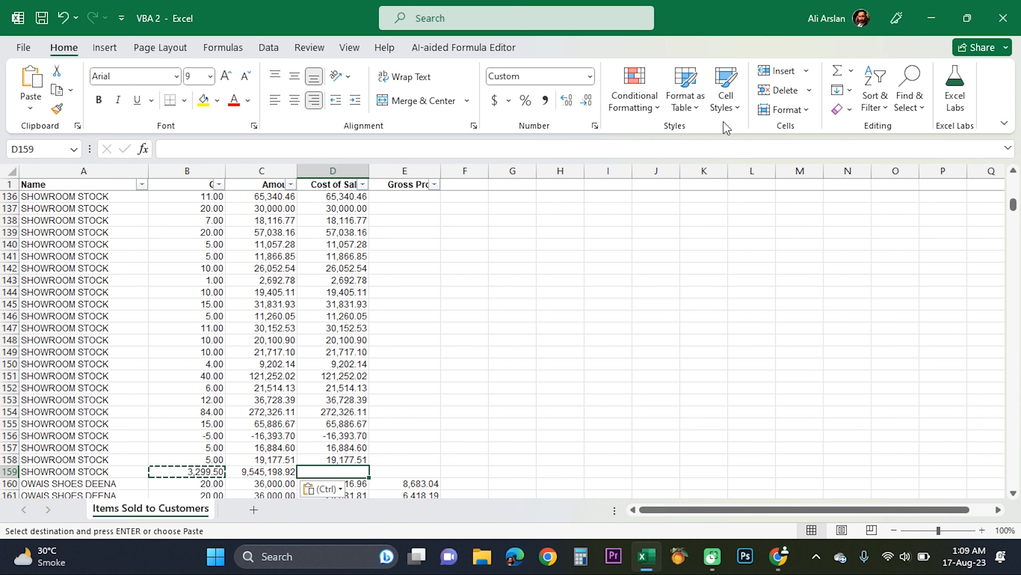
{"action": "key", "text": "ctrl+v"}
{"action": "key", "text": "Right"}
{"action": "key", "text": "ctrl+v"}
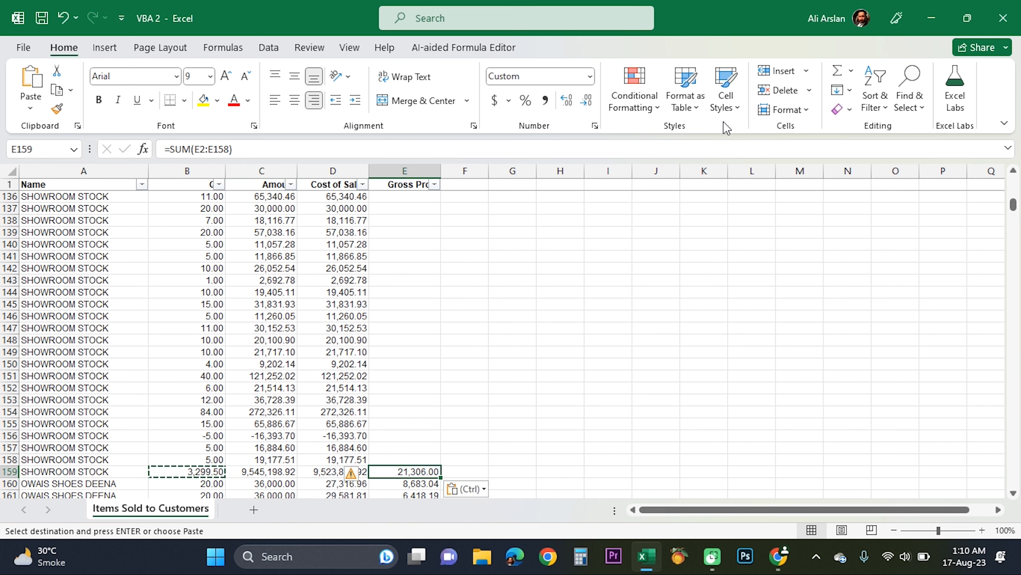
{"action": "key", "text": "Escape"}
- Format the SHOWROOM STOCK total row, A159 to E159, in bold with an outside border
{"action": "key", "text": "ctrl+shift+Left"}
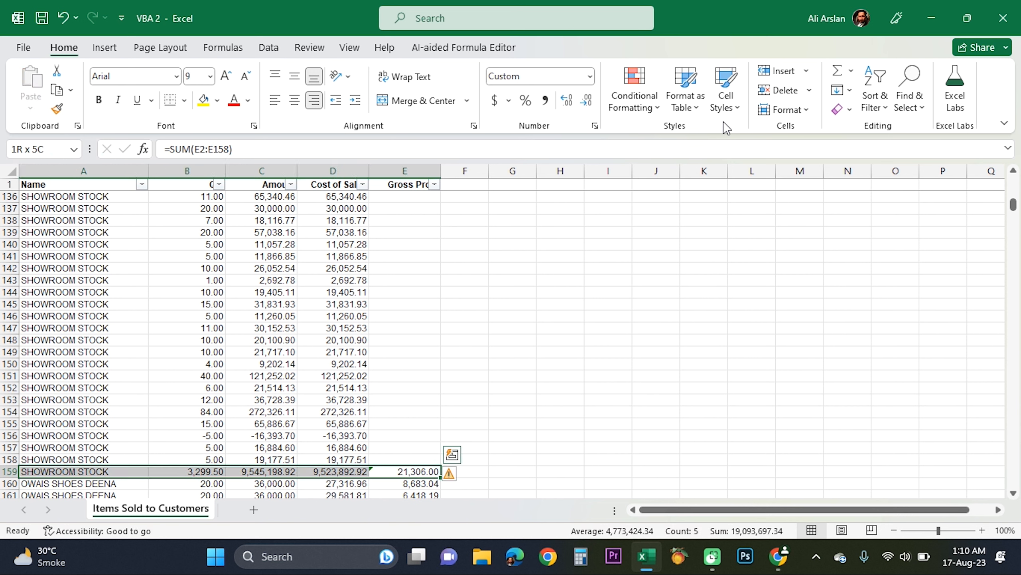
{"action": "key", "text": "ctrl+b"}
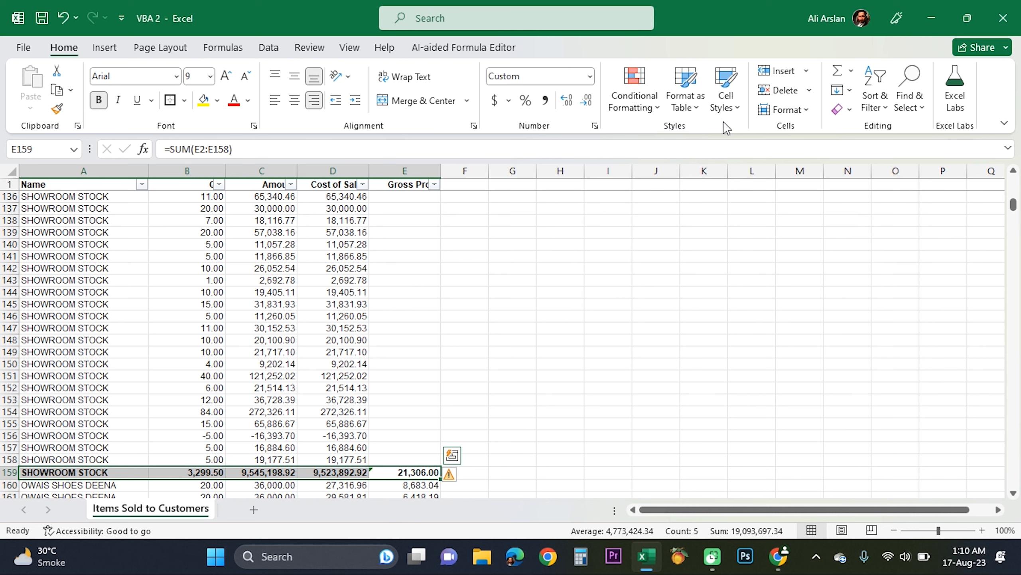
- Review the customer rows below the SHOWROOM STOCK total down to row 175, and return to the total row's Qty formula in B159
{"action": "key", "text": "Down"}
{"action": "key", "text": "Down"}
{"action": "key", "text": "Down"}
{"action": "key", "text": "Down"}
{"action": "key", "text": "Down"}
{"action": "key", "text": "Down"}
{"action": "key", "text": "Down"}
{"action": "key", "text": "Down"}
{"action": "key", "text": "Down"}
{"action": "key", "text": "Down"}
{"action": "key", "text": "Down"}
{"action": "key", "text": "Down"}
{"action": "key", "text": "Down"}
{"action": "key", "text": "Down"}
{"action": "key", "text": "Down"}
{"action": "key", "text": "Down"}
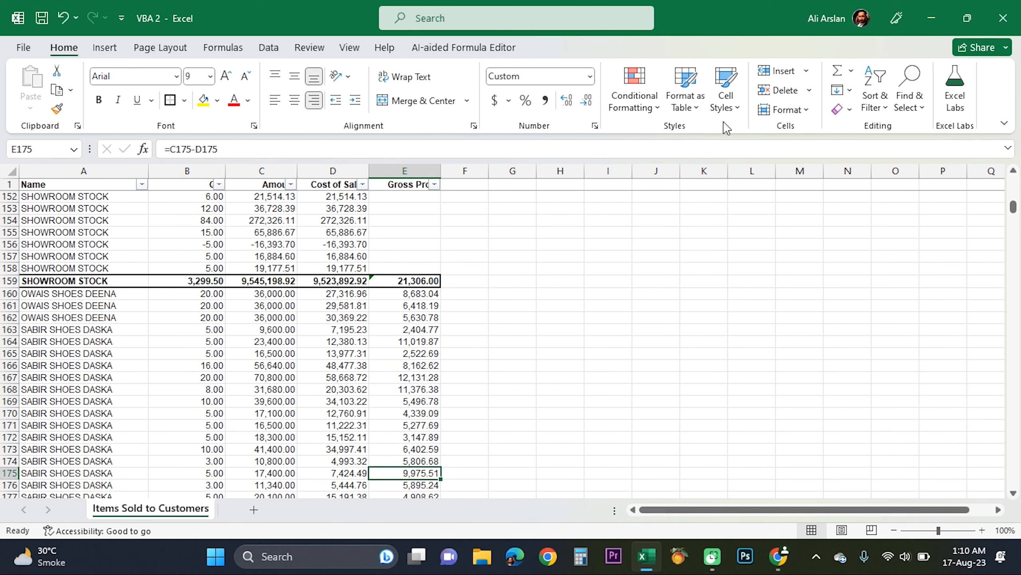
{"action": "key", "text": "Up"}
{"action": "key", "text": "Up"}
{"action": "key", "text": "Up"}
{"action": "key", "text": "Up"}
{"action": "key", "text": "Up"}
{"action": "key", "text": "Up"}
{"action": "key", "text": "Up"}
{"action": "key", "text": "Up"}
{"action": "key", "text": "Up"}
{"action": "key", "text": "Up"}
{"action": "key", "text": "Up"}
{"action": "key", "text": "Up"}
{"action": "key", "text": "Up"}
{"action": "key", "text": "Up"}
{"action": "key", "text": "Up"}
{"action": "key", "text": "Up"}
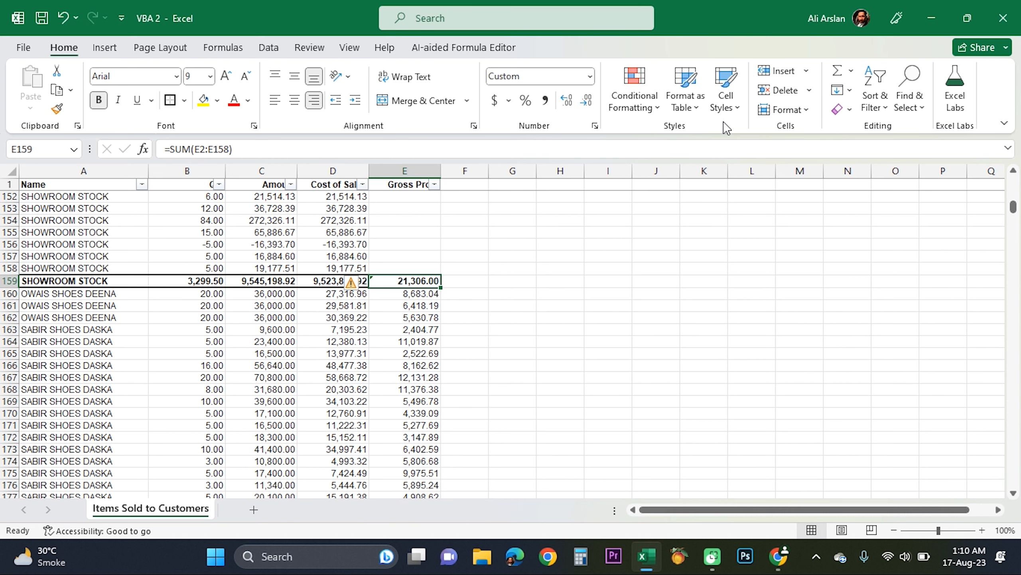
{"action": "key", "text": "Left"}
{"action": "key", "text": "Left"}
{"action": "key", "text": "Left"}
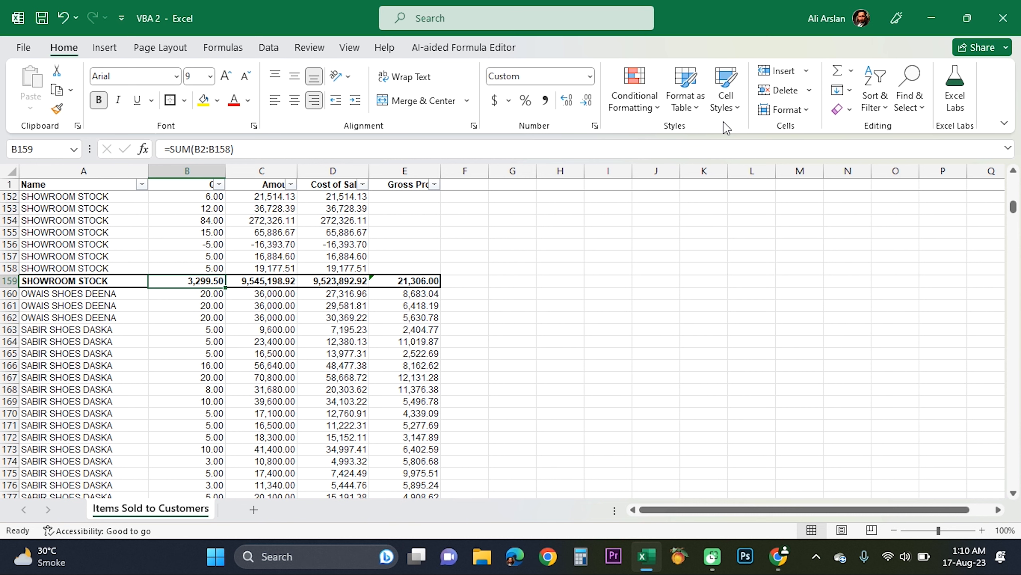
- Examine how far the customer entries extend below the SHOWROOM STOCK total, down to the last data row, and return to the top rows
{"action": "key", "text": "Left"}
{"action": "key", "text": "Down"}
{"action": "key", "text": "Down"}
{"action": "key", "text": "Down"}
{"action": "key", "text": "Down"}
{"action": "key", "text": "Down"}
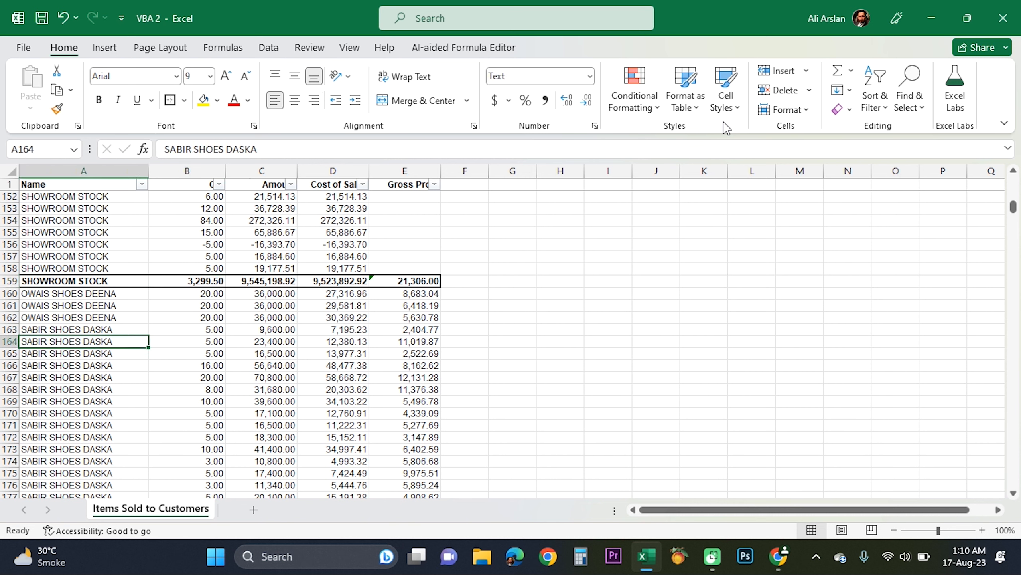
{"action": "key", "text": "ctrl+Down"}
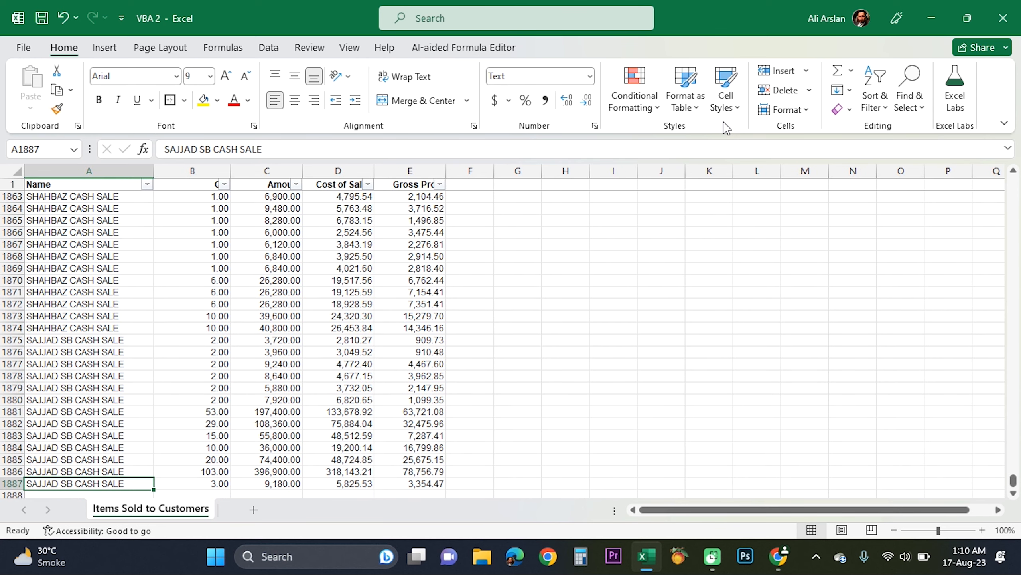
{"action": "key", "text": "Right"}
{"action": "key", "text": "Right"}
{"action": "key", "text": "Right"}
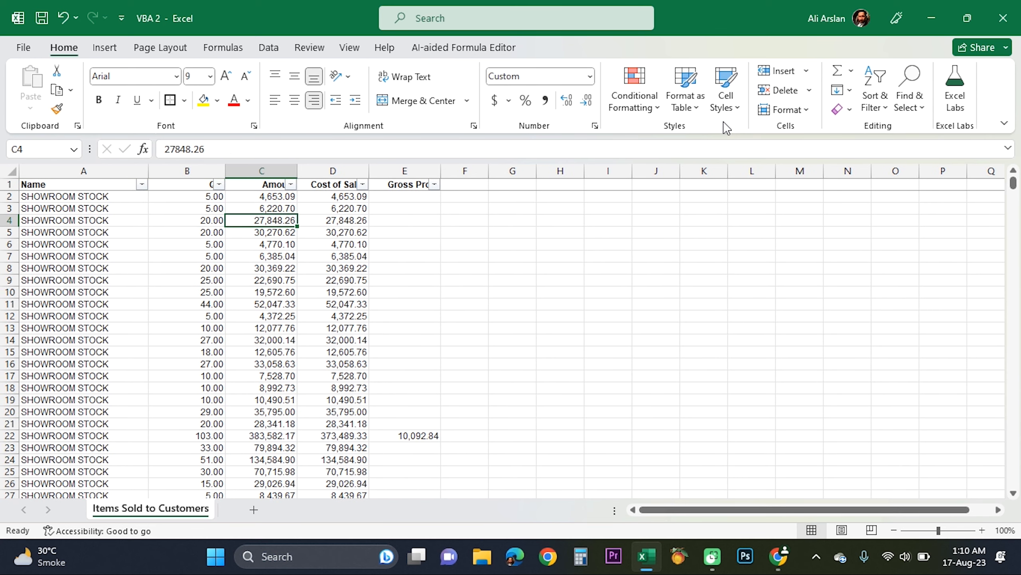
- Look through the SHOWROOM STOCK entries down to their Cost of Sales total in D159
{"action": "key", "text": "Left"}
{"action": "key", "text": "Page_Down"}
{"action": "key", "text": "Page_Down"}
{"action": "key", "text": "Page_Down"}
{"action": "key", "text": "Page_Down"}
{"action": "key", "text": "Page_Down"}
{"action": "key", "text": "Page_Down"}
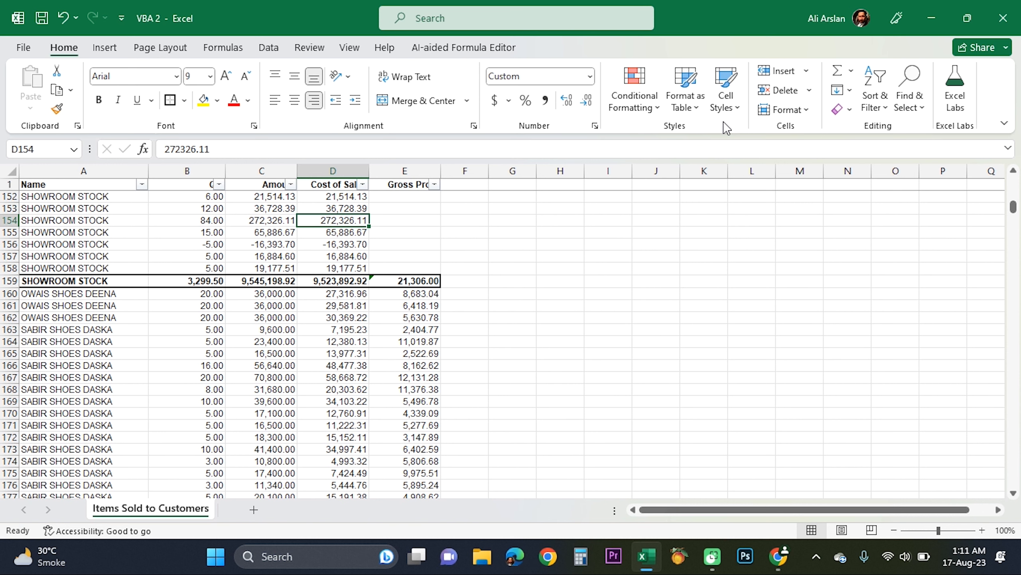
{"action": "key", "text": "Down"}
{"action": "key", "text": "Down"}
{"action": "key", "text": "Down"}
{"action": "key", "text": "Down"}
{"action": "key", "text": "Down"}
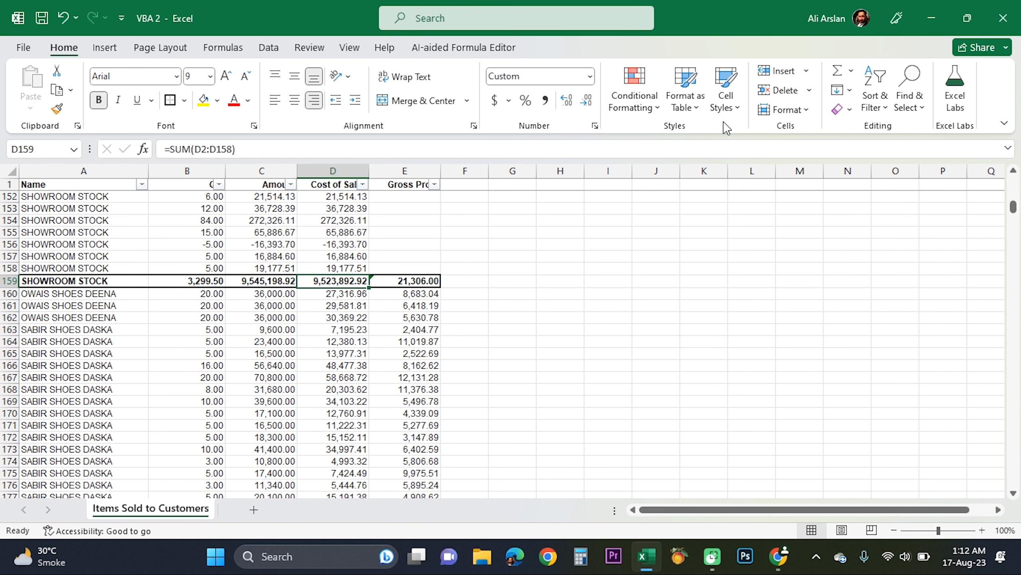
- Remove the manually added SHOWROOM STOCK total row, row 159, from the sheet
{"action": "key", "text": "Left"}
{"action": "key", "text": "Left"}
{"action": "key", "text": "Left"}
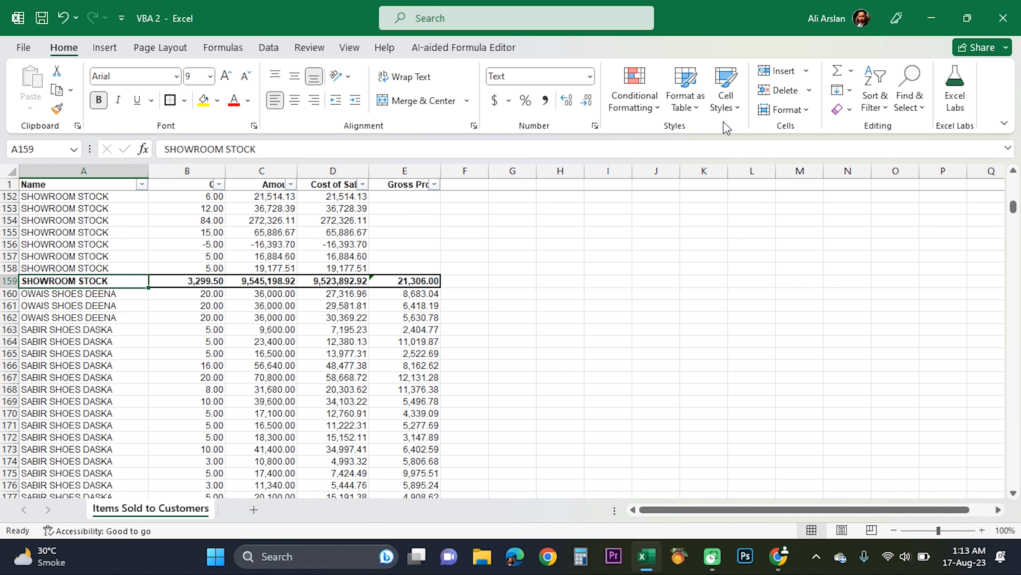
{"action": "key", "text": "ctrl+q"}
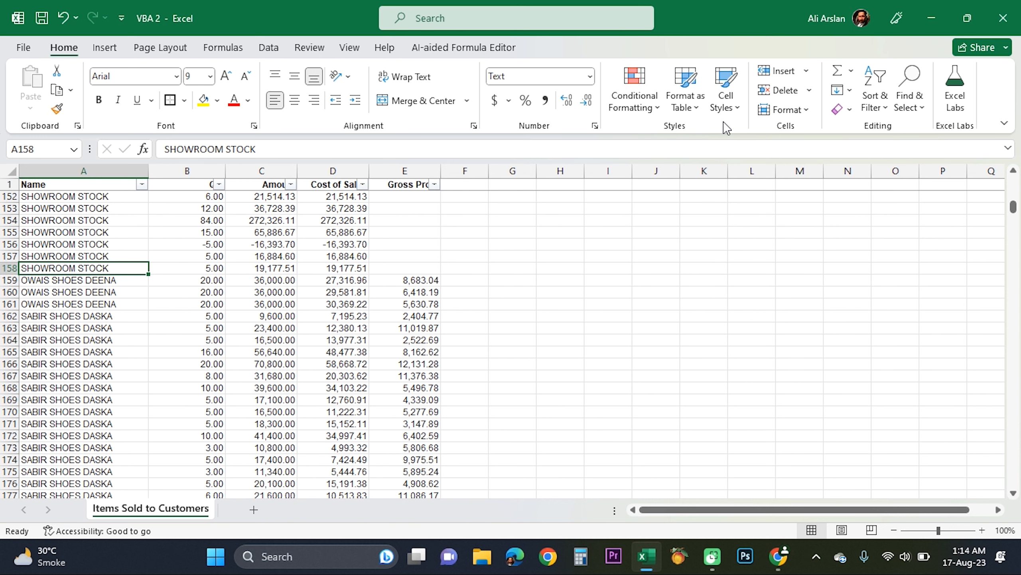
- Set up a Subtotal on columns A to E, including Cost of Sales, Amount and Qty alongside Gross Profit
{"action": "key", "text": "ctrl+space"}
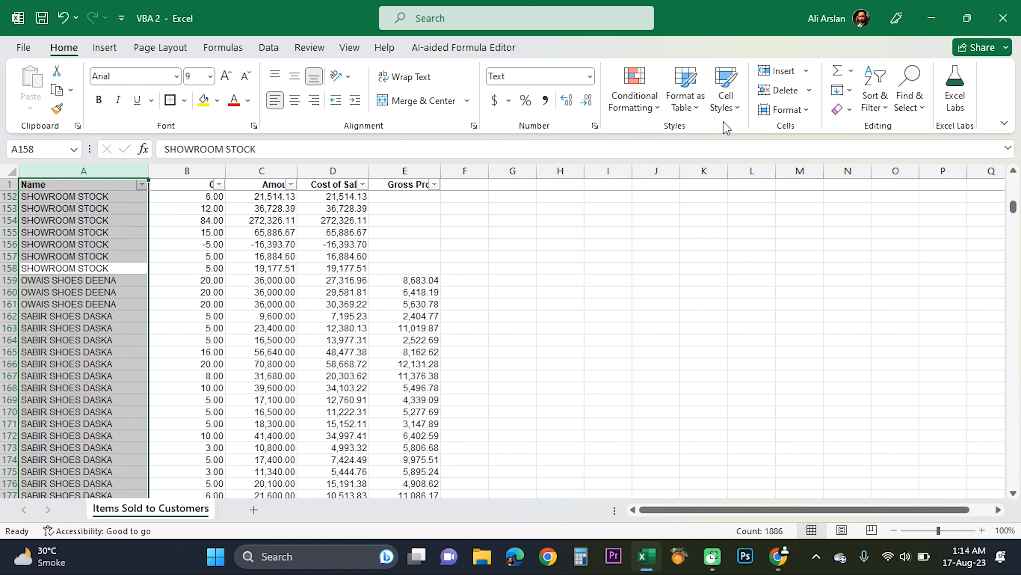
{"action": "key", "text": "ctrl+shift+Right"}
{"action": "key", "text": "alt+a"}
{"action": "key", "text": "b"}
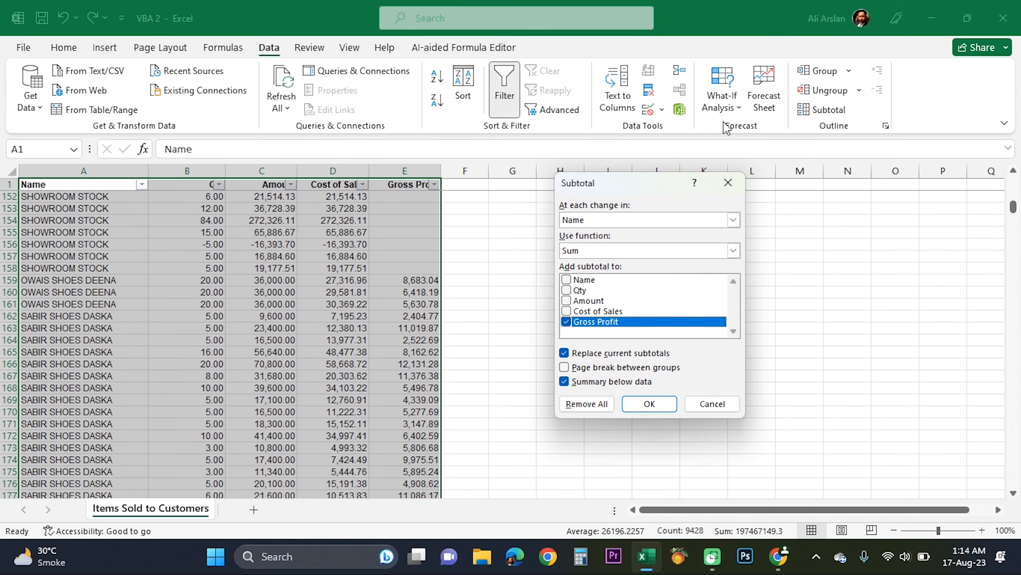
{"action": "key", "text": "Up"}
{"action": "key", "text": "space"}
{"action": "key", "text": "Up"}
{"action": "key", "text": "space"}
{"action": "key", "text": "Up"}
{"action": "key", "text": "space"}
- Apply the Subtotal with the Sum function at each change in Name, keeping summaries below the data
{"action": "key", "text": "Tab"}
{"action": "key", "text": "Tab"}
{"action": "key", "text": "Tab"}
{"action": "key", "text": "Tab"}
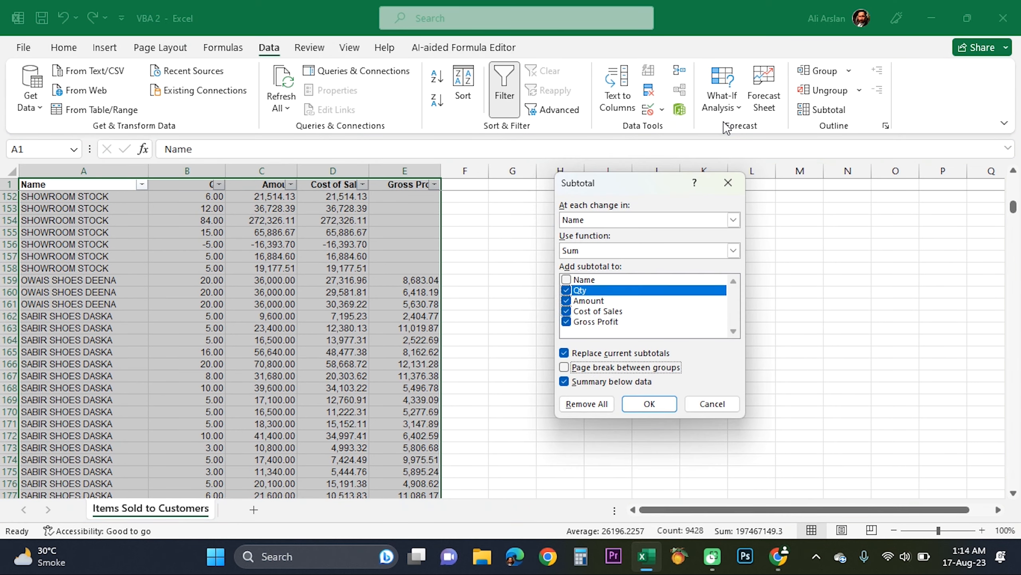
{"action": "key", "text": "Tab"}
{"action": "key", "text": "Tab"}
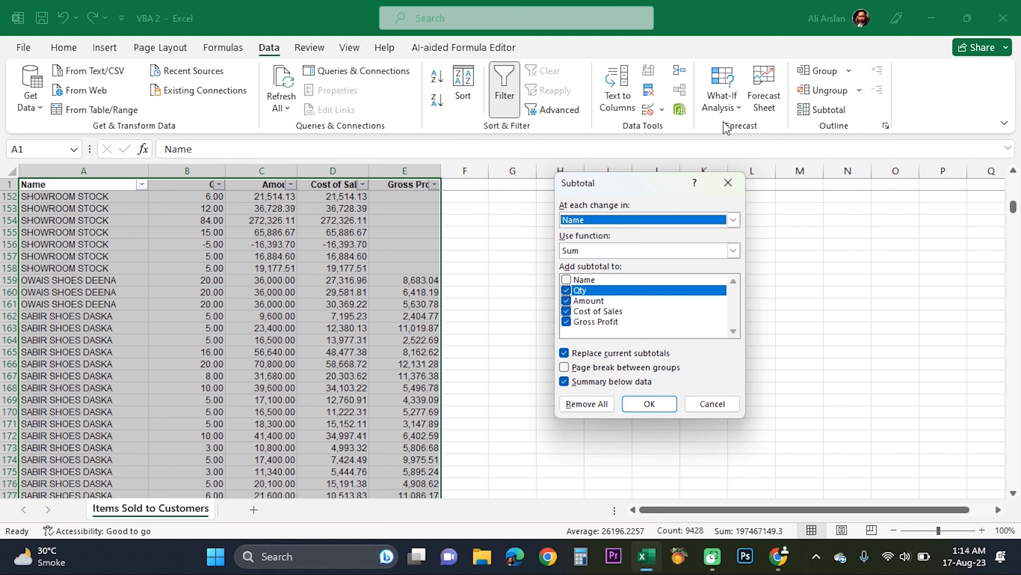
{"action": "key", "text": "alt+Down"}
{"action": "key", "text": "Escape"}
{"action": "key", "text": "Return"}
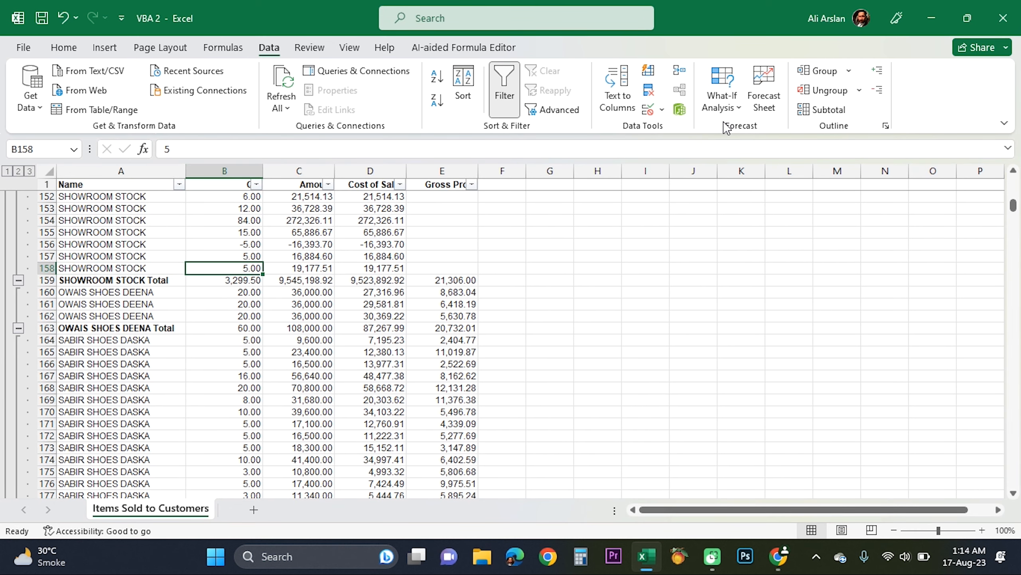
- Apply borders to all cells of the subtotaled table down to row 2033
{"action": "key", "text": "Left"}
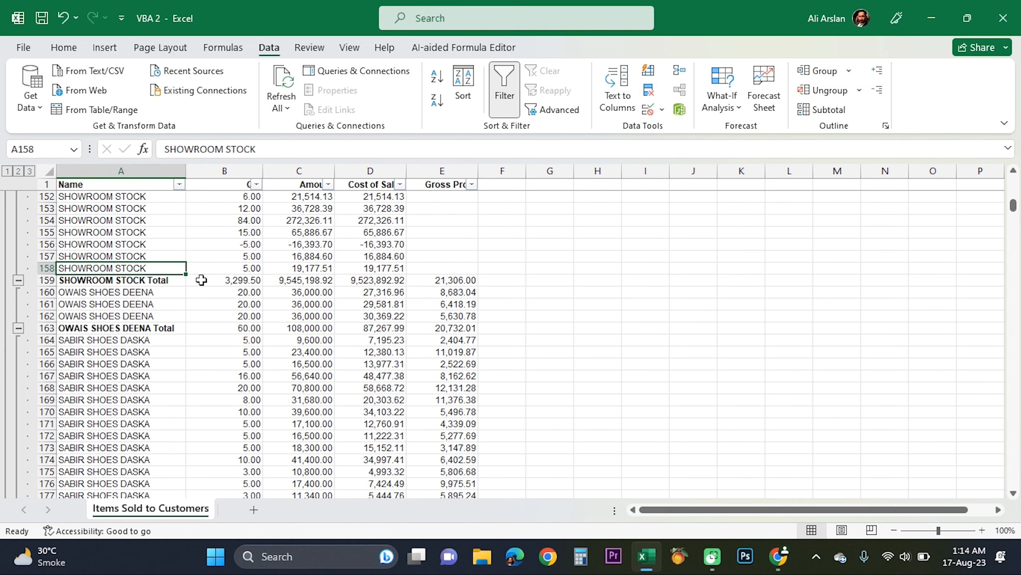
{"action": "key", "text": "ctrl+Down"}
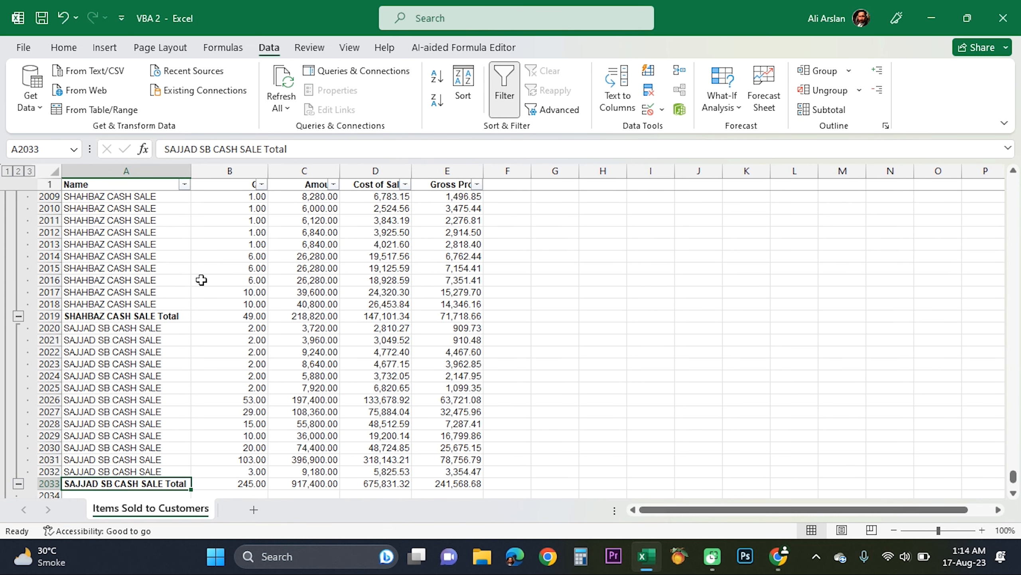
{"action": "key", "text": "Right"}
{"action": "key", "text": "Right"}
{"action": "key", "text": "Right"}
{"action": "key", "text": "Right"}
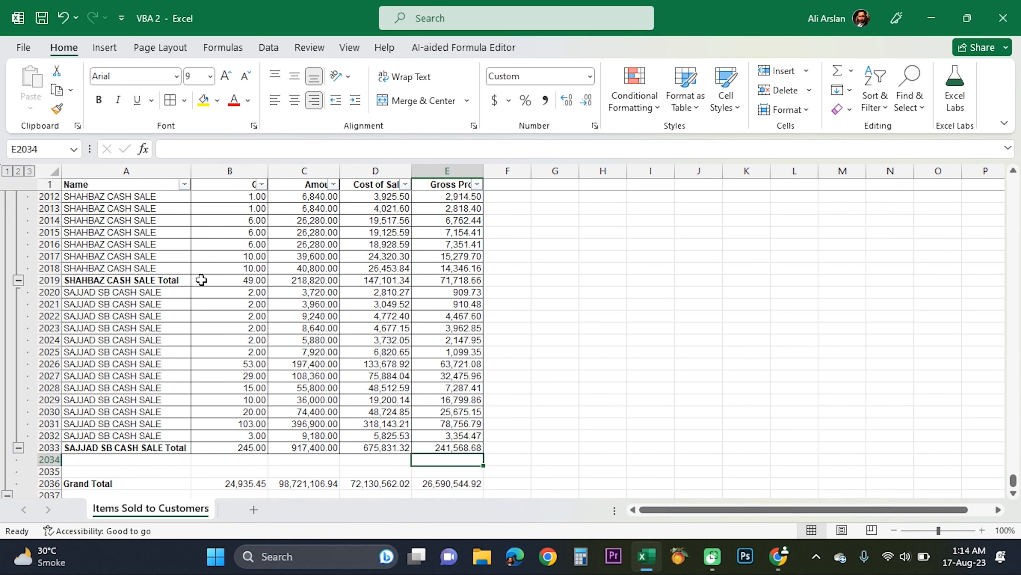
- Put a thick outside border around the Grand Total row, A2036 to E2036
{"action": "key", "text": "Down"}
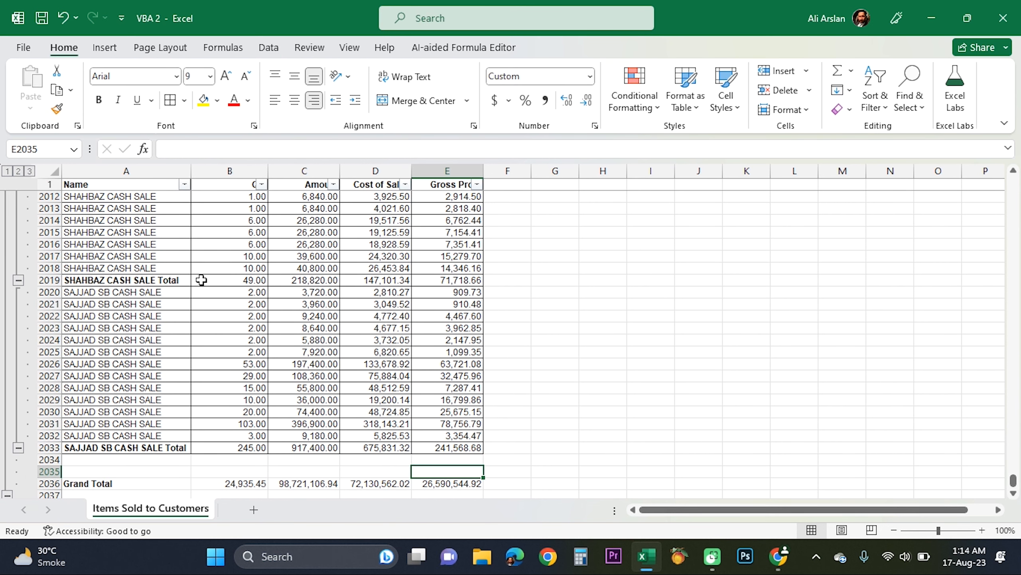
{"action": "key", "text": "Down"}
{"action": "key", "text": "ctrl+shift+Left"}
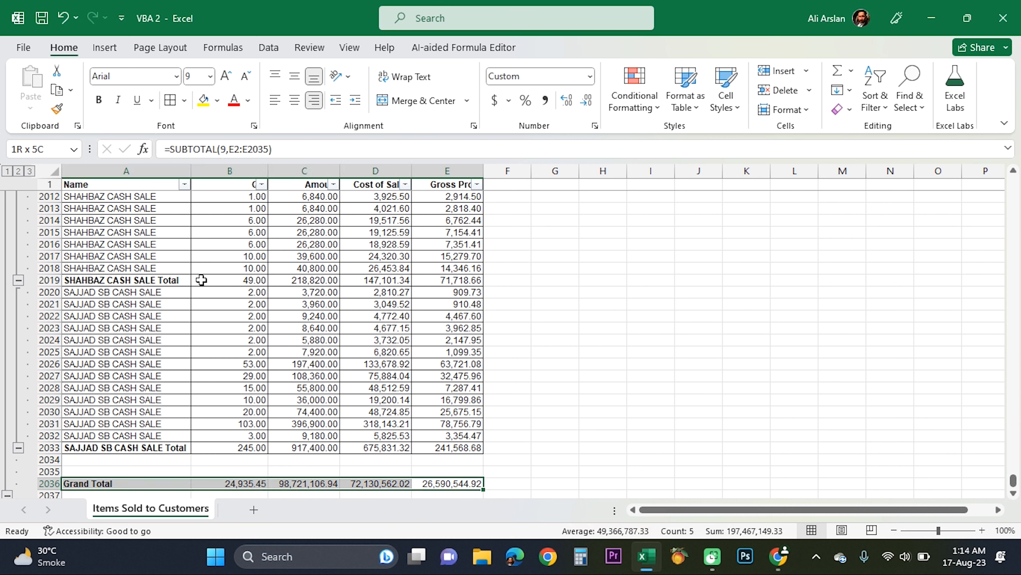
{"action": "key", "text": "alt"}
{"action": "key", "text": "h"}
{"action": "key", "text": "b"}
{"action": "key", "text": "t"}
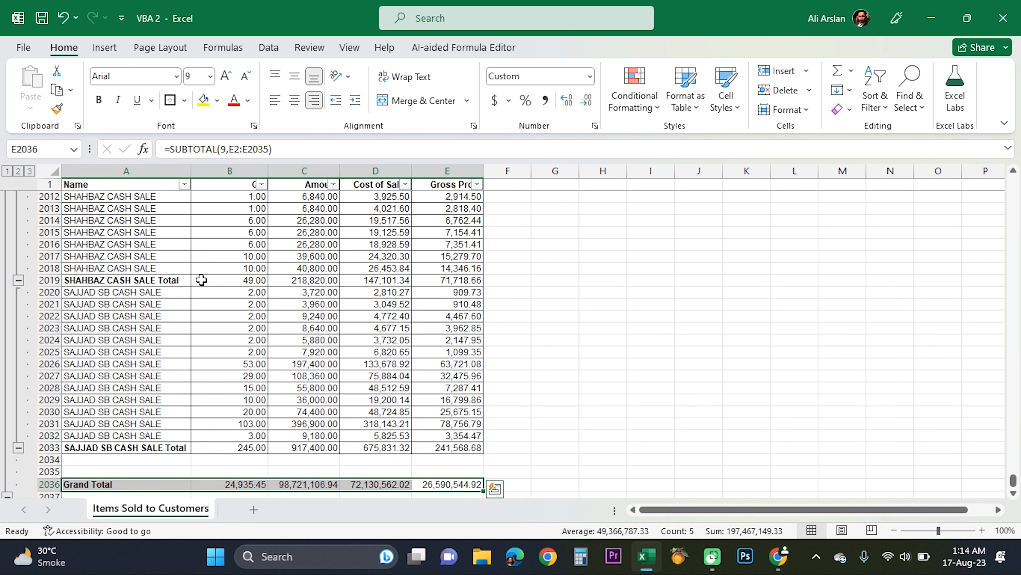
- Filter the Name column to show only the entries containing "total"
{"action": "key", "text": "Up"}
{"action": "key", "text": "Up"}
{"action": "key", "text": "Up"}
{"action": "key", "text": "Up"}
{"action": "key", "text": "Left"}
{"action": "key", "text": "Left"}
{"action": "key", "text": "Left"}
{"action": "key", "text": "Left"}
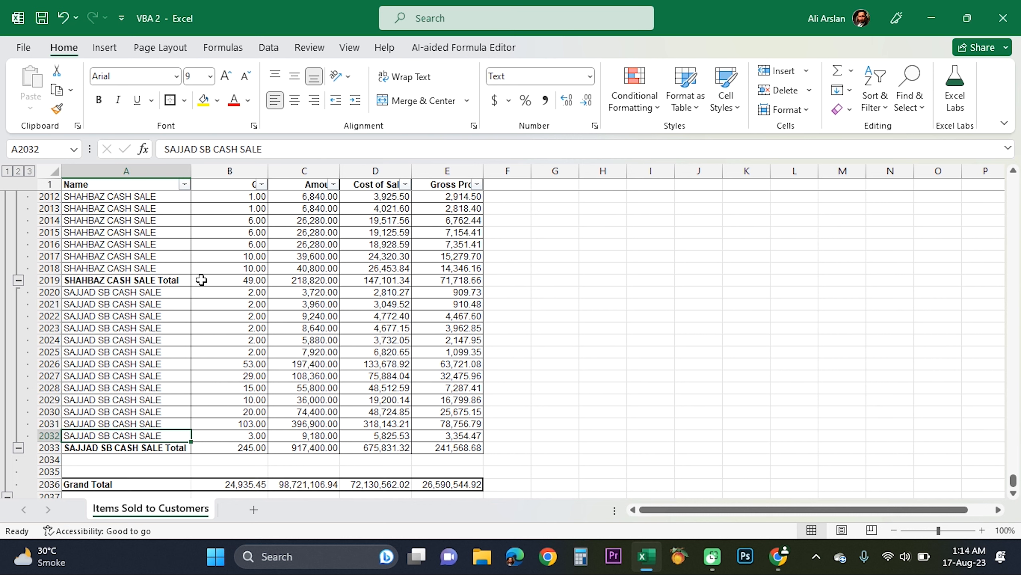
{"action": "key", "text": "ctrl+Up"}
{"action": "key", "text": "alt+Down"}
{"action": "key", "text": "Down"}
{"action": "key", "text": "Down"}
{"action": "key", "text": "Down"}
{"action": "key", "text": "Down"}
{"action": "key", "text": "Down"}
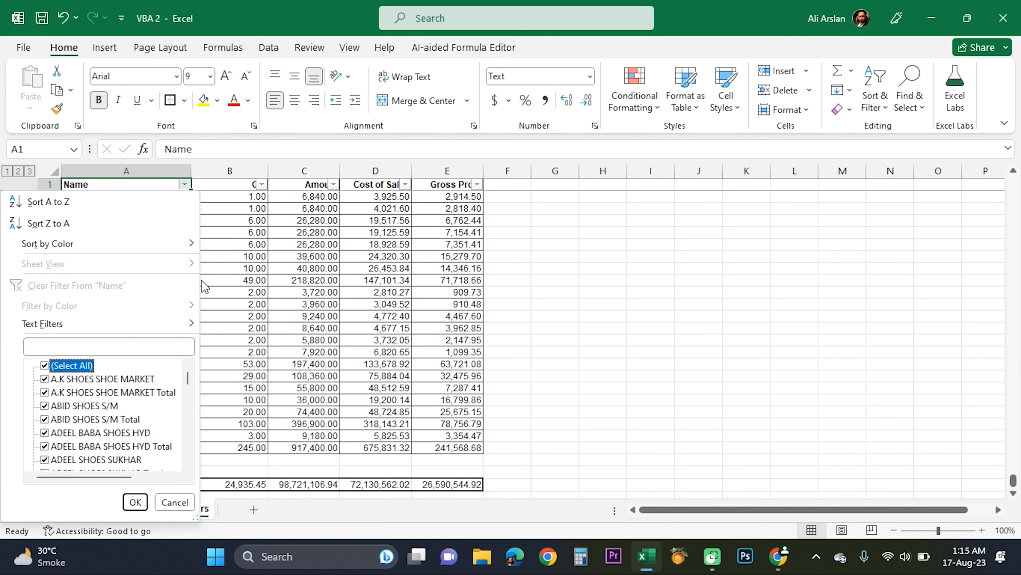
{"action": "key", "text": "Up"}
{"action": "type", "text": "tp"}
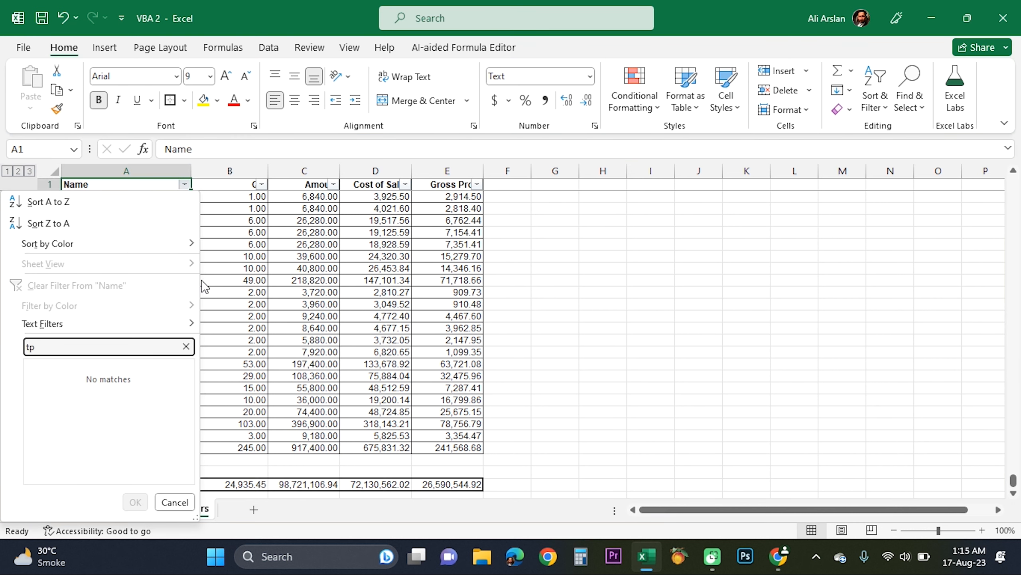
{"action": "key", "text": "BackSpace"}
{"action": "type", "text": "otal"}
{"action": "key", "text": "Return"}
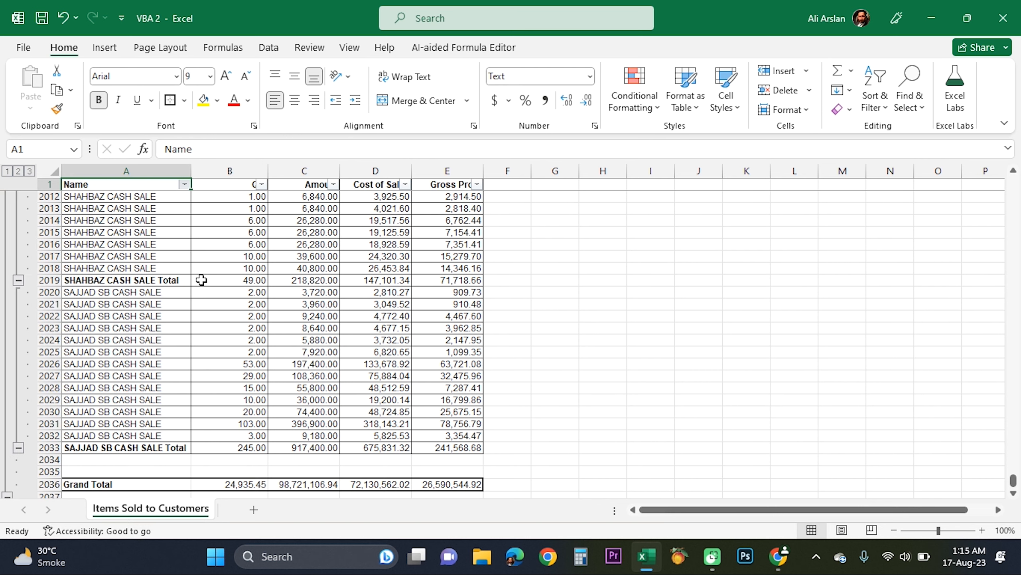
- Apply a thick outside border to the filtered customer total rows, columns A to E, down to row 2033
{"action": "key", "text": "Down"}
{"action": "key", "text": "ctrl+shift+Down"}
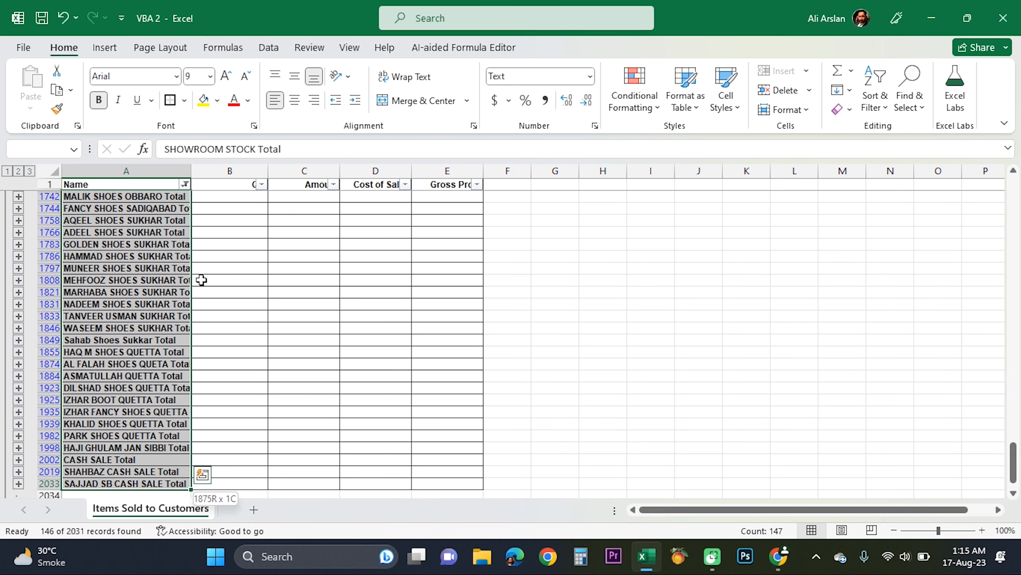
{"action": "key", "text": "shift+Right"}
{"action": "key", "text": "shift+Right"}
{"action": "key", "text": "shift+Right"}
{"action": "key", "text": "shift+Right"}
{"action": "key", "text": "b"}
{"action": "key", "text": "t"}
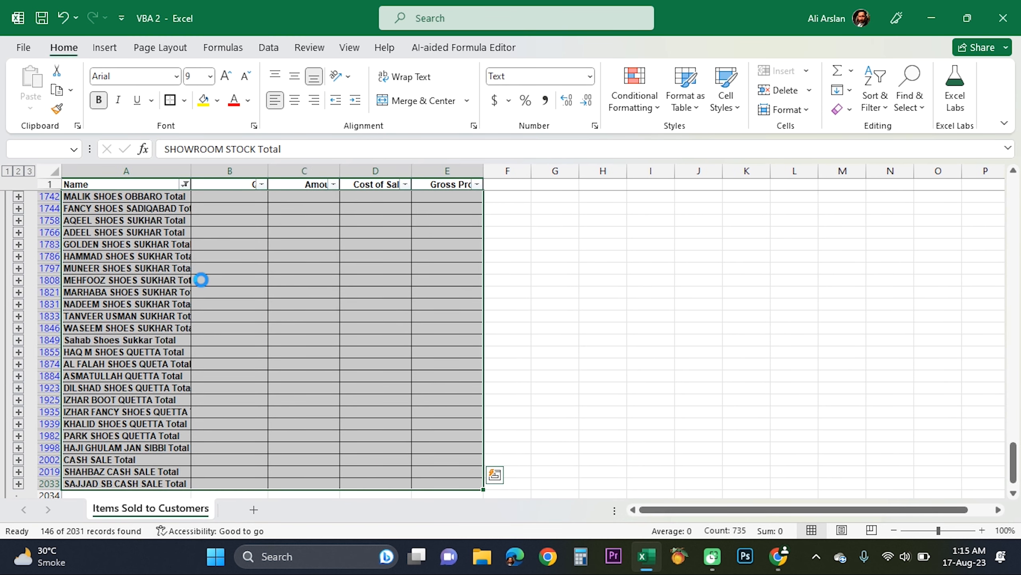
- Set the names of the filtered customer total rows in column A in bold
{"action": "key", "text": "ctrl+b"}
{"action": "key", "text": "Down"}
{"action": "key", "text": "ctrl+Down"}
{"action": "key", "text": "Up"}
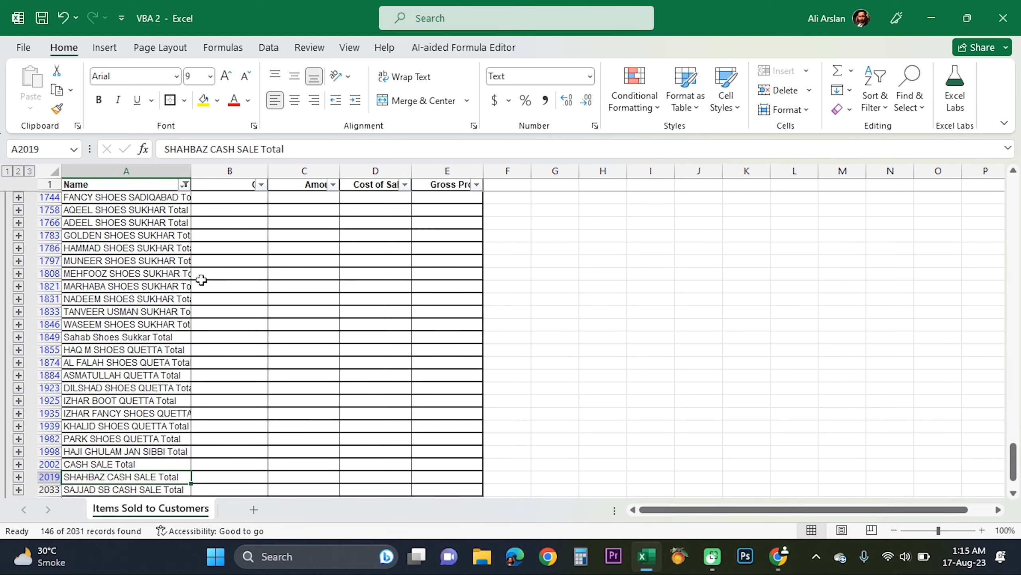
{"action": "key", "text": "ctrl+shift+Up"}
{"action": "key", "text": "ctrl+b"}
{"action": "key", "text": "Down"}
{"action": "key", "text": "Down"}
{"action": "key", "text": "Down"}
{"action": "key", "text": "Down"}
{"action": "key", "text": "Down"}
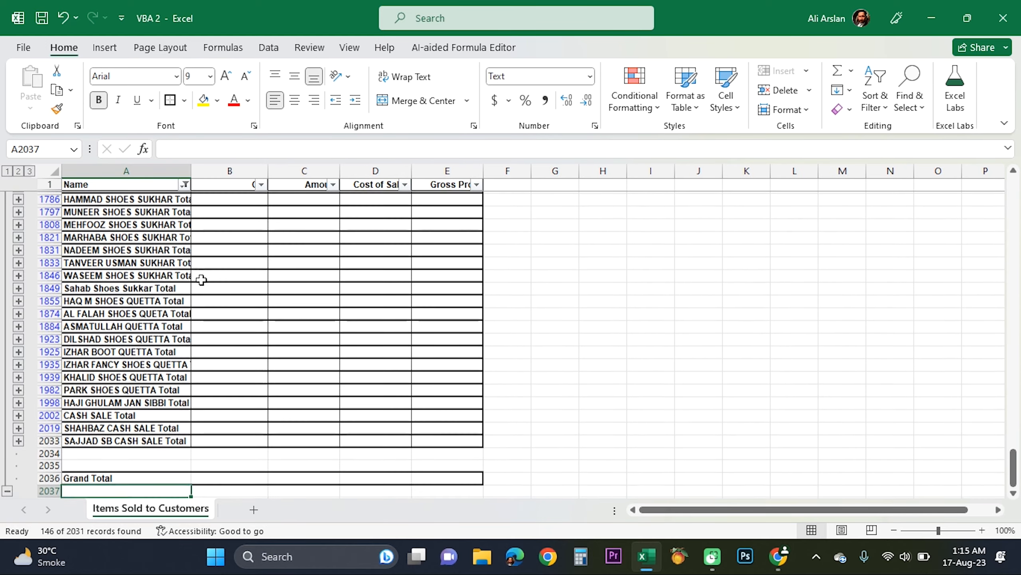
- Format the Grand Total row, A2036 to E2036, with a thick outside border and bold text
{"action": "key", "text": "Up"}
{"action": "key", "text": "shift+Right"}
{"action": "key", "text": "shift+Right"}
{"action": "key", "text": "shift+Right"}
{"action": "key", "text": "shift+Right"}
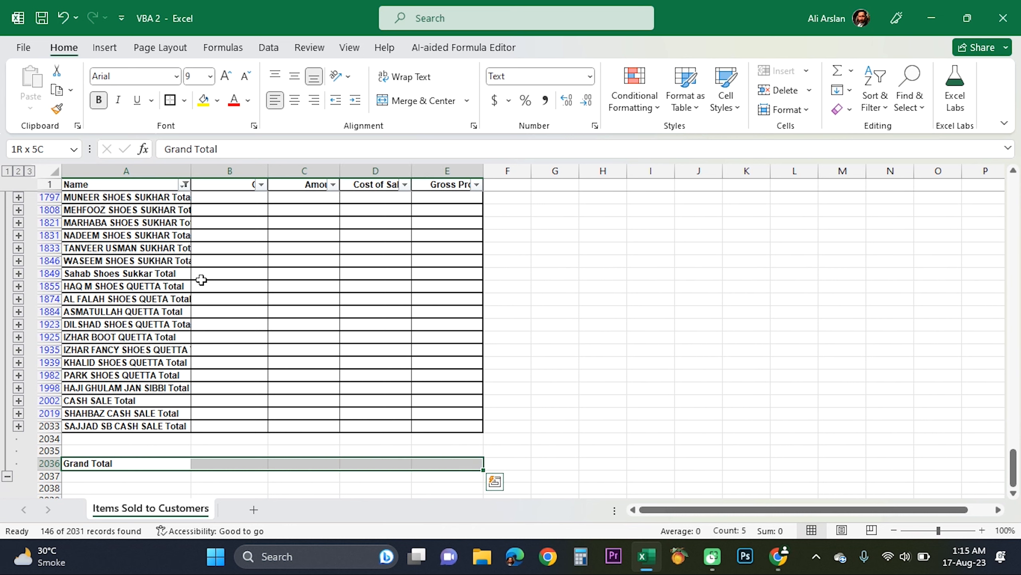
{"action": "key", "text": "alt+h"}
{"action": "key", "text": "b"}
{"action": "key", "text": "t"}
{"action": "key", "text": "ctrl+b"}
{"action": "key", "text": "ctrl+b"}
- Show all rows again by selecting every entry in the Name column's filter
{"action": "key", "text": "ctrl+Up"}
{"action": "key", "text": "ctrl+Up"}
{"action": "key", "text": "alt+Down"}
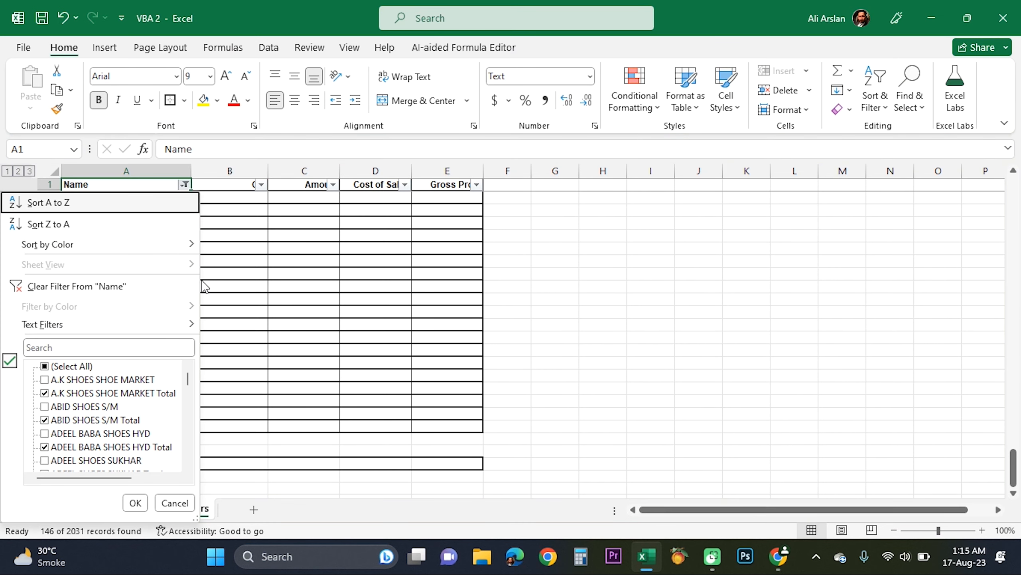
{"action": "key", "text": "Down"}
{"action": "key", "text": "Down"}
{"action": "key", "text": "Down"}
{"action": "key", "text": "Down"}
{"action": "key", "text": "Down"}
{"action": "key", "text": "Down"}
{"action": "key", "text": "Down"}
{"action": "key", "text": "Up"}
{"action": "key", "text": "space"}
{"action": "key", "text": "Return"}
{"action": "key", "text": "Down"}
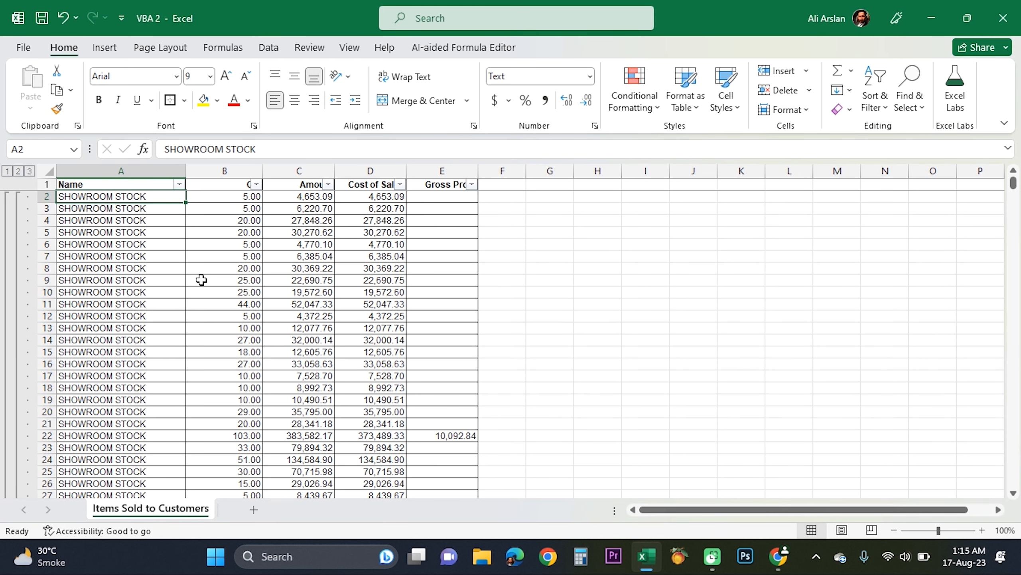
- Auto-fit the width of the Name column to its longest entry
{"action": "key", "text": "Up"}
{"action": "key", "text": "Right"}
{"action": "key", "text": "Right"}
{"action": "key", "text": "Right"}
{"action": "key", "text": "Left"}
{"action": "key", "text": "Left"}
{"action": "key", "text": "Left"}
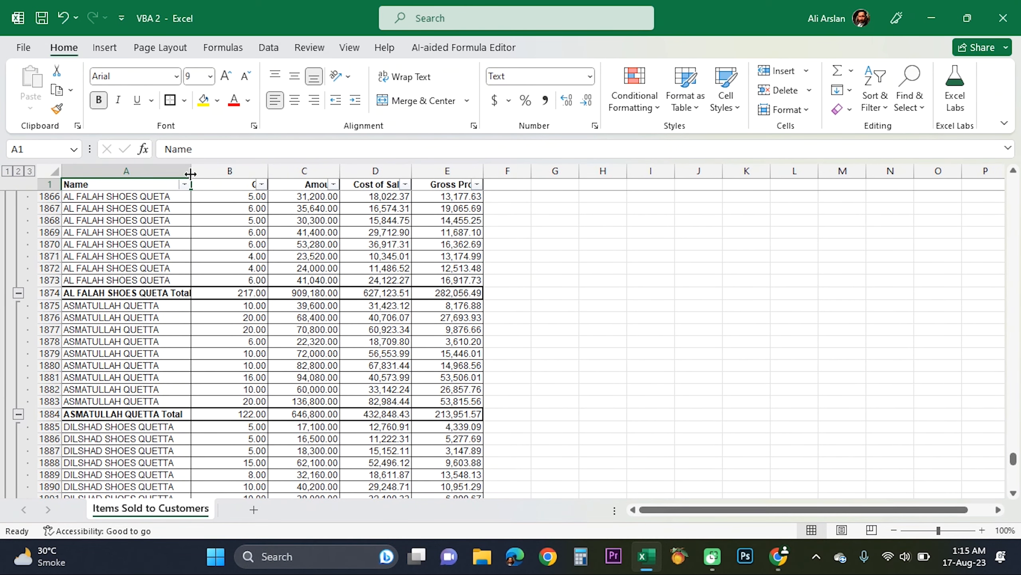
{"action": "double_click", "coordinate": [189, 171]}
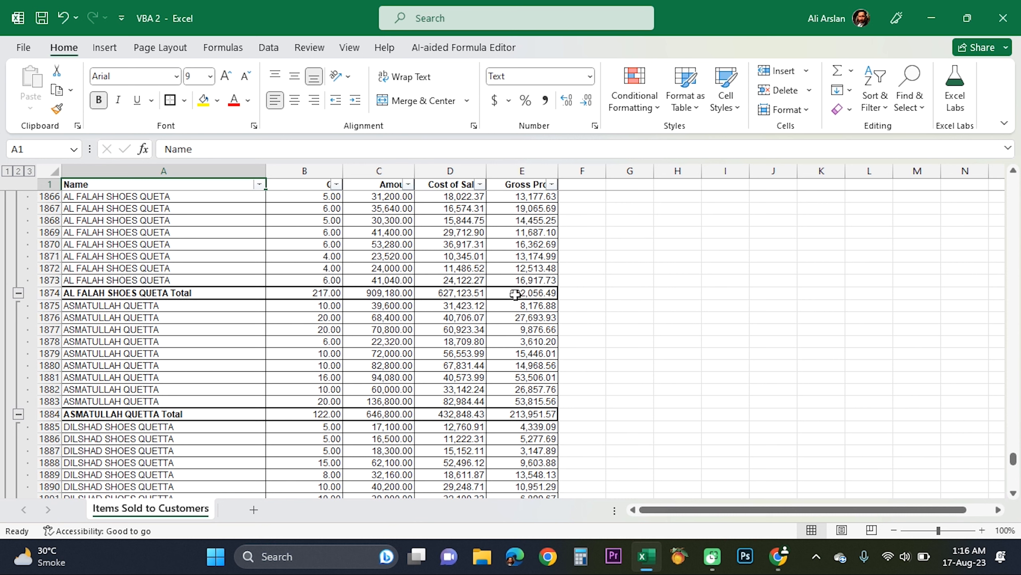
{"action": "scroll", "coordinate": [315, 304], "scroll_direction": "up", "scroll_amount": 8}
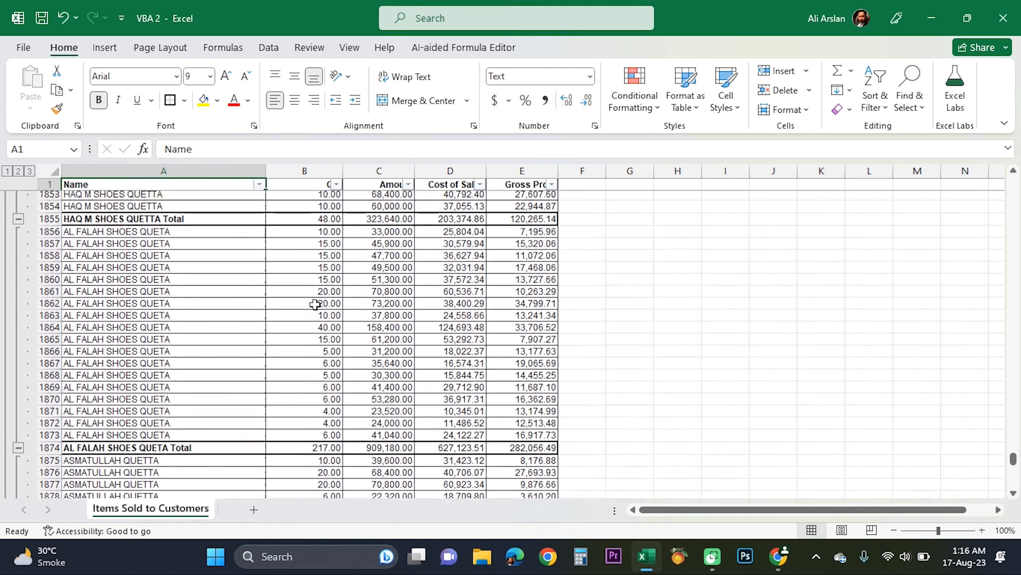
{"action": "scroll", "coordinate": [314, 305], "scroll_direction": "up", "scroll_amount": 2}
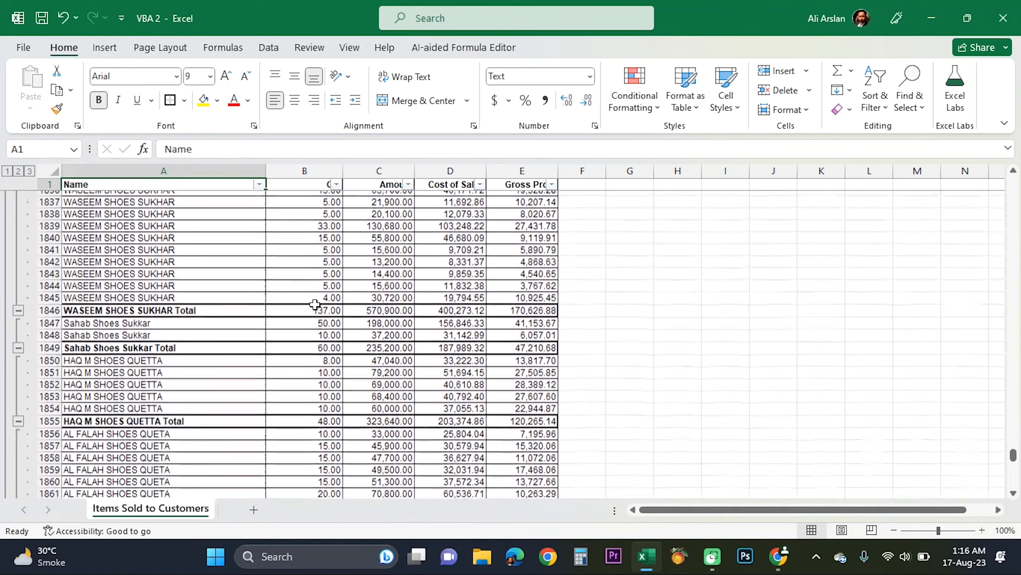
{"action": "scroll", "coordinate": [315, 304], "scroll_direction": "up", "scroll_amount": 1}
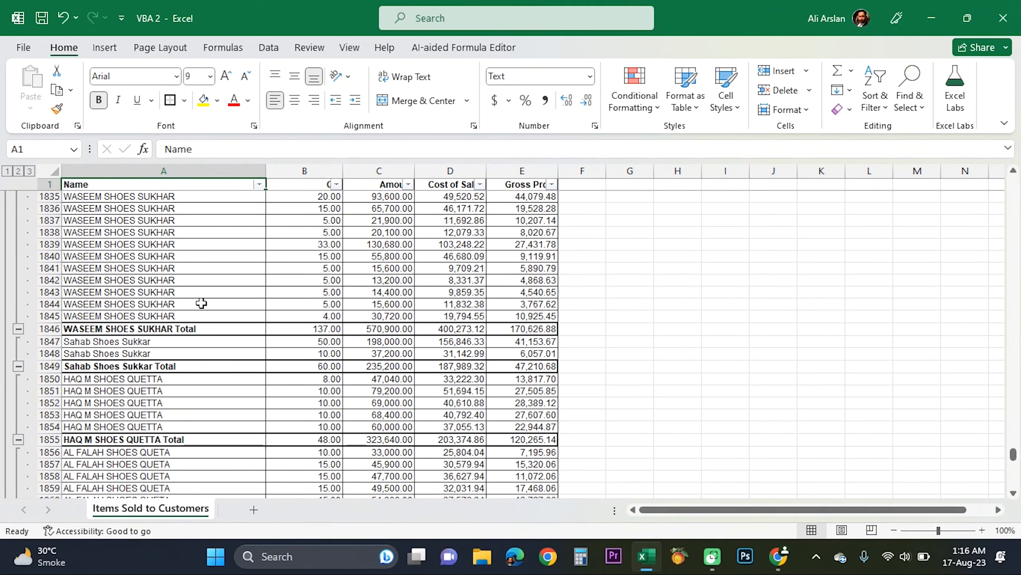
{"action": "left_click", "coordinate": [116, 234]}
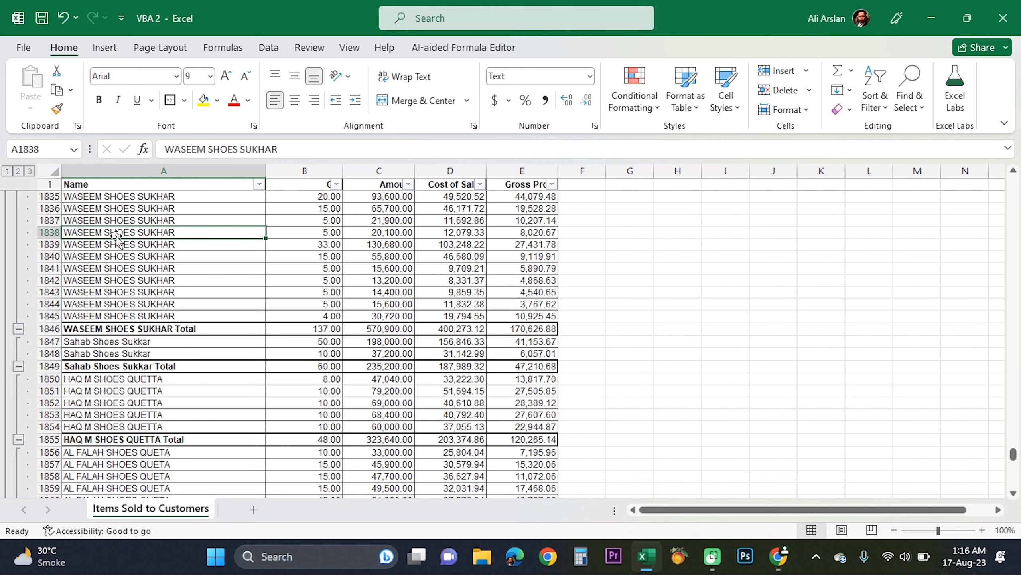
- Collapse the outline to level 2 so only the customer total rows and the Grand Total are listed
{"action": "left_click", "coordinate": [18, 171]}
{"action": "scroll", "coordinate": [241, 276], "scroll_direction": "up", "scroll_amount": 8}
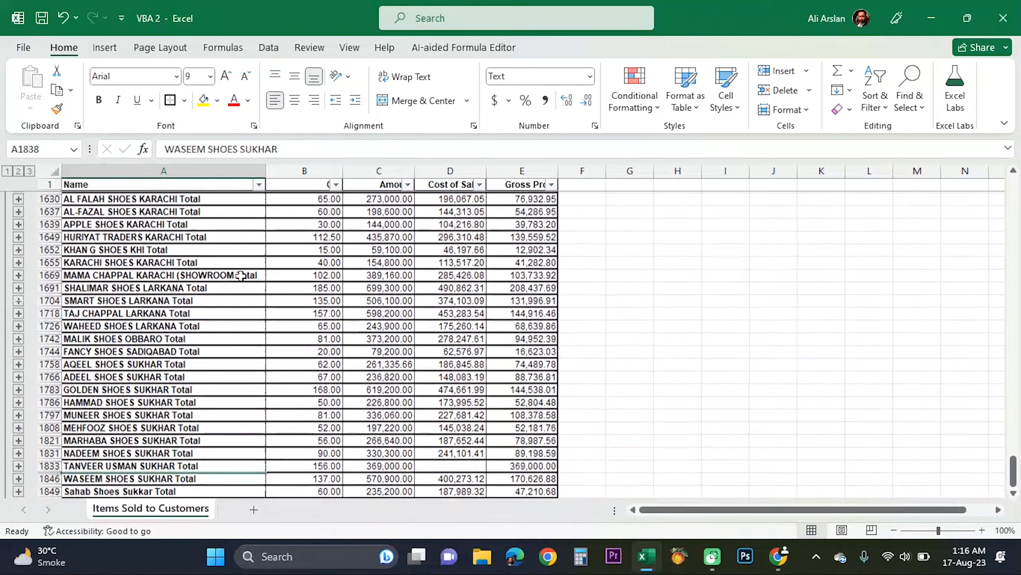
{"action": "scroll", "coordinate": [240, 276], "scroll_direction": "up", "scroll_amount": 20}
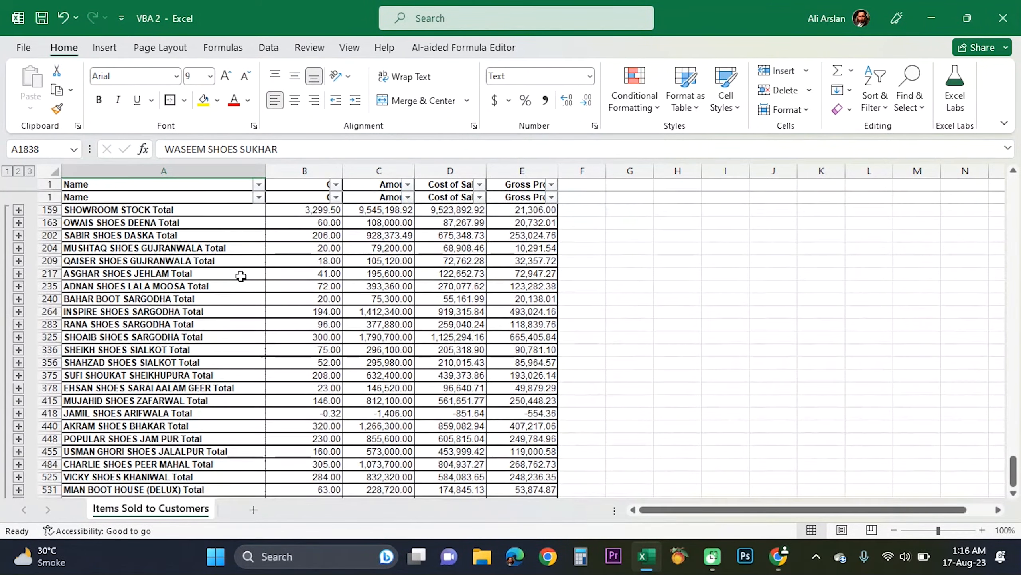
- Examine the customer subtotals and their SUBTOTAL formulas in the Qty column, from the first customers down to the Grand Total
{"action": "left_click", "coordinate": [312, 209]}
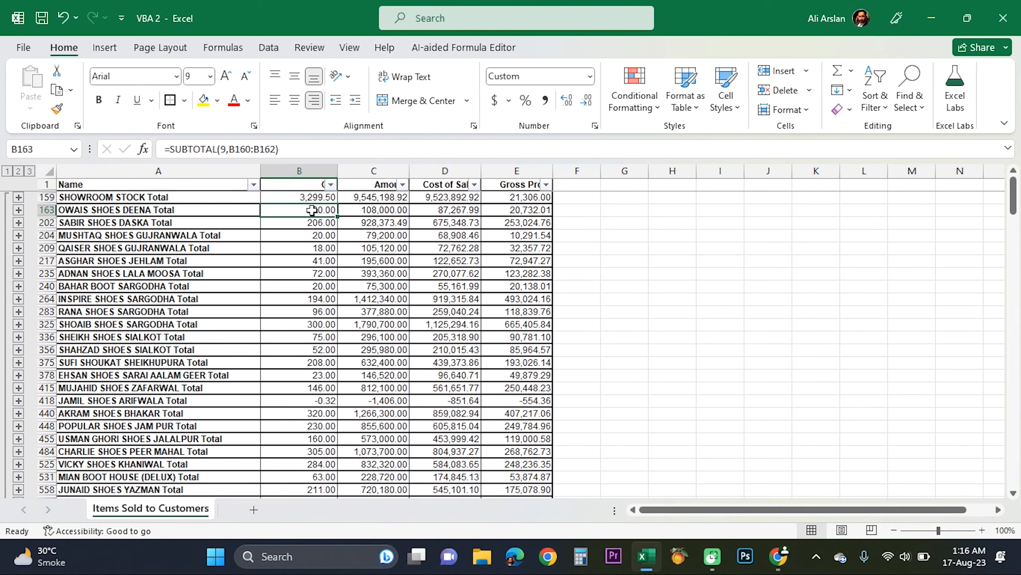
{"action": "key", "text": "ctrl+Down"}
{"action": "key", "text": "Down"}
{"action": "key", "text": "Down"}
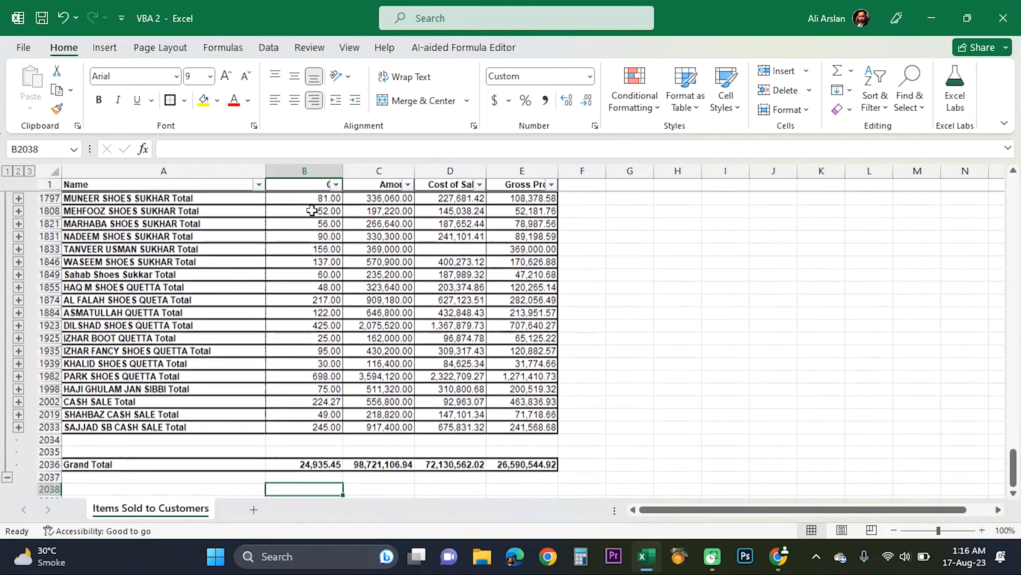
{"action": "key", "text": "Up"}
{"action": "key", "text": "Up"}
{"action": "key", "text": "ctrl+Up"}
{"action": "key", "text": "Down"}
{"action": "key", "text": "Down"}
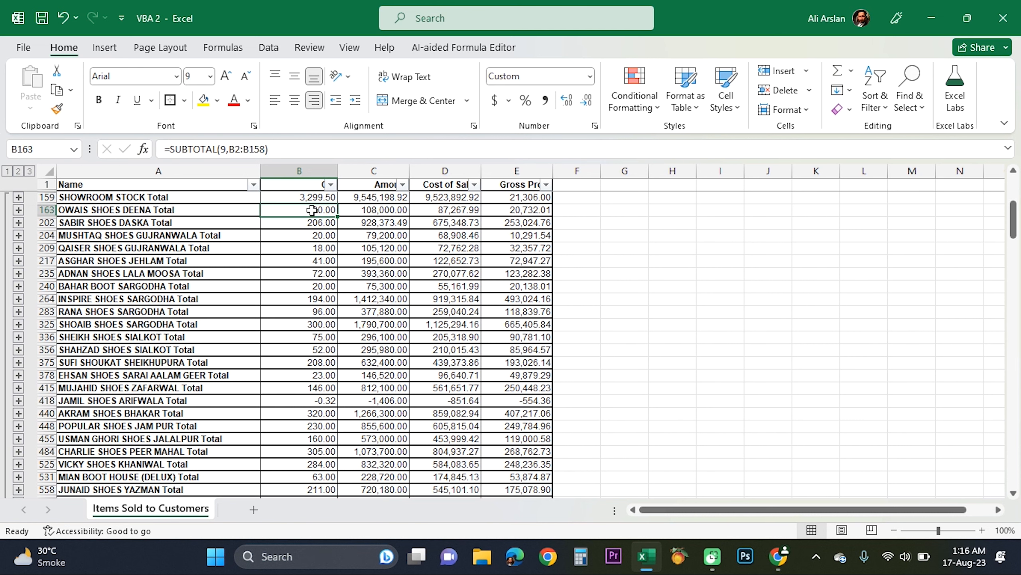
{"action": "key", "text": "Up"}
{"action": "key", "text": "Up"}
{"action": "key", "text": "Down"}
{"action": "key", "text": "Down"}
{"action": "key", "text": "Down"}
{"action": "key", "text": "Down"}
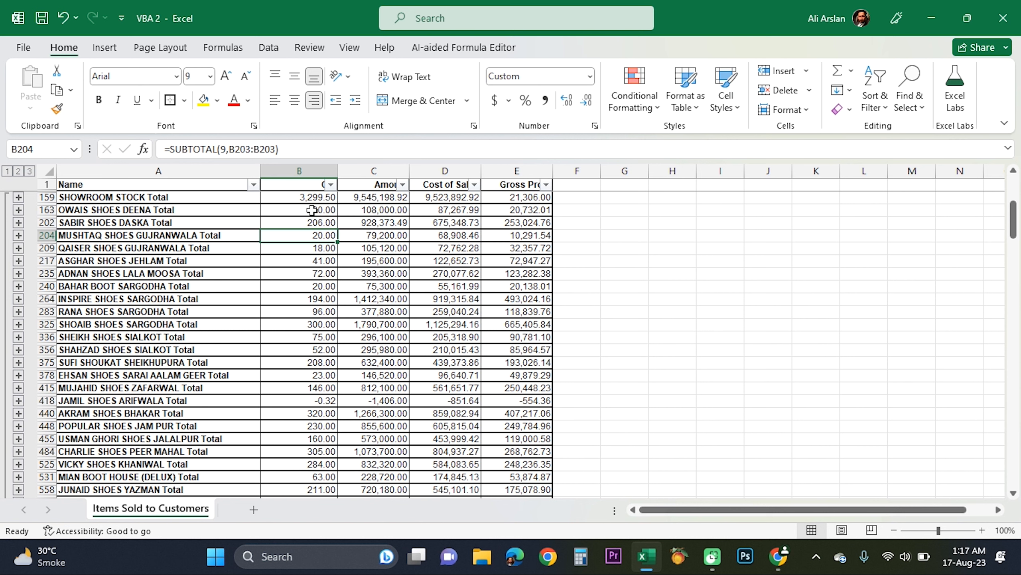
- Remove all subtotals from the Name to Gross Profit columns using the Subtotal feature
{"action": "key", "text": "Up"}
{"action": "key", "text": "Left"}
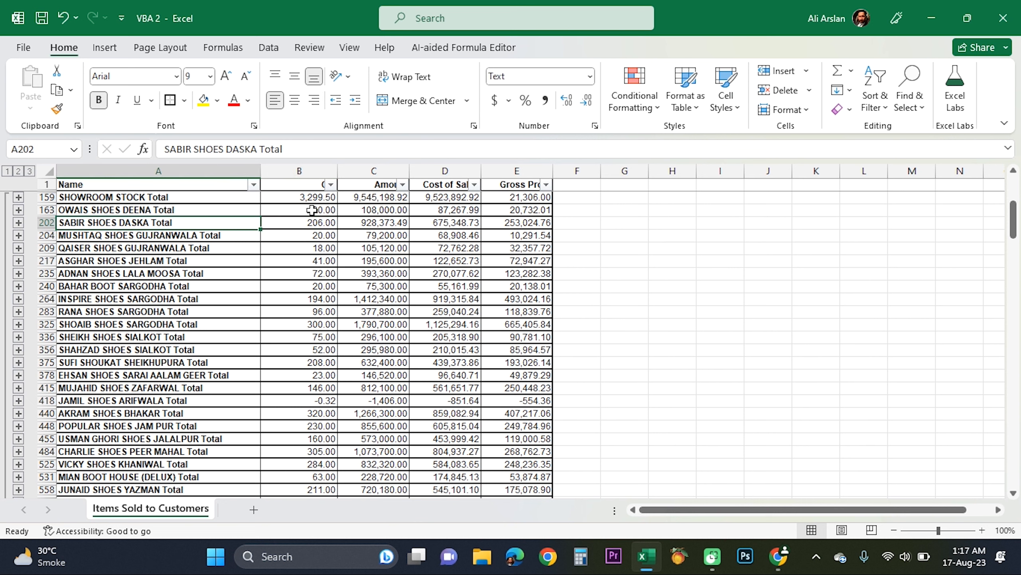
{"action": "key", "text": "ctrl+space"}
{"action": "key", "text": "ctrl+shift+Right"}
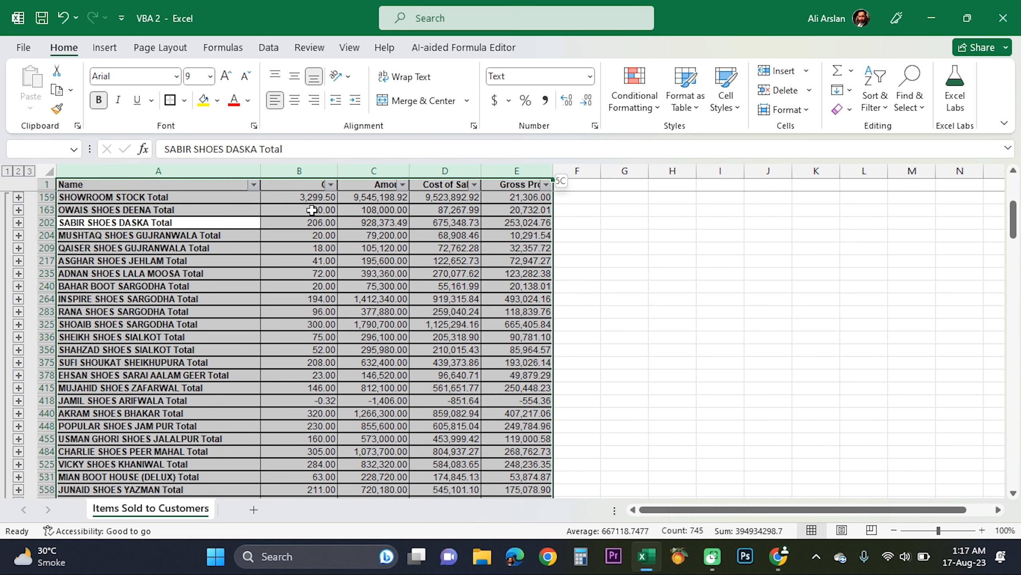
{"action": "key", "text": "alt+a"}
{"action": "key", "text": "b"}
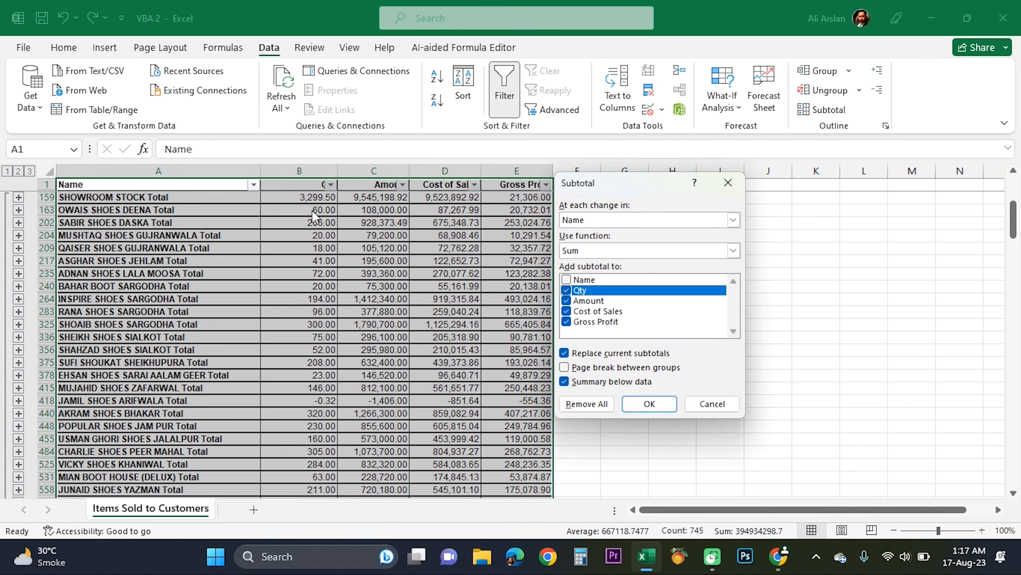
{"action": "left_click", "coordinate": [587, 403]}
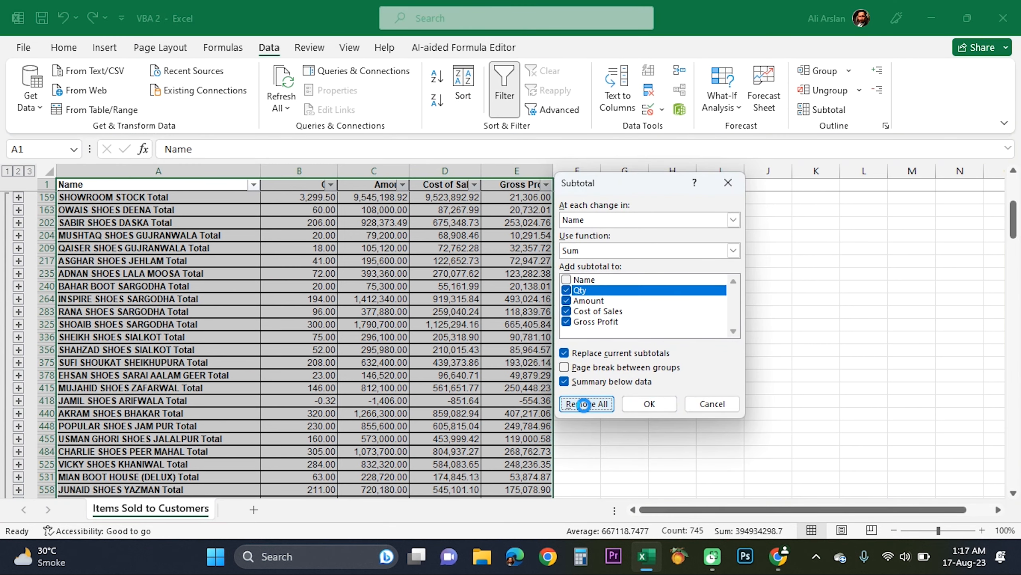
{"action": "left_click", "coordinate": [374, 246]}
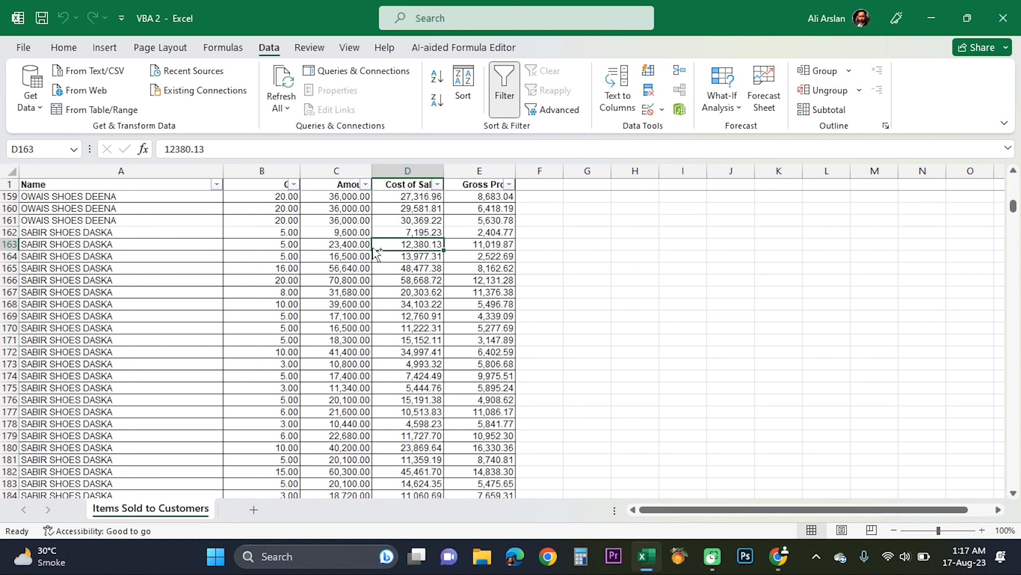
- Examine the Name column from the first SHOWROOM STOCK entry down to where the OWAIS SHOES DEENA entries begin
{"action": "key", "text": "Home"}
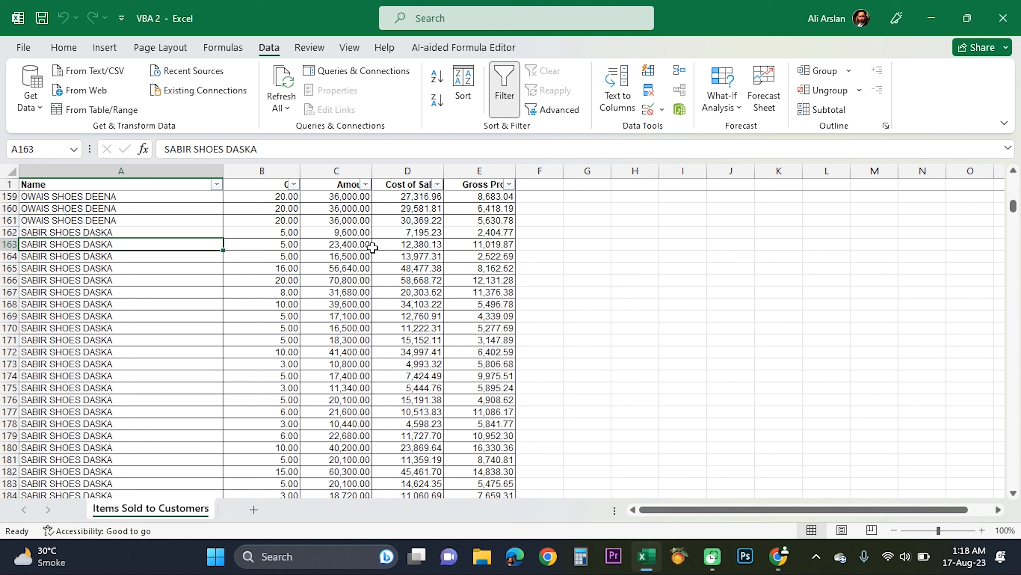
{"action": "key", "text": "ctrl+Up"}
{"action": "key", "text": "Down"}
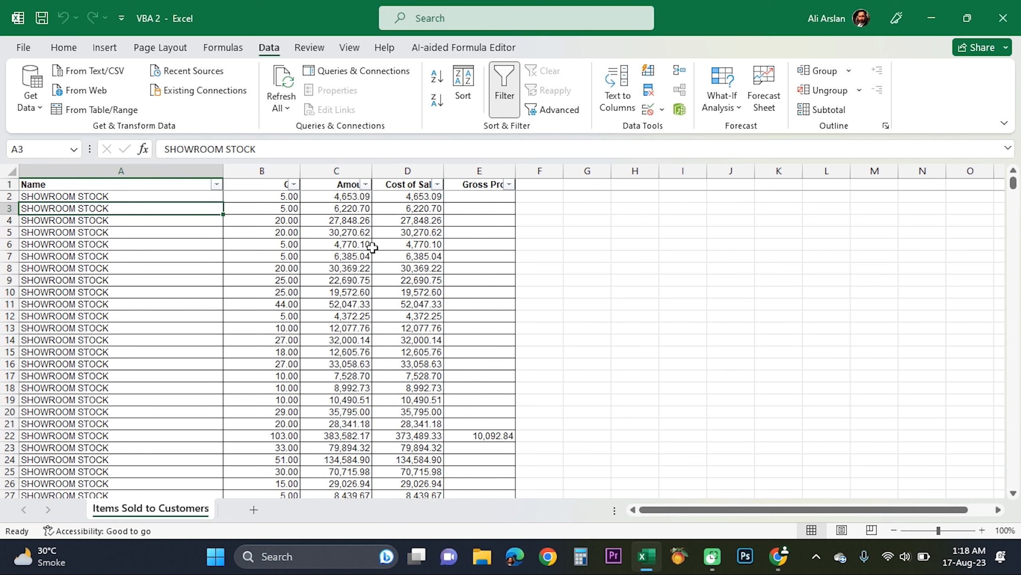
{"action": "key", "text": "Up"}
{"action": "key", "text": "Down"}
{"action": "key", "text": "Down"}
{"action": "key", "text": "Down"}
{"action": "key", "text": "Down"}
{"action": "key", "text": "Down"}
{"action": "key", "text": "Down"}
{"action": "key", "text": "Down"}
{"action": "key", "text": "Down"}
{"action": "key", "text": "Down"}
{"action": "key", "text": "Down"}
{"action": "key", "text": "Down"}
{"action": "key", "text": "Down"}
{"action": "key", "text": "Down"}
{"action": "key", "text": "Down"}
{"action": "key", "text": "Down"}
{"action": "key", "text": "Down"}
{"action": "key", "text": "Down"}
{"action": "key", "text": "Down"}
{"action": "key", "text": "Down"}
{"action": "key", "text": "Down"}
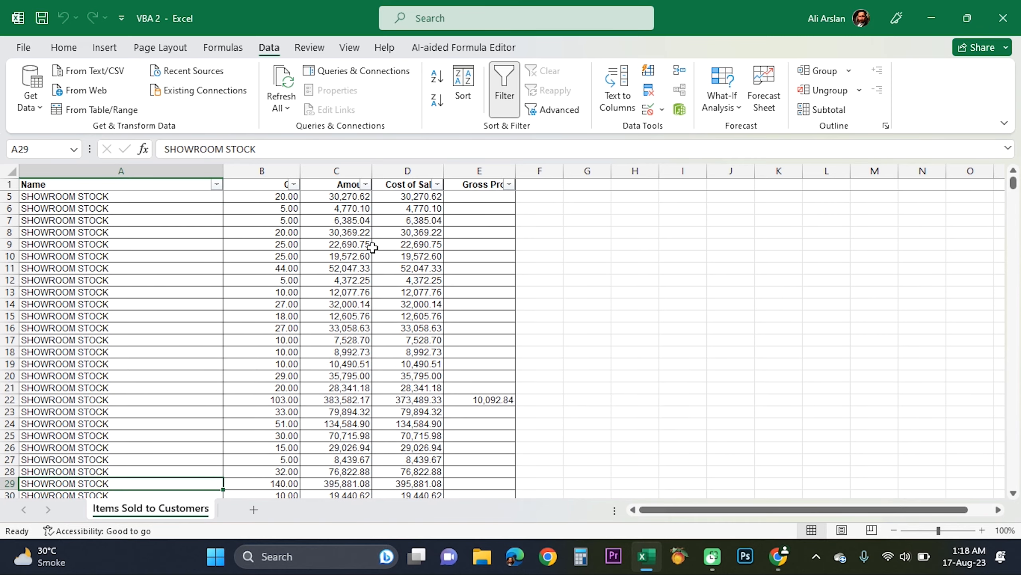
{"action": "key", "text": "Down"}
{"action": "key", "text": "Down"}
{"action": "key", "text": "Down"}
{"action": "key", "text": "Down"}
{"action": "key", "text": "Down"}
{"action": "key", "text": "Down"}
{"action": "key", "text": "Down"}
{"action": "key", "text": "Down"}
{"action": "key", "text": "Down"}
{"action": "key", "text": "Down"}
{"action": "key", "text": "Down"}
{"action": "key", "text": "Down"}
{"action": "key", "text": "Down"}
{"action": "key", "text": "Down"}
{"action": "key", "text": "Down"}
{"action": "key", "text": "Down"}
{"action": "key", "text": "Down"}
{"action": "key", "text": "Down"}
{"action": "key", "text": "Down"}
{"action": "key", "text": "Down"}
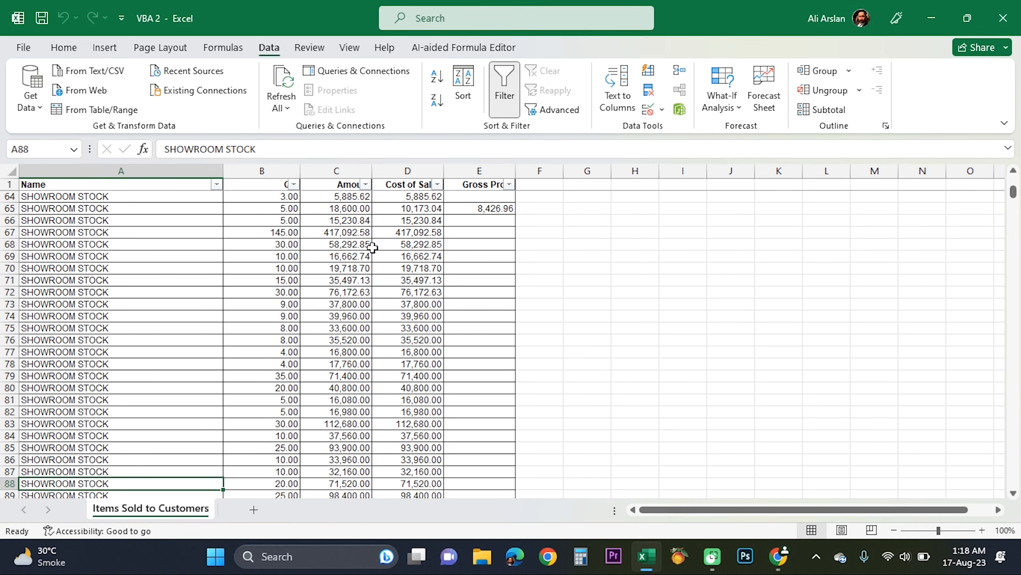
{"action": "key", "text": "Down"}
{"action": "key", "text": "Down"}
{"action": "key", "text": "Down"}
{"action": "key", "text": "Down"}
{"action": "key", "text": "Down"}
{"action": "key", "text": "Down"}
{"action": "key", "text": "Down"}
{"action": "key", "text": "Down"}
{"action": "key", "text": "Down"}
{"action": "key", "text": "Down"}
{"action": "key", "text": "Down"}
{"action": "key", "text": "Down"}
{"action": "key", "text": "Down"}
{"action": "key", "text": "Down"}
{"action": "key", "text": "Down"}
{"action": "key", "text": "Down"}
{"action": "key", "text": "Down"}
{"action": "key", "text": "Down"}
{"action": "key", "text": "Down"}
{"action": "key", "text": "Down"}
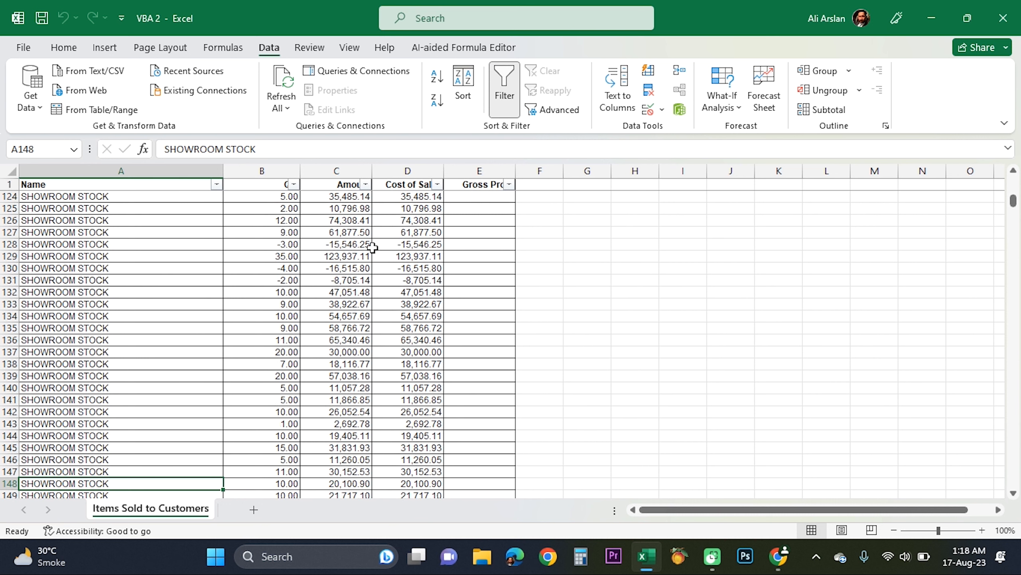
{"action": "key", "text": "Down"}
{"action": "key", "text": "Down"}
{"action": "key", "text": "Down"}
{"action": "key", "text": "Down"}
{"action": "key", "text": "Down"}
{"action": "key", "text": "Down"}
{"action": "key", "text": "Down"}
{"action": "key", "text": "Down"}
{"action": "key", "text": "Down"}
{"action": "key", "text": "Down"}
{"action": "key", "text": "Up"}
{"action": "key", "text": "Up"}
{"action": "key", "text": "Up"}
{"action": "key", "text": "Up"}
{"action": "key", "text": "Up"}
{"action": "key", "text": "Up"}
{"action": "key", "text": "Up"}
{"action": "key", "text": "Up"}
{"action": "key", "text": "Up"}
{"action": "key", "text": "Up"}
{"action": "key", "text": "Up"}
{"action": "key", "text": "Up"}
{"action": "key", "text": "Up"}
{"action": "key", "text": "Up"}
{"action": "key", "text": "Up"}
{"action": "key", "text": "Up"}
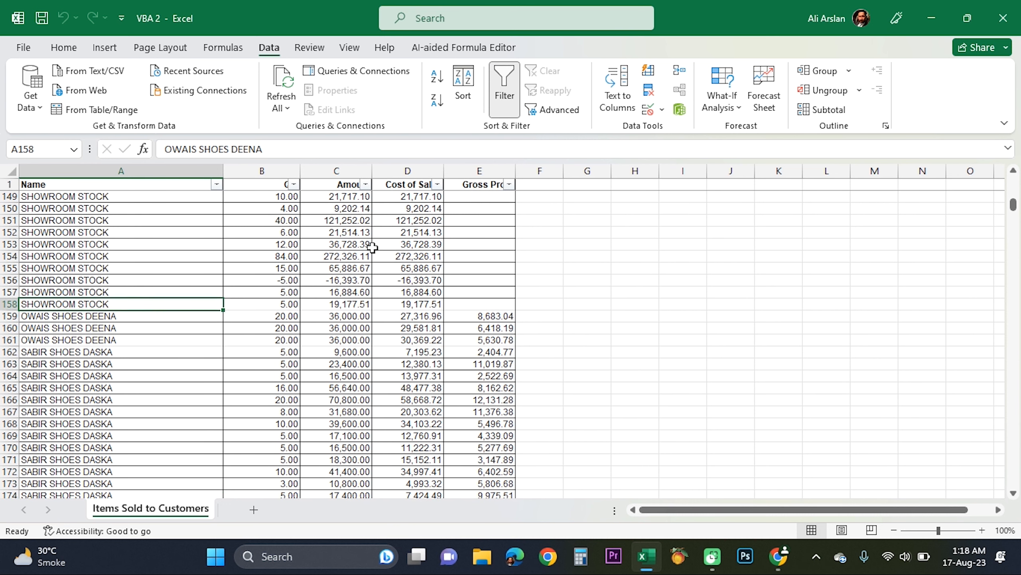
- Note the data layout beside the table, entering "5 Columns" in I3 and "Colum A Names" in I4
{"action": "key", "text": "ctrl+Home"}
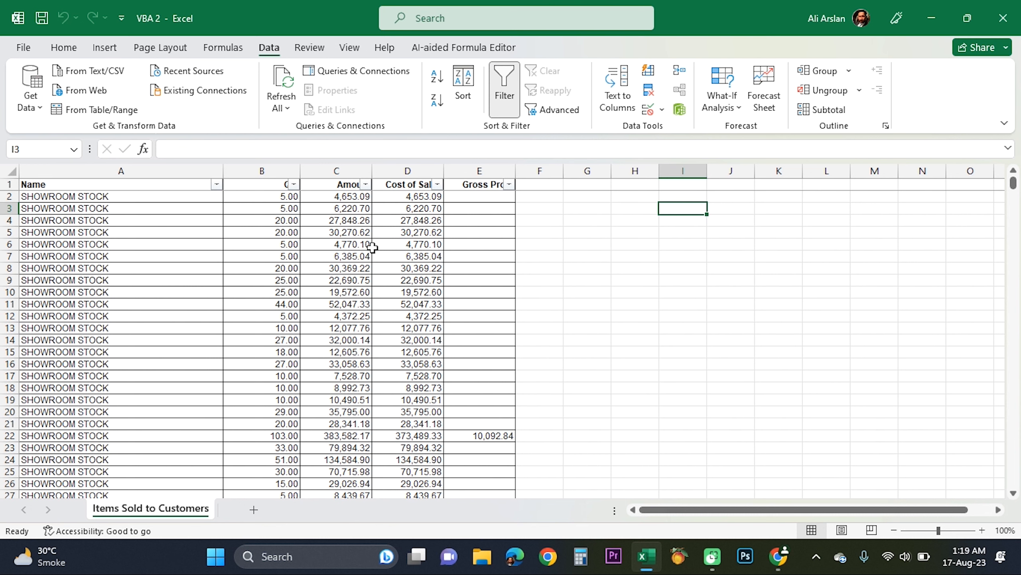
{"action": "type", "text": "5"}
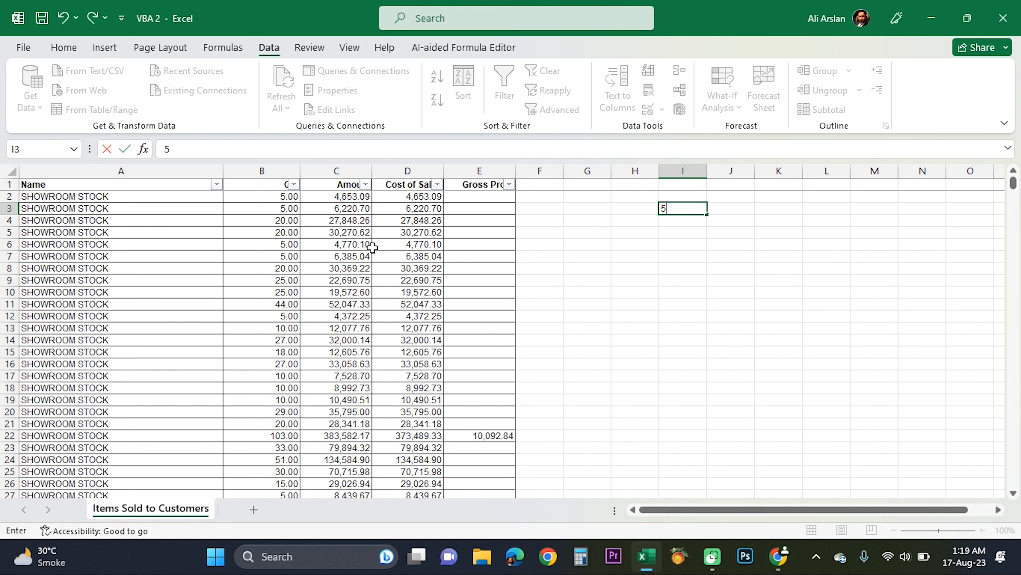
{"action": "type", "text": " Columns"}
{"action": "key", "text": "Return"}
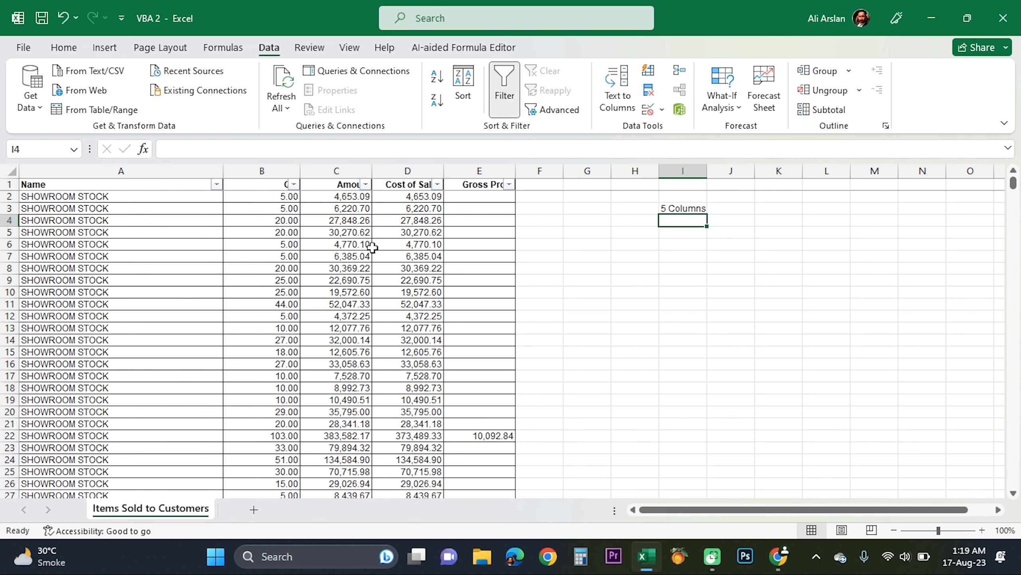
{"action": "type", "text": "A"}
{"action": "key", "text": "BackSpace"}
{"action": "type", "text": "C"}
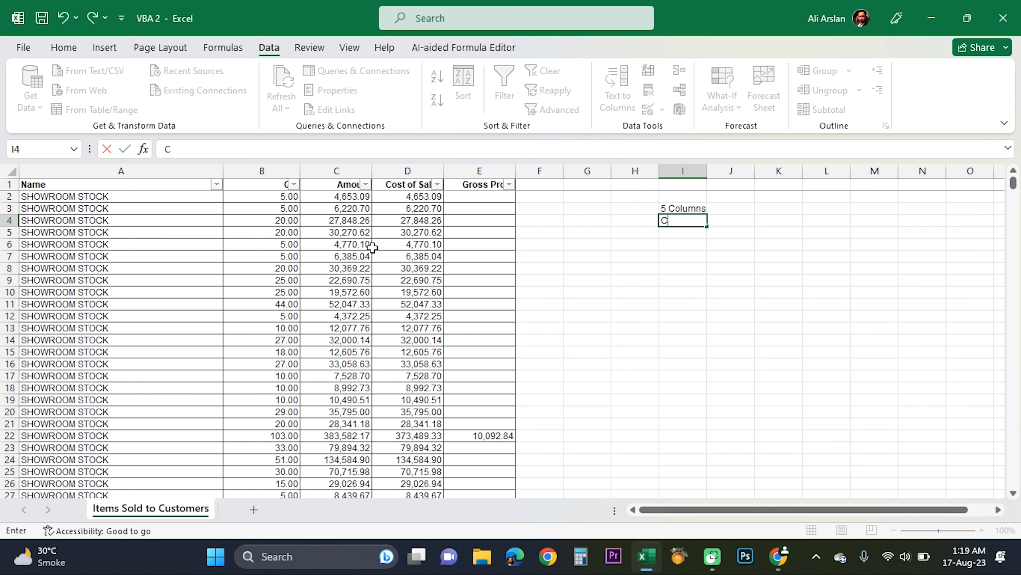
{"action": "type", "text": "olum  A Names"}
{"action": "key", "text": "Return"}
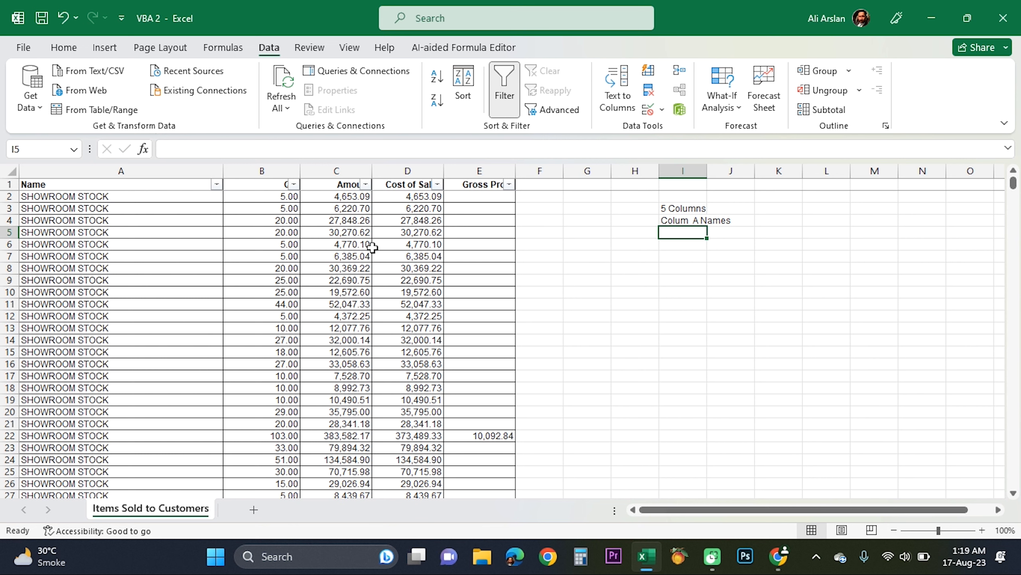
- Enter the note "B C D and E Values in Figures" in cell I5
{"action": "type", "text": "B"}
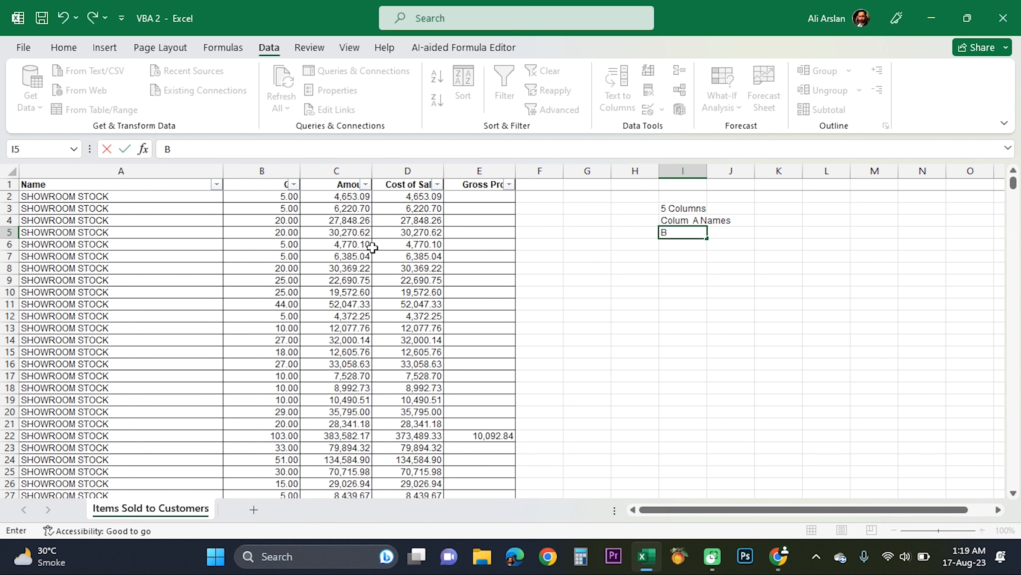
{"action": "type", "text": " C D E and"}
{"action": "key", "text": "BackSpace"}
{"action": "key", "text": "BackSpace"}
{"action": "key", "text": "BackSpace"}
{"action": "key", "text": "BackSpace"}
{"action": "key", "text": "BackSpace"}
{"action": "key", "text": "BackSpace"}
{"action": "type", "text": "and E Values in F"}
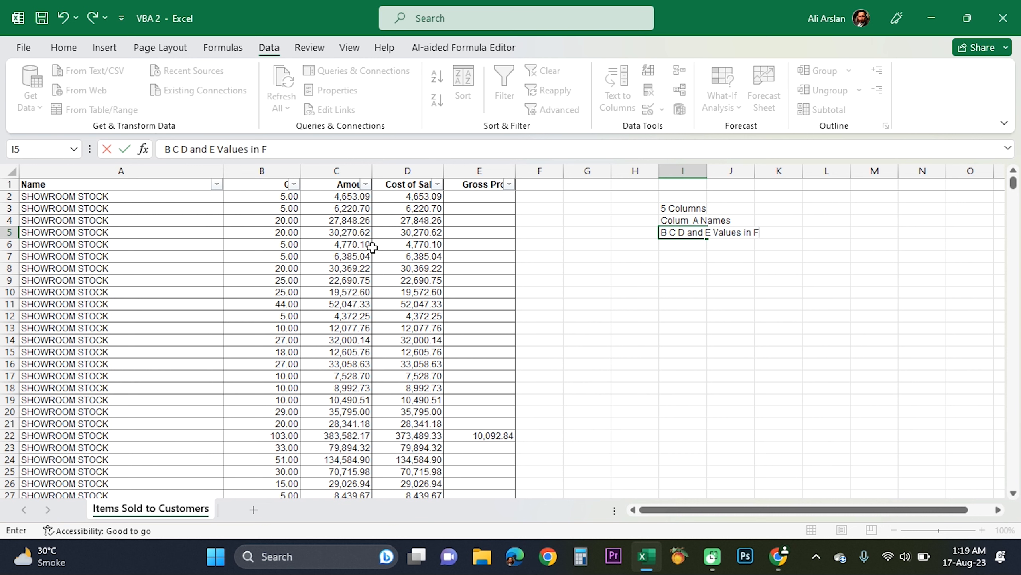
{"action": "type", "text": "igures"}
{"action": "key", "text": "Return"}
{"action": "key", "text": "Up"}
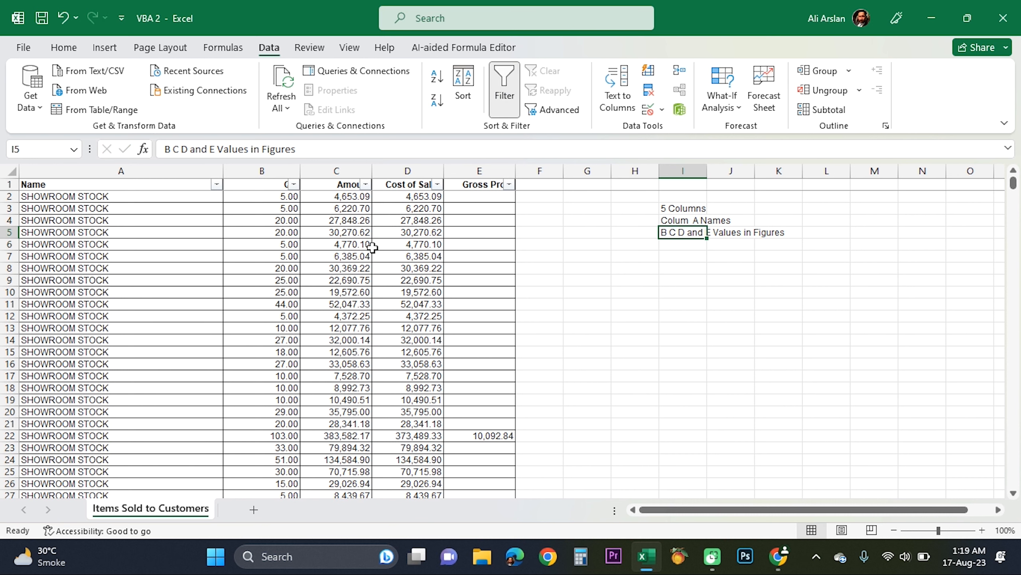
{"action": "key", "text": "Right"}
{"action": "key", "text": "Right"}
{"action": "key", "text": "Left"}
{"action": "key", "text": "Left"}
{"action": "key", "text": "Left"}
{"action": "key", "text": "Left"}
{"action": "key", "text": "Left"}
{"action": "key", "text": "Left"}
{"action": "key", "text": "Left"}
{"action": "key", "text": "Left"}
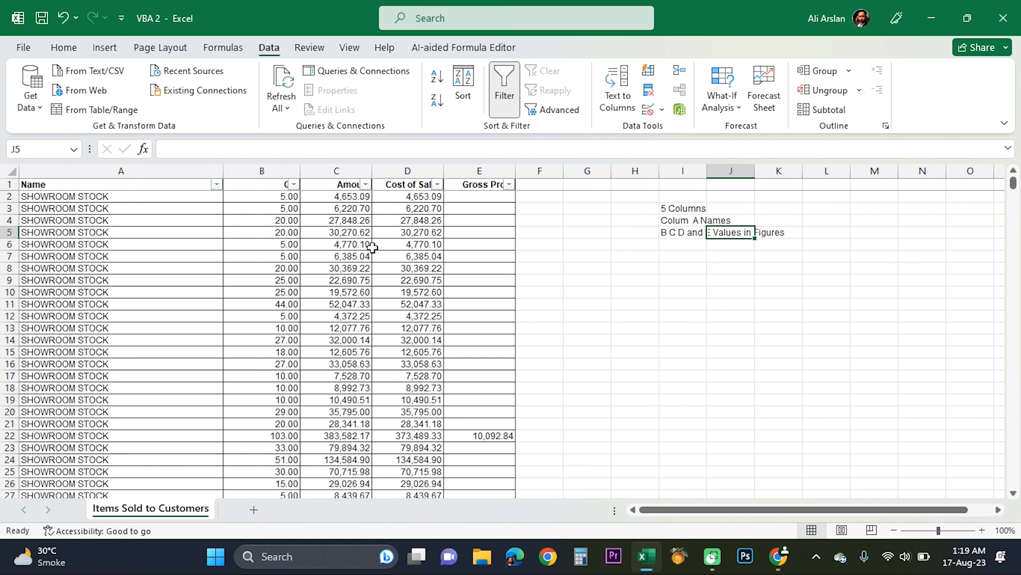
{"action": "key", "text": "Left"}
{"action": "key", "text": "Left"}
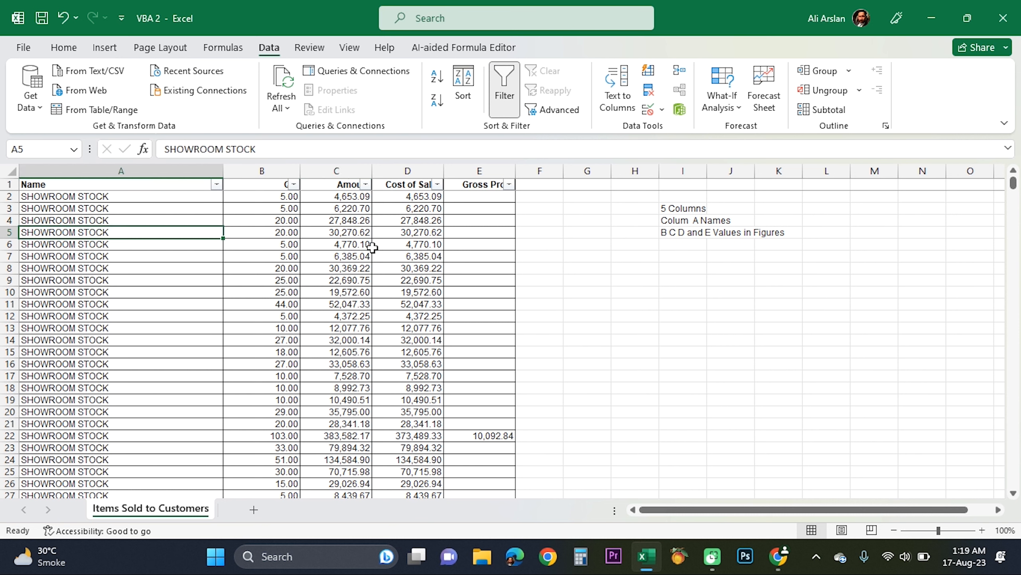
{"action": "key", "text": "Up"}
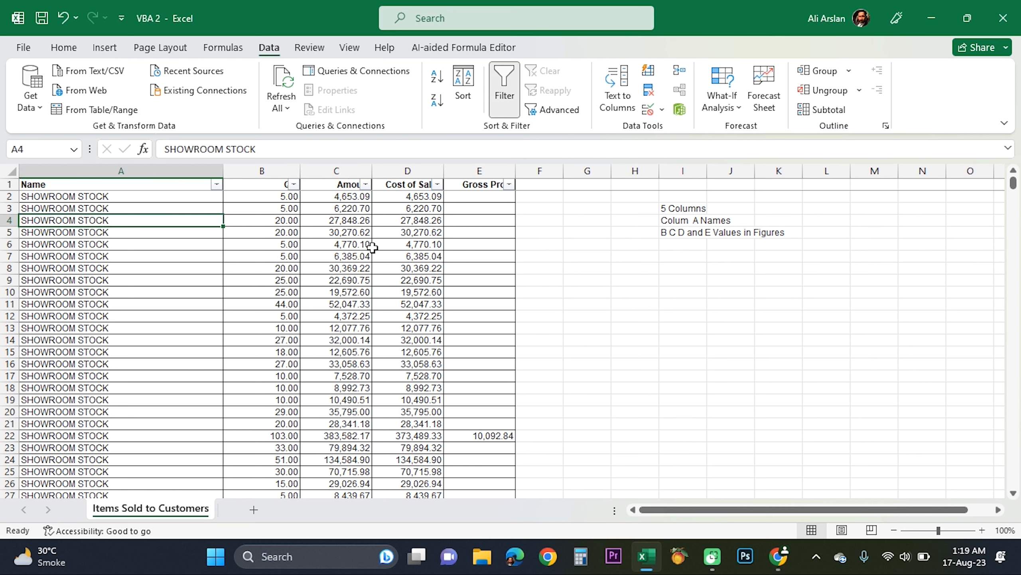
- Examine the column headings and the first SHOWROOM STOCK rows across the Name to Gross Profit columns
{"action": "key", "text": "Down"}
{"action": "key", "text": "Down"}
{"action": "key", "text": "Up"}
{"action": "key", "text": "Up"}
{"action": "key", "text": "Up"}
{"action": "key", "text": "Up"}
{"action": "key", "text": "Up"}
{"action": "key", "text": "Down"}
{"action": "key", "text": "Down"}
{"action": "key", "text": "Down"}
{"action": "key", "text": "Down"}
{"action": "key", "text": "Down"}
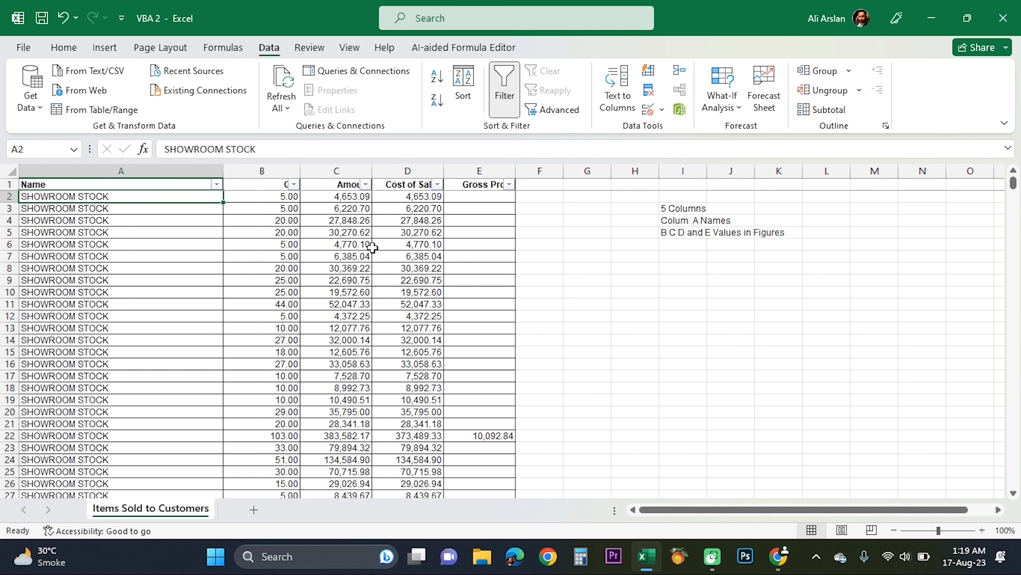
{"action": "key", "text": "Up"}
{"action": "key", "text": "Up"}
{"action": "key", "text": "Up"}
{"action": "key", "text": "Up"}
{"action": "key", "text": "Up"}
{"action": "key", "text": "Right"}
{"action": "key", "text": "Right"}
{"action": "key", "text": "Left"}
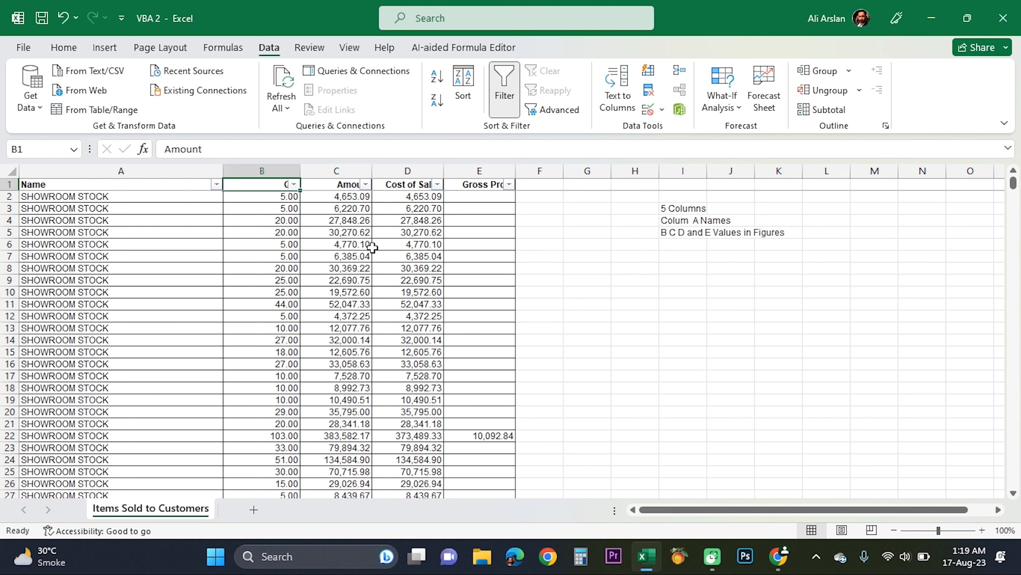
{"action": "key", "text": "Down"}
{"action": "key", "text": "Down"}
{"action": "key", "text": "Right"}
{"action": "key", "text": "Right"}
{"action": "key", "text": "Right"}
{"action": "key", "text": "Left"}
{"action": "key", "text": "Left"}
{"action": "key", "text": "Left"}
{"action": "key", "text": "Left"}
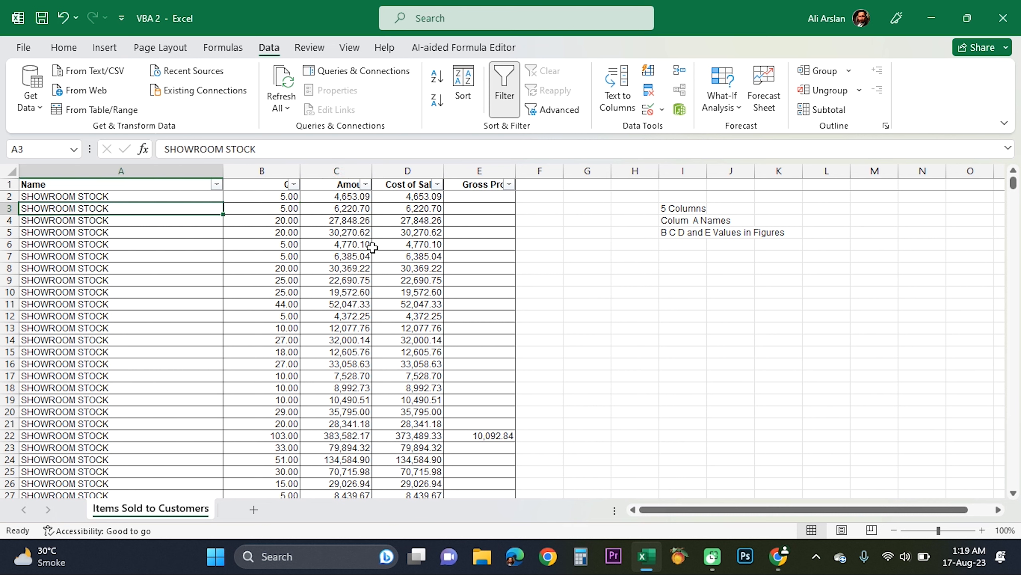
- Review the data layout notes beside the table in cells I3 to I5
{"action": "key", "text": "Right"}
{"action": "key", "text": "Right"}
{"action": "key", "text": "Right"}
{"action": "key", "text": "Right"}
{"action": "key", "text": "Right"}
{"action": "key", "text": "Right"}
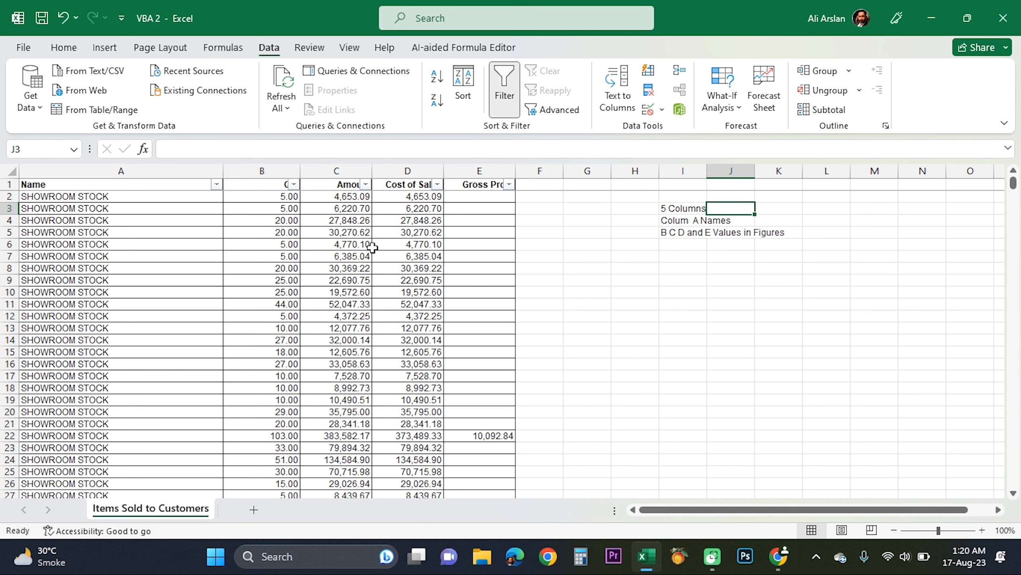
{"action": "key", "text": "Left"}
{"action": "key", "text": "Down"}
{"action": "key", "text": "Down"}
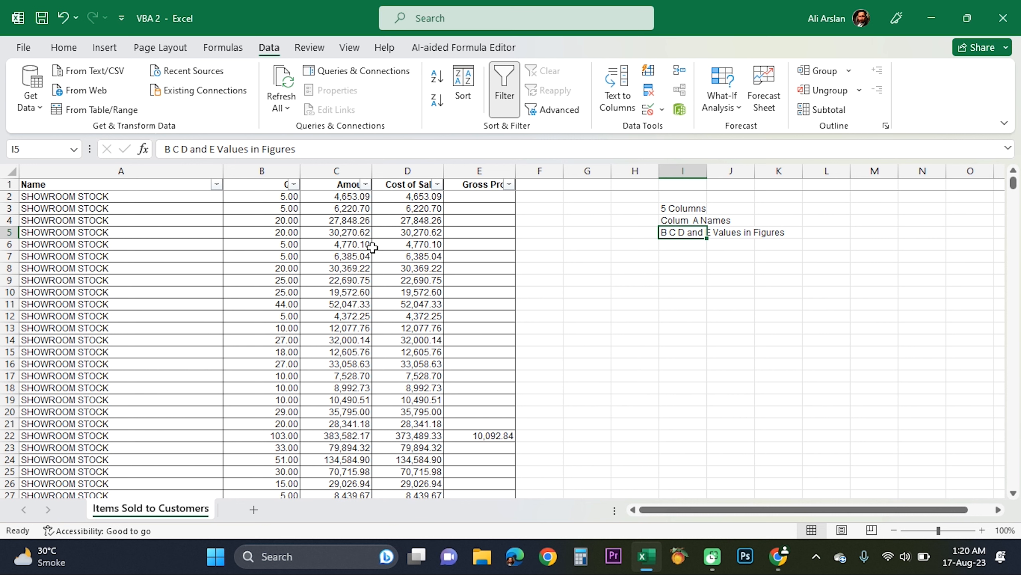
{"action": "key", "text": "Up"}
{"action": "key", "text": "Up"}
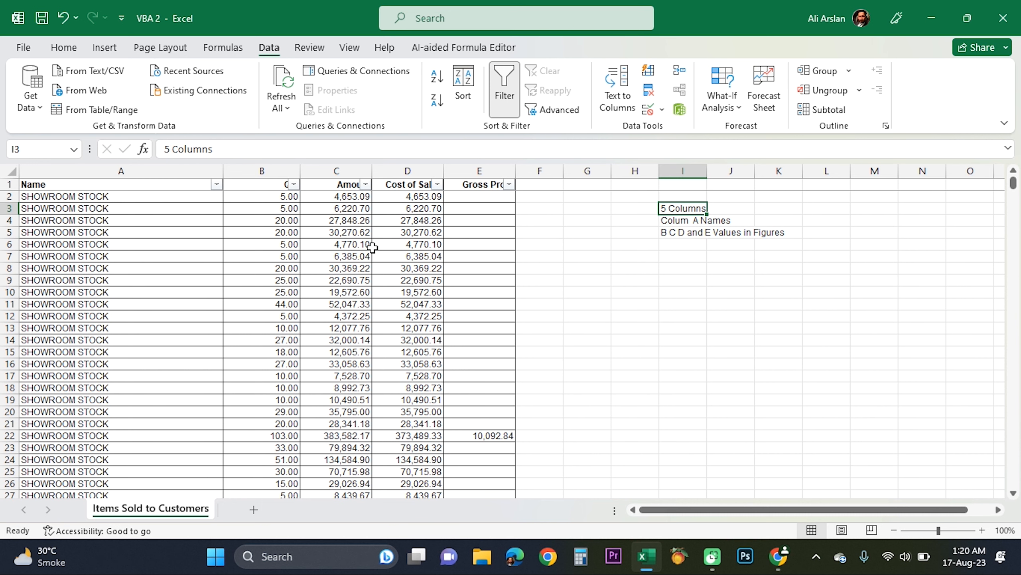
- Examine the extent of the table data from the header row down to the last customer entry
{"action": "key", "text": "Left"}
{"action": "key", "text": "Left"}
{"action": "key", "text": "Left"}
{"action": "key", "text": "Left"}
{"action": "key", "text": "Left"}
{"action": "key", "text": "Left"}
{"action": "key", "text": "Left"}
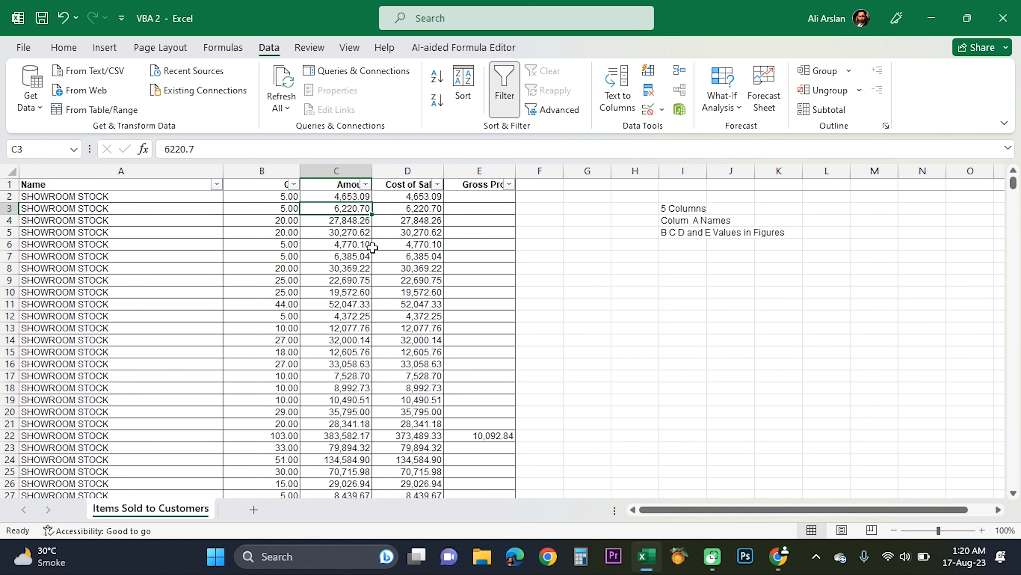
{"action": "key", "text": "ctrl+Down"}
{"action": "key", "text": "ctrl+Up"}
{"action": "key", "text": "Right"}
{"action": "key", "text": "Left"}
{"action": "key", "text": "Left"}
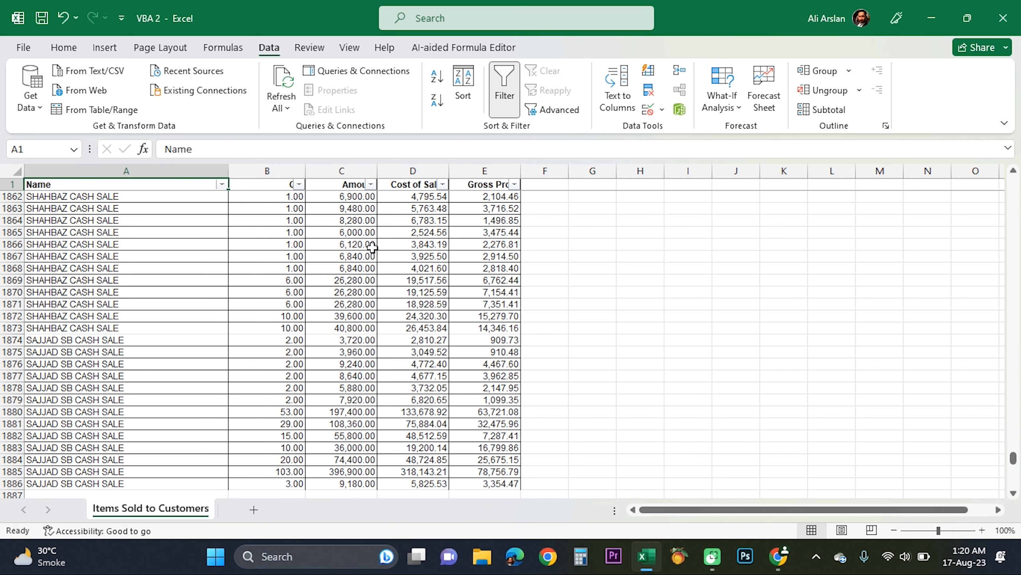
{"action": "key", "text": "ctrl+Down"}
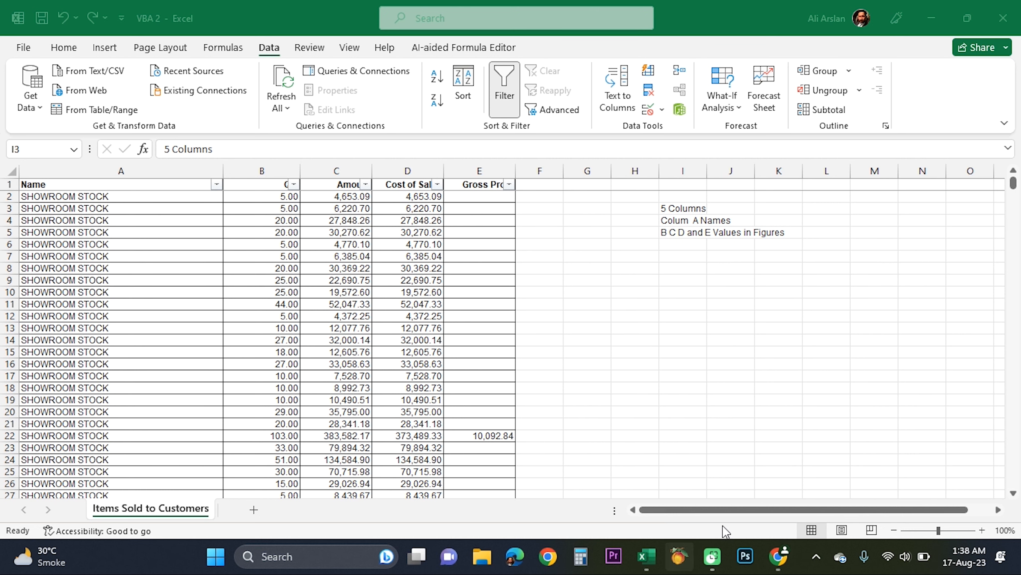
- Switch to ChatGPT and begin the message with "i have 5 columns in excel in column a there are names"
{"action": "left_click", "coordinate": [779, 556]}
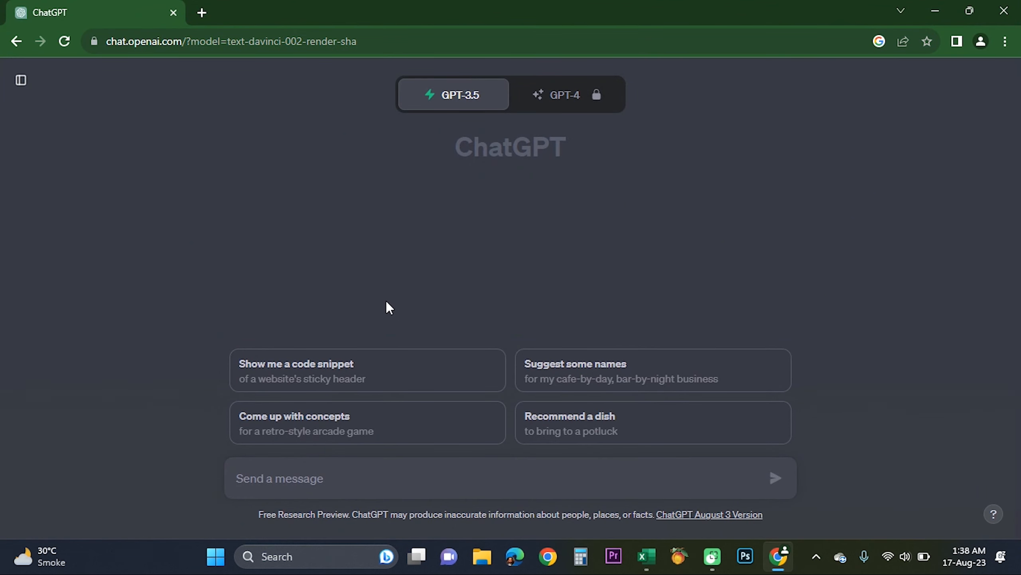
{"action": "left_click", "coordinate": [309, 479]}
{"action": "type", "text": "i hav ed"}
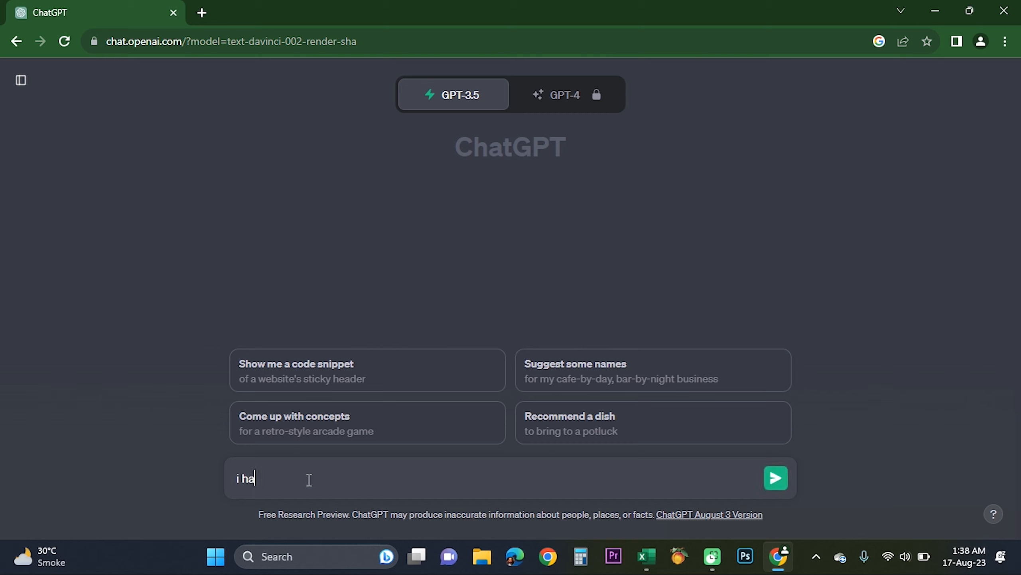
{"action": "key", "text": "BackSpace"}
{"action": "key", "text": "BackSpace"}
{"action": "key", "text": "BackSpace"}
{"action": "type", "text": "e 5 columns in excel in xolu"}
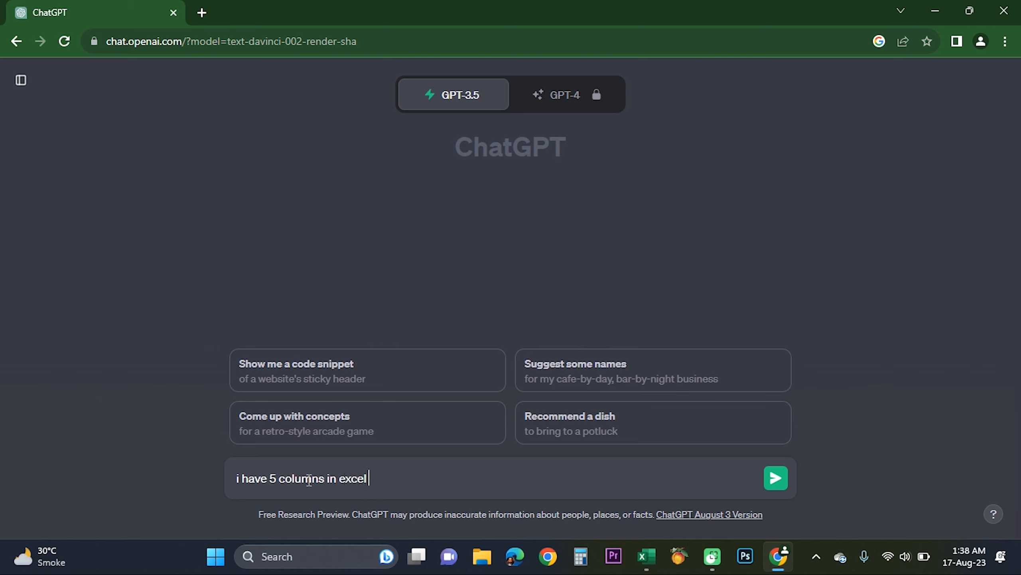
{"action": "key", "text": "BackSpace"}
{"action": "key", "text": "BackSpace"}
{"action": "key", "text": "BackSpace"}
{"action": "key", "text": "BackSpace"}
{"action": "type", "text": "column a there are names i"}
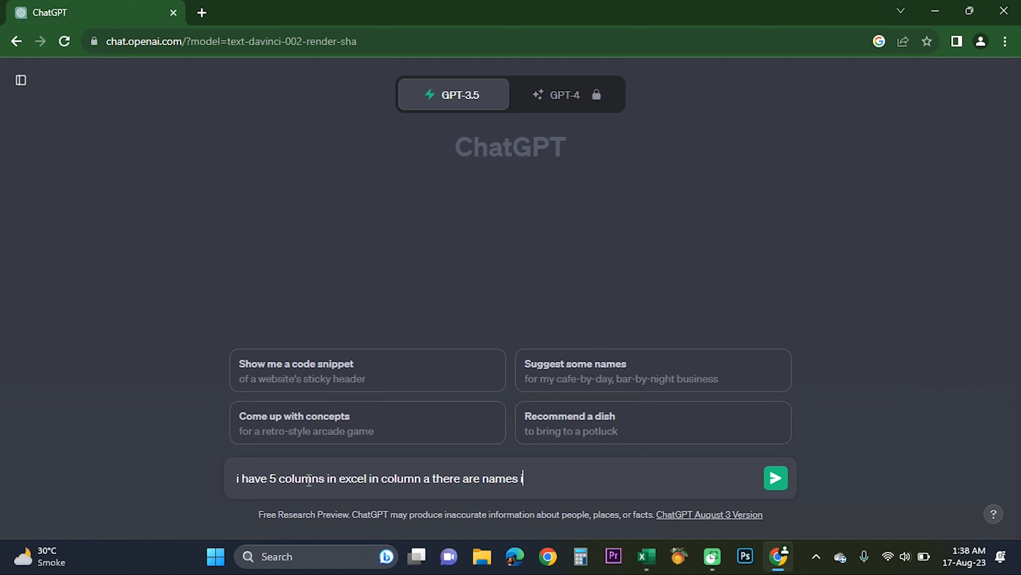
- Continue the message with "and their respected values in digits in column b c d and e"
{"action": "key", "text": "BackSpace"}
{"action": "type", "text": "and their reso"}
{"action": "key", "text": "BackSpace"}
{"action": "type", "text": "pe"}
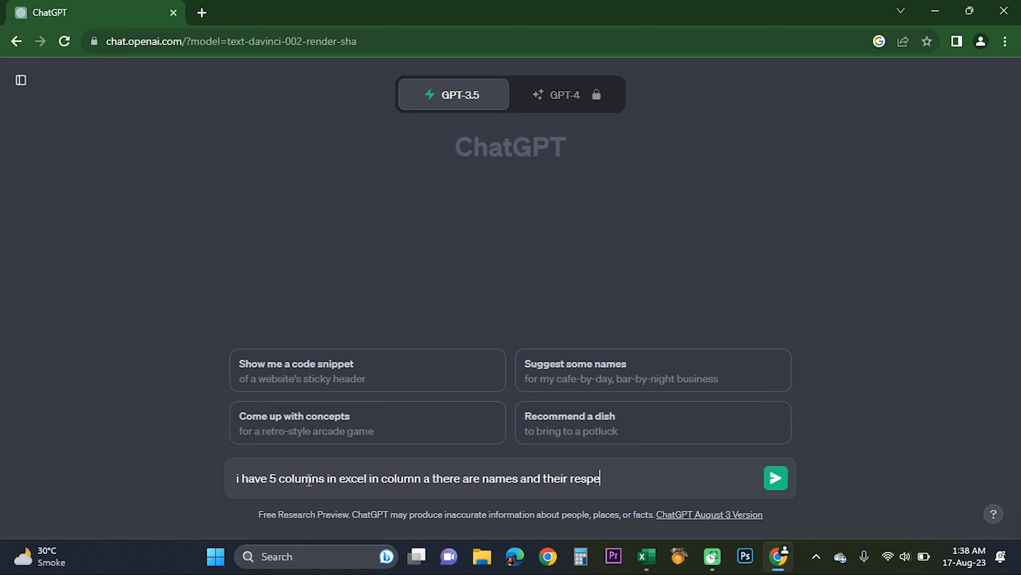
{"action": "type", "text": "cted values in d"}
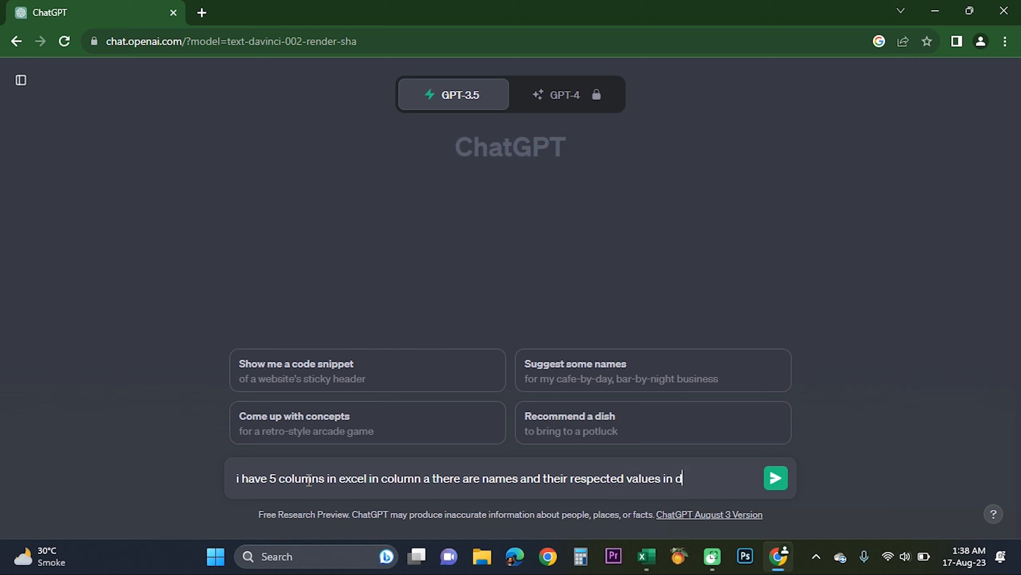
{"action": "type", "text": "igits in column"}
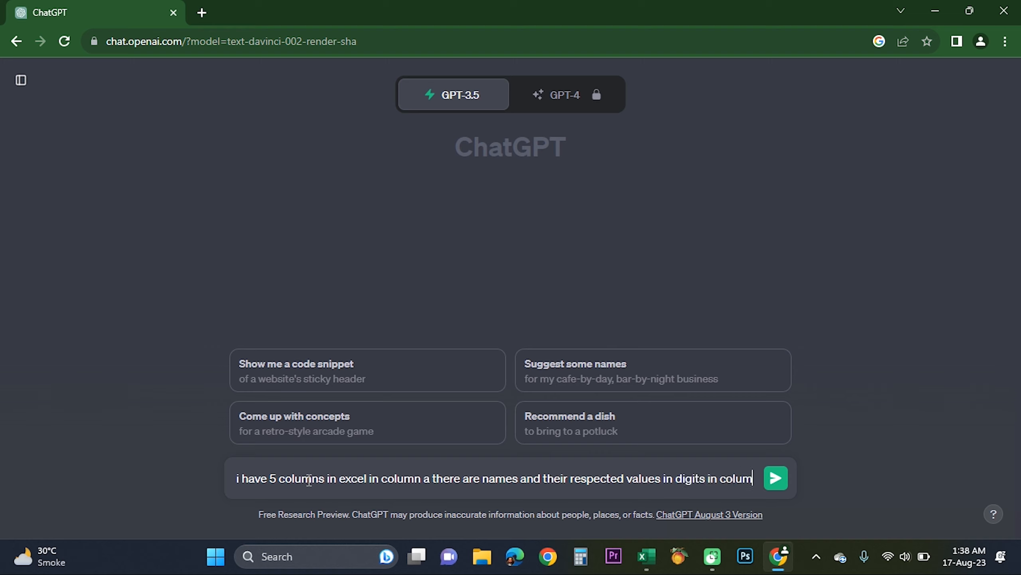
{"action": "type", "text": " v c"}
{"action": "key", "text": "BackSpace"}
{"action": "key", "text": "BackSpace"}
{"action": "key", "text": "BackSpace"}
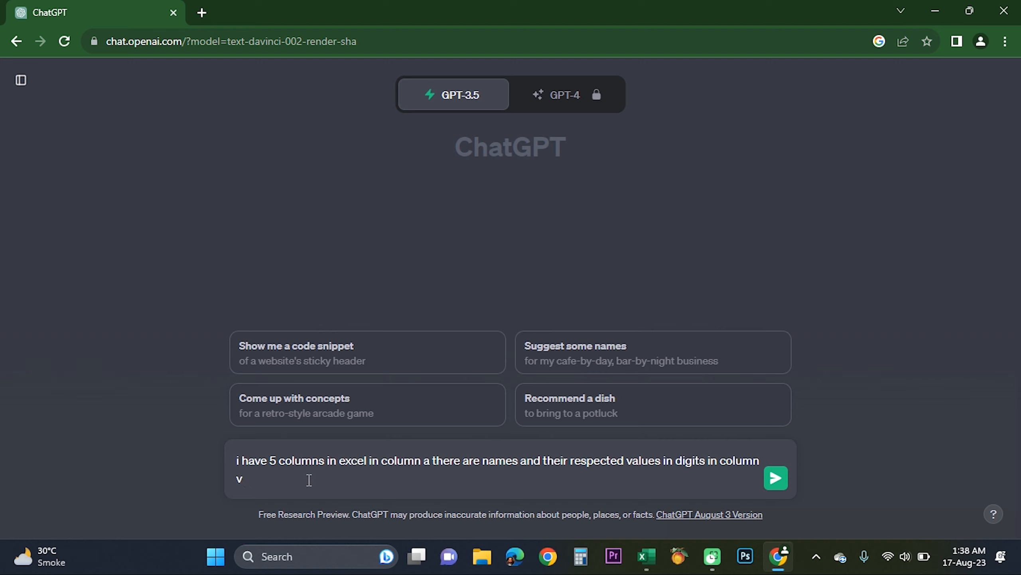
{"action": "type", "text": "n"}
{"action": "key", "text": "BackSpace"}
{"action": "type", "text": "b c d and e"}
- Proofread the first line of the drafted message about the five columns
{"action": "key", "text": "Up"}
{"action": "key", "text": "Right"}
{"action": "key", "text": "Right"}
{"action": "key", "text": "Right"}
{"action": "key", "text": "Right"}
{"action": "key", "text": "Right"}
{"action": "key", "text": "Right"}
{"action": "key", "text": "Right"}
{"action": "key", "text": "Right"}
{"action": "key", "text": "Right"}
{"action": "key", "text": "Right"}
{"action": "key", "text": "Right"}
{"action": "key", "text": "Right"}
{"action": "key", "text": "Right"}
{"action": "key", "text": "Right"}
{"action": "key", "text": "Right"}
{"action": "key", "text": "Right"}
{"action": "key", "text": "Right"}
{"action": "key", "text": "Right"}
{"action": "key", "text": "Right"}
{"action": "key", "text": "Right"}
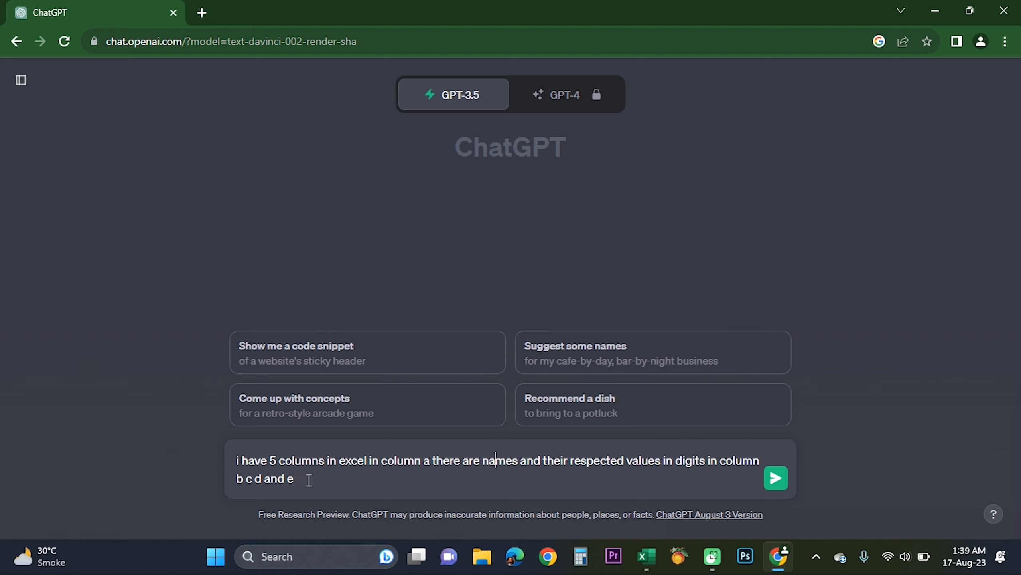
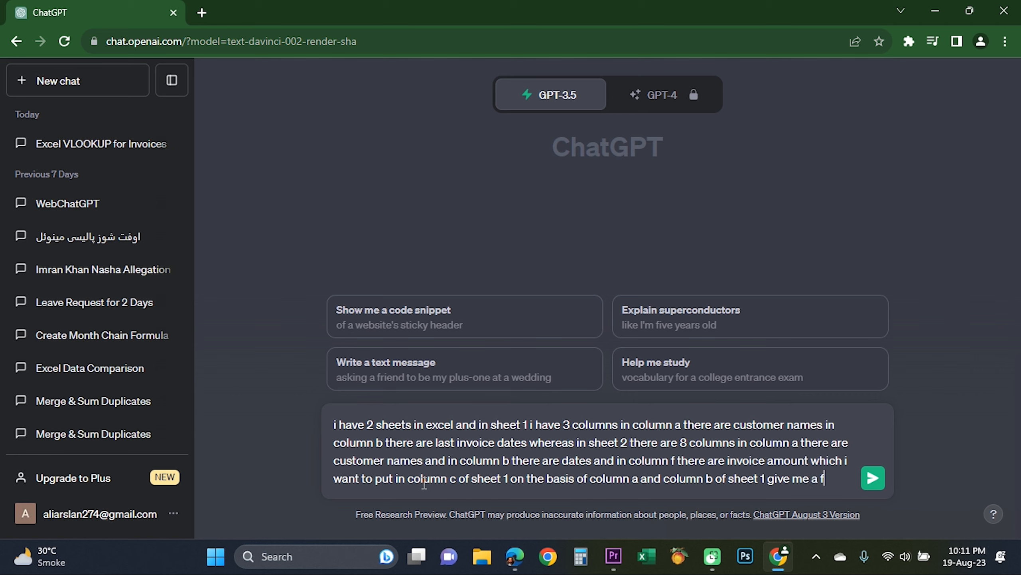
- Finish the two-sheet invoice amount request with "give me a formula to do so thanks" and send it
{"action": "type", "text": "ormula to do so"}
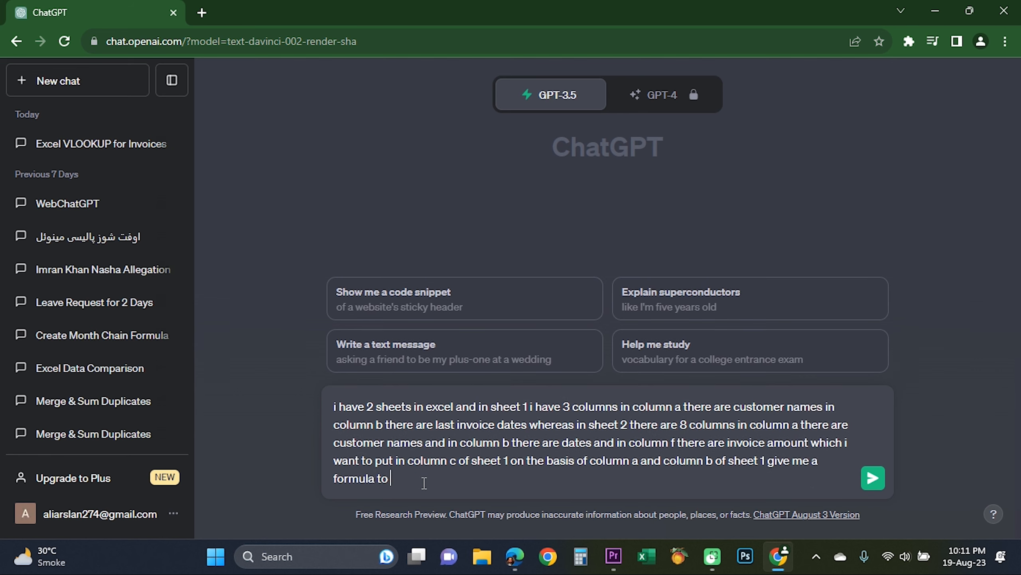
{"action": "type", "text": " thanks"}
{"action": "key", "text": "Return"}
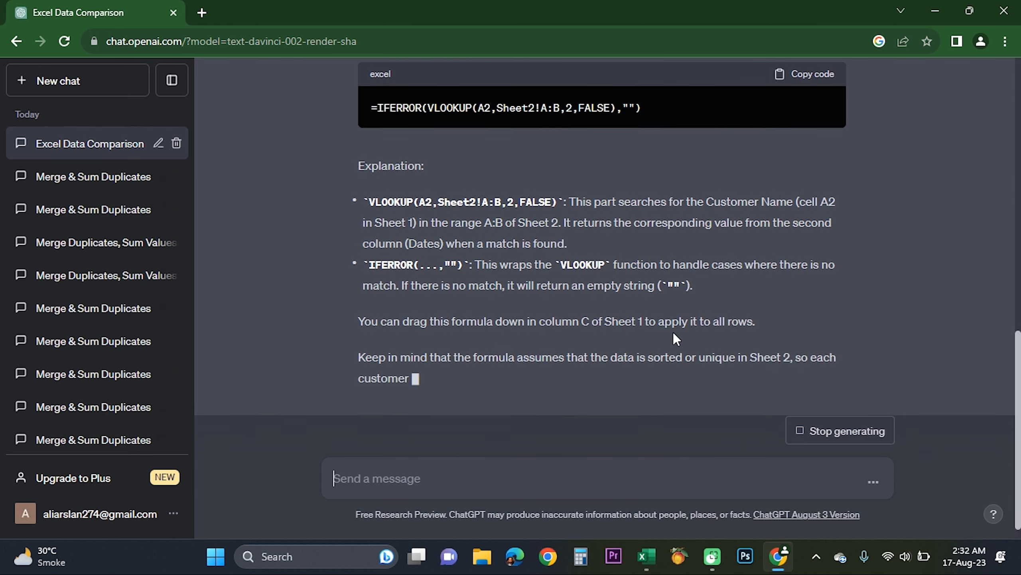
- Copy the suggested IFERROR VLOOKUP formula and review the answer for the sheet and cell it belongs in
{"action": "scroll", "coordinate": [675, 333], "scroll_direction": "up", "scroll_amount": 1}
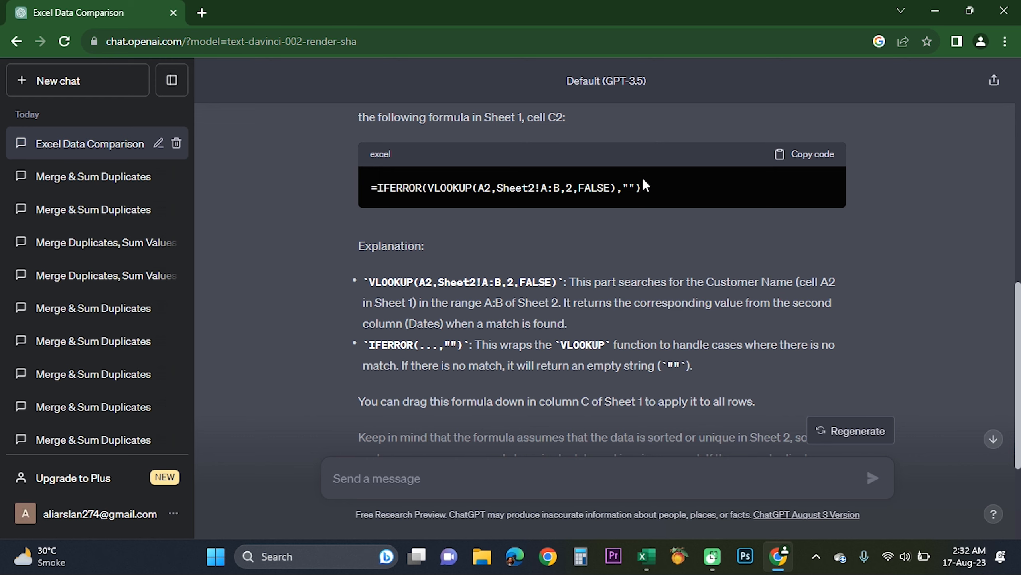
{"action": "left_click", "coordinate": [808, 154]}
{"action": "key", "text": "alt+Tab"}
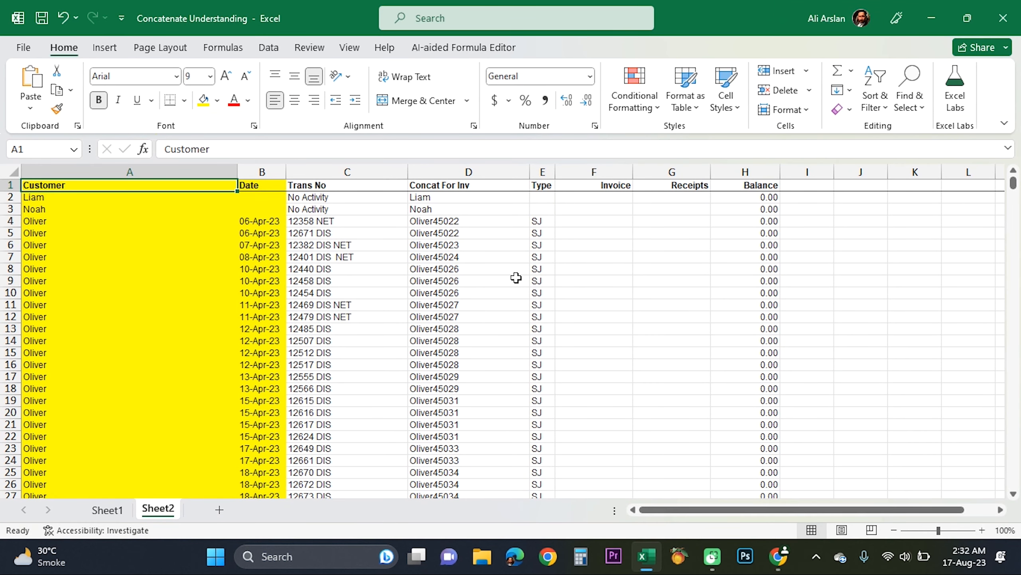
{"action": "key", "text": "alt+Tab"}
{"action": "scroll", "coordinate": [689, 222], "scroll_direction": "up", "scroll_amount": 2}
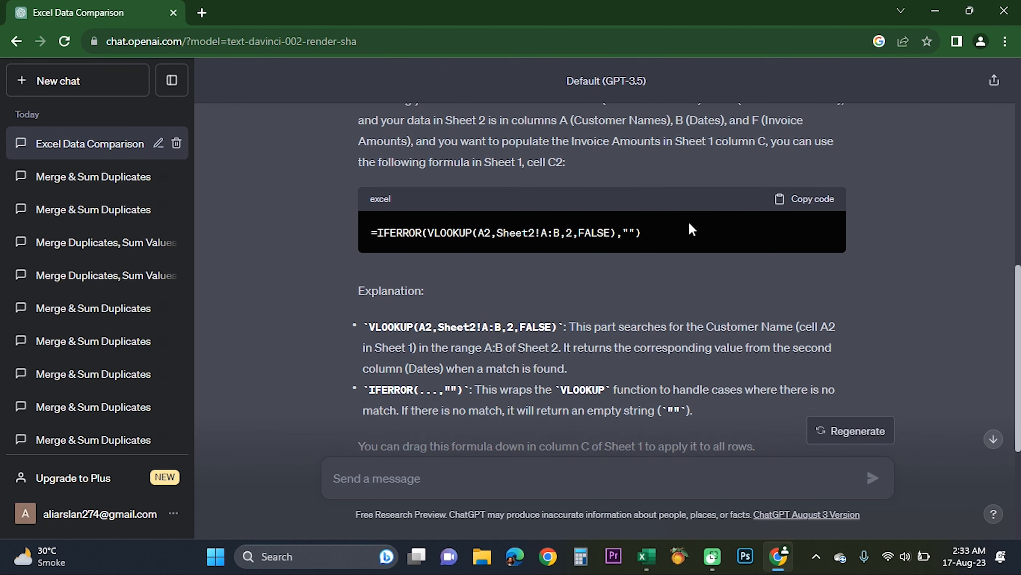
{"action": "scroll", "coordinate": [688, 222], "scroll_direction": "up", "scroll_amount": 1}
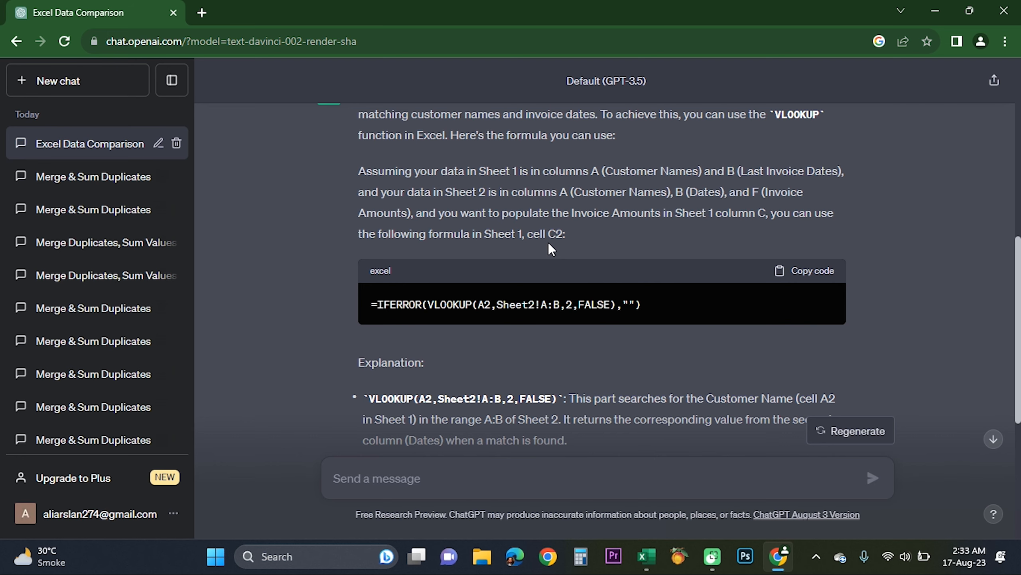
- Switch to Excel and enter the copied formula =IFERROR(VLOOKUP(A2,Sheet2!A:B,2,FALSE),"") in cell C2 of Sheet1
{"action": "key", "text": "alt+Tab"}
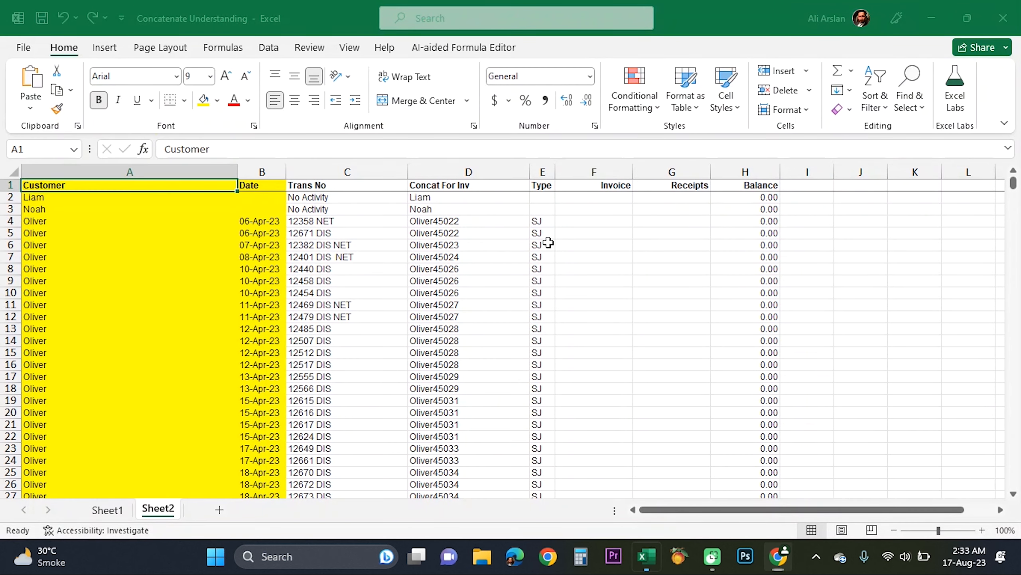
{"action": "left_click", "coordinate": [108, 510]}
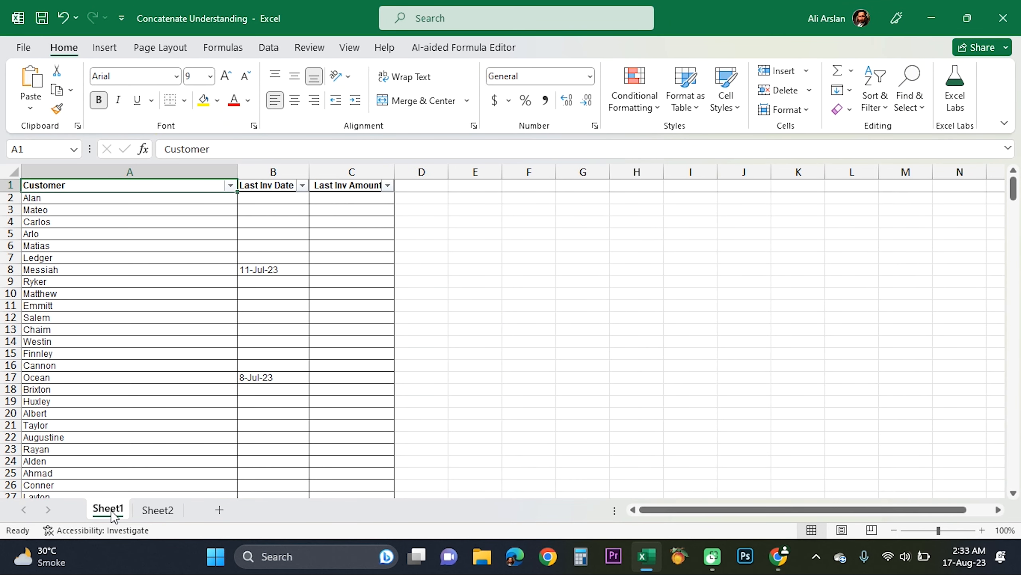
{"action": "left_click", "coordinate": [337, 199]}
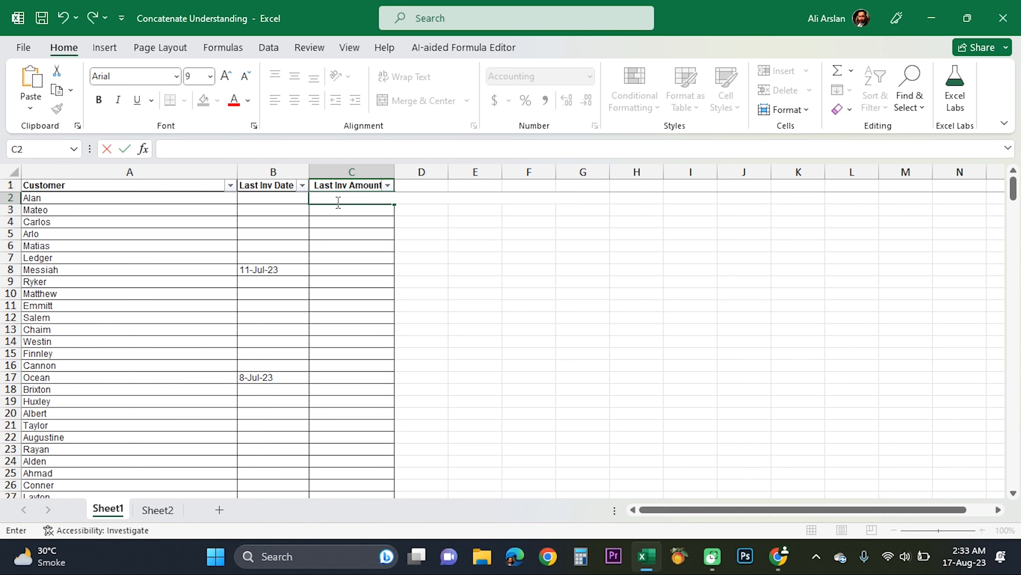
{"action": "key", "text": "ctrl+v"}
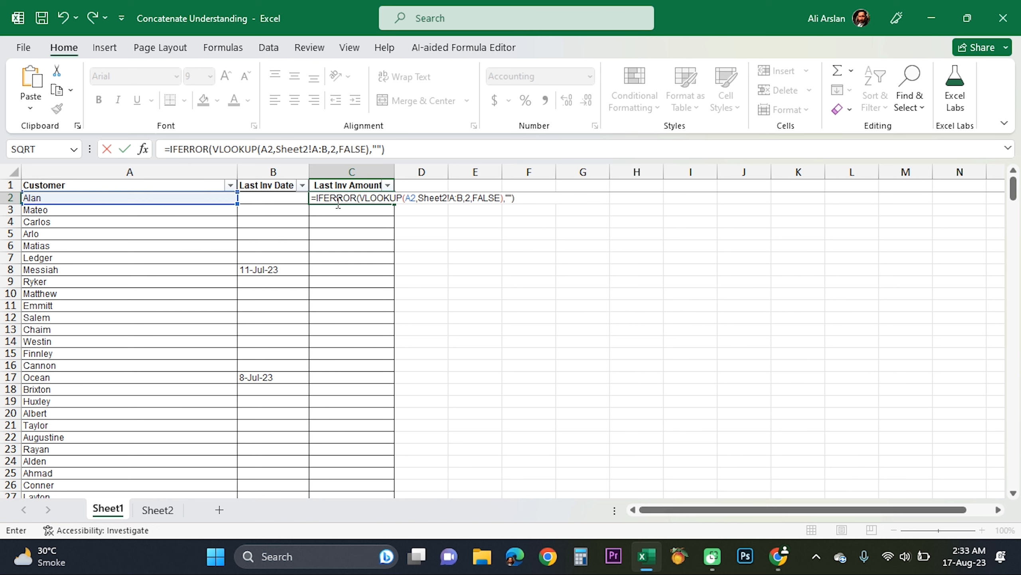
{"action": "key", "text": "Return"}
- Fill the C2 formula down the Last Inv Amount column to row 319
{"action": "key", "text": "Up"}
{"action": "key", "text": "Left"}
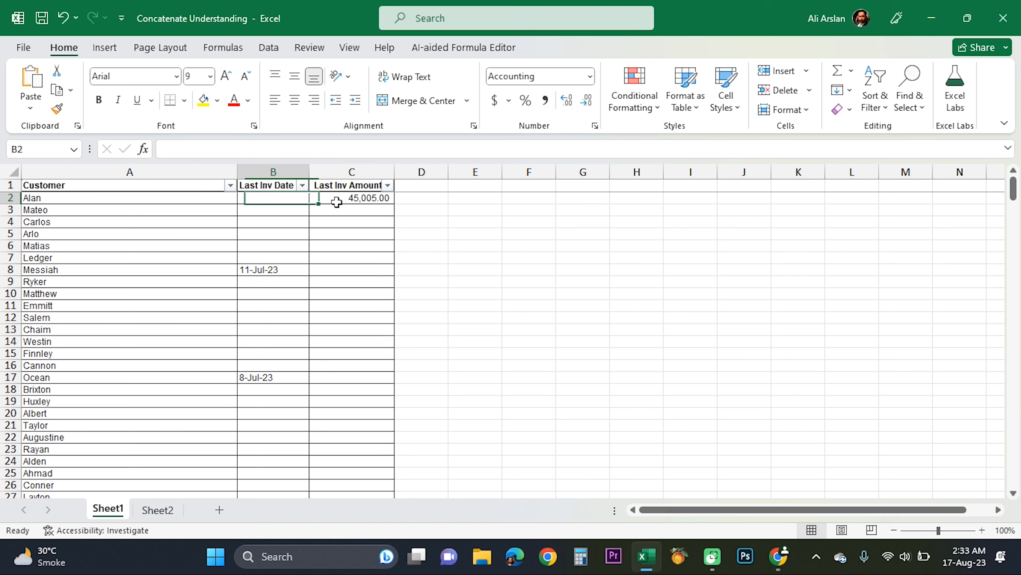
{"action": "key", "text": "Left"}
{"action": "key", "text": "ctrl+Down"}
{"action": "key", "text": "Right"}
{"action": "key", "text": "Right"}
{"action": "key", "text": "ctrl+shift+Up"}
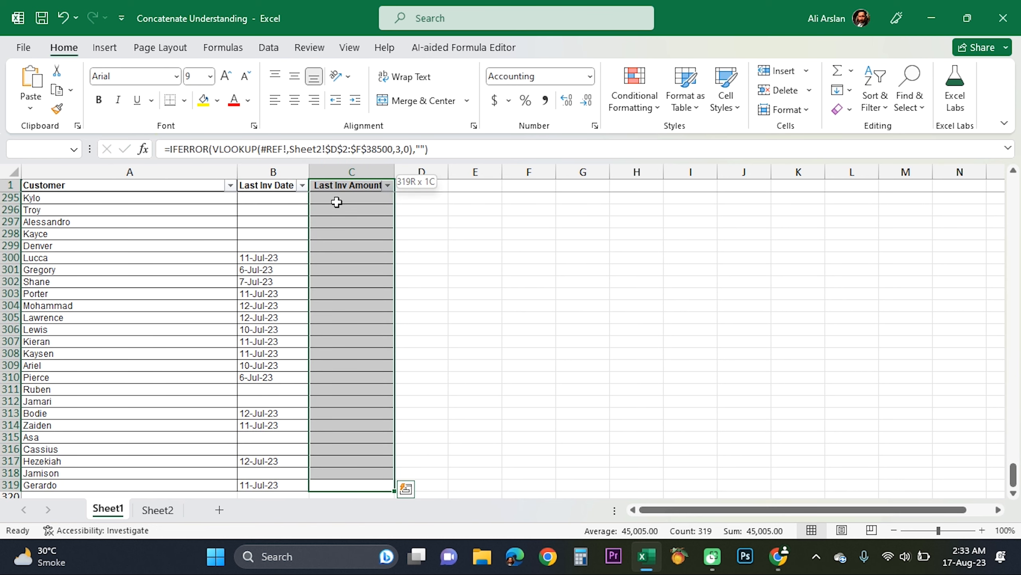
{"action": "key", "text": "ctrl+d"}
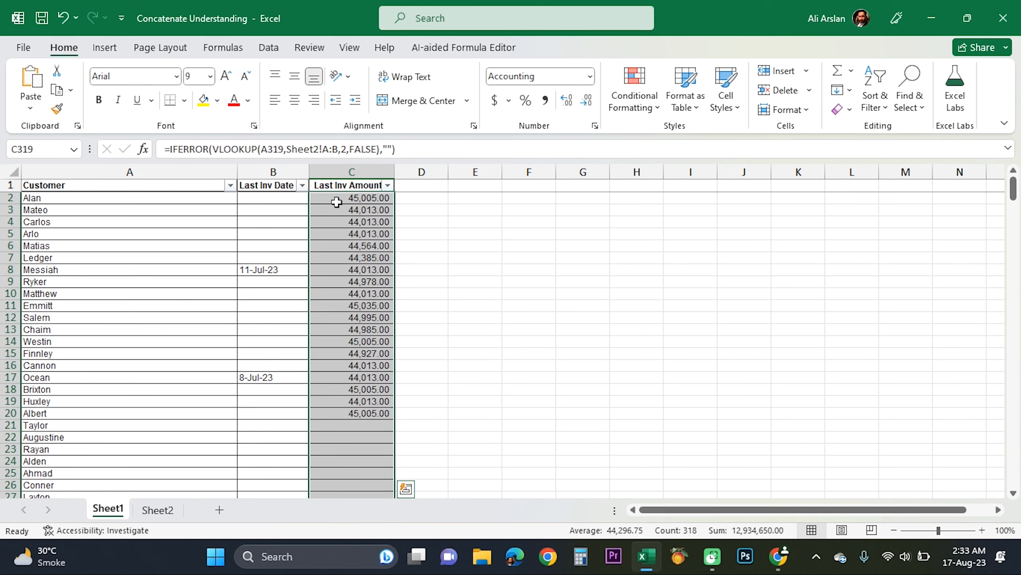
- Examine the formulas and results in the first rows of the Last Inv Amount column
{"action": "key", "text": "ctrl+Up"}
{"action": "key", "text": "Down"}
{"action": "key", "text": "Down"}
{"action": "key", "text": "Down"}
{"action": "key", "text": "Down"}
{"action": "key", "text": "Down"}
{"action": "key", "text": "Down"}
{"action": "key", "text": "Down"}
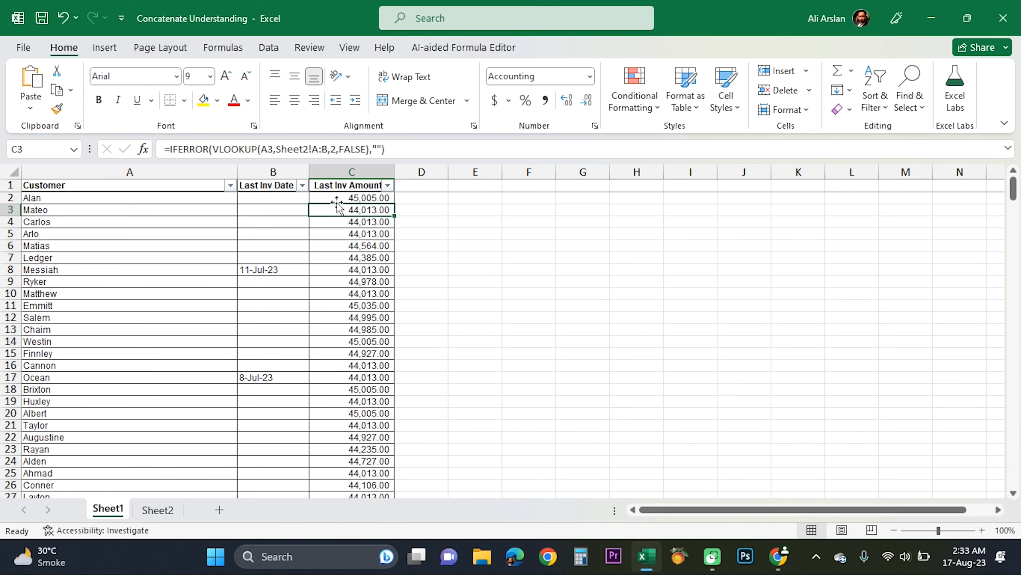
{"action": "key", "text": "Up"}
{"action": "key", "text": "Up"}
{"action": "key", "text": "Up"}
{"action": "key", "text": "Up"}
{"action": "key", "text": "Up"}
{"action": "key", "text": "Up"}
{"action": "key", "text": "Up"}
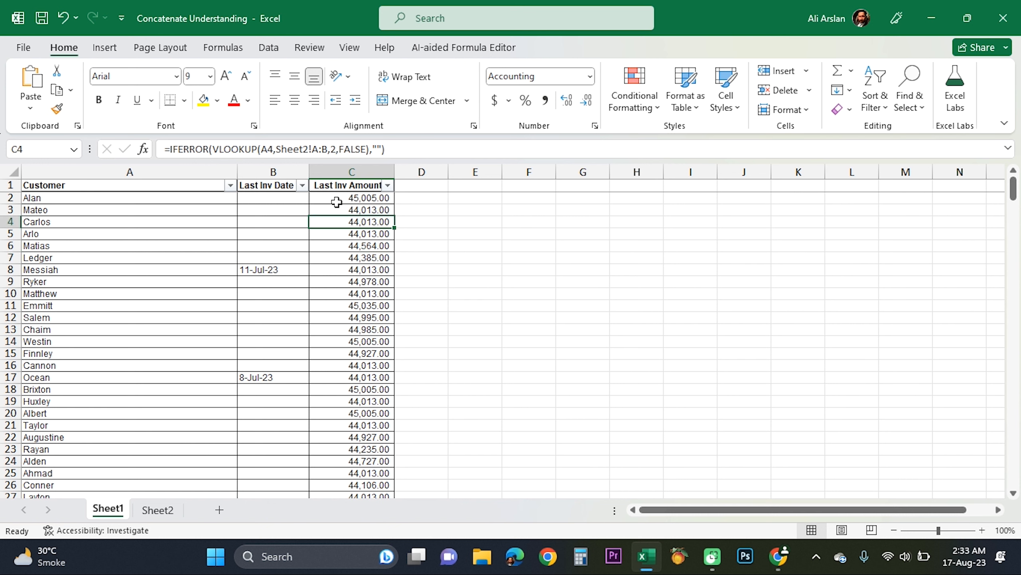
{"action": "left_click", "coordinate": [337, 202]}
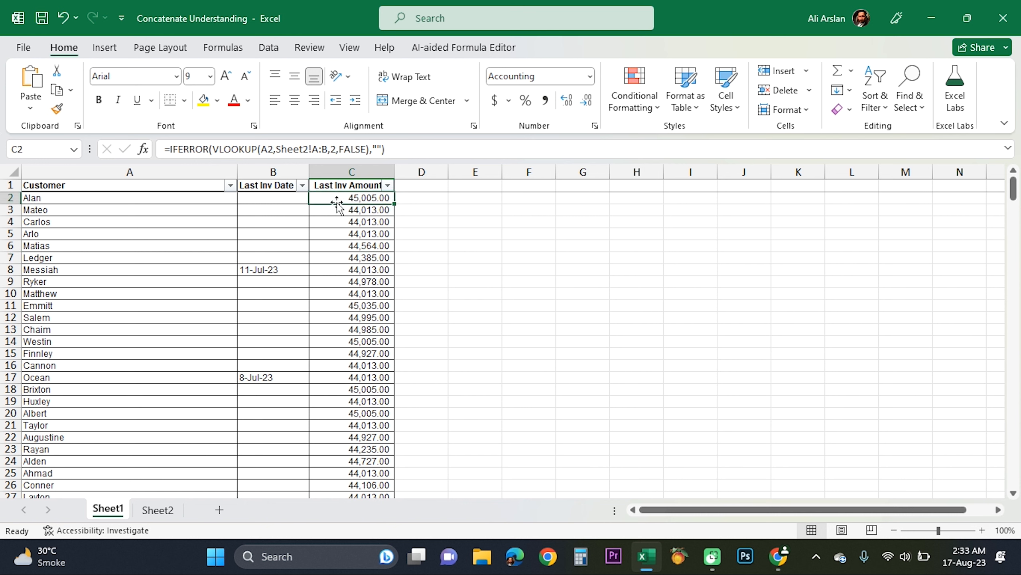
- Step through the Last Inv Amount cells from row 2 to row 8 to inspect each row's VLOOKUP formula
{"action": "key", "text": "Down"}
{"action": "key", "text": "Up"}
{"action": "key", "text": "Up"}
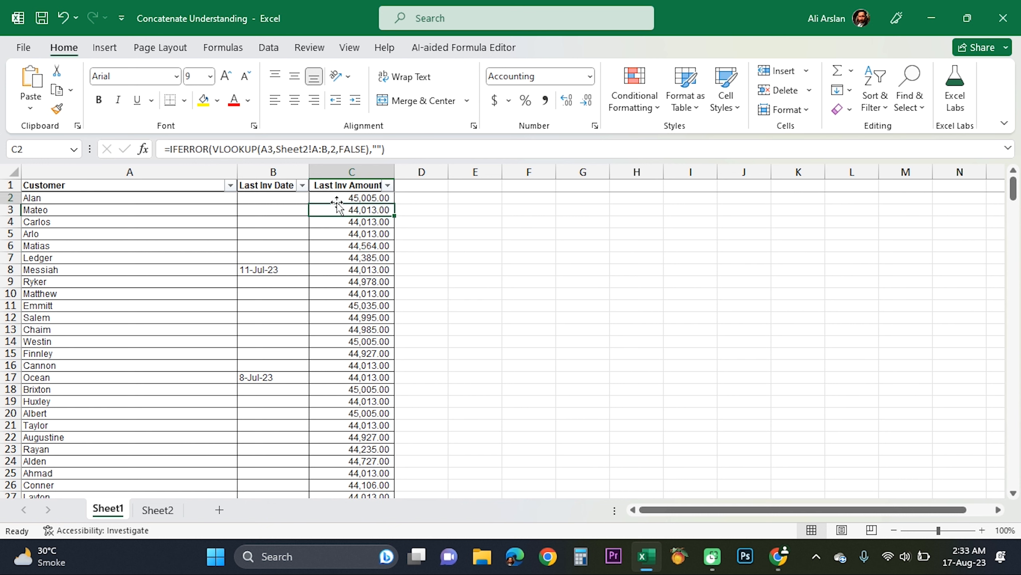
{"action": "key", "text": "Down"}
{"action": "key", "text": "Down"}
{"action": "key", "text": "Down"}
{"action": "key", "text": "Down"}
{"action": "key", "text": "Down"}
{"action": "key", "text": "Down"}
{"action": "key", "text": "Down"}
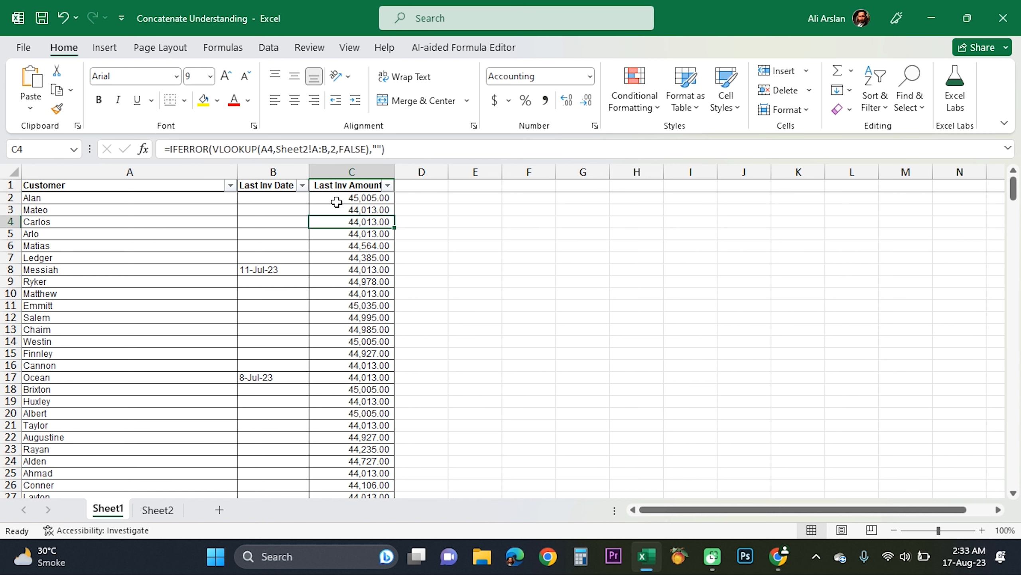
- Examine the Last Inv Date column from row 8 to row 17 to see which customers have an invoice date
{"action": "key", "text": "Left"}
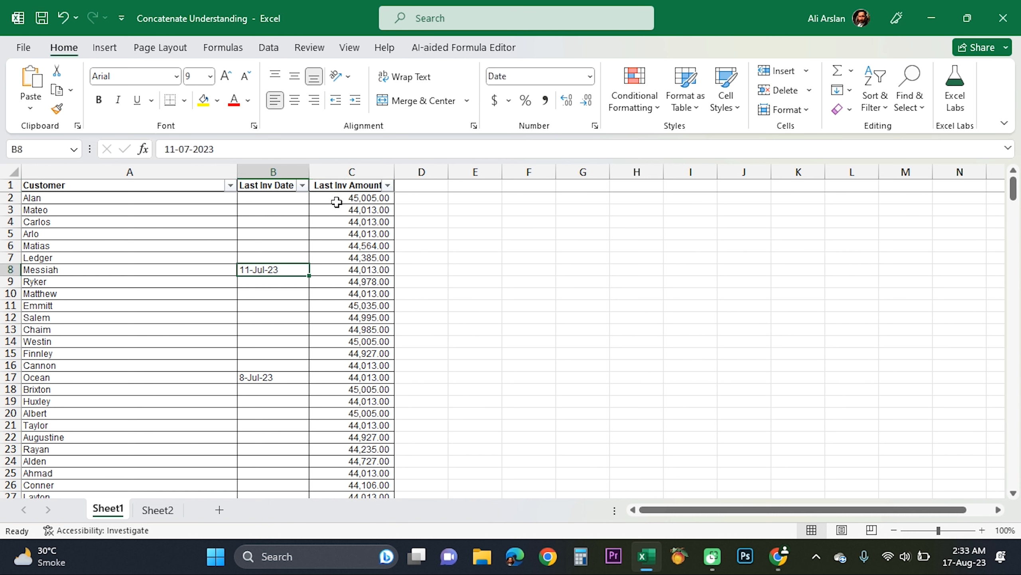
{"action": "key", "text": "Down"}
{"action": "key", "text": "Down"}
{"action": "key", "text": "Down"}
{"action": "key", "text": "Down"}
{"action": "key", "text": "Up"}
{"action": "key", "text": "Up"}
{"action": "key", "text": "Up"}
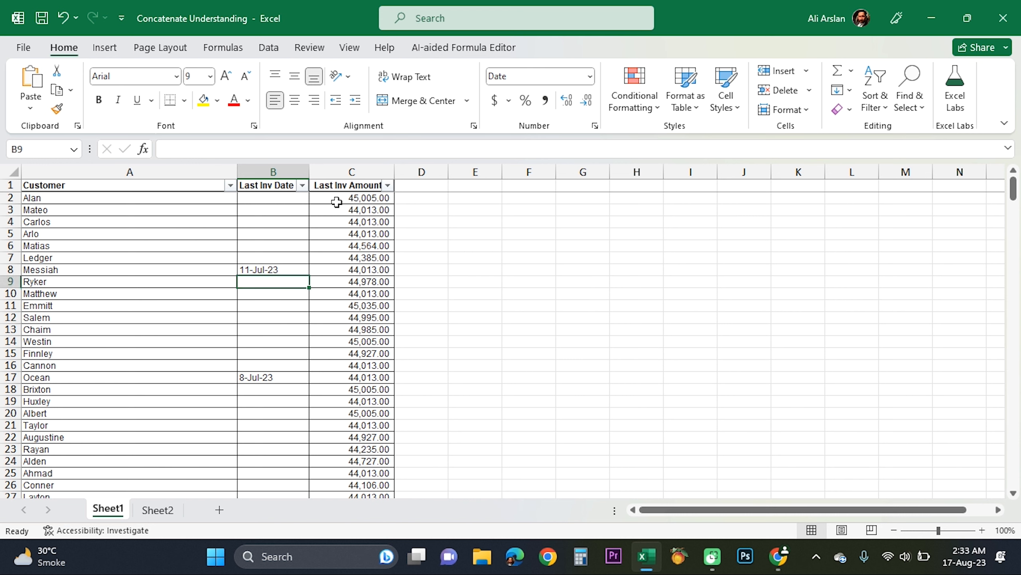
{"action": "key", "text": "Up"}
{"action": "key", "text": "Down"}
{"action": "key", "text": "Down"}
{"action": "key", "text": "Down"}
{"action": "key", "text": "Down"}
{"action": "key", "text": "Down"}
{"action": "key", "text": "Down"}
{"action": "key", "text": "Down"}
{"action": "key", "text": "Down"}
{"action": "key", "text": "Down"}
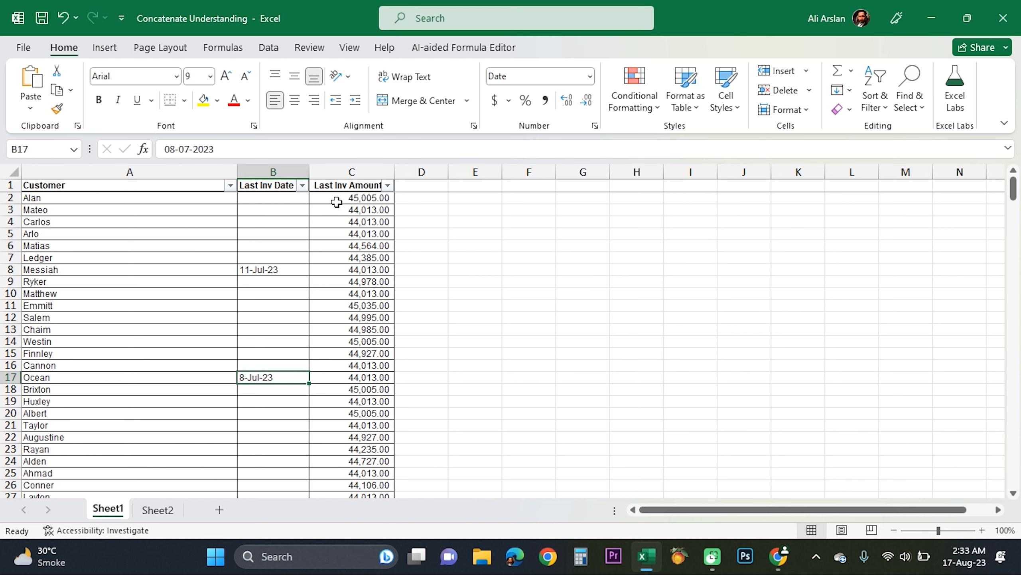
- Compare the Last Inv Date and Last Inv Amount cells in row 7, including the formula in C7
{"action": "key", "text": "Up"}
{"action": "key", "text": "Up"}
{"action": "key", "text": "Up"}
{"action": "key", "text": "Up"}
{"action": "key", "text": "Up"}
{"action": "key", "text": "Up"}
{"action": "key", "text": "Up"}
{"action": "key", "text": "Up"}
{"action": "key", "text": "Up"}
{"action": "key", "text": "Up"}
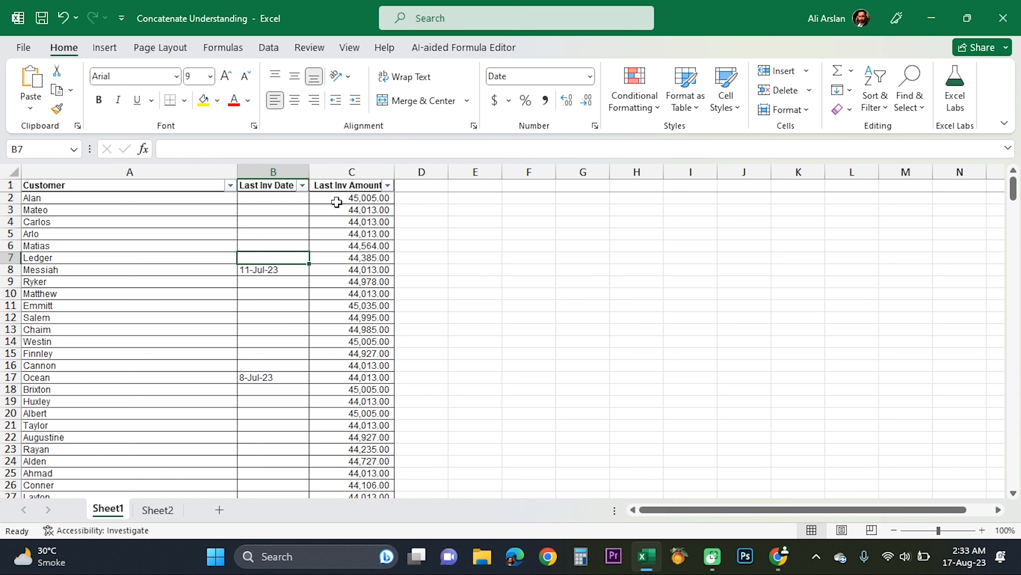
{"action": "key", "text": "Down"}
{"action": "key", "text": "Up"}
{"action": "key", "text": "Right"}
{"action": "key", "text": "Right"}
{"action": "key", "text": "Left"}
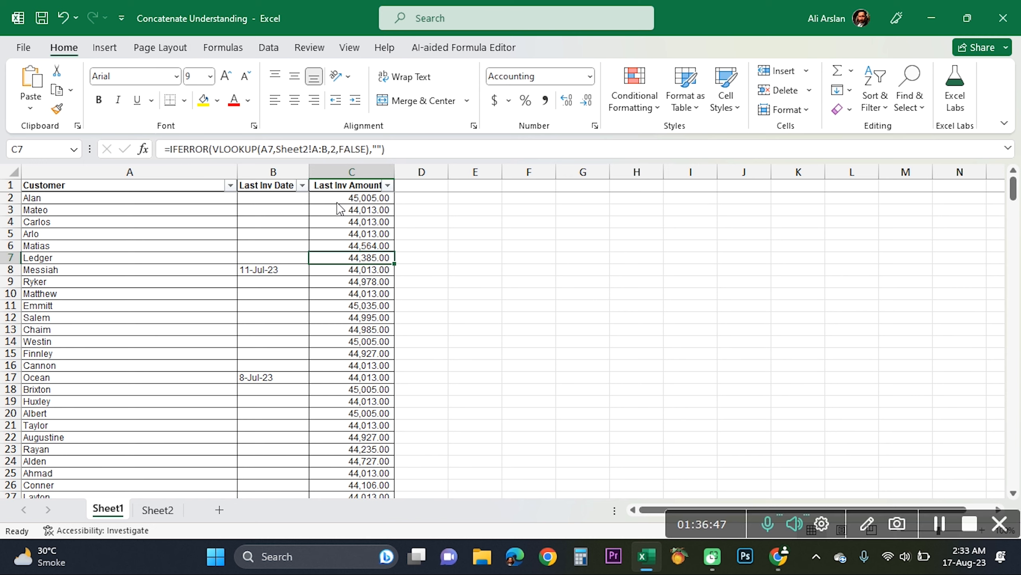
- Switch to ChatGPT, send "above formula is not working please give me another formula thanks", and review the reply
{"action": "key", "text": "alt+Tab"}
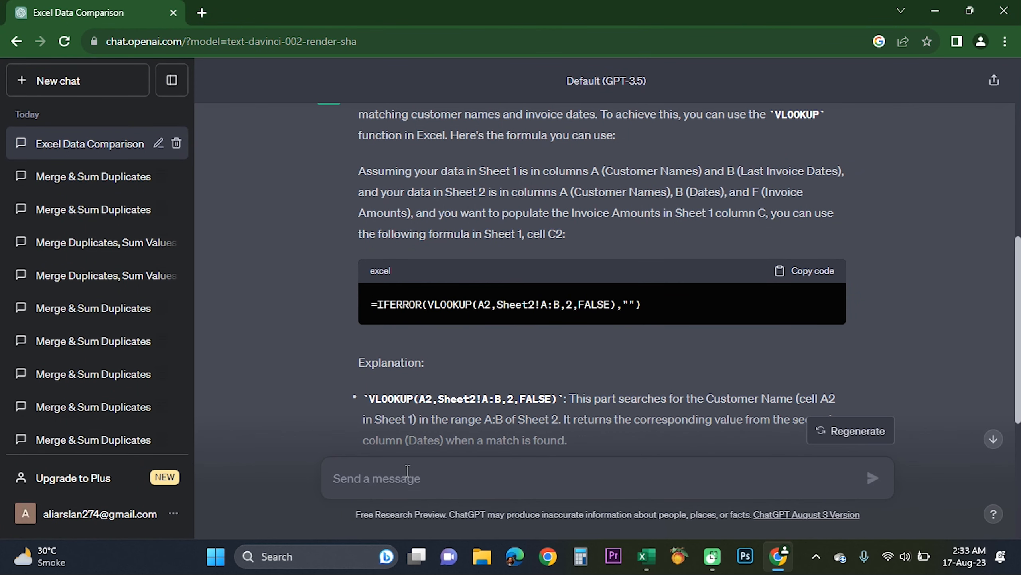
{"action": "left_click", "coordinate": [408, 471]}
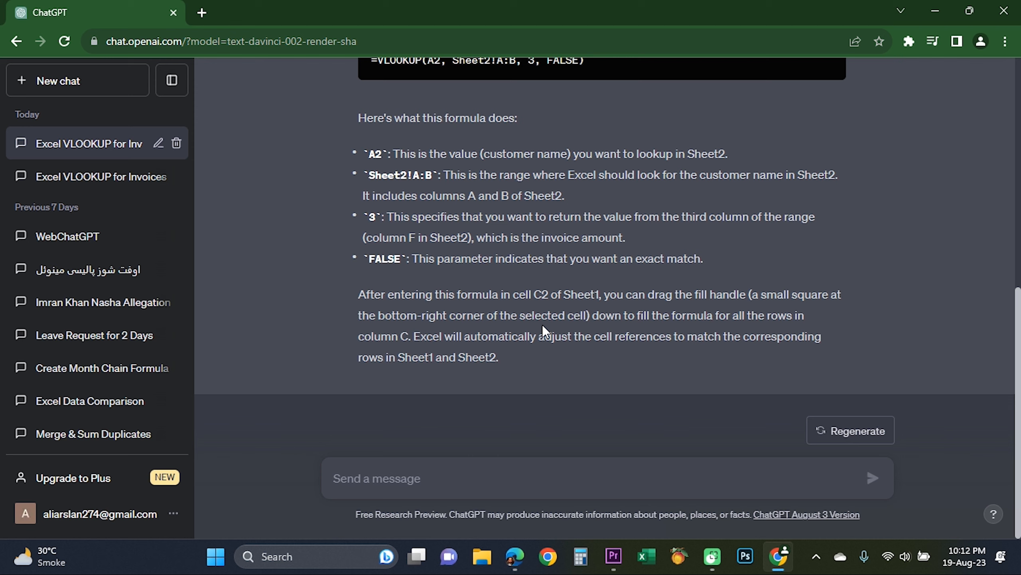
{"action": "type", "text": "above f"}
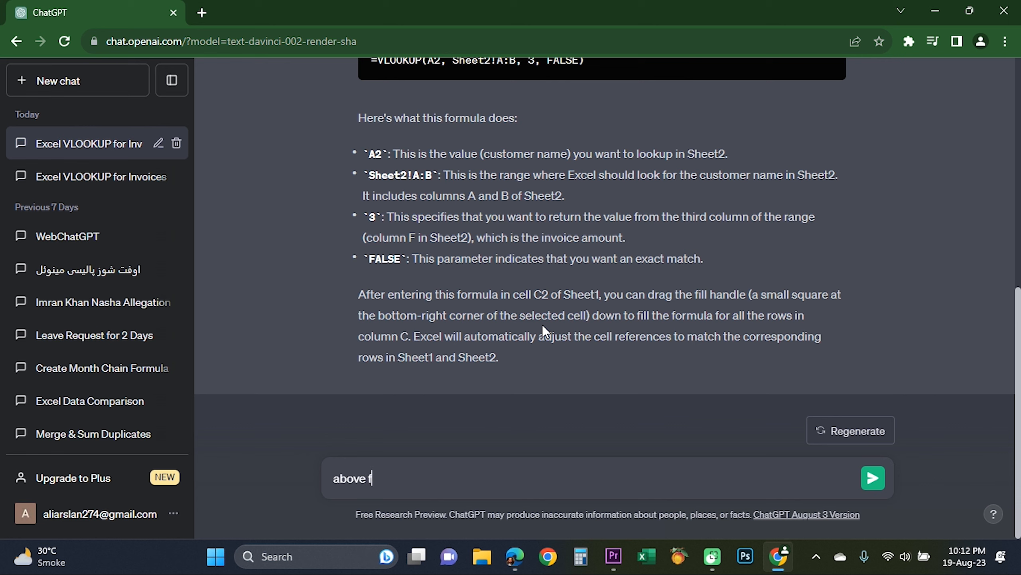
{"action": "type", "text": "ormula is not woe"}
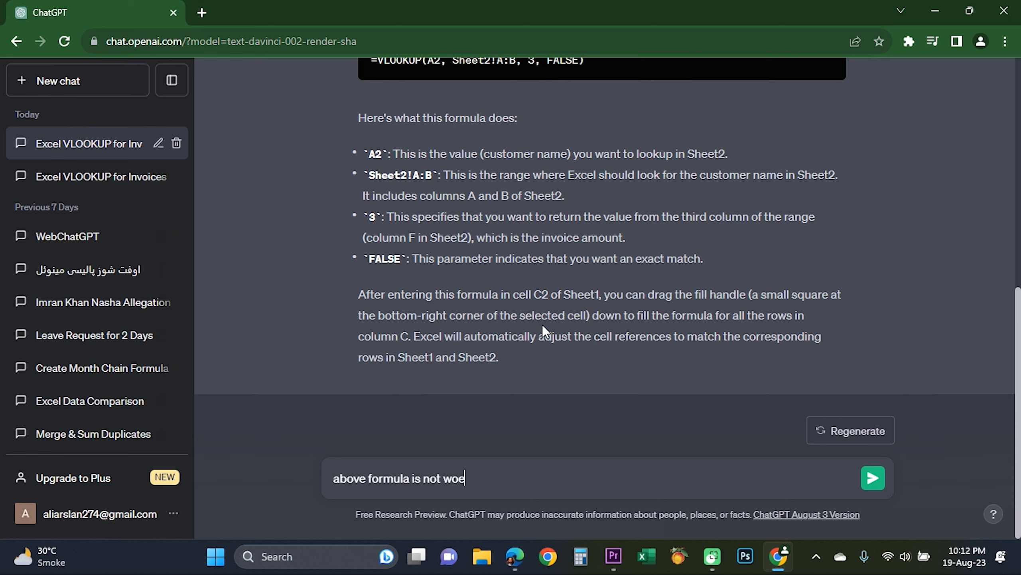
{"action": "key", "text": "BackSpace"}
{"action": "type", "text": "rking please giv e"}
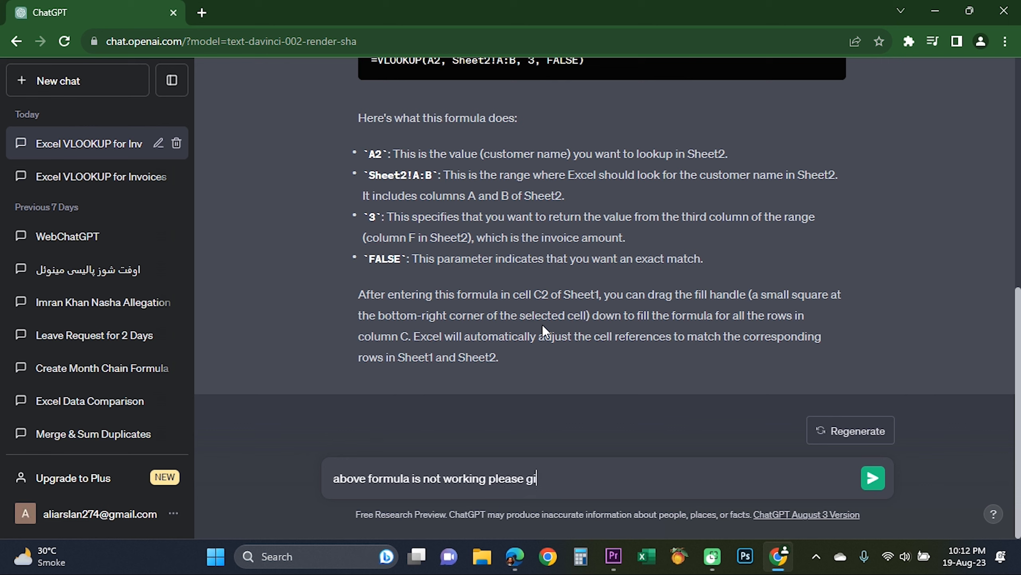
{"action": "key", "text": "BackSpace"}
{"action": "key", "text": "BackSpace"}
{"action": "type", "text": "e me another formula t"}
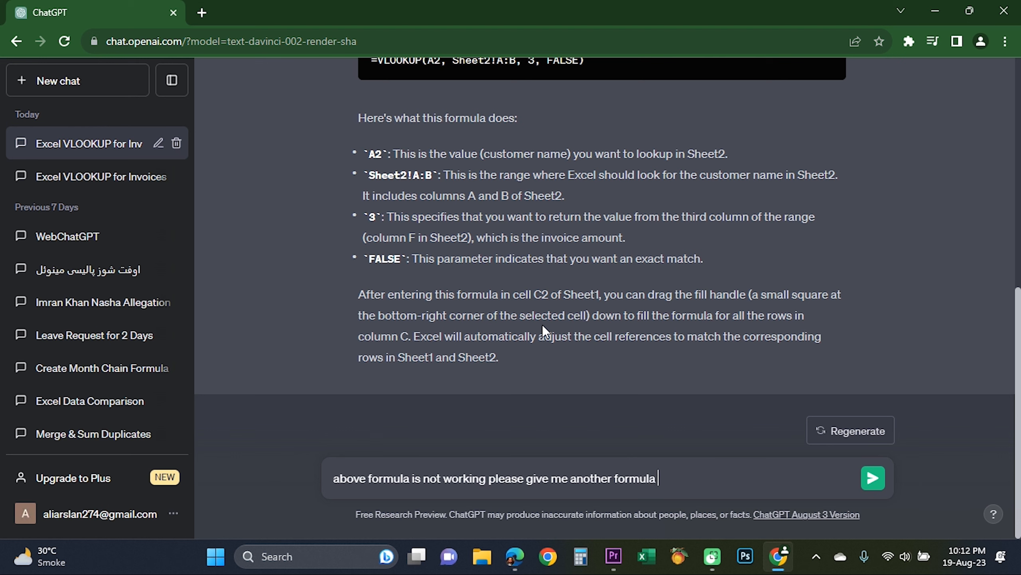
{"action": "type", "text": "hanks"}
{"action": "key", "text": "Return"}
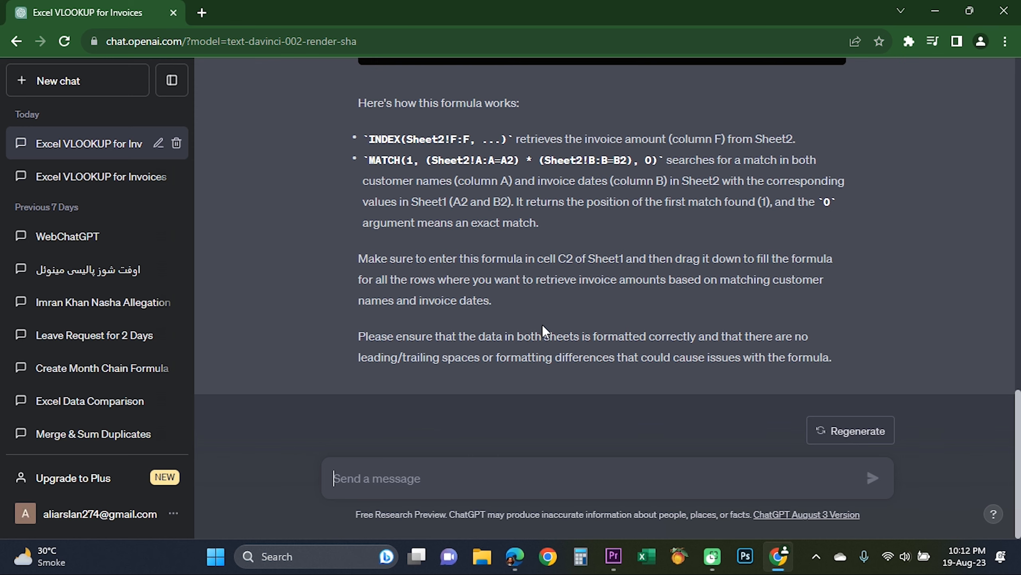
{"action": "scroll", "coordinate": [543, 324], "scroll_direction": "up", "scroll_amount": 3}
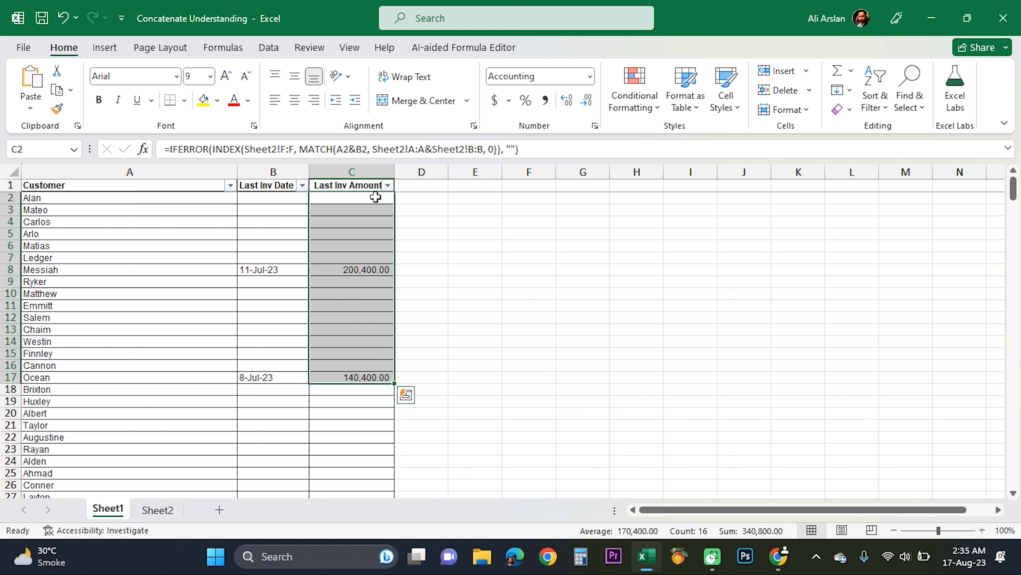
- Check the INDEX and MATCH result in row 8 of Sheet1 against that row's customer and last invoice date
{"action": "left_click", "coordinate": [375, 198]}
{"action": "key", "text": "Down"}
{"action": "key", "text": "Down"}
{"action": "key", "text": "Down"}
{"action": "key", "text": "Down"}
{"action": "key", "text": "Down"}
{"action": "key", "text": "Left"}
{"action": "key", "text": "Left"}
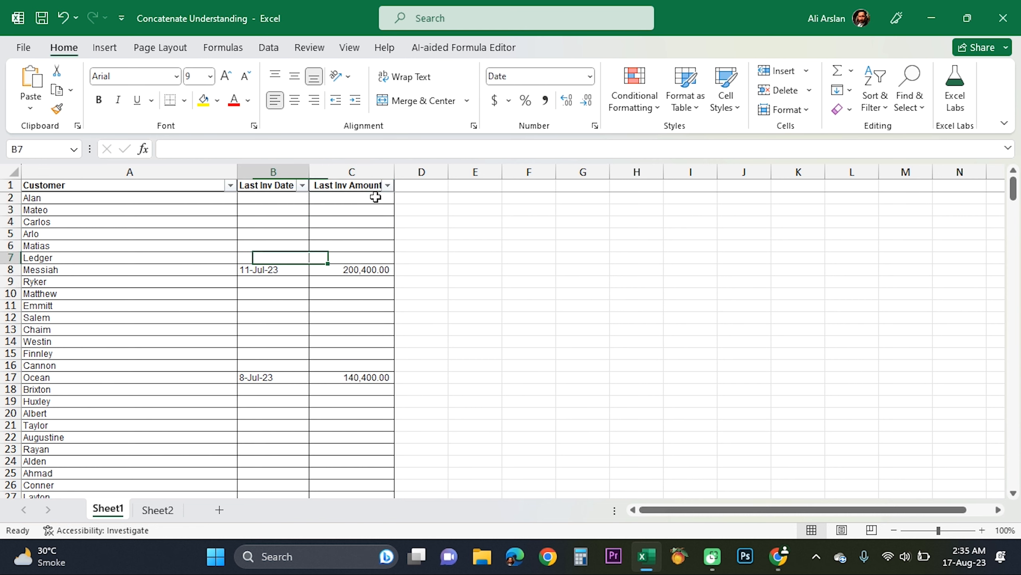
{"action": "key", "text": "Down"}
{"action": "key", "text": "shift+Right"}
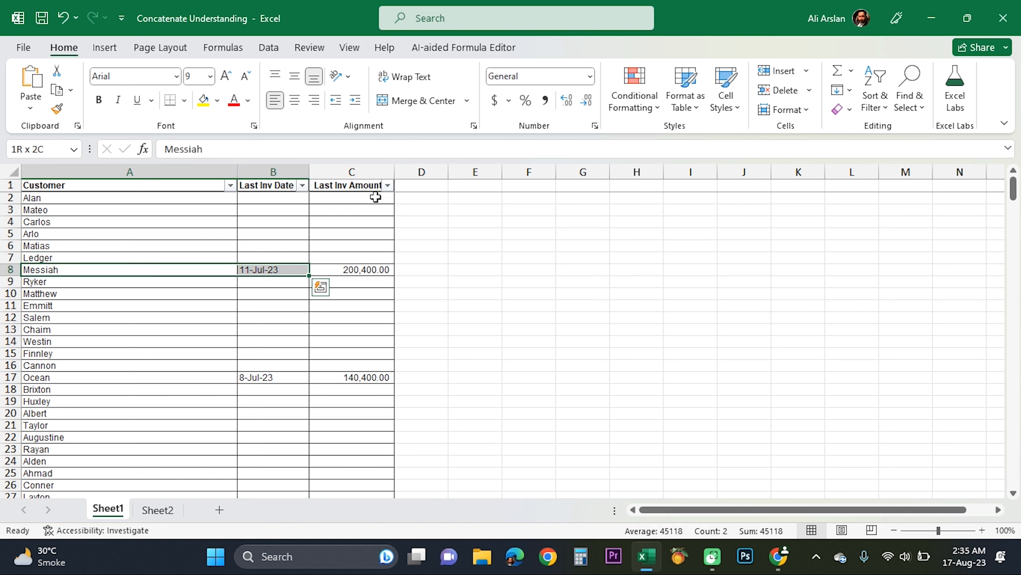
{"action": "key", "text": "Right"}
{"action": "key", "text": "Right"}
{"action": "key", "text": "Left"}
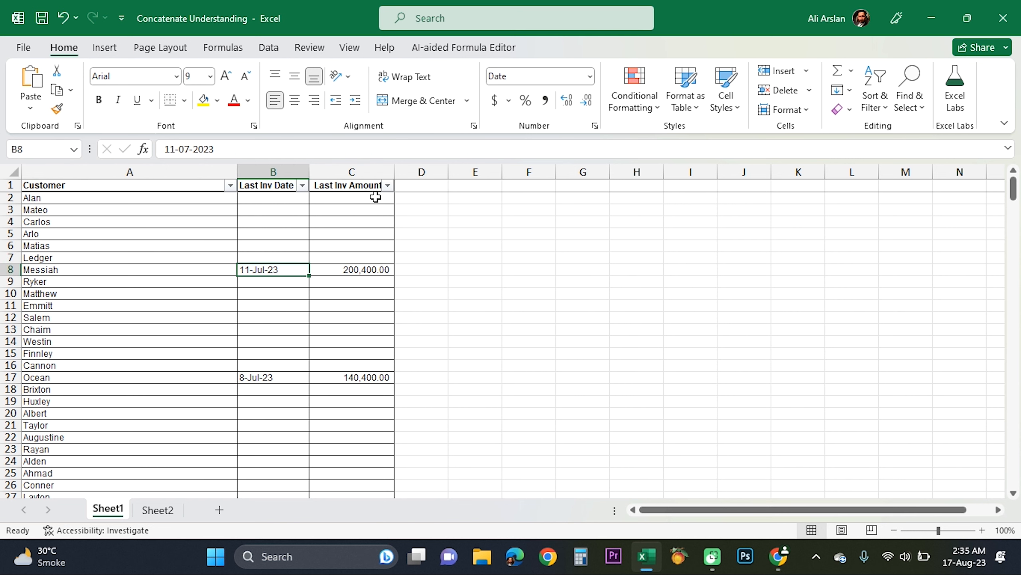
{"action": "key", "text": "shift+Left"}
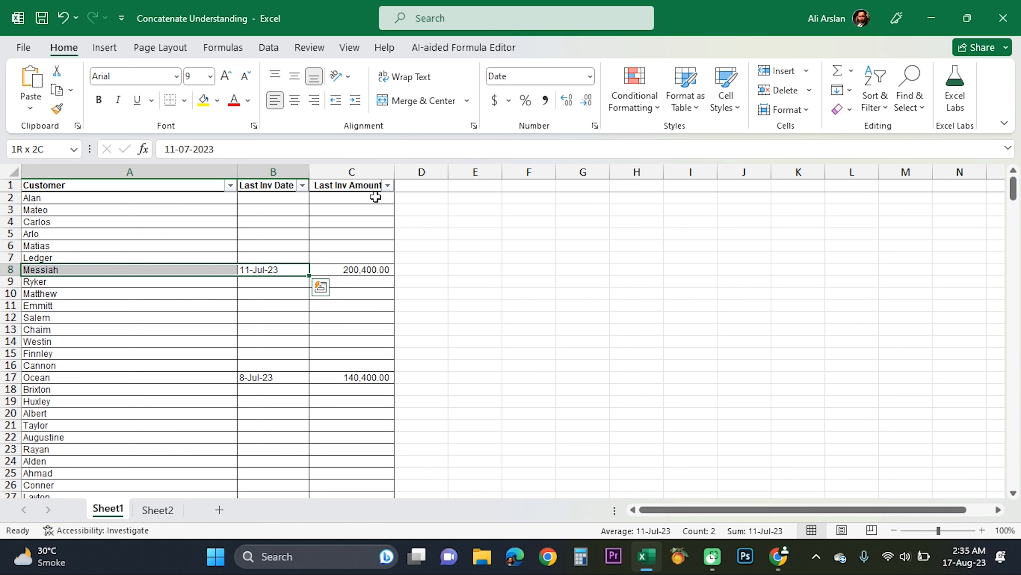
{"action": "key", "text": "Right"}
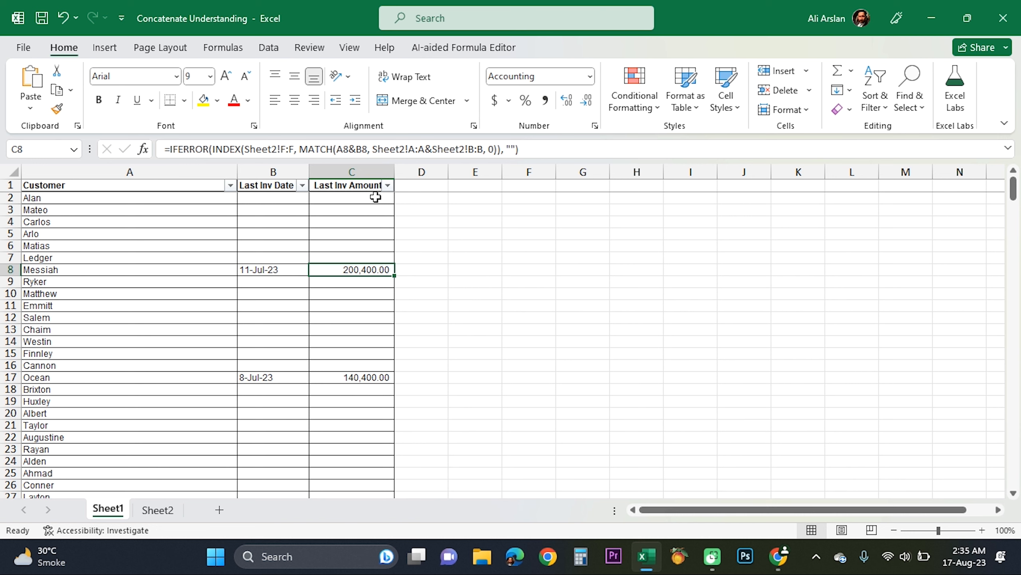
- Review the Last Inv Amount formulas from row 2 onward and re-examine the customer, date and amount across A8:C8
{"action": "left_click", "coordinate": [375, 197]}
{"action": "key", "text": "ctrl+shift+Down"}
{"action": "key", "text": "Down"}
{"action": "key", "text": "Down"}
{"action": "key", "text": "Down"}
{"action": "key", "text": "Down"}
{"action": "key", "text": "Down"}
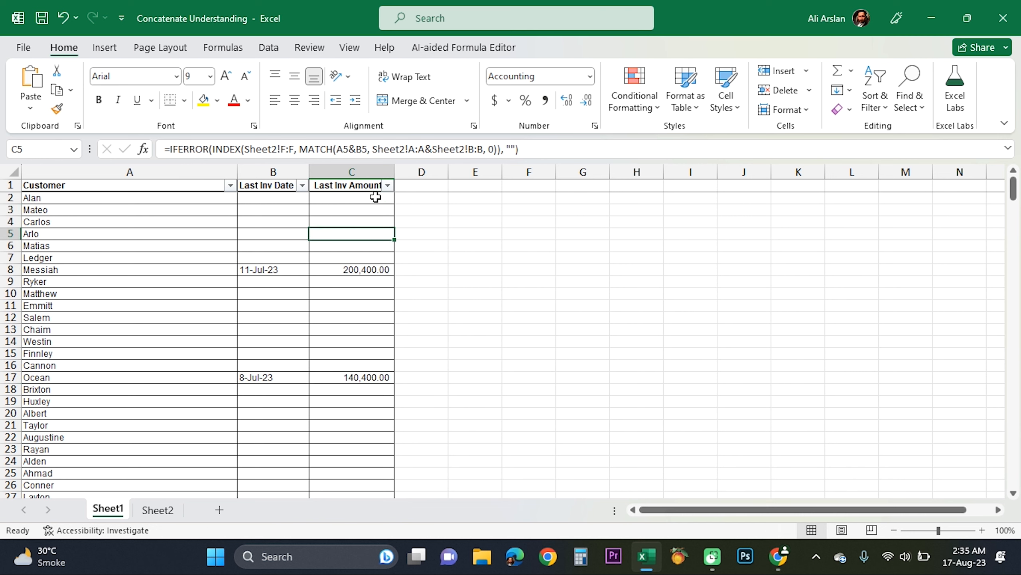
{"action": "key", "text": "Left"}
{"action": "key", "text": "Left"}
{"action": "key", "text": "Down"}
{"action": "key", "text": "shift+Right"}
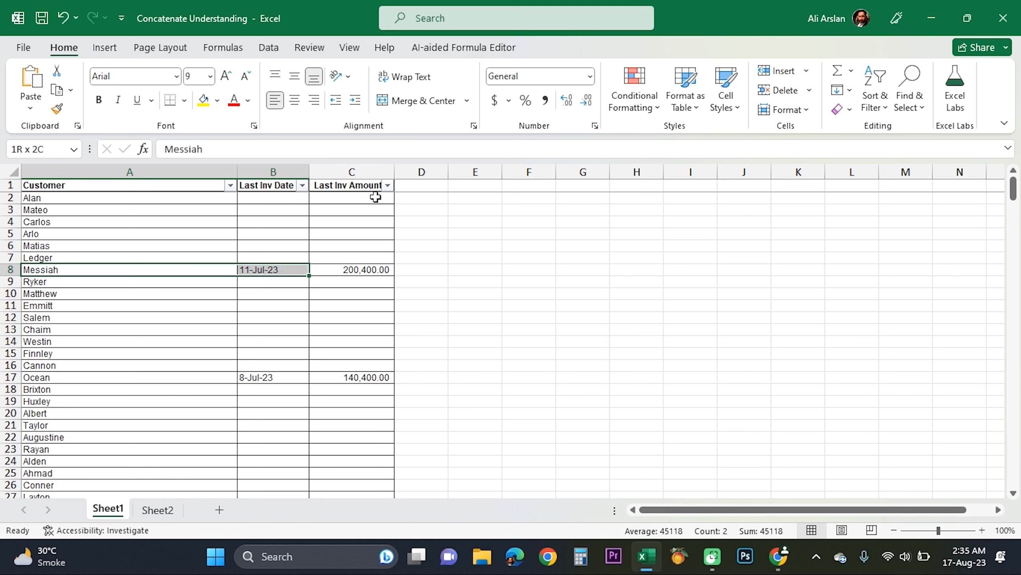
{"action": "key", "text": "Right"}
{"action": "key", "text": "Right"}
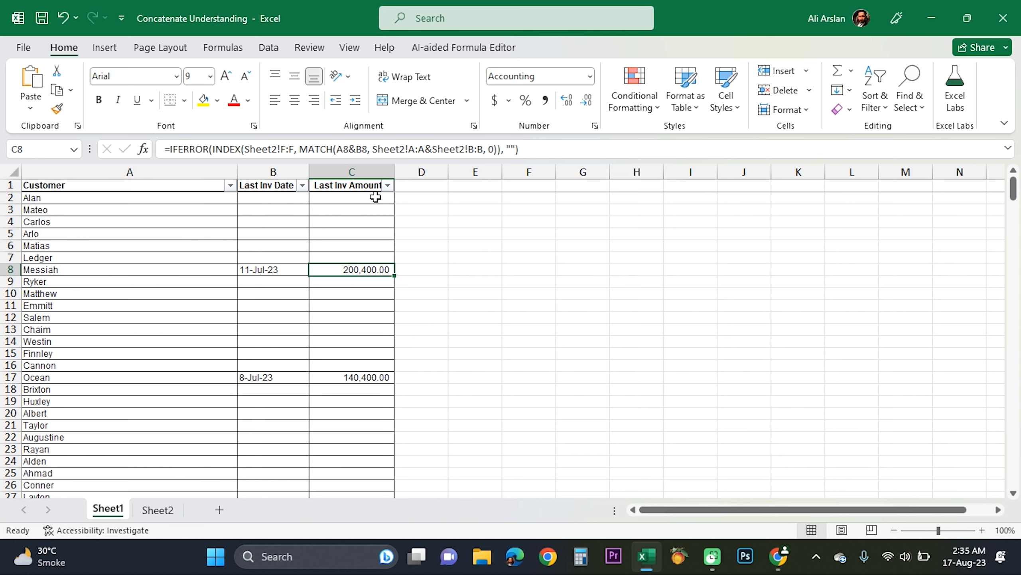
{"action": "key", "text": "Left"}
{"action": "key", "text": "shift+Left"}
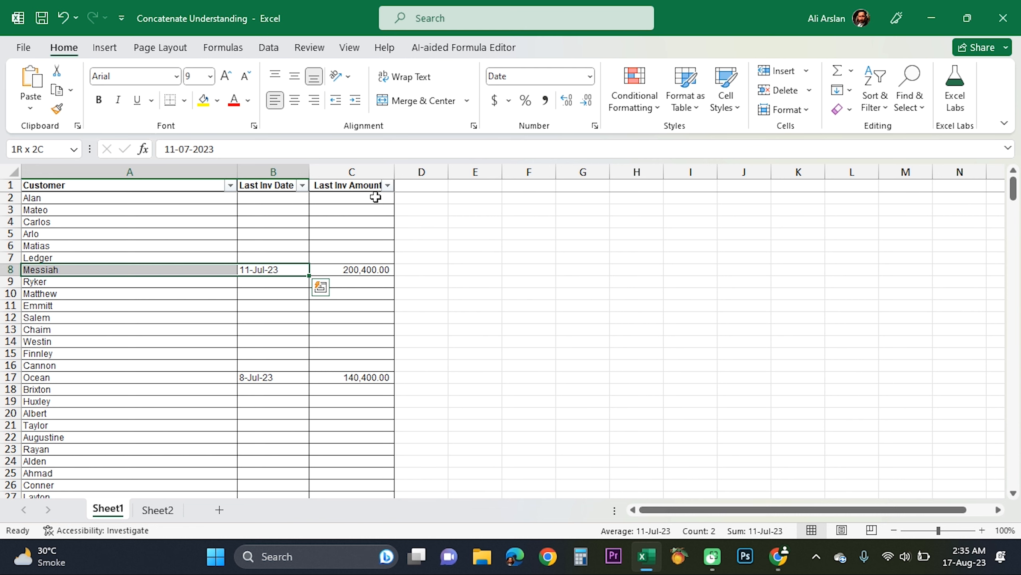
{"action": "key", "text": "Right"}
{"action": "key", "text": "Right"}
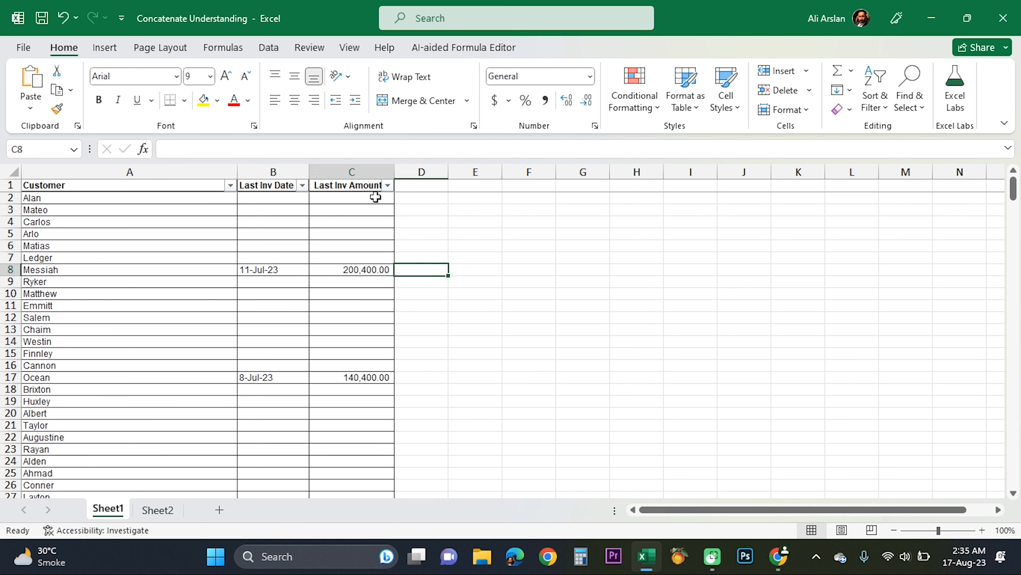
{"action": "key", "text": "Left"}
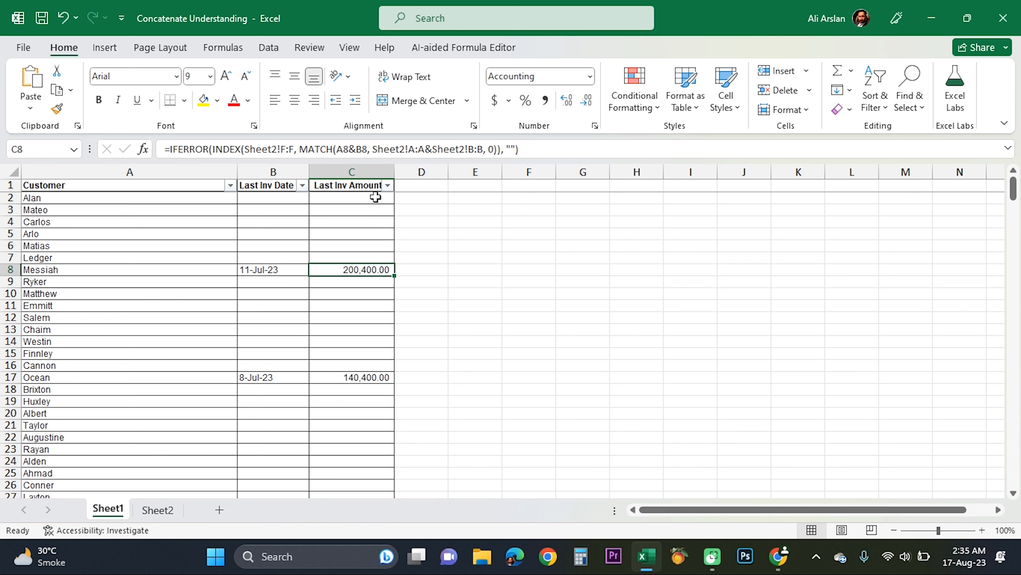
{"action": "key", "text": "Left"}
{"action": "key", "text": "Left"}
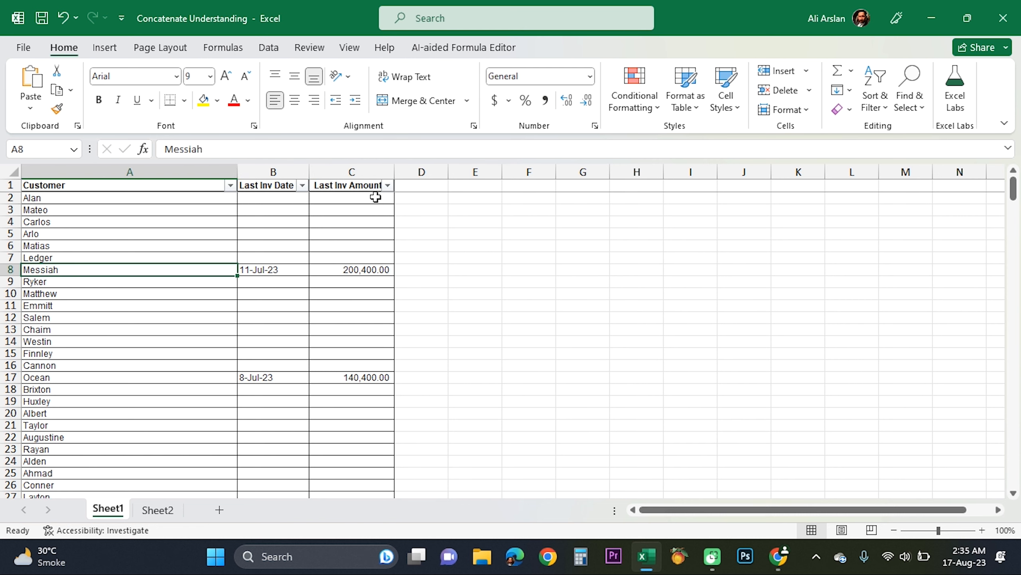
{"action": "key", "text": "shift+Right"}
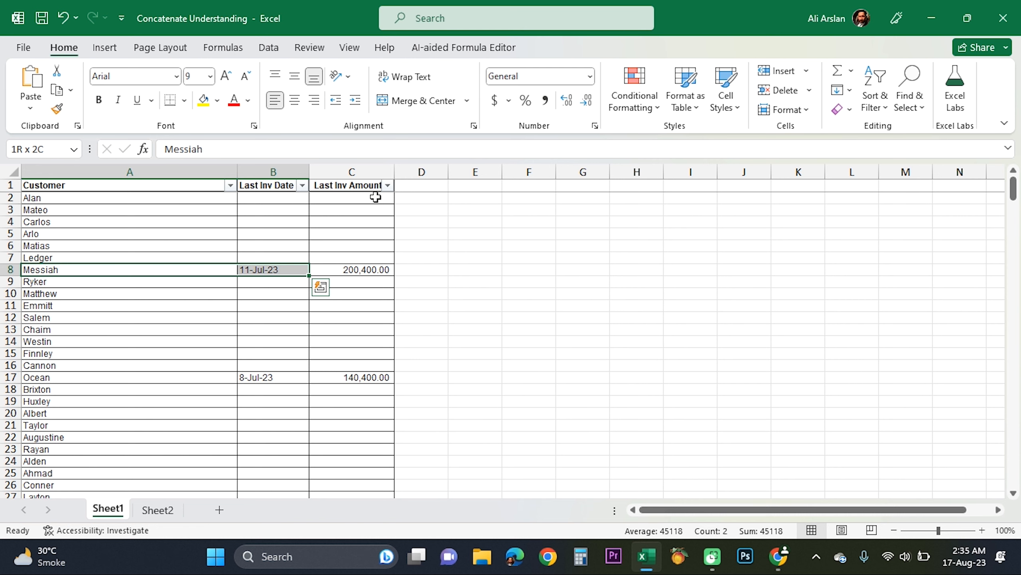
{"action": "key", "text": "shift+Right"}
{"action": "key", "text": "Up"}
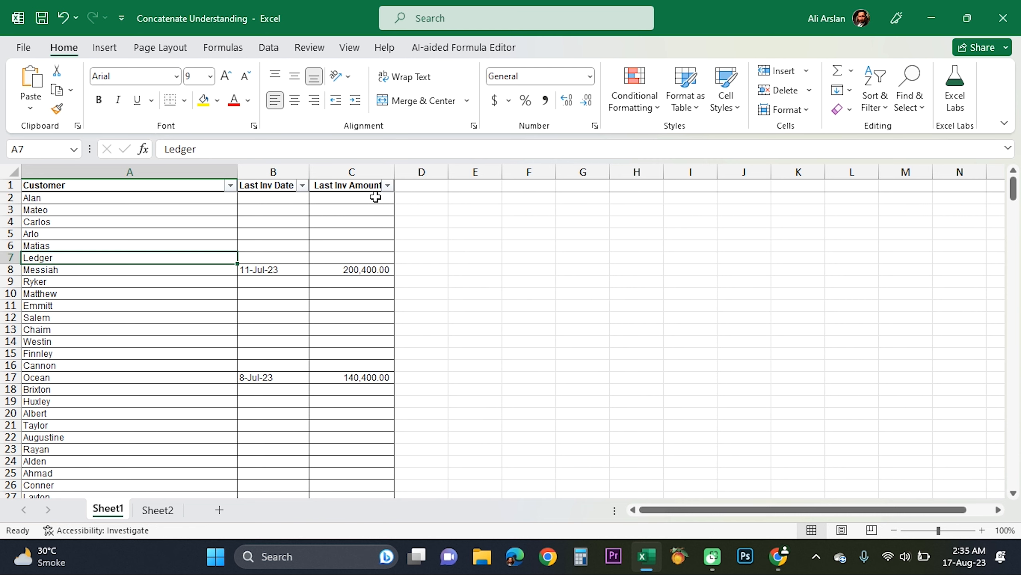
- Examine the Last Inv Date cells B2:B7 to relate them to the amounts in the same rows
{"action": "key", "text": "Right"}
{"action": "key", "text": "shift+Up"}
{"action": "key", "text": "shift+Up"}
{"action": "key", "text": "shift+Up"}
{"action": "key", "text": "shift+Up"}
{"action": "key", "text": "shift+Up"}
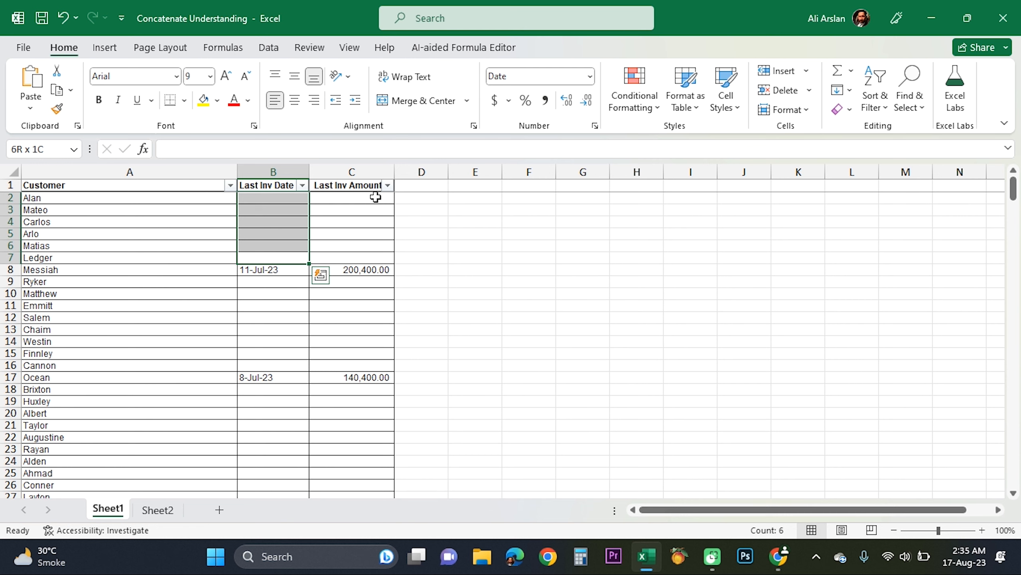
- Fill the INDEX and MATCH formula from C17 down the Last Inv Amount column to row 319 and review the column
{"action": "key", "text": "Down"}
{"action": "key", "text": "Down"}
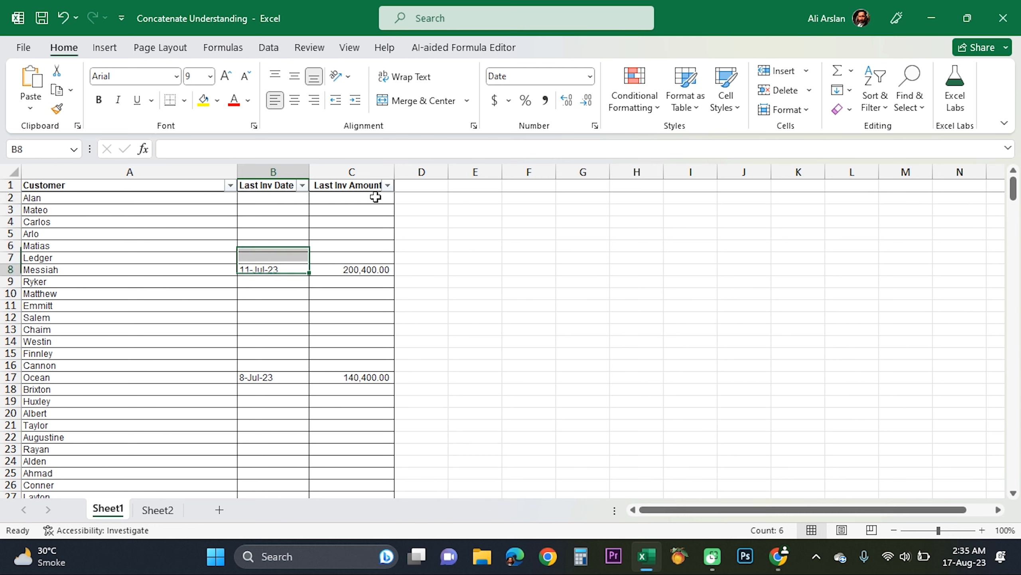
{"action": "key", "text": "Left"}
{"action": "key", "text": "ctrl+Down"}
{"action": "key", "text": "Right"}
{"action": "key", "text": "Right"}
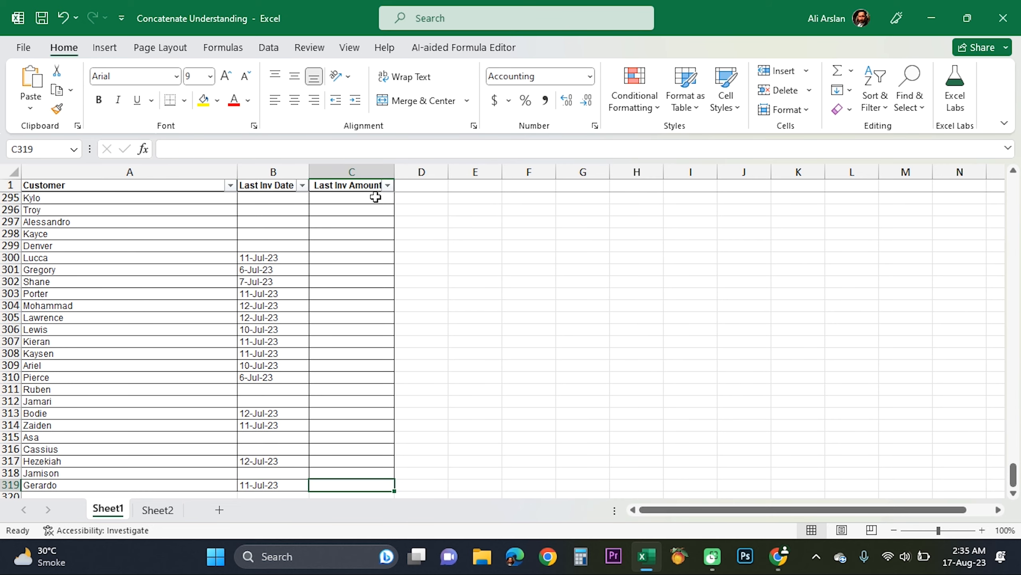
{"action": "key", "text": "ctrl+shift+Up"}
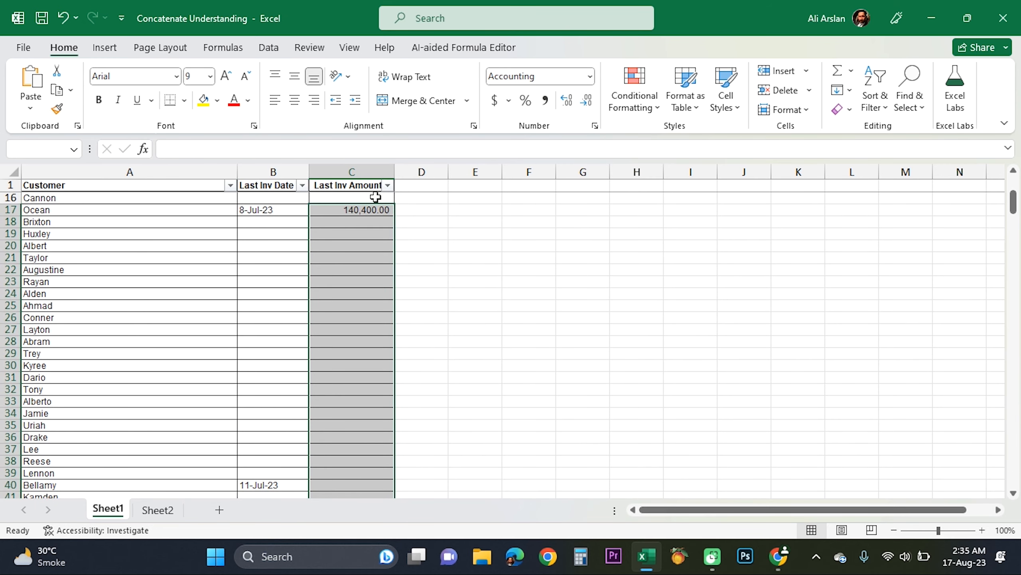
{"action": "key", "text": "ctrl+d"}
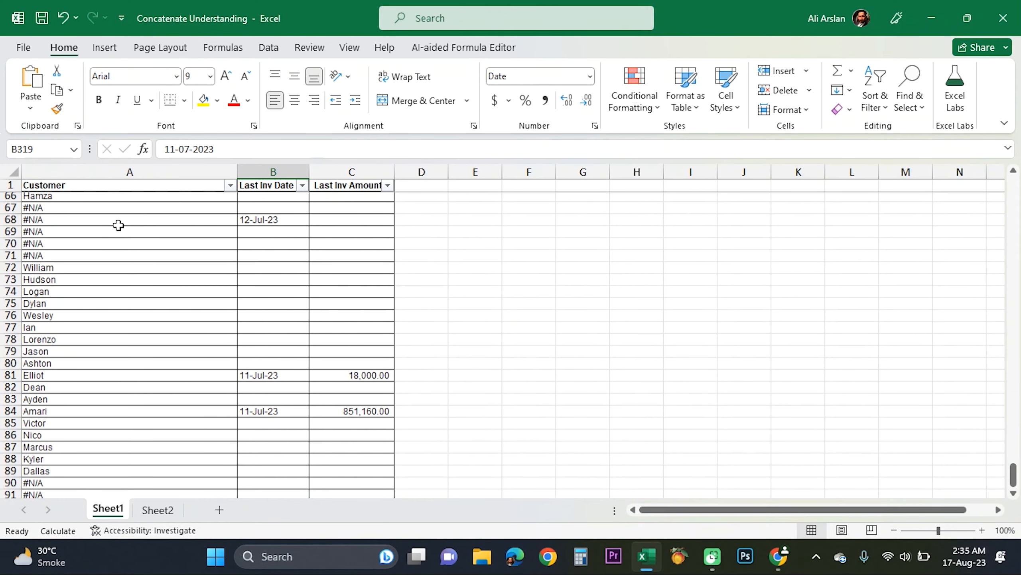
{"action": "scroll", "coordinate": [118, 225], "scroll_direction": "up", "scroll_amount": 20}
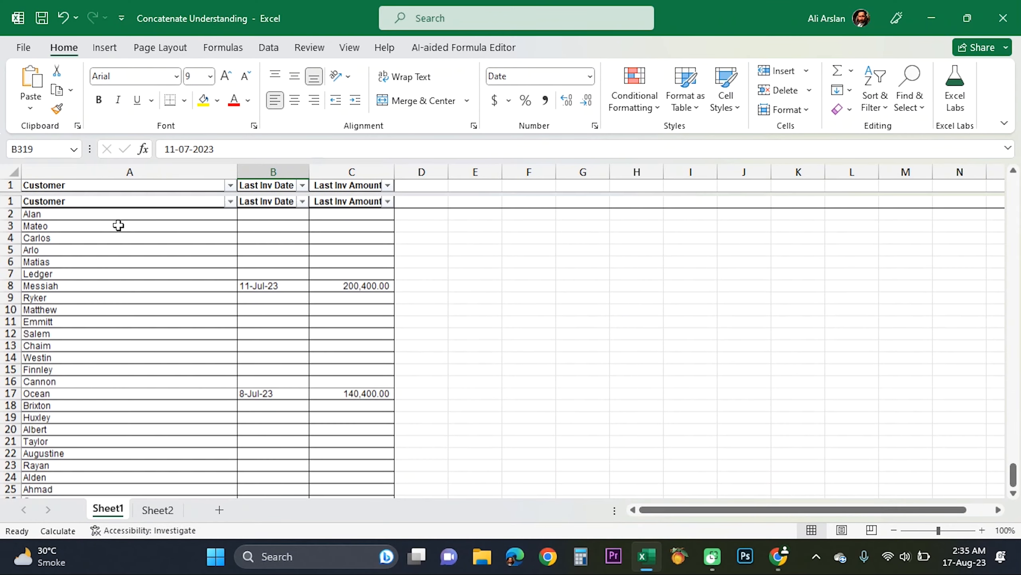
- Review the customer, last invoice date and amount in row 8 of Sheet1, and copy the customer's name from A8
{"action": "left_click", "coordinate": [89, 280]}
{"action": "key", "text": "Up"}
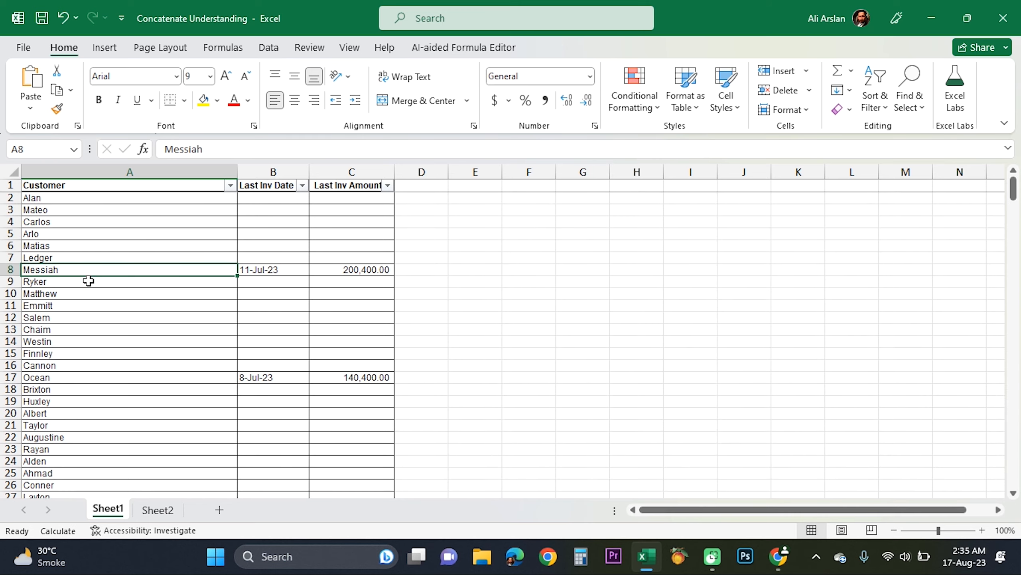
{"action": "key", "text": "Right"}
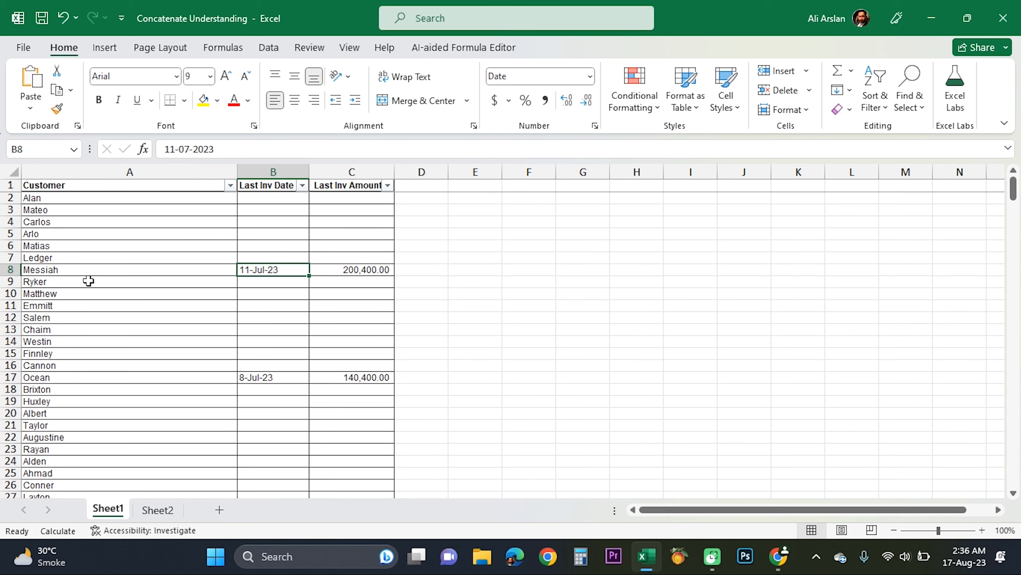
{"action": "key", "text": "Right"}
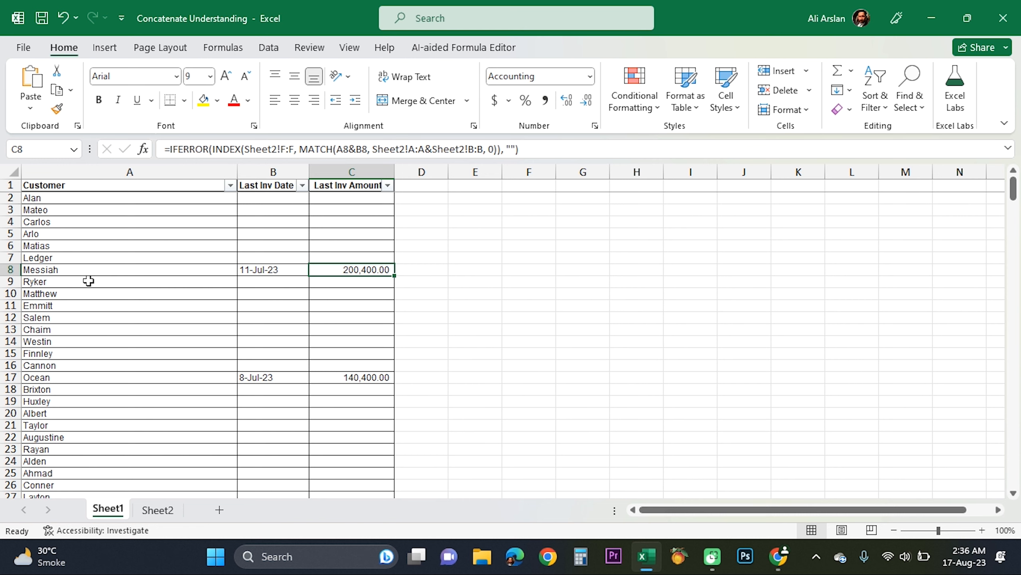
{"action": "key", "text": "Left"}
{"action": "key", "text": "Left"}
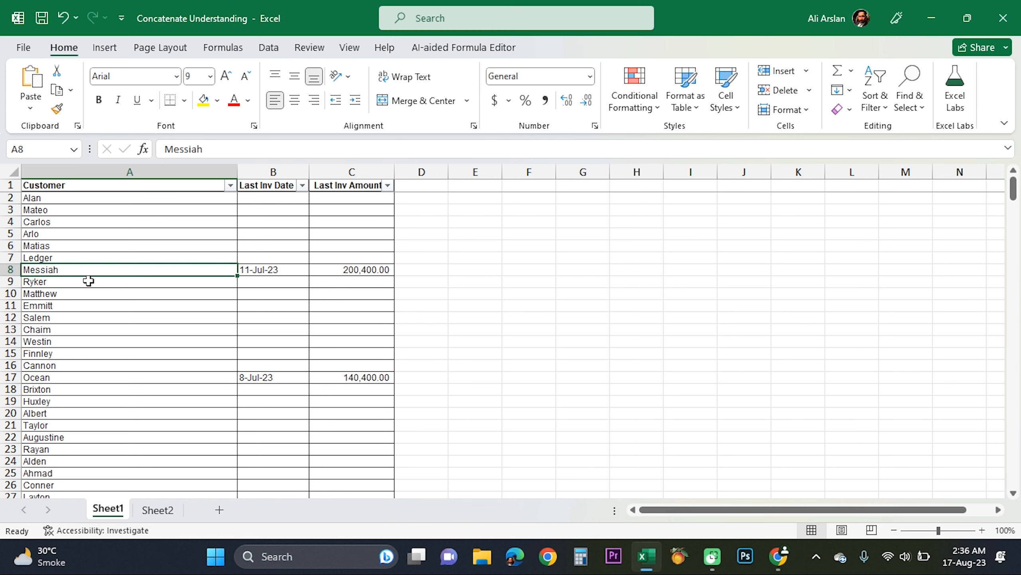
{"action": "key", "text": "ctrl+c"}
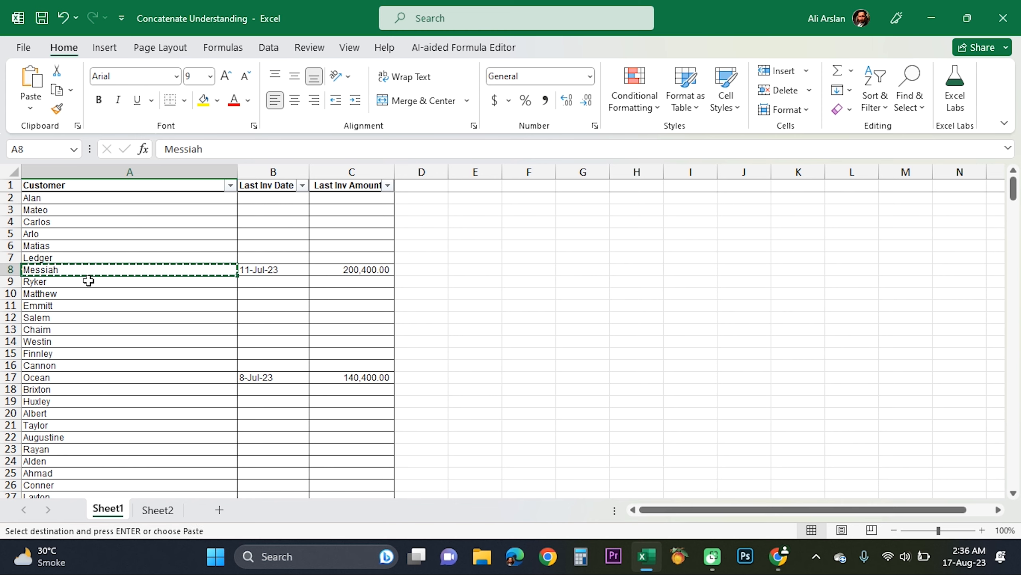
- Search the Customer column of Sheet2 for the customer's name copied from A8
{"action": "key", "text": "ctrl+Page_Down"}
{"action": "key", "text": "Right"}
{"action": "key", "text": "Right"}
{"action": "key", "text": "Left"}
{"action": "key", "text": "Left"}
{"action": "key", "text": "ctrl+space"}
{"action": "key", "text": "ctrl+f"}
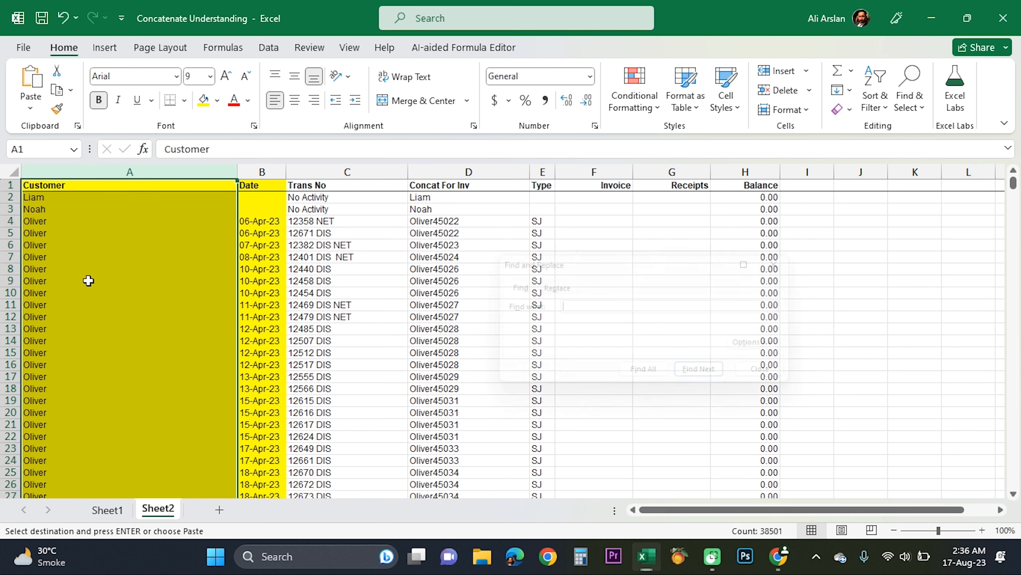
{"action": "type", "text": "Messiah"}
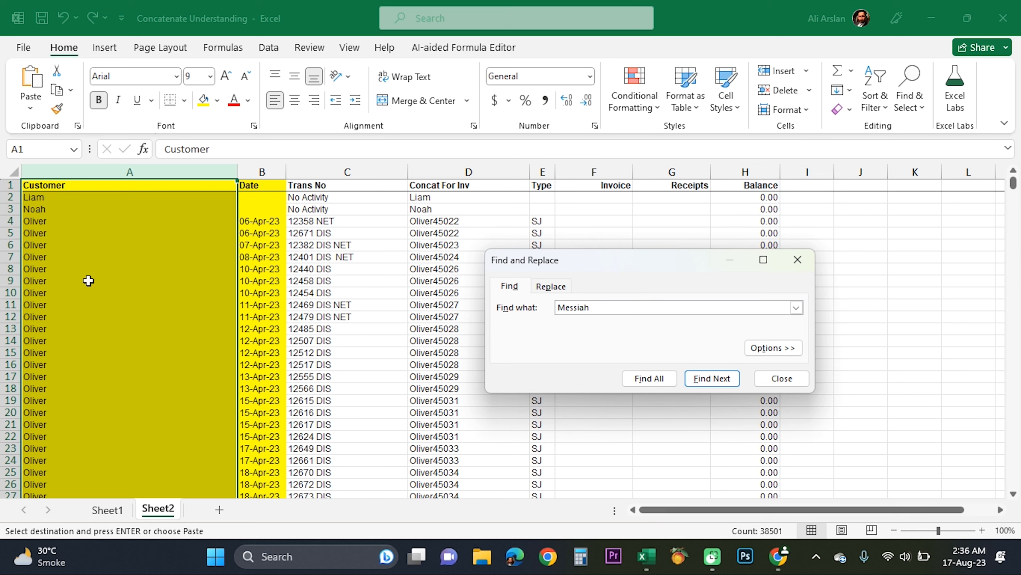
{"action": "key", "text": "Return"}
{"action": "key", "text": "Escape"}
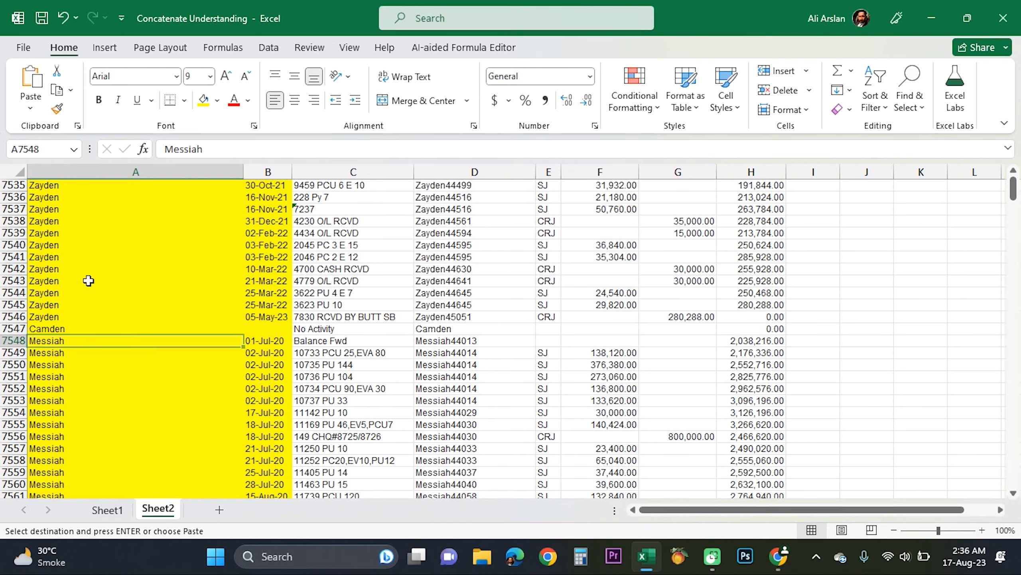
- Recheck row 8's last invoice date on Sheet1, and go through that customer's Sheet2 dates to the 11-Jul-23 entries
{"action": "key", "text": "ctrl+Page_Up"}
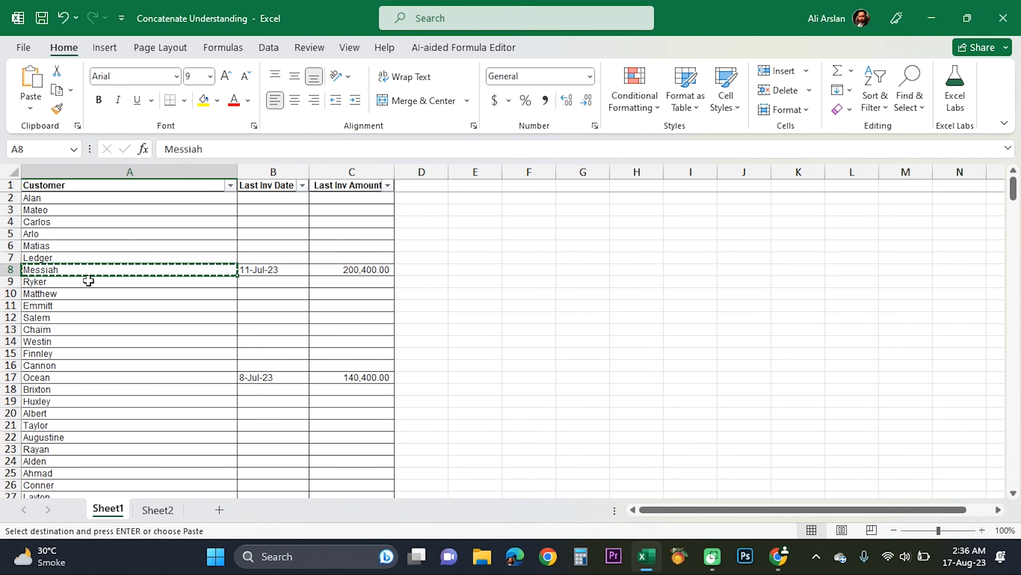
{"action": "key", "text": "ctrl+Page_Down"}
{"action": "key", "text": "Right"}
{"action": "key", "text": "Page_Down"}
{"action": "key", "text": "Page_Down"}
{"action": "key", "text": "Page_Down"}
{"action": "key", "text": "Page_Down"}
{"action": "key", "text": "Page_Down"}
{"action": "key", "text": "Page_Down"}
{"action": "key", "text": "Page_Down"}
{"action": "key", "text": "Page_Down"}
{"action": "key", "text": "Page_Down"}
{"action": "key", "text": "Page_Down"}
{"action": "key", "text": "Page_Down"}
{"action": "key", "text": "Page_Down"}
{"action": "key", "text": "Page_Down"}
{"action": "key", "text": "Page_Down"}
{"action": "key", "text": "Page_Down"}
{"action": "key", "text": "Page_Down"}
{"action": "key", "text": "Page_Down"}
{"action": "key", "text": "Page_Down"}
{"action": "key", "text": "Page_Down"}
{"action": "key", "text": "Page_Down"}
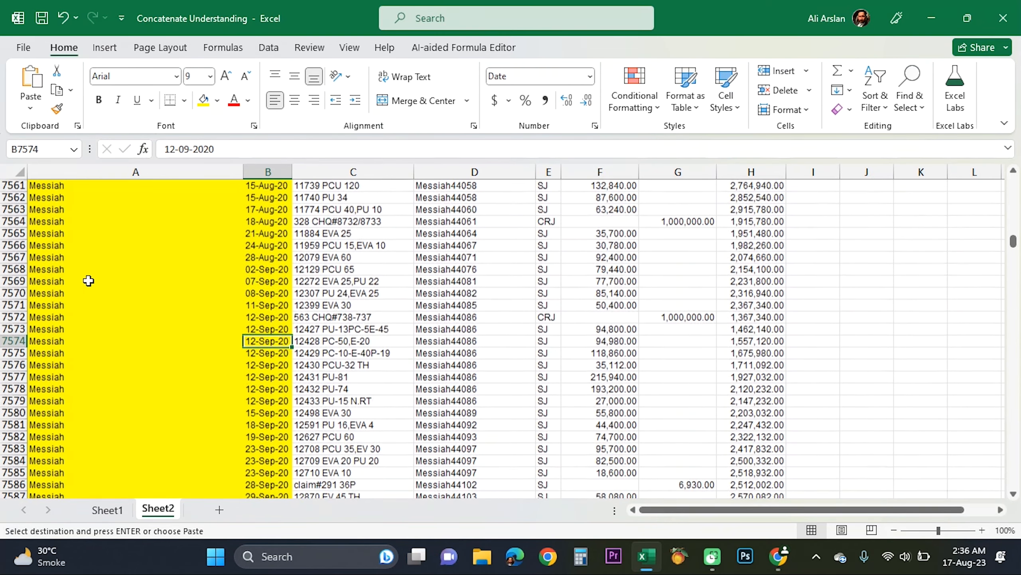
{"action": "key", "text": "Page_Up"}
{"action": "key", "text": "Page_Up"}
{"action": "key", "text": "Page_Up"}
{"action": "key", "text": "Page_Up"}
{"action": "key", "text": "Page_Up"}
{"action": "key", "text": "Page_Up"}
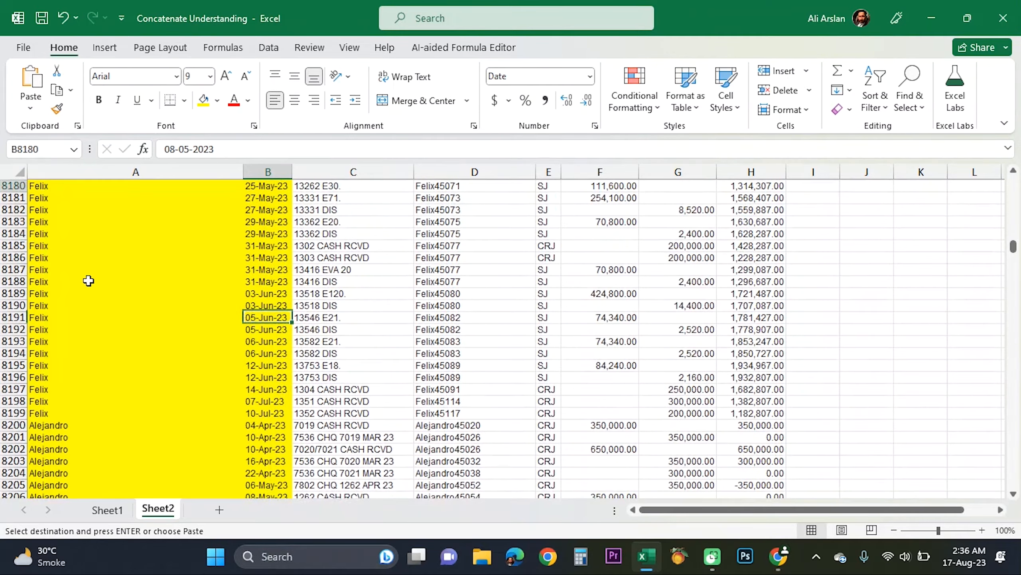
{"action": "key", "text": "Page_Up"}
{"action": "key", "text": "Page_Up"}
{"action": "key", "text": "Page_Up"}
{"action": "key", "text": "Page_Up"}
{"action": "key", "text": "Page_Up"}
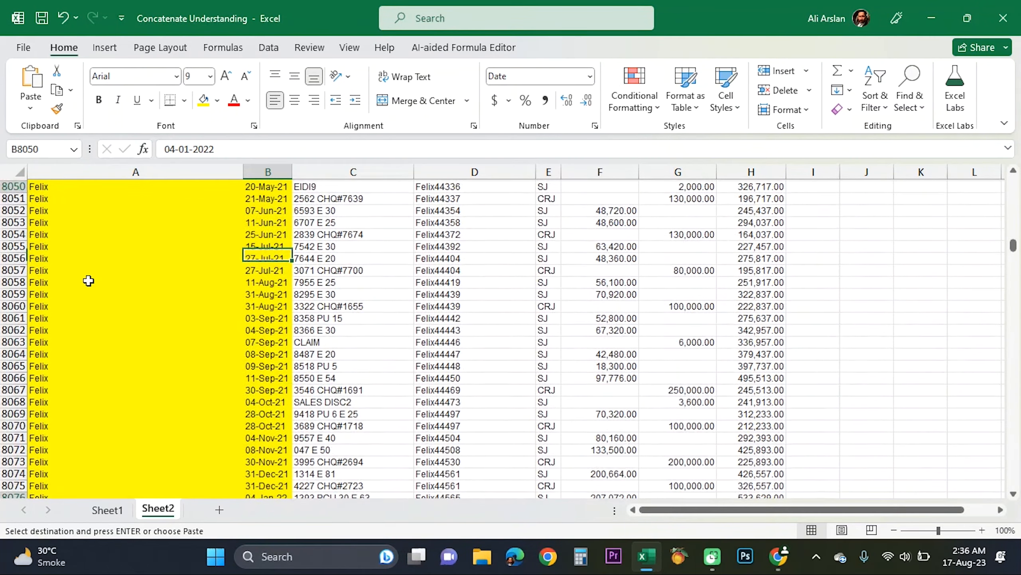
{"action": "key", "text": "Down"}
{"action": "key", "text": "Down"}
{"action": "key", "text": "Down"}
{"action": "key", "text": "Down"}
{"action": "key", "text": "Down"}
{"action": "key", "text": "Down"}
{"action": "key", "text": "Down"}
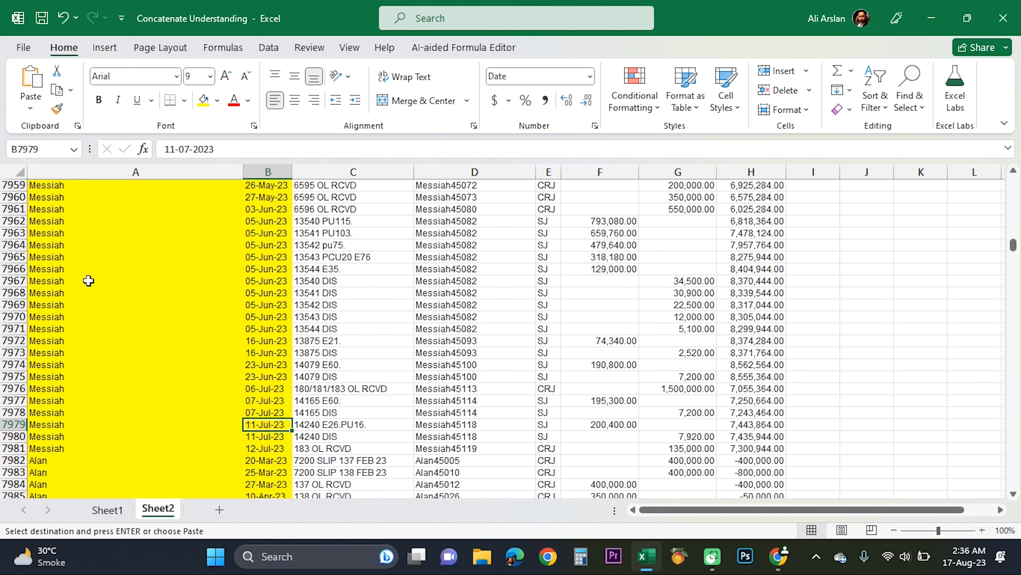
- Compare the two 11-Jul-23 entries in Sheet2 rows 7979 and 7980 and examine their transaction types in column E
{"action": "key", "text": "Down"}
{"action": "key", "text": "Up"}
{"action": "key", "text": "Down"}
{"action": "key", "text": "Up"}
{"action": "key", "text": "Right"}
{"action": "key", "text": "Right"}
{"action": "key", "text": "Right"}
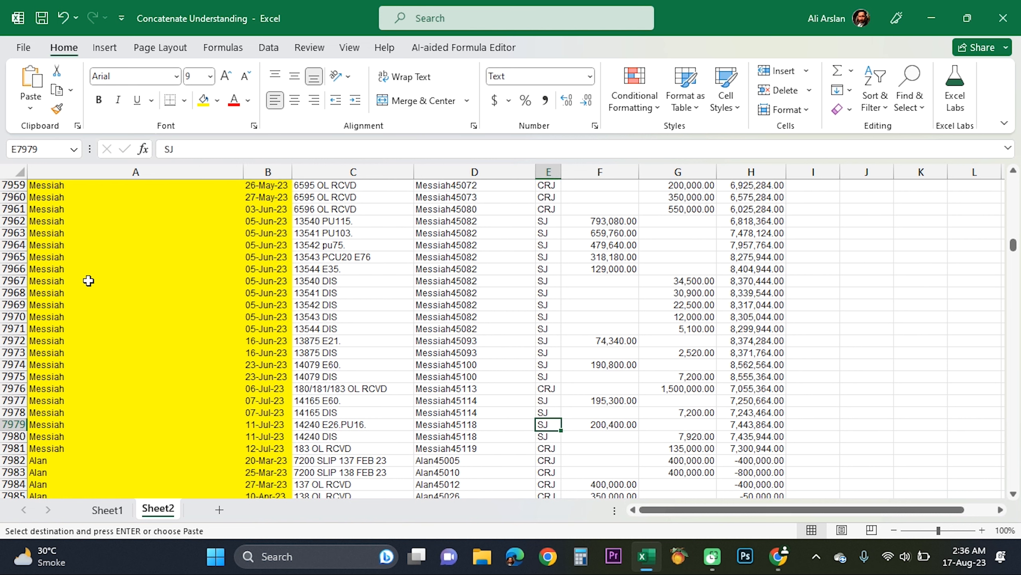
{"action": "key", "text": "Up"}
{"action": "key", "text": "Up"}
{"action": "key", "text": "Up"}
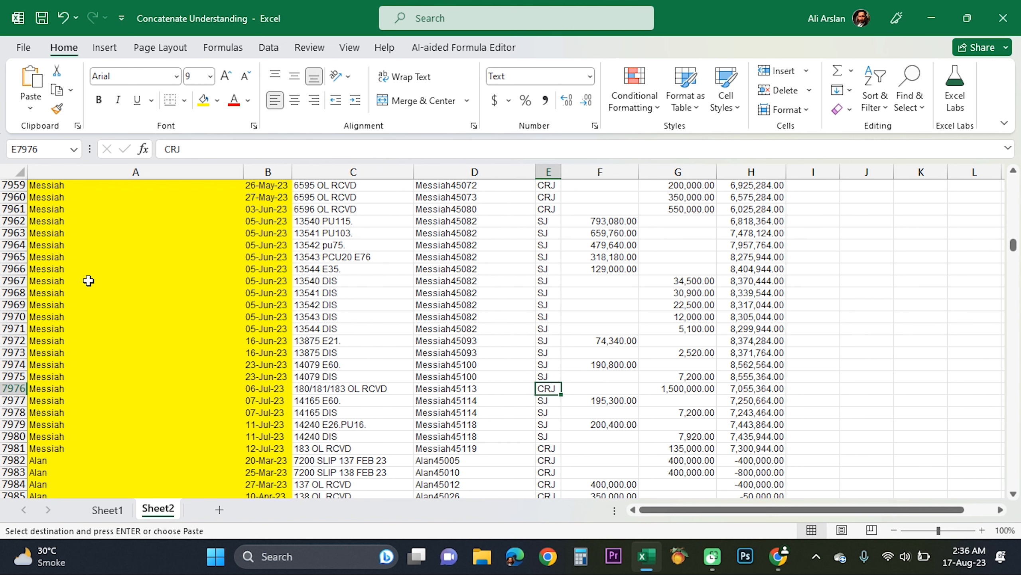
{"action": "key", "text": "Down"}
{"action": "key", "text": "Down"}
{"action": "key", "text": "Down"}
{"action": "key", "text": "Down"}
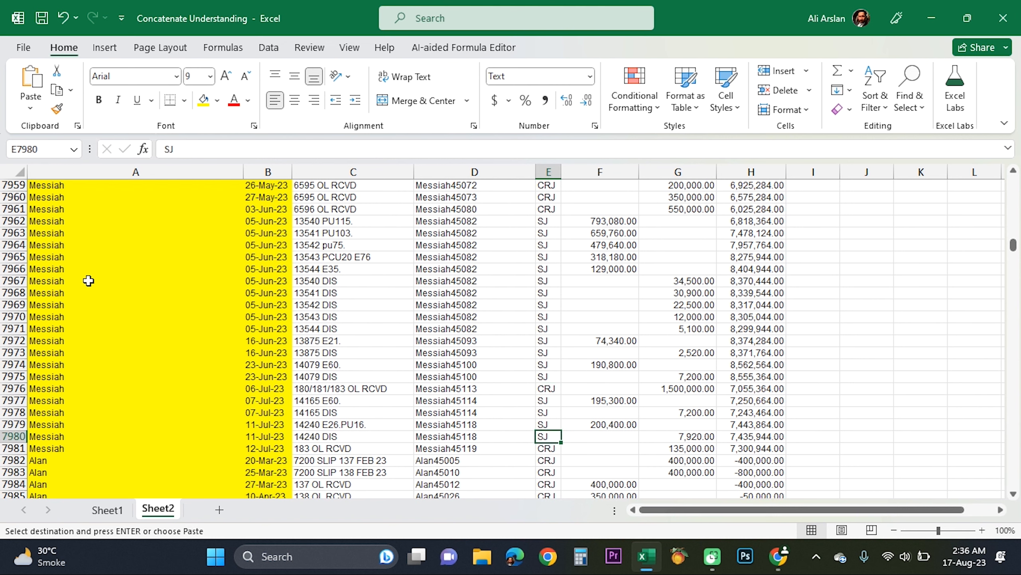
{"action": "key", "text": "Up"}
{"action": "key", "text": "Down"}
{"action": "key", "text": "Up"}
{"action": "key", "text": "Down"}
{"action": "key", "text": "Up"}
{"action": "key", "text": "Down"}
{"action": "key", "text": "Up"}
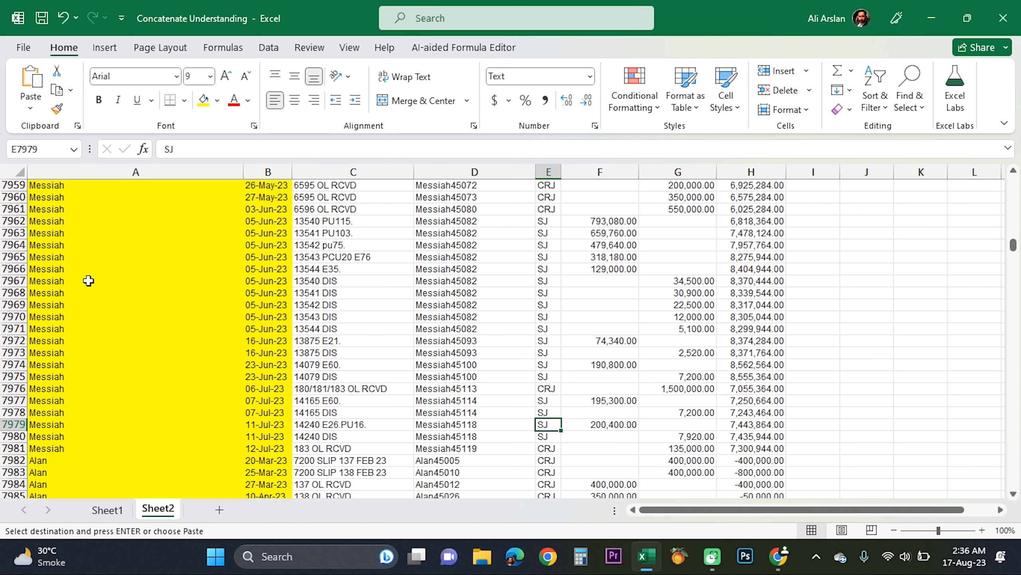
- Examine the invoice amount in F7979 and relate it to the customer and date pairs in A7979:B7980
{"action": "key", "text": "Right"}
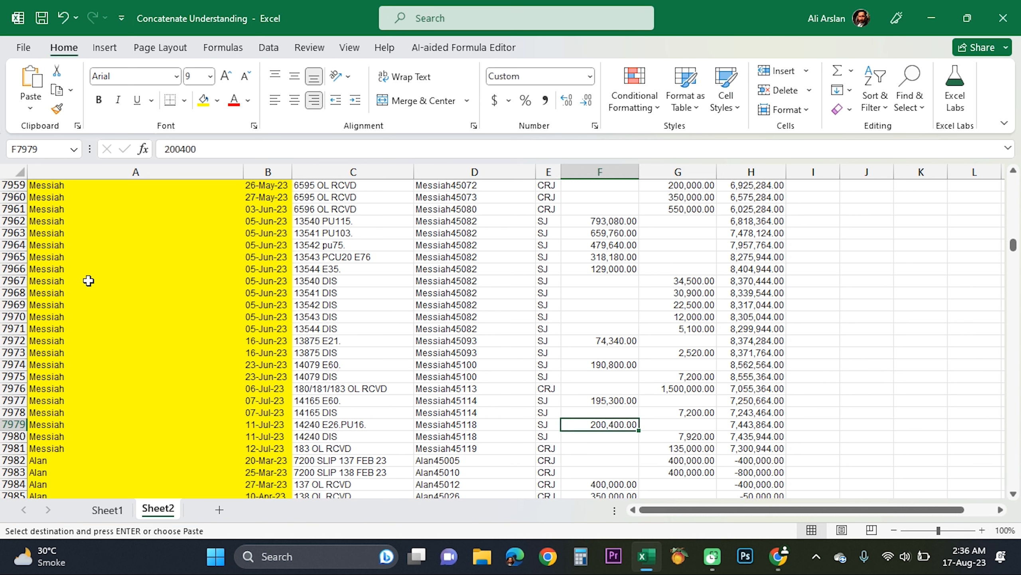
{"action": "key", "text": "ctrl+space"}
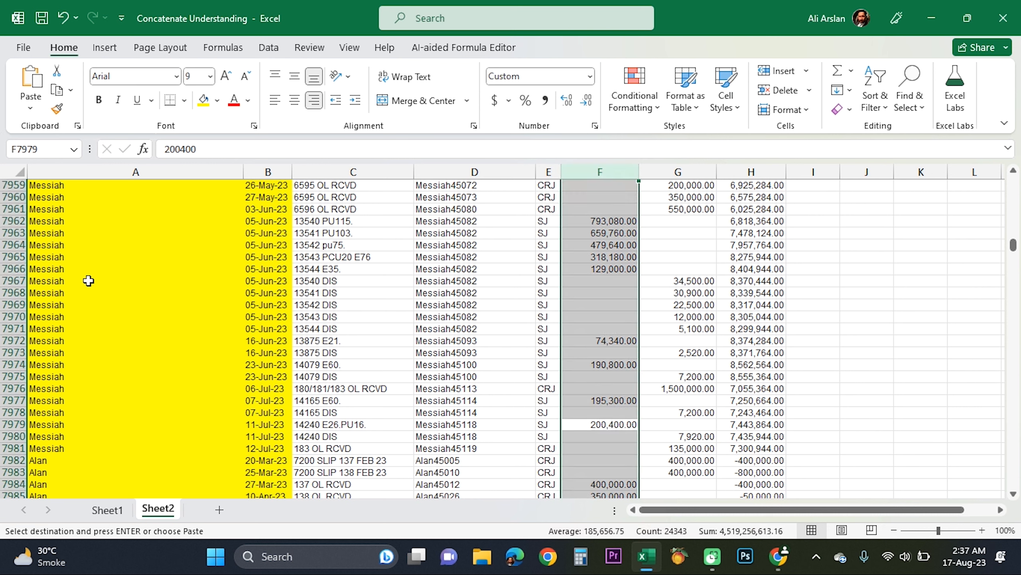
{"action": "key", "text": "Up"}
{"action": "key", "text": "Down"}
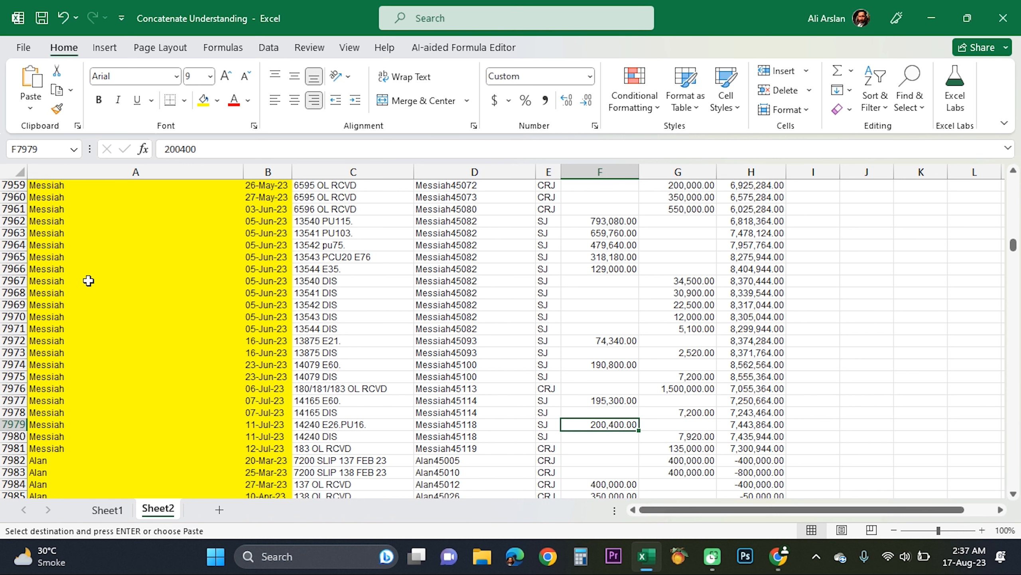
{"action": "key", "text": "Left"}
{"action": "key", "text": "Left"}
{"action": "key", "text": "Left"}
{"action": "key", "text": "Left"}
{"action": "key", "text": "shift+Down"}
{"action": "key", "text": "shift+Left"}
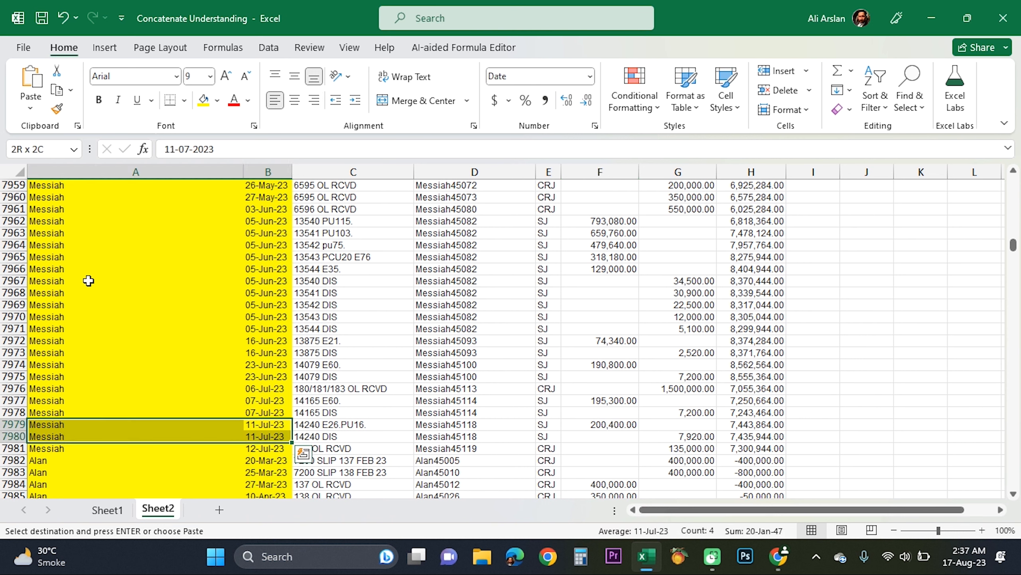
{"action": "key", "text": "Right"}
{"action": "key", "text": "Right"}
{"action": "key", "text": "Right"}
{"action": "key", "text": "Right"}
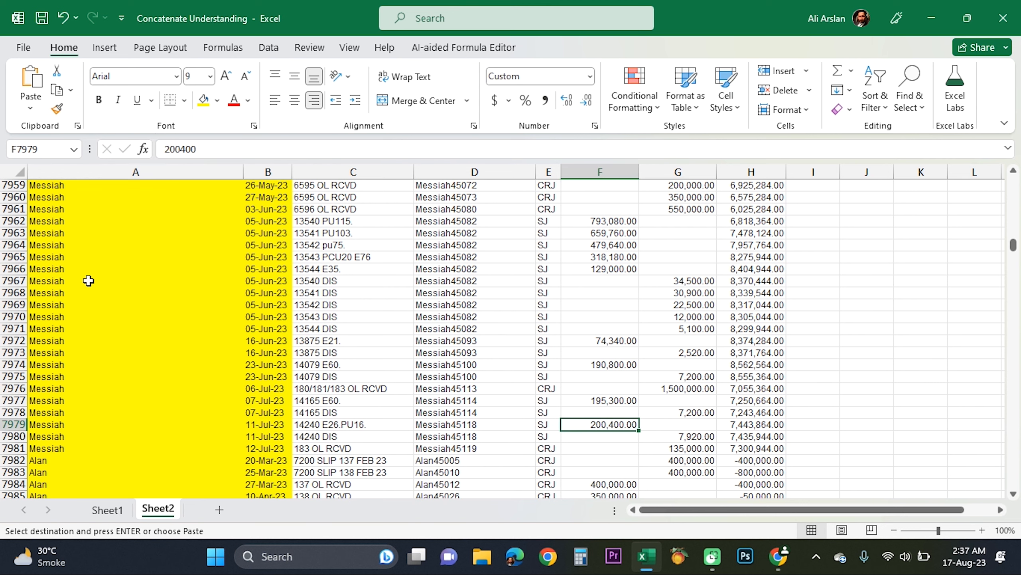
- Copy the customer's name from A17 on Sheet1 and check the last invoice date in B17
{"action": "key", "text": "ctrl+Page_Up"}
{"action": "key", "text": "Down"}
{"action": "key", "text": "Down"}
{"action": "key", "text": "Down"}
{"action": "key", "text": "Down"}
{"action": "key", "text": "Down"}
{"action": "key", "text": "Down"}
{"action": "key", "text": "Down"}
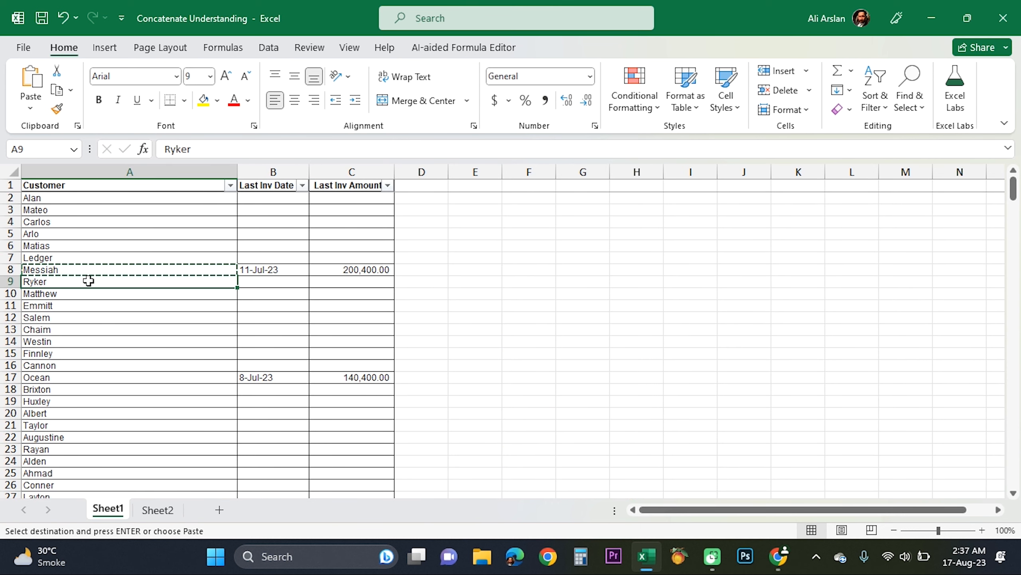
{"action": "key", "text": "Down"}
{"action": "key", "text": "Down"}
{"action": "key", "text": "ctrl+c"}
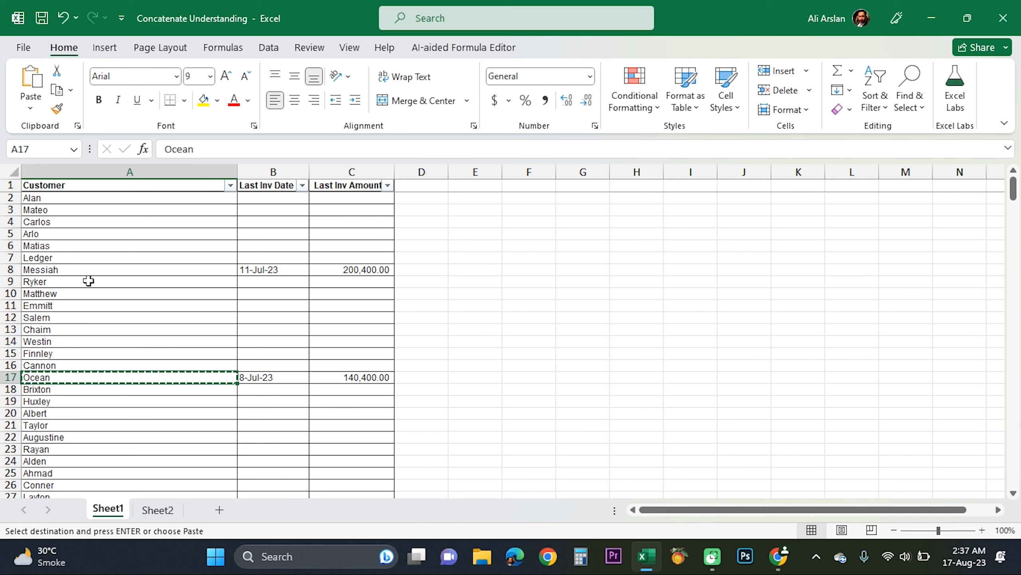
{"action": "key", "text": "Right"}
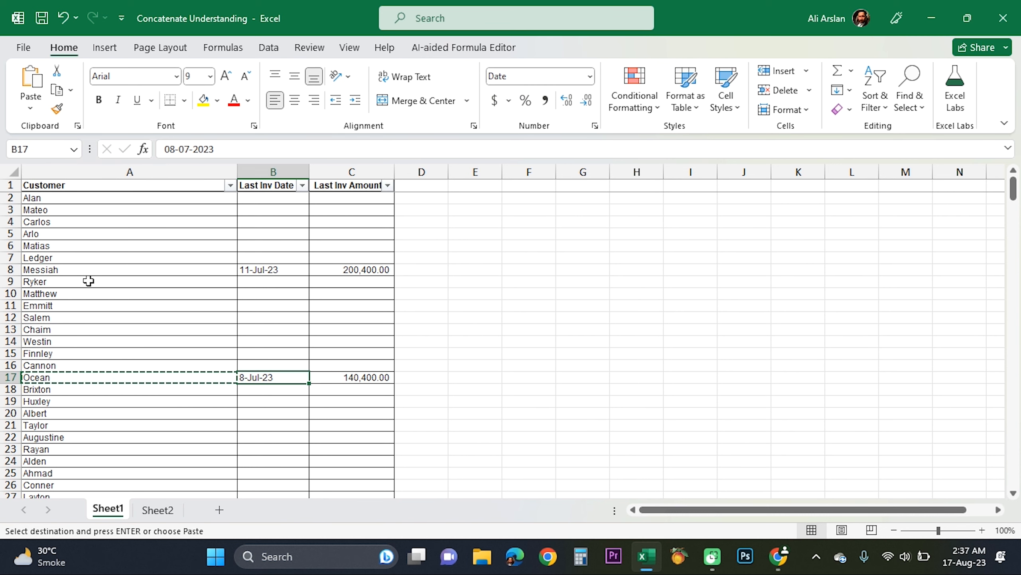
- Search the Customer column of Sheet2 for the customer's name copied from A17
{"action": "key", "text": "ctrl+Page_Down"}
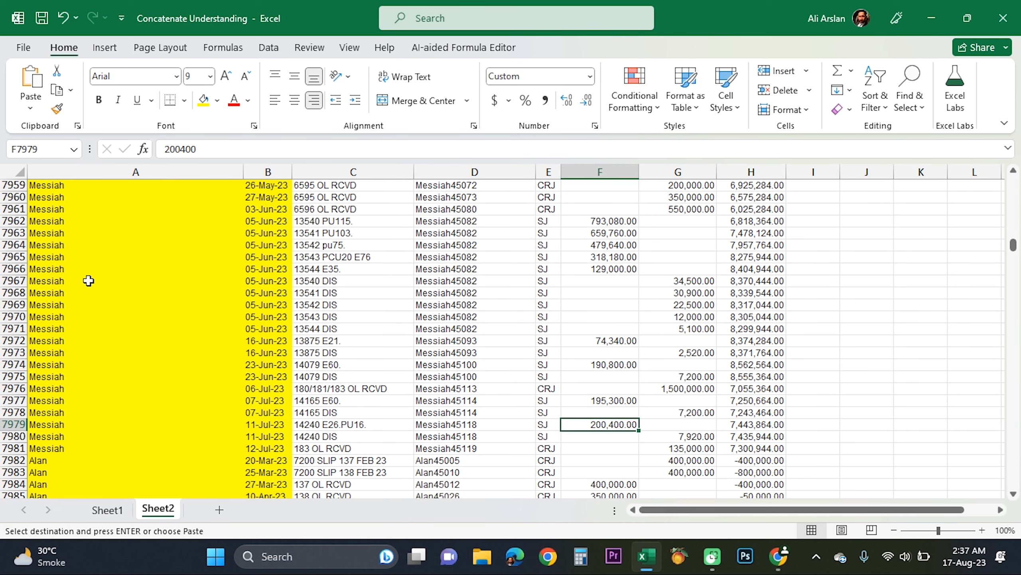
{"action": "key", "text": "Left"}
{"action": "key", "text": "Left"}
{"action": "key", "text": "ctrl+Left"}
{"action": "key", "text": "ctrl+space"}
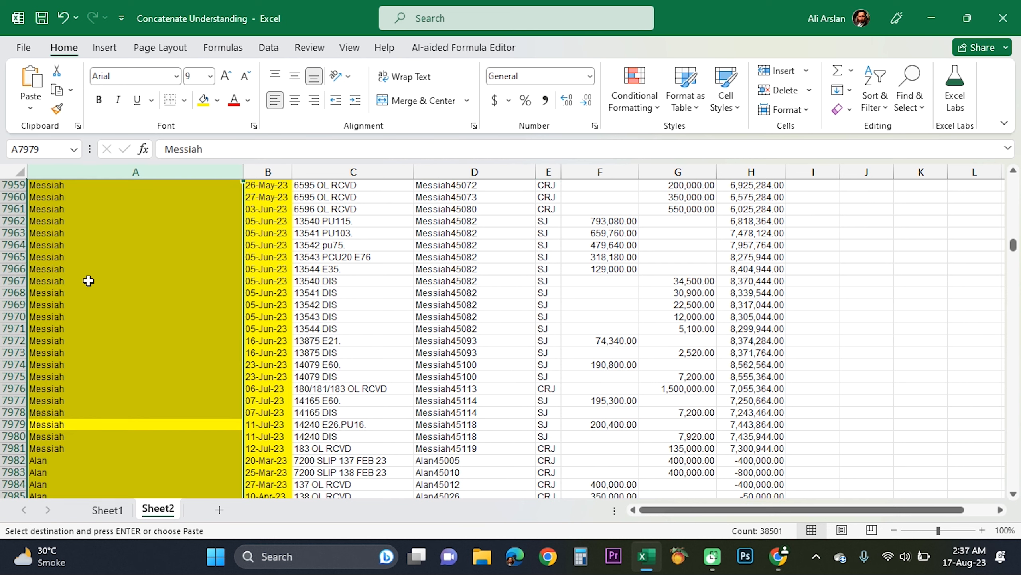
{"action": "key", "text": "ctrl+f"}
{"action": "key", "text": "ctrl+v"}
{"action": "key", "text": "Return"}
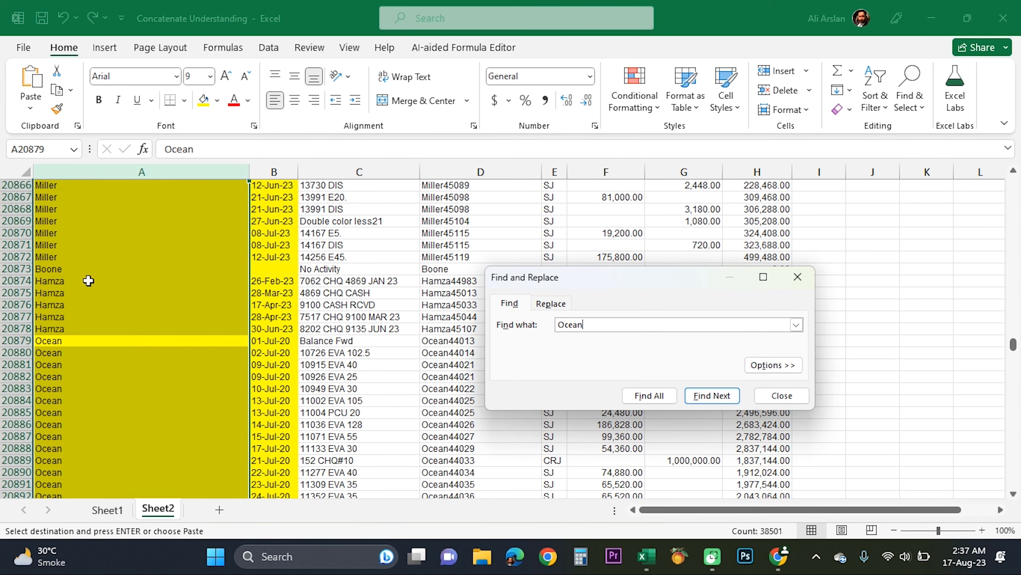
{"action": "key", "text": "Escape"}
- Go through that customer's dates in Sheet2 to the 08-Jul-23 entries in rows 21113 and 21114
{"action": "key", "text": "Right"}
{"action": "key", "text": "Page_Down"}
{"action": "key", "text": "Page_Down"}
{"action": "key", "text": "Page_Down"}
{"action": "key", "text": "Page_Down"}
{"action": "key", "text": "Page_Down"}
{"action": "key", "text": "Page_Down"}
{"action": "key", "text": "Page_Down"}
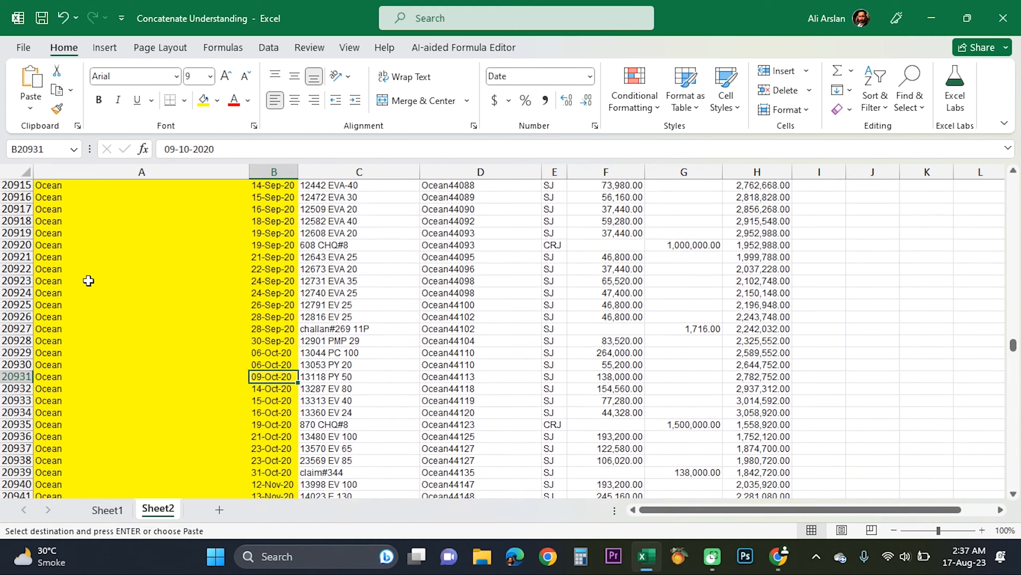
{"action": "key", "text": "Page_Down"}
{"action": "key", "text": "Page_Down"}
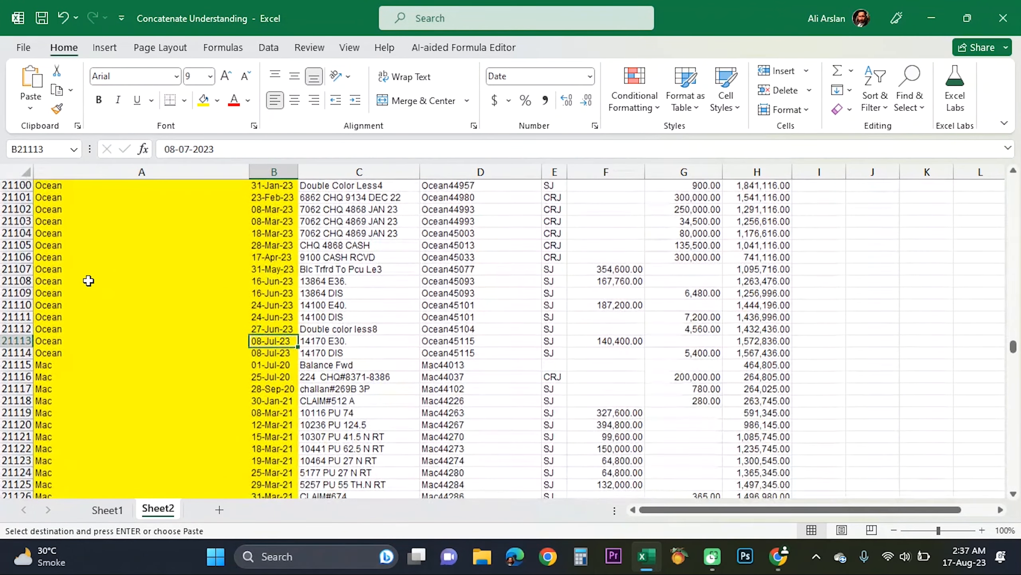
{"action": "key", "text": "Up"}
{"action": "key", "text": "Down"}
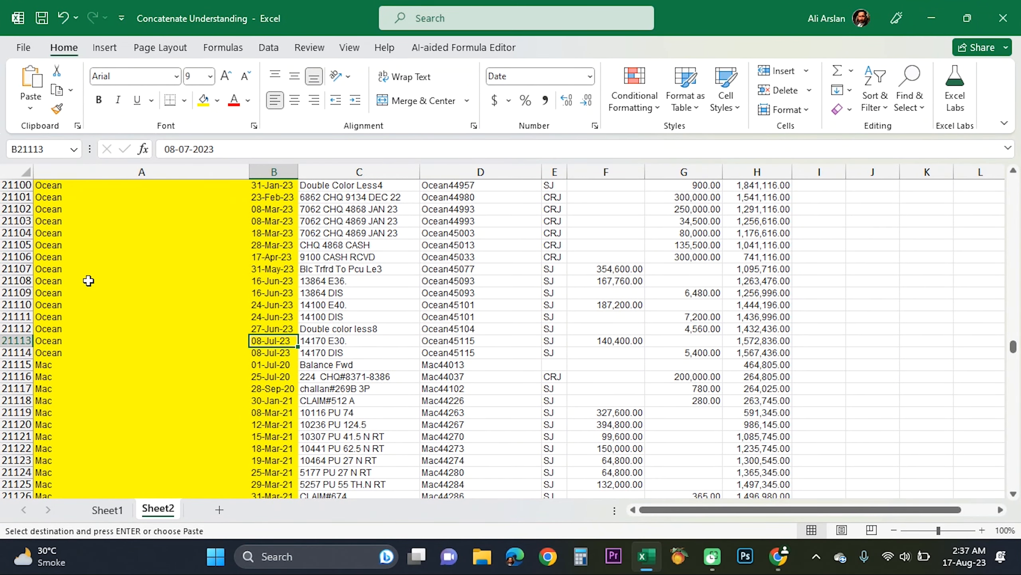
{"action": "key", "text": "Down"}
{"action": "key", "text": "Up"}
- Examine the transaction type and invoice amount in Sheet2 row 21113, and return to row 17 of Sheet1 to compare
{"action": "key", "text": "Right"}
{"action": "key", "text": "Right"}
{"action": "key", "text": "Right"}
{"action": "key", "text": "Right"}
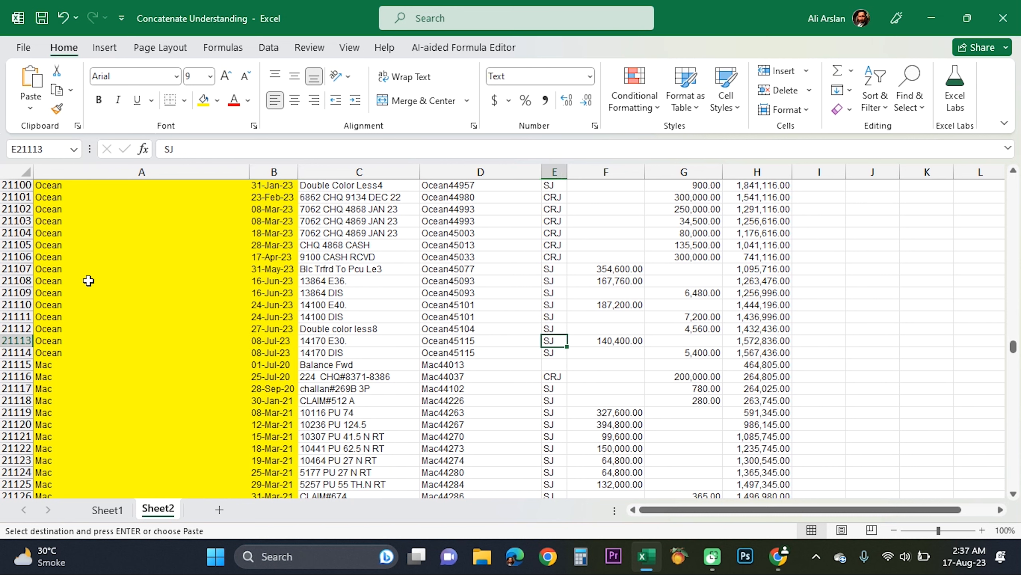
{"action": "key", "text": "ctrl+space"}
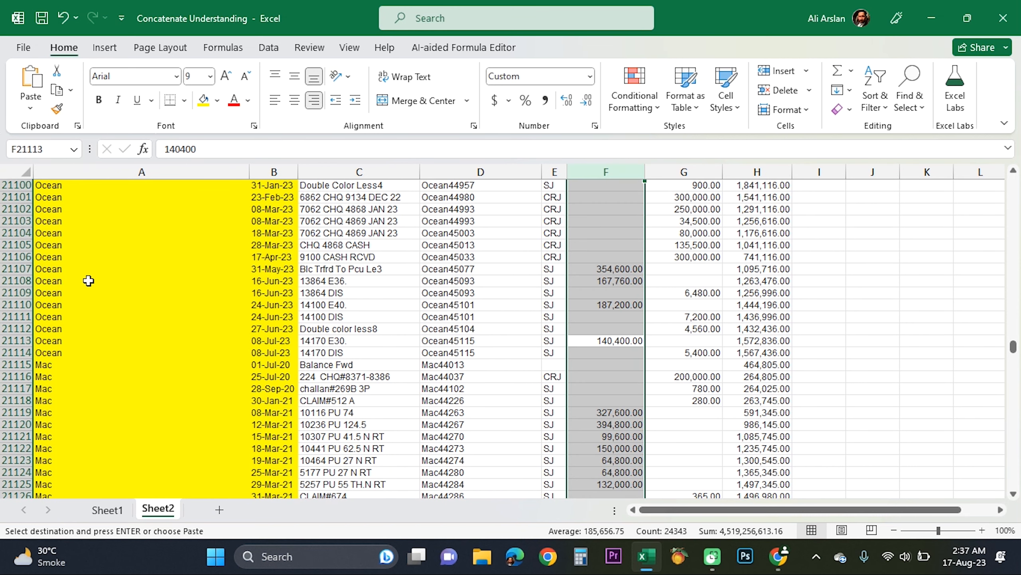
{"action": "key", "text": "Down"}
{"action": "key", "text": "Up"}
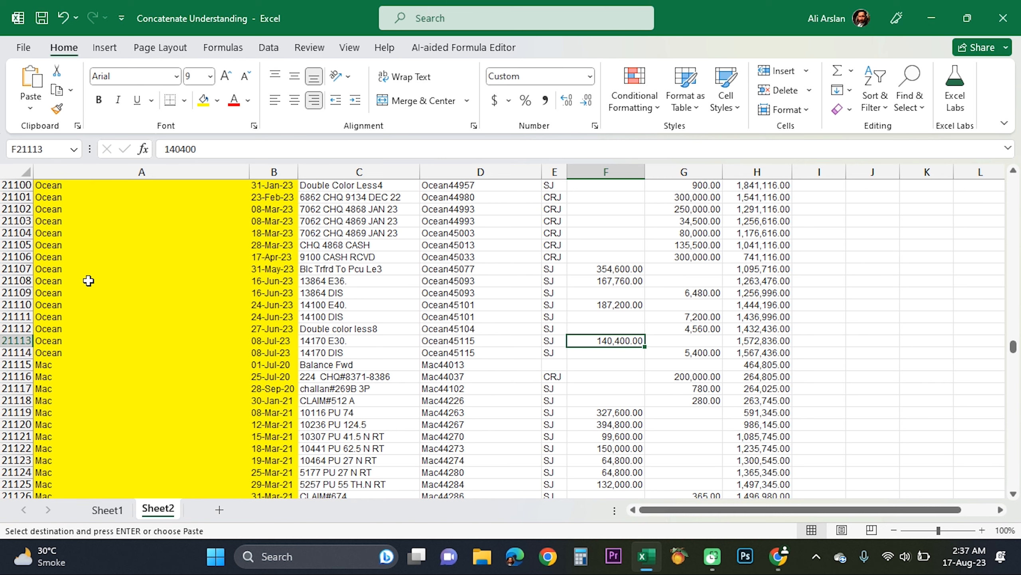
{"action": "key", "text": "ctrl+Page_Up"}
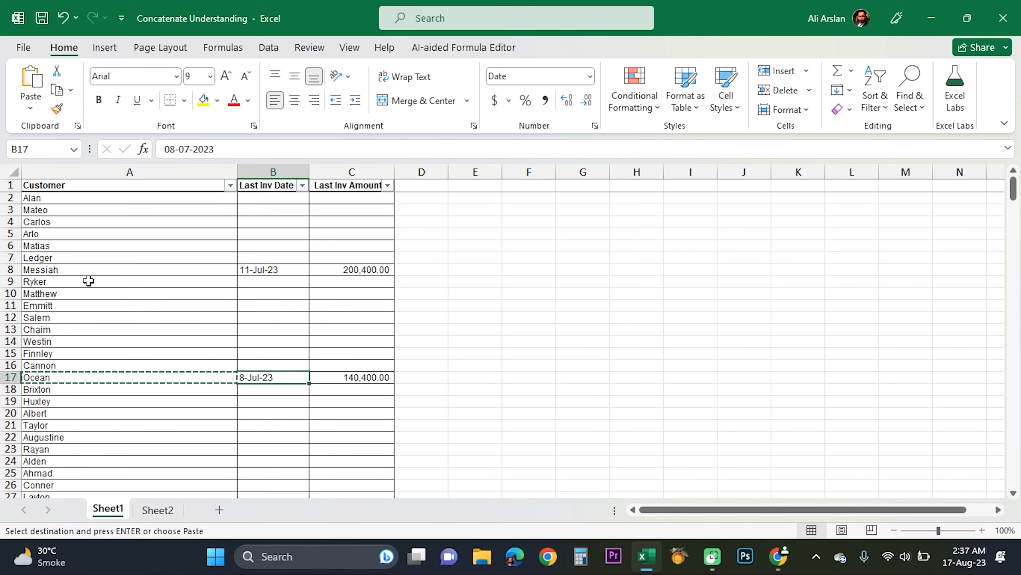
- Look through the last invoice dates and amounts on Sheet1 to the end of the customer list, and return to row 267
{"action": "key", "text": "Page_Down"}
{"action": "key", "text": "Page_Down"}
{"action": "key", "text": "Page_Down"}
{"action": "key", "text": "Page_Down"}
{"action": "key", "text": "Page_Down"}
{"action": "key", "text": "Page_Down"}
{"action": "key", "text": "Page_Down"}
{"action": "key", "text": "Page_Down"}
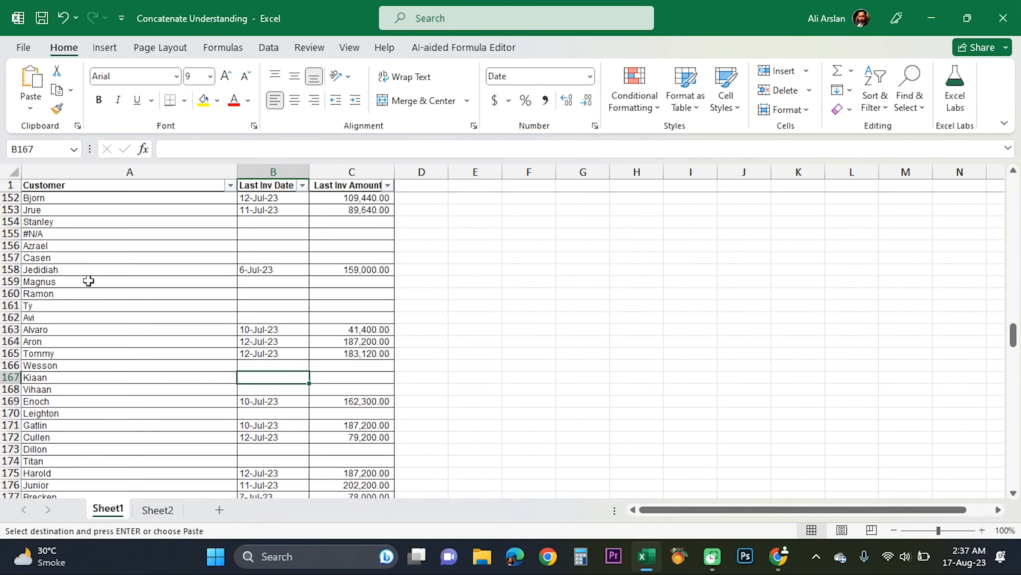
{"action": "key", "text": "Page_Down"}
{"action": "key", "text": "Page_Down"}
{"action": "key", "text": "Page_Down"}
{"action": "key", "text": "Page_Down"}
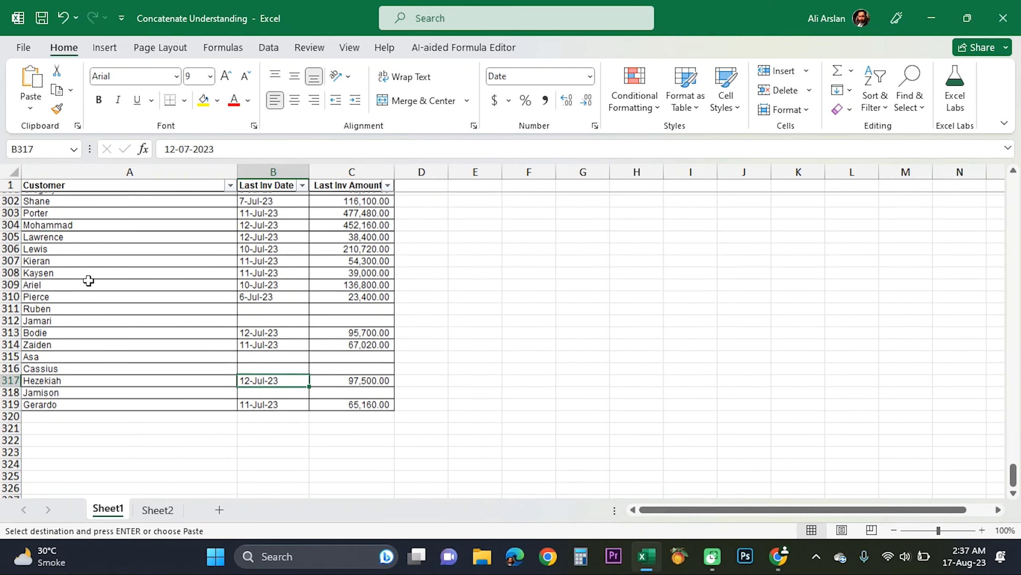
{"action": "key", "text": "Page_Up"}
{"action": "key", "text": "Page_Up"}
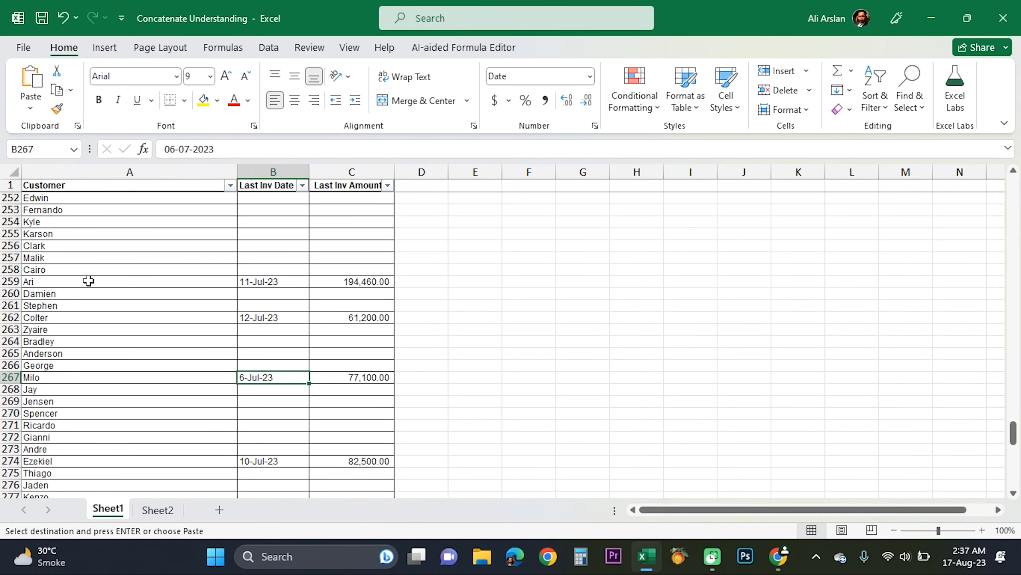
{"action": "key", "text": "Left"}
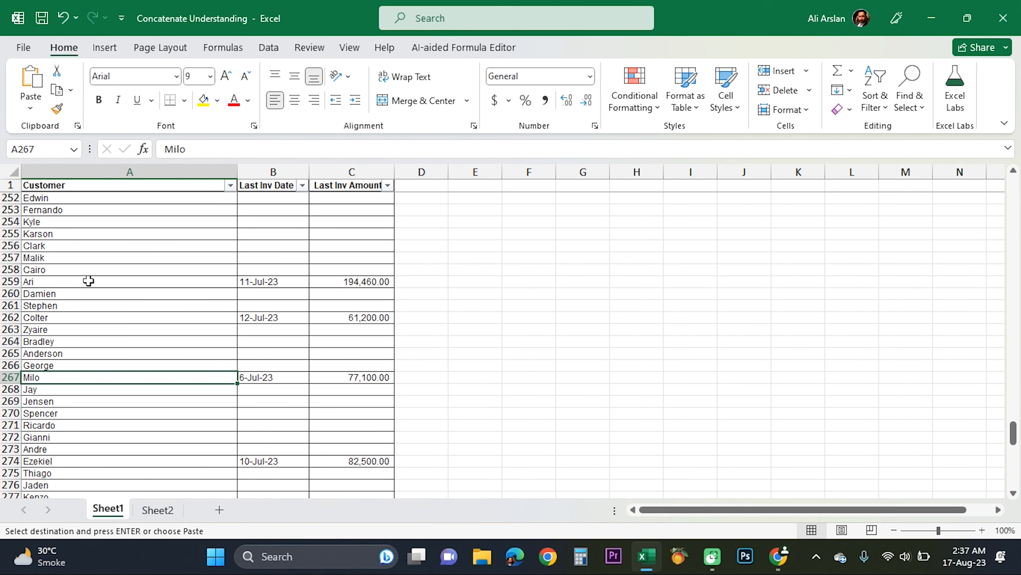
{"action": "key", "text": "Escape"}
{"action": "key", "text": "Right"}
{"action": "key", "text": "Left"}
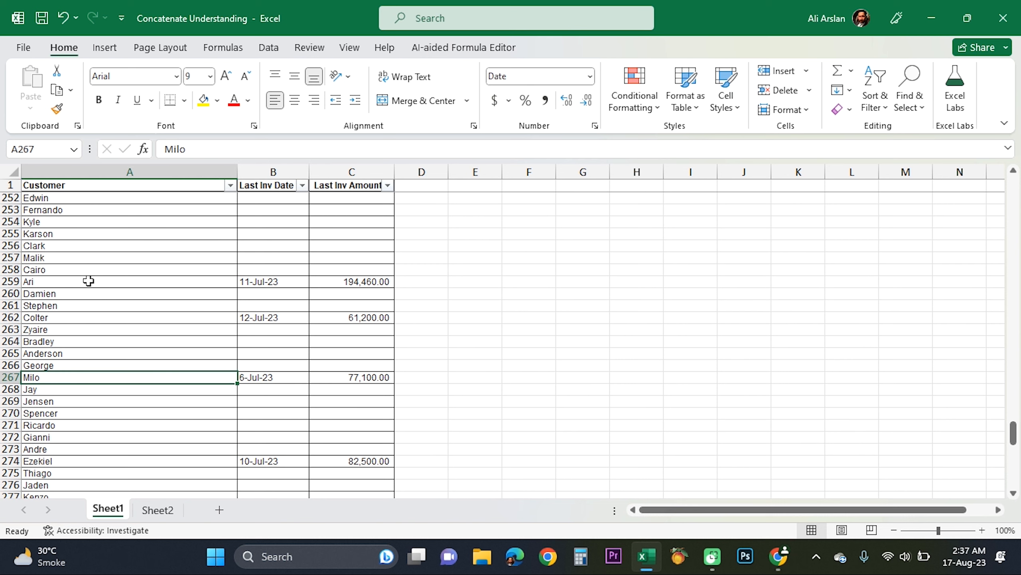
{"action": "key", "text": "Right"}
{"action": "key", "text": "Left"}
- Check the last invoice date and amount in row 262 of Sheet1 and copy the customer's name from A262
{"action": "key", "text": "Up"}
{"action": "key", "text": "Up"}
{"action": "key", "text": "Up"}
{"action": "key", "text": "Up"}
{"action": "key", "text": "Up"}
{"action": "key", "text": "Up"}
{"action": "key", "text": "Up"}
{"action": "key", "text": "Up"}
{"action": "key", "text": "Up"}
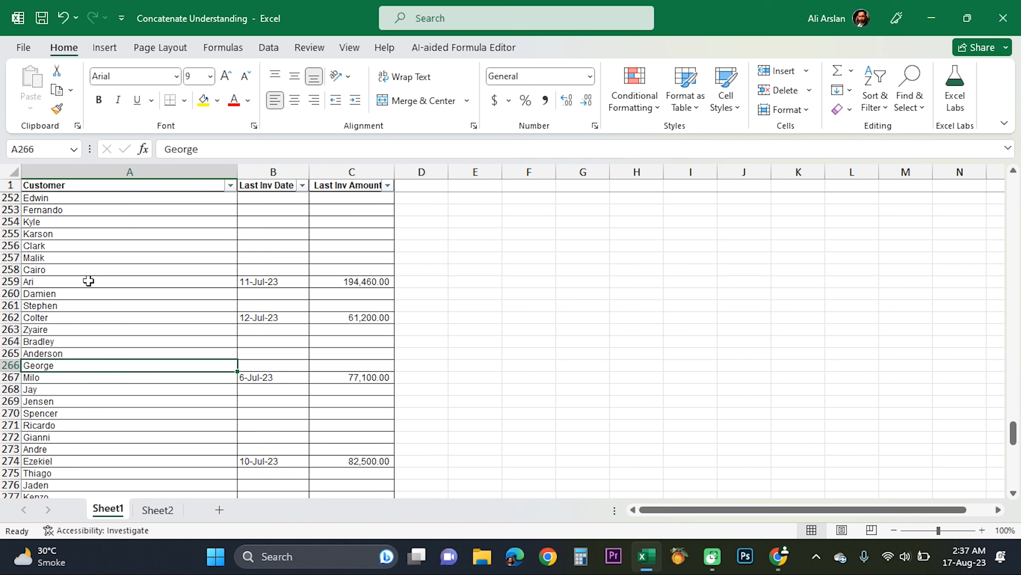
{"action": "key", "text": "Down"}
{"action": "key", "text": "Down"}
{"action": "key", "text": "Down"}
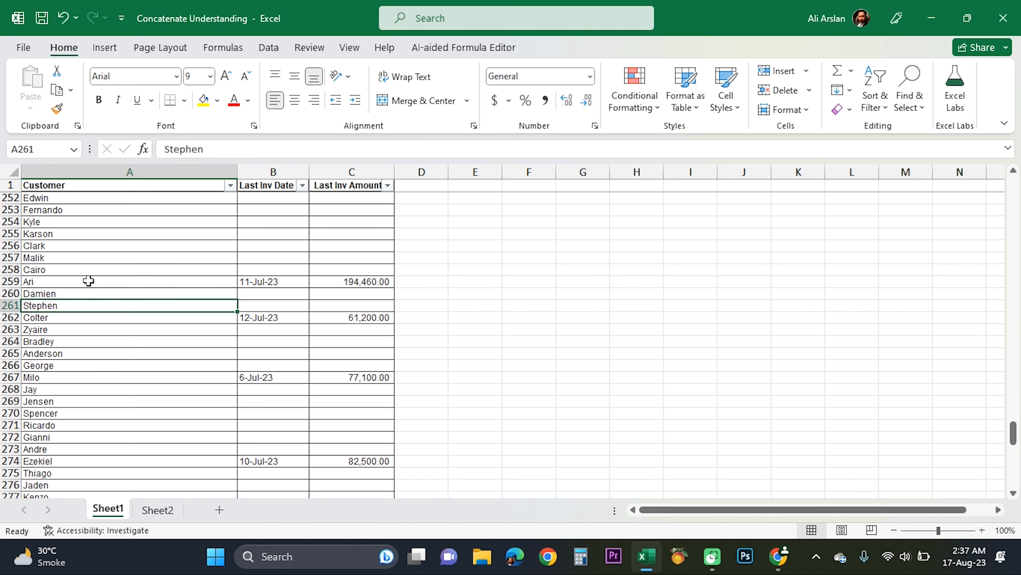
{"action": "key", "text": "Down"}
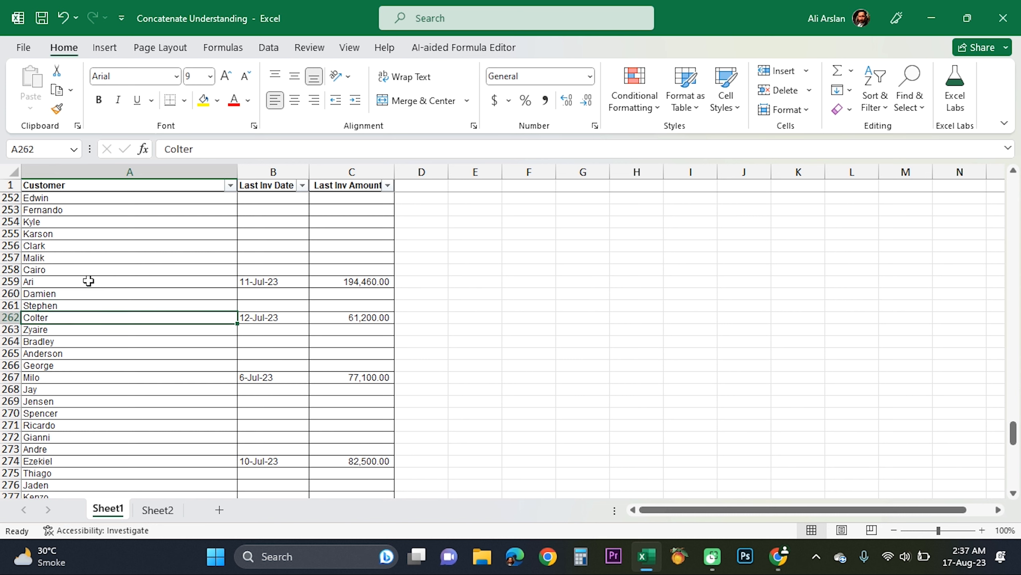
{"action": "key", "text": "Right"}
{"action": "key", "text": "Right"}
{"action": "key", "text": "Left"}
{"action": "key", "text": "Left"}
{"action": "key", "text": "ctrl+c"}
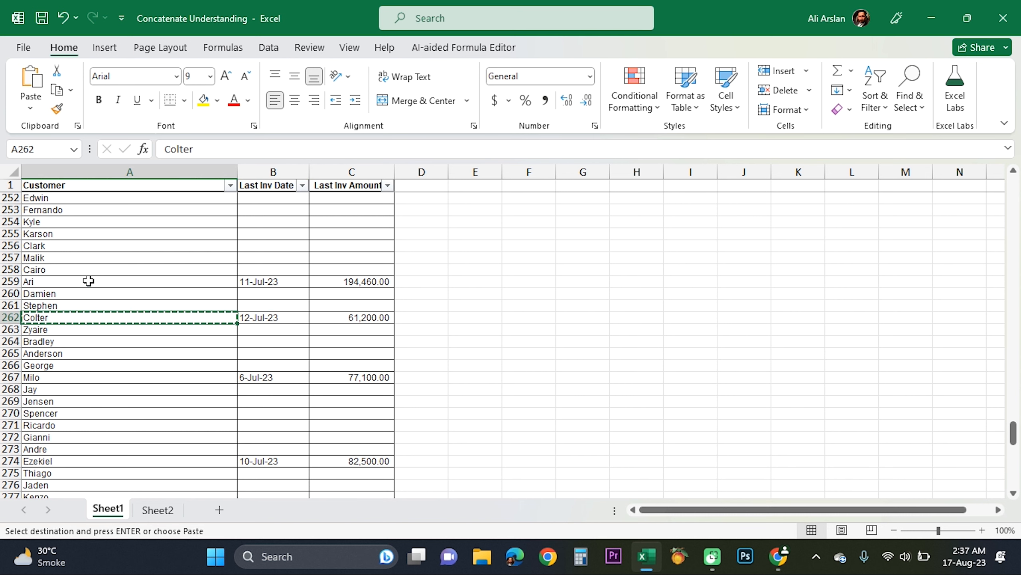
{"action": "key", "text": "Right"}
{"action": "key", "text": "Left"}
- Search the Customer column of Sheet2 for the customer's name copied from A262
{"action": "key", "text": "ctrl+Page_Down"}
{"action": "key", "text": "Left"}
{"action": "key", "text": "Left"}
{"action": "key", "text": "Left"}
{"action": "key", "text": "Left"}
{"action": "key", "text": "Left"}
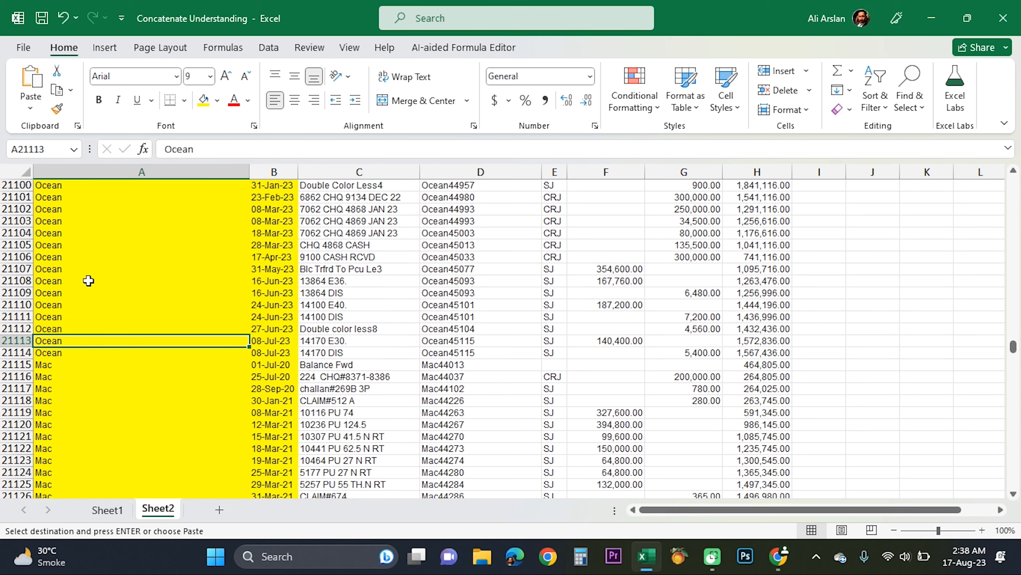
{"action": "key", "text": "ctrl+space"}
{"action": "key", "text": "ctrl+f"}
{"action": "key", "text": "Return"}
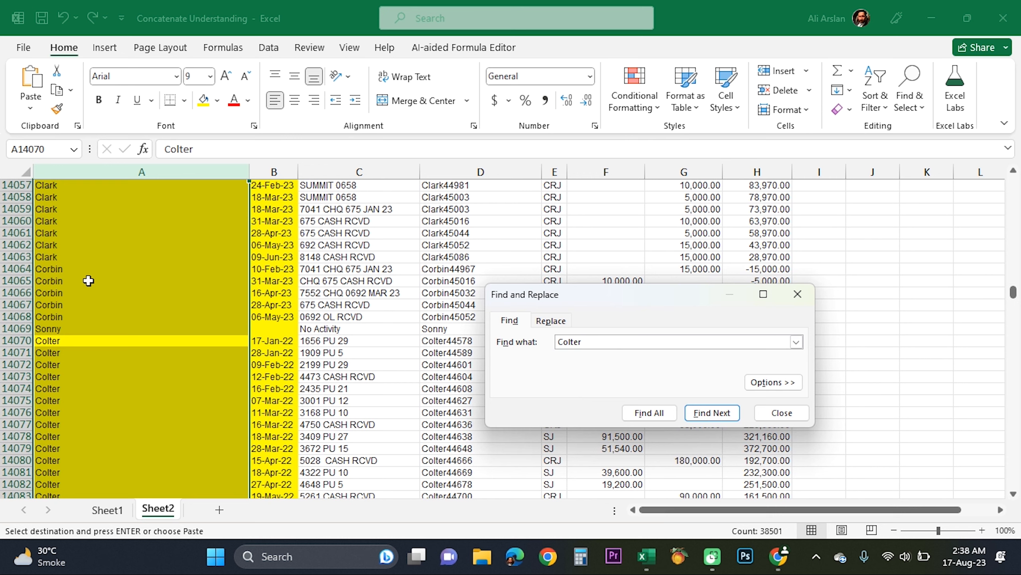
{"action": "key", "text": "Escape"}
- Go through that customer's transactions in Sheet2 to the 12-Jul-23 entry in row 14116
{"action": "key", "text": "Down"}
{"action": "key", "text": "Down"}
{"action": "key", "text": "Down"}
{"action": "key", "text": "Page_Down"}
{"action": "type", "text": "-"}
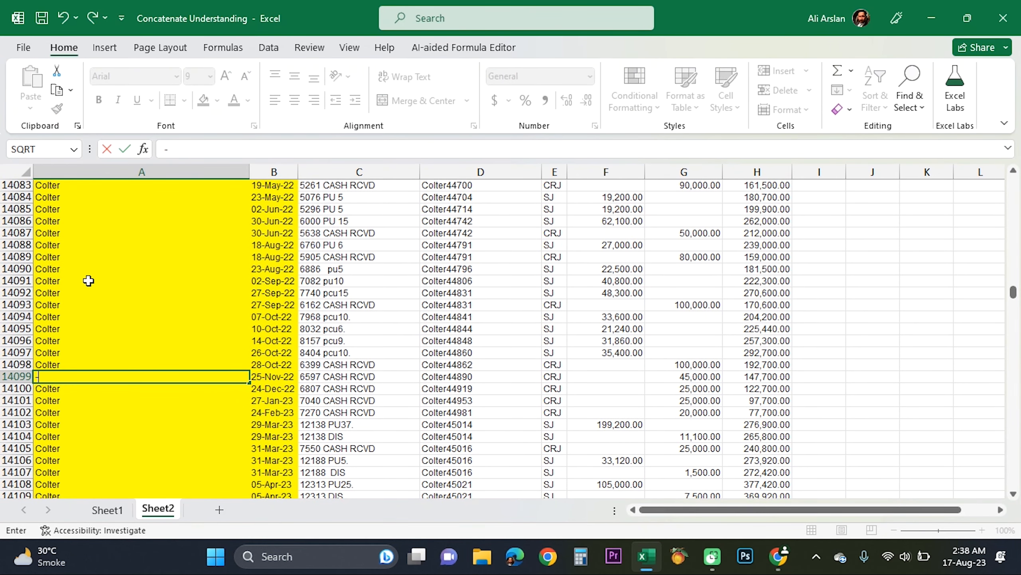
{"action": "key", "text": "Escape"}
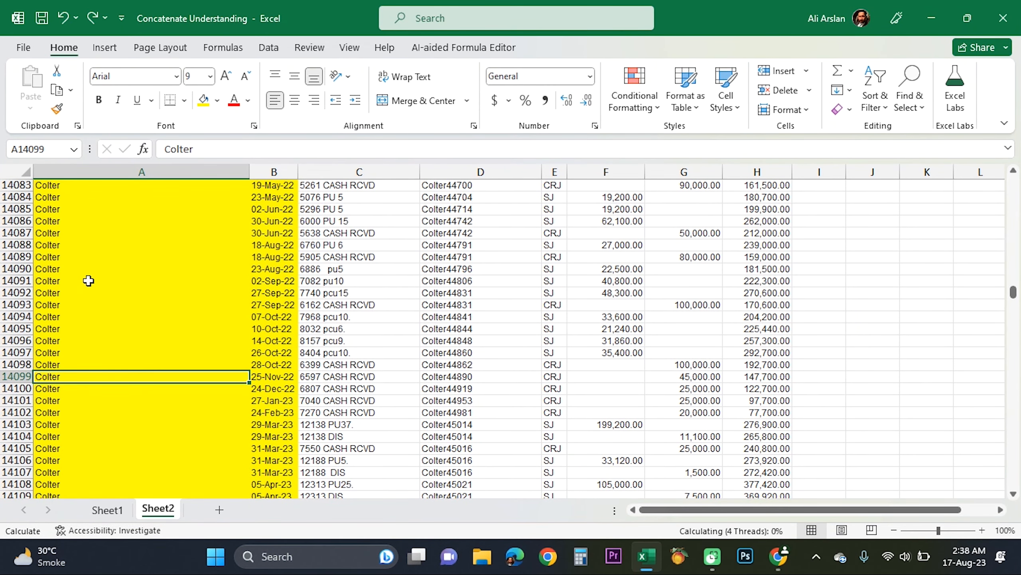
{"action": "key", "text": "Down"}
{"action": "key", "text": "Down"}
{"action": "key", "text": "Down"}
{"action": "key", "text": "Down"}
{"action": "key", "text": "Down"}
{"action": "key", "text": "Down"}
{"action": "key", "text": "Down"}
{"action": "key", "text": "Down"}
{"action": "key", "text": "Down"}
{"action": "key", "text": "Down"}
{"action": "key", "text": "Down"}
{"action": "key", "text": "Down"}
{"action": "key", "text": "Down"}
{"action": "key", "text": "Down"}
{"action": "key", "text": "Down"}
{"action": "key", "text": "Down"}
{"action": "key", "text": "Down"}
{"action": "key", "text": "Down"}
{"action": "key", "text": "Down"}
{"action": "key", "text": "Down"}
{"action": "key", "text": "Up"}
{"action": "key", "text": "Up"}
{"action": "key", "text": "Up"}
{"action": "key", "text": "Up"}
{"action": "key", "text": "Up"}
{"action": "key", "text": "Up"}
{"action": "key", "text": "Up"}
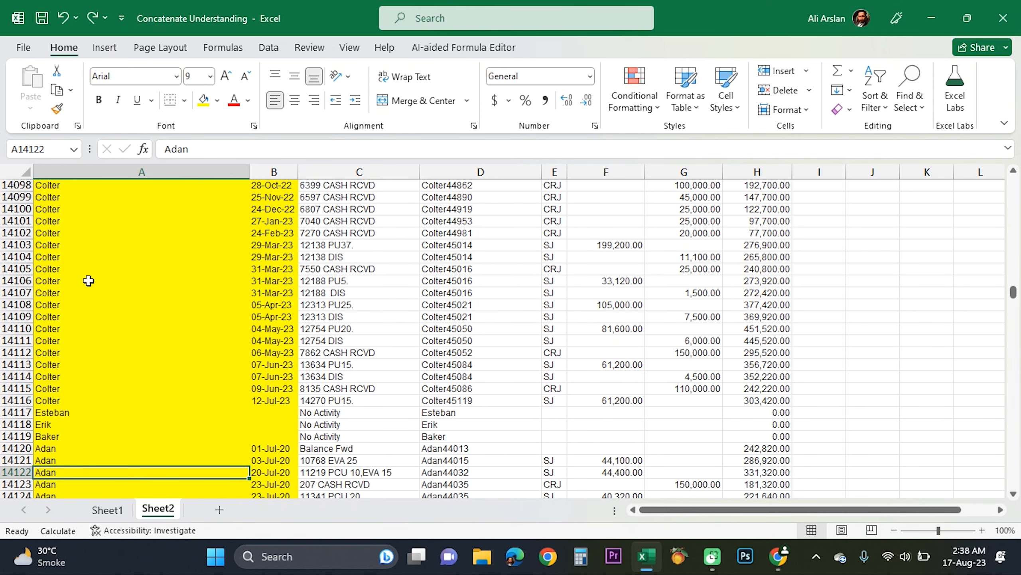
- Examine the transaction type and invoice amount in Sheet2 row 14116, and compare them with row 262 of Sheet1
{"action": "key", "text": "Right"}
{"action": "key", "text": "Right"}
{"action": "key", "text": "Right"}
{"action": "key", "text": "Right"}
{"action": "key", "text": "Right"}
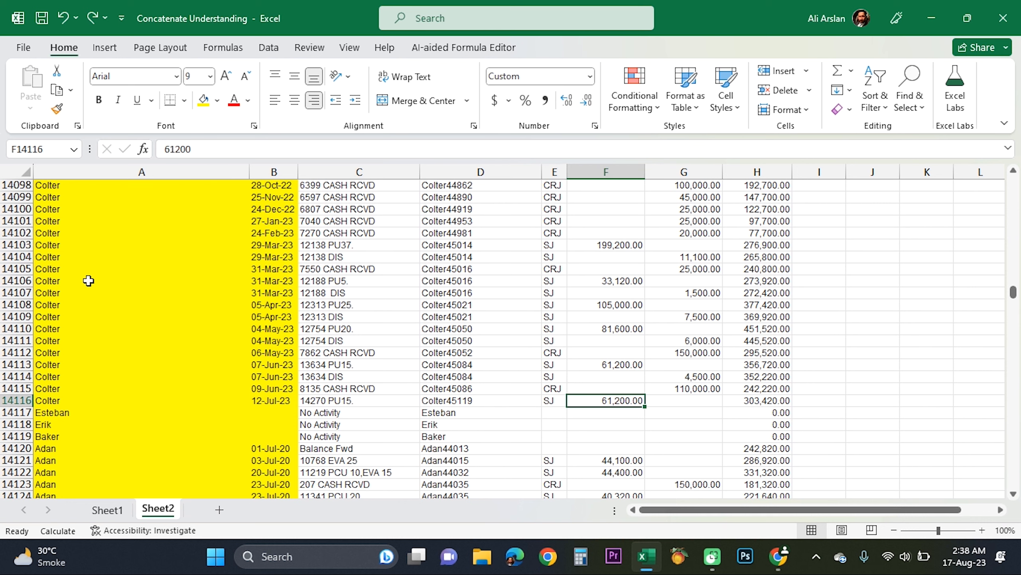
{"action": "key", "text": "ctrl+Page_Up"}
{"action": "key", "text": "Right"}
{"action": "key", "text": "Right"}
{"action": "key", "text": "Right"}
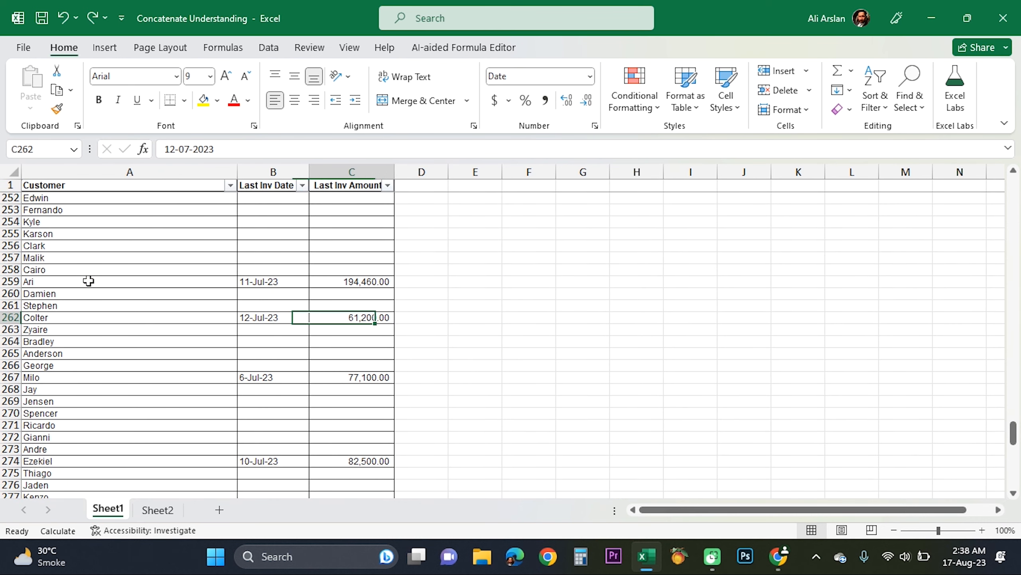
{"action": "key", "text": "Left"}
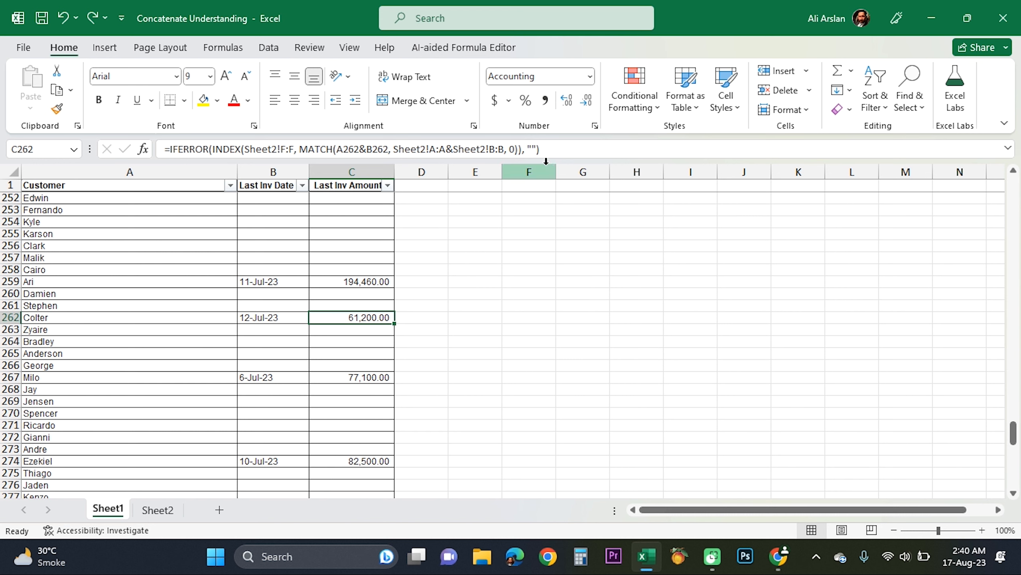
- Highlight the whole IFERROR/INDEX/MATCH formula in C262 to inspect it, leaving the cell unedited
{"action": "left_click", "coordinate": [547, 151]}
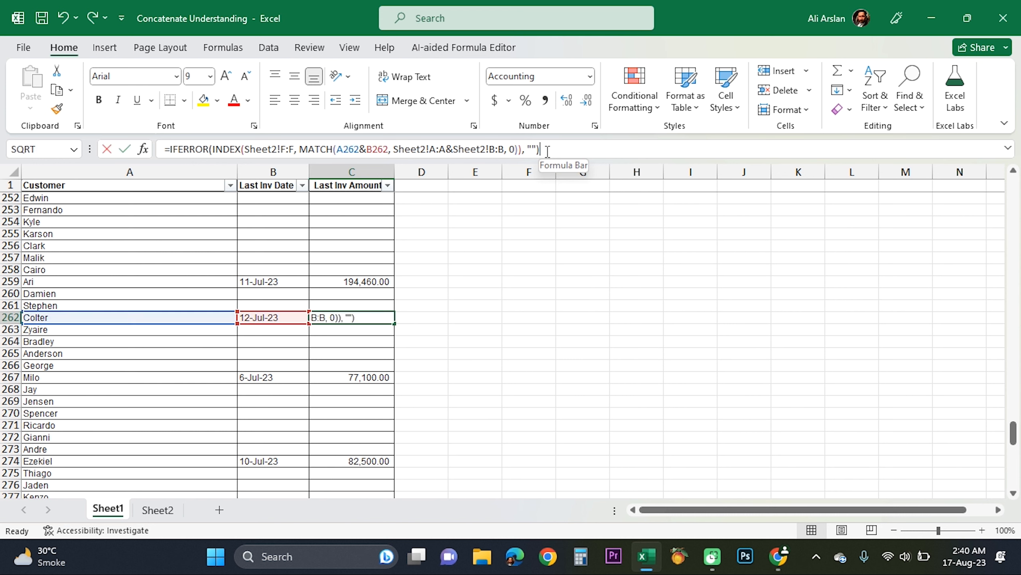
{"action": "left_click_drag", "start_coordinate": [547, 150], "coordinate": [99, 172]}
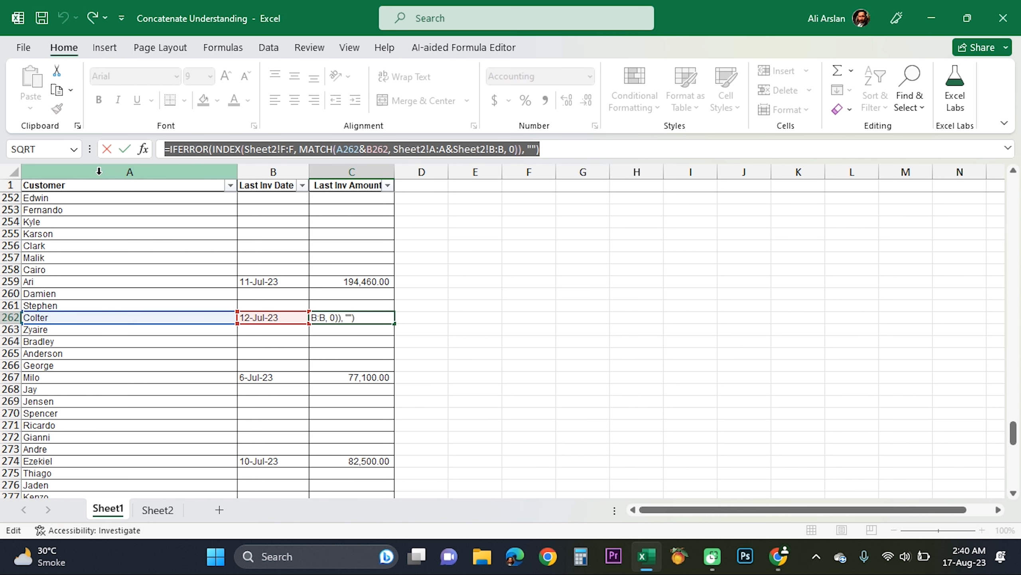
{"action": "key", "text": "Escape"}
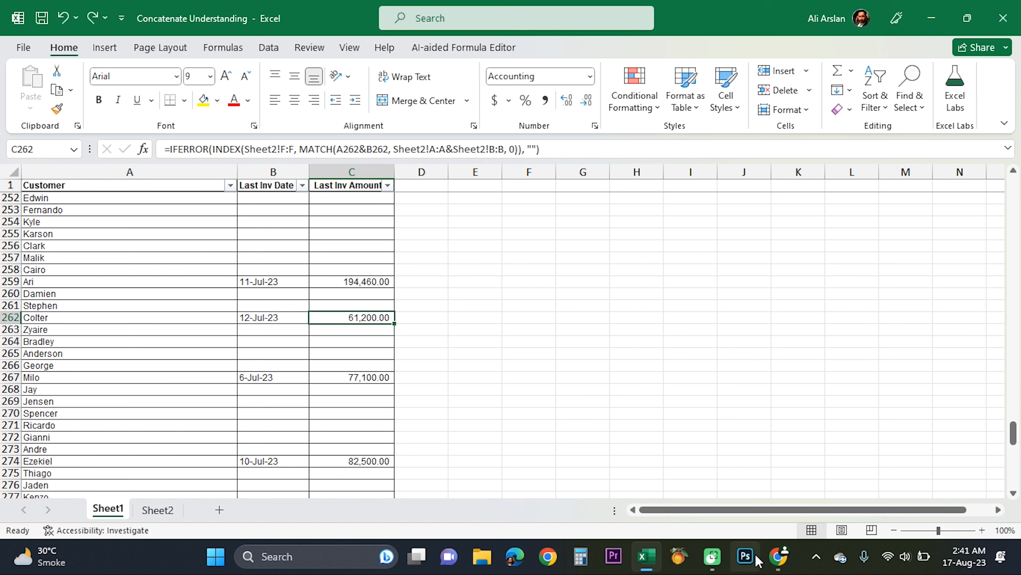
- Switch to ChatGPT and review its INDEX/MATCH formula for cell C2 with the accompanying explanation
{"action": "left_click", "coordinate": [778, 556]}
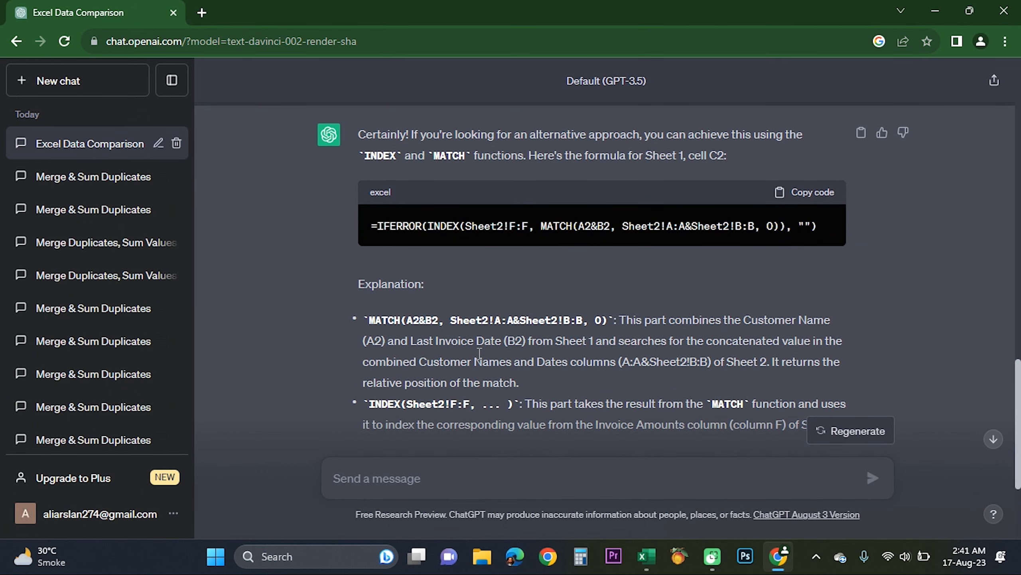
{"action": "scroll", "coordinate": [495, 429], "scroll_direction": "down", "scroll_amount": 2}
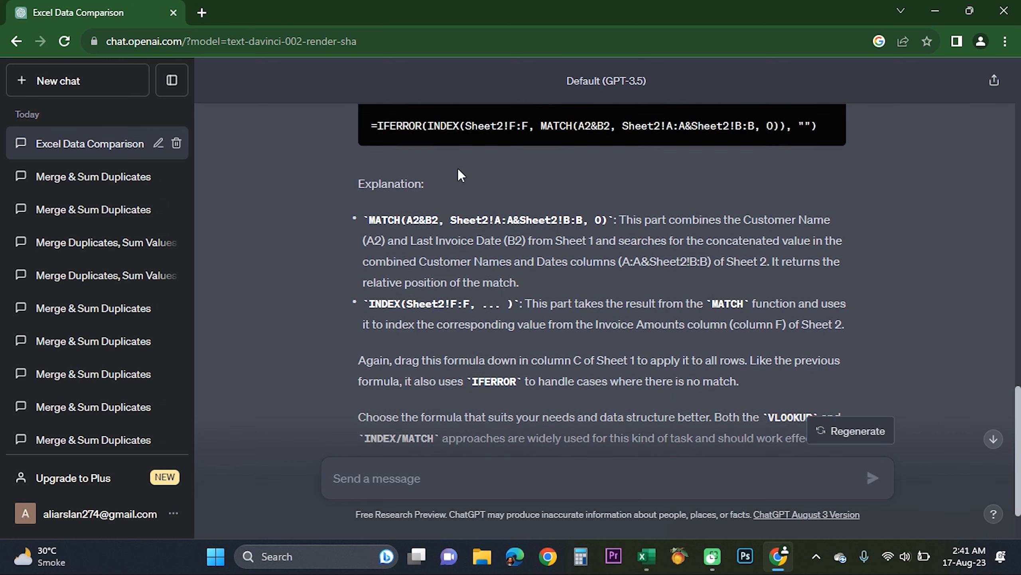
{"action": "scroll", "coordinate": [458, 175], "scroll_direction": "up", "scroll_amount": 1}
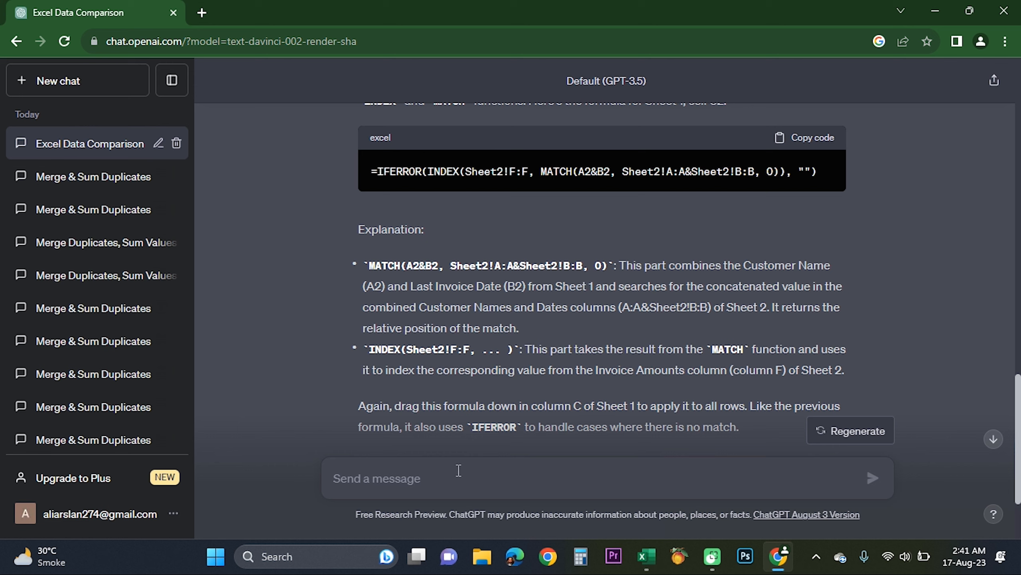
- Ask ChatGPT "please explain above formula thanks" and read through its breakdown of the formula
{"action": "type", "text": "pleace"}
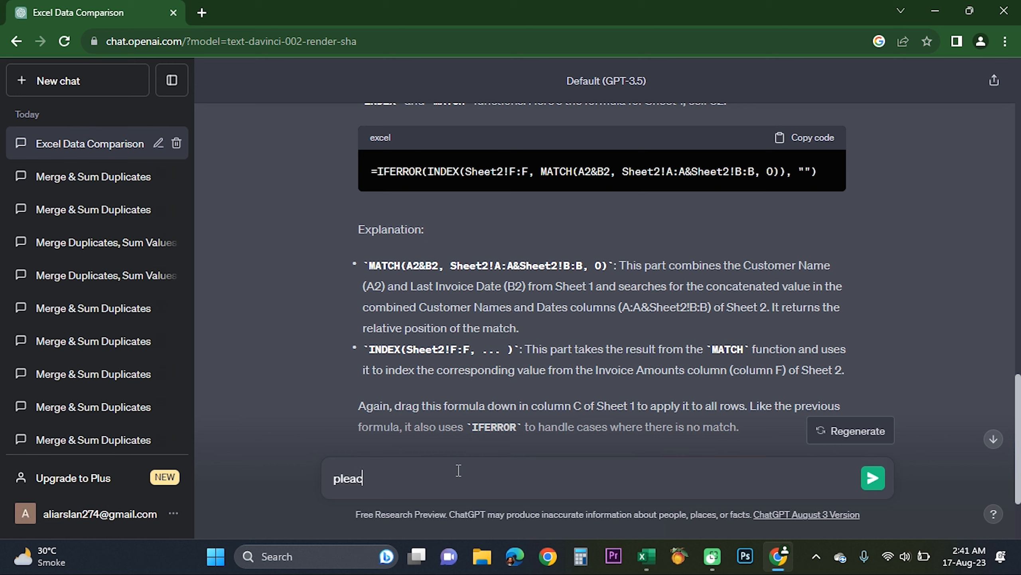
{"action": "key", "text": "BackSpace"}
{"action": "type", "text": "e"}
{"action": "key", "text": "BackSpace"}
{"action": "key", "text": "BackSpace"}
{"action": "type", "text": "se explain ab"}
{"action": "key", "text": "BackSpace"}
{"action": "type", "text": "bo"}
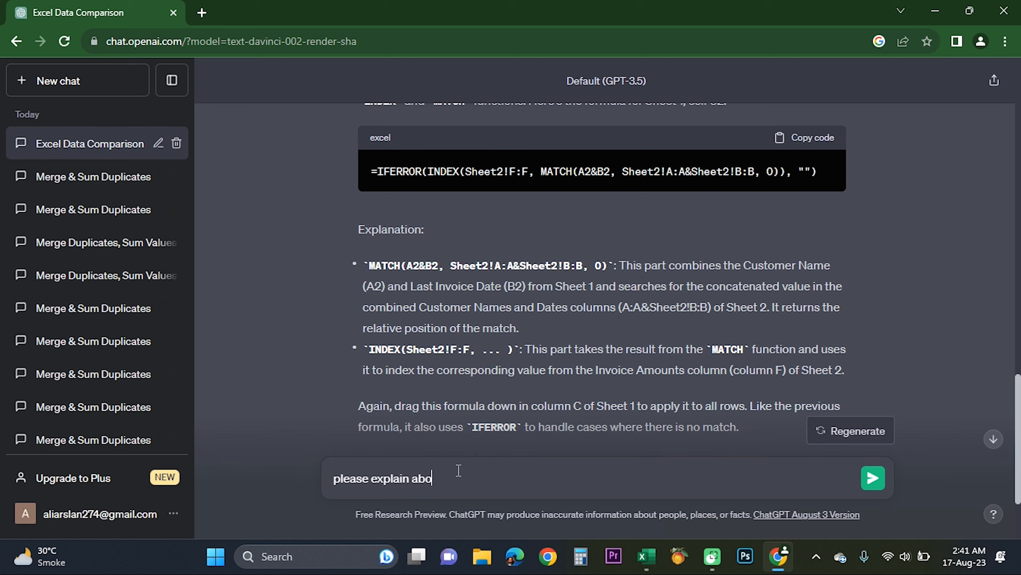
{"action": "type", "text": "ve formula thanks"}
{"action": "key", "text": "Return"}
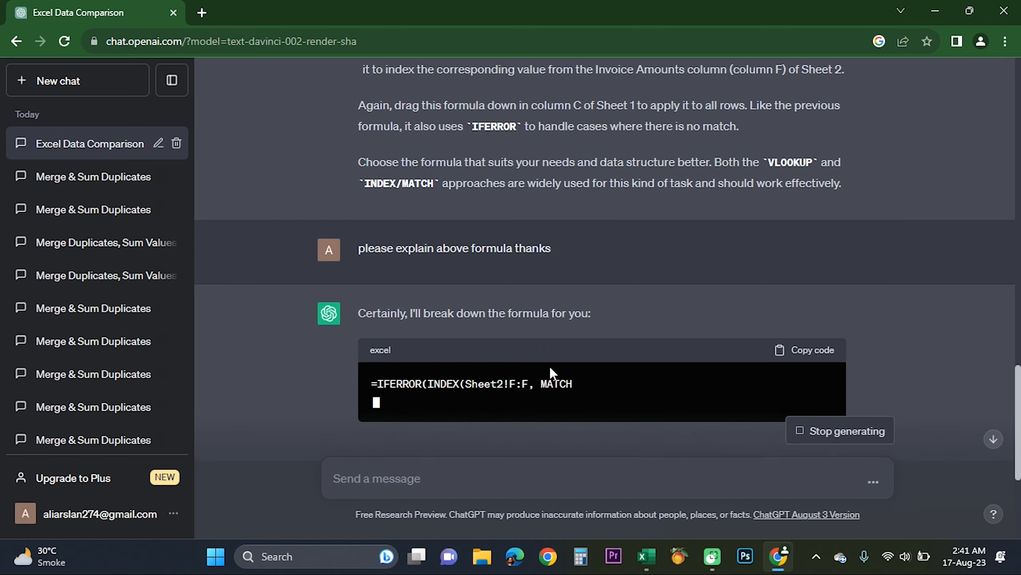
{"action": "scroll", "coordinate": [550, 373], "scroll_direction": "up", "scroll_amount": 1}
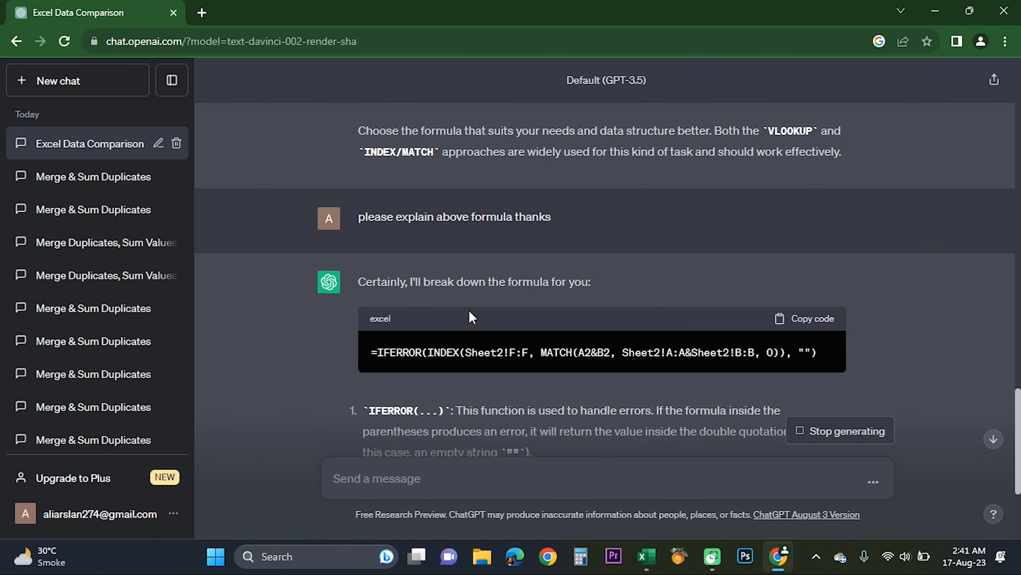
{"action": "scroll", "coordinate": [534, 285], "scroll_direction": "down", "scroll_amount": 1}
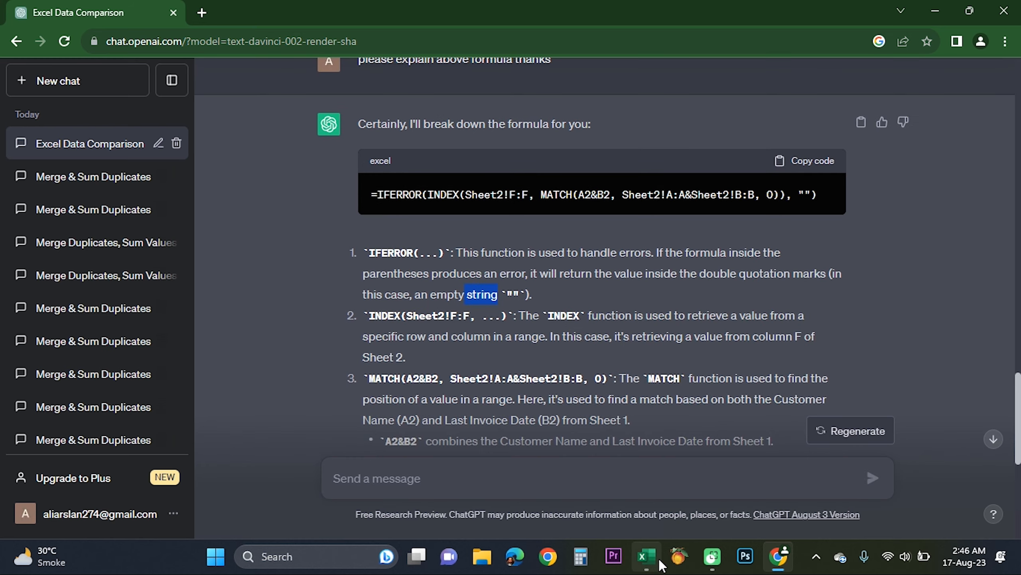
- Switch to Excel and remove the empty-string argument and IFERROR's closing parenthesis from the formula in C259 of Sheet1
{"action": "left_click", "coordinate": [647, 556]}
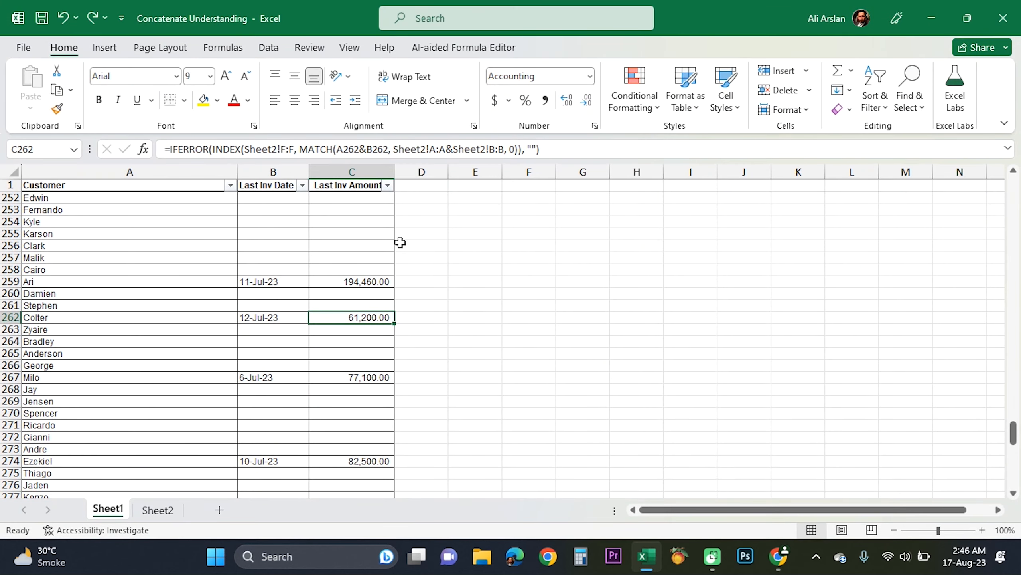
{"action": "left_click", "coordinate": [368, 281]}
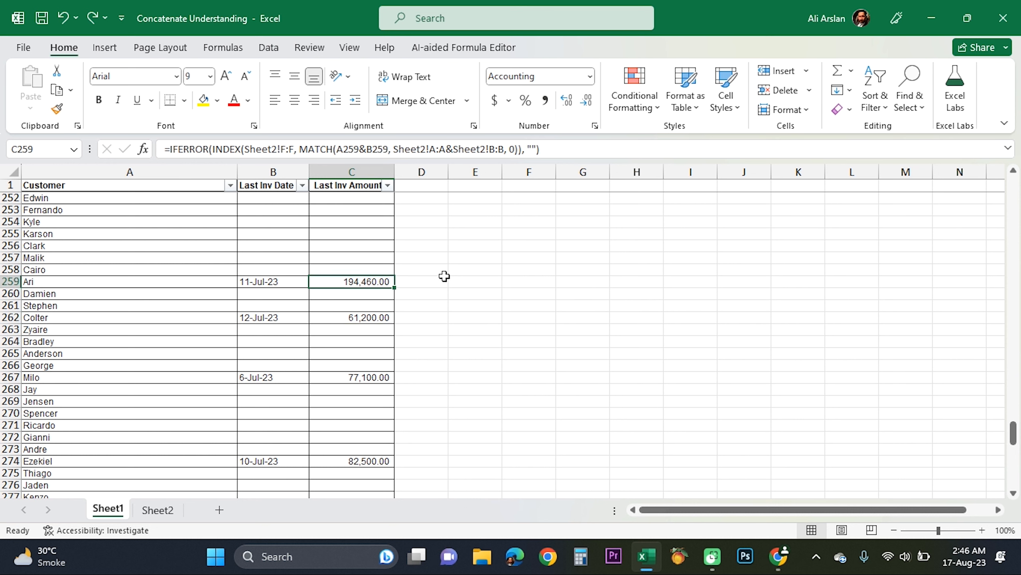
{"action": "left_click", "coordinate": [552, 150]}
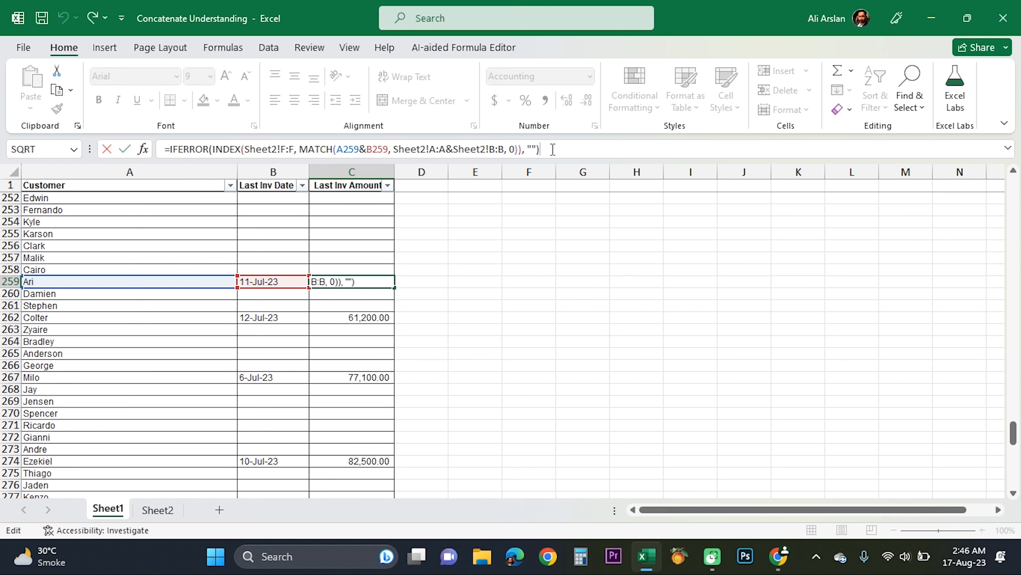
{"action": "key", "text": "BackSpace"}
{"action": "key", "text": "BackSpace"}
{"action": "key", "text": "BackSpace"}
{"action": "key", "text": "BackSpace"}
{"action": "key", "text": "BackSpace"}
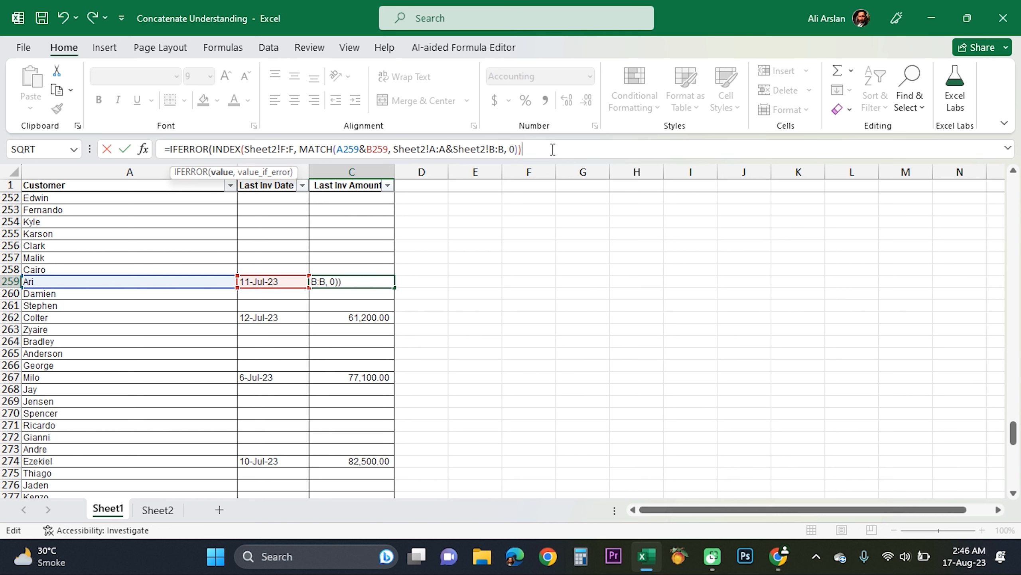
- Remove the IFERROR function name from the formula in C259 and accept Excel's suggested correction of the closing parentheses
{"action": "key", "text": "Left"}
{"action": "key", "text": "Left"}
{"action": "key", "text": "Left"}
{"action": "key", "text": "Left"}
{"action": "key", "text": "Left"}
{"action": "key", "text": "Left"}
{"action": "key", "text": "Left"}
{"action": "key", "text": "Left"}
{"action": "key", "text": "Left"}
{"action": "key", "text": "Left"}
{"action": "key", "text": "Left"}
{"action": "key", "text": "Left"}
{"action": "key", "text": "Left"}
{"action": "key", "text": "Left"}
{"action": "key", "text": "Left"}
{"action": "key", "text": "Left"}
{"action": "key", "text": "Left"}
{"action": "key", "text": "Left"}
{"action": "key", "text": "Left"}
{"action": "key", "text": "Left"}
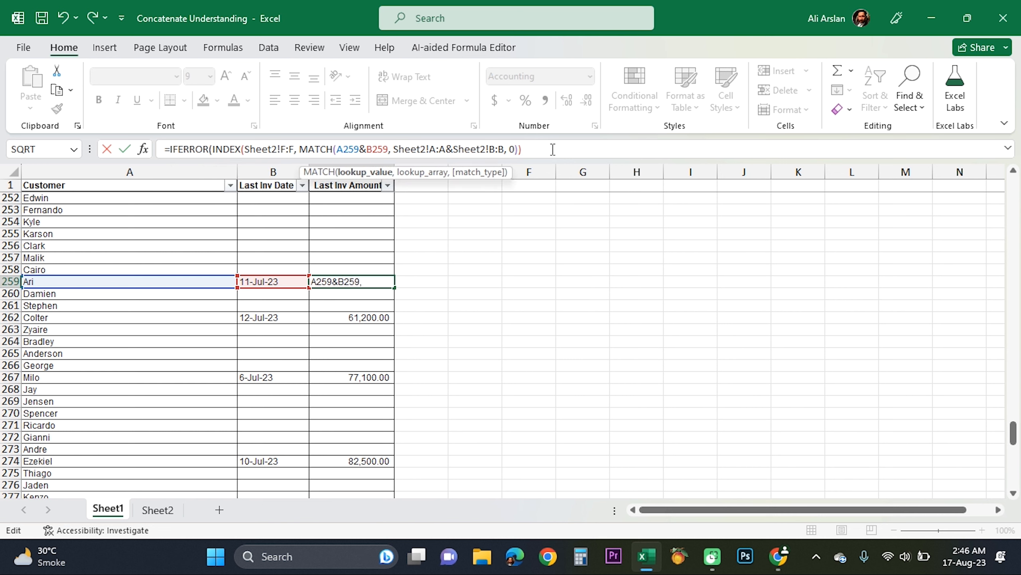
{"action": "key", "text": "Left"}
{"action": "key", "text": "Left"}
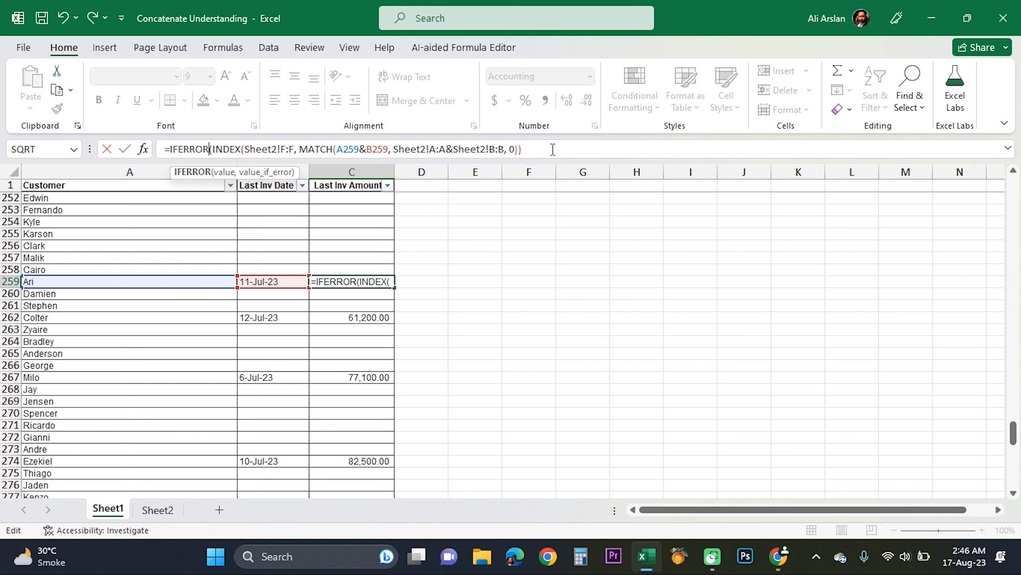
{"action": "key", "text": "BackSpace"}
{"action": "key", "text": "BackSpace"}
{"action": "key", "text": "BackSpace"}
{"action": "key", "text": "BackSpace"}
{"action": "key", "text": "BackSpace"}
{"action": "key", "text": "BackSpace"}
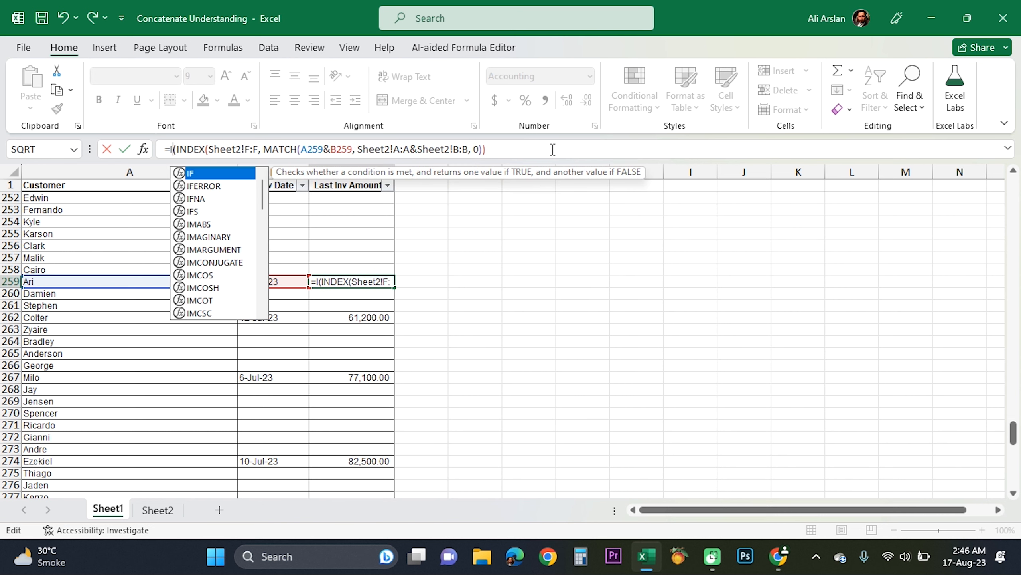
{"action": "key", "text": "BackSpace"}
{"action": "key", "text": "Return"}
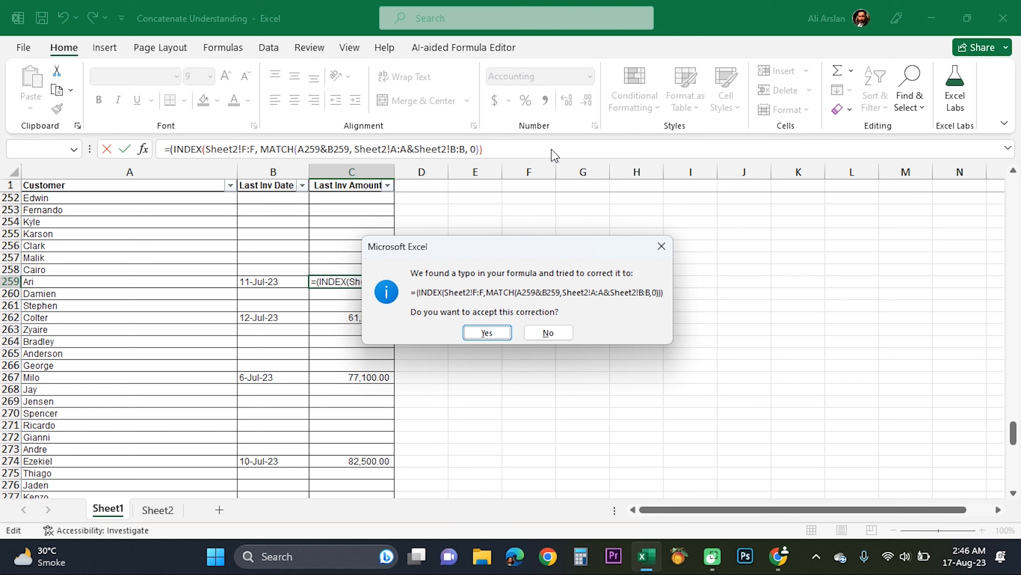
{"action": "key", "text": "Return"}
{"action": "key", "text": "Up"}
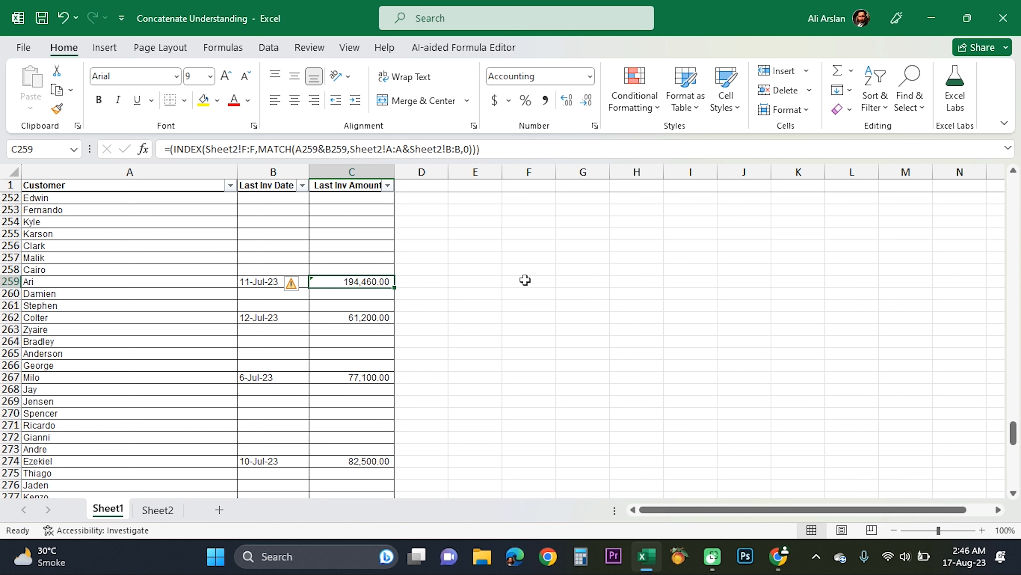
- Compare the IFERROR-free formula and result in C259 with the original IFERROR formulas in C257, C258 and C260
{"action": "key", "text": "Down"}
{"action": "key", "text": "Up"}
{"action": "key", "text": "Up"}
{"action": "key", "text": "Up"}
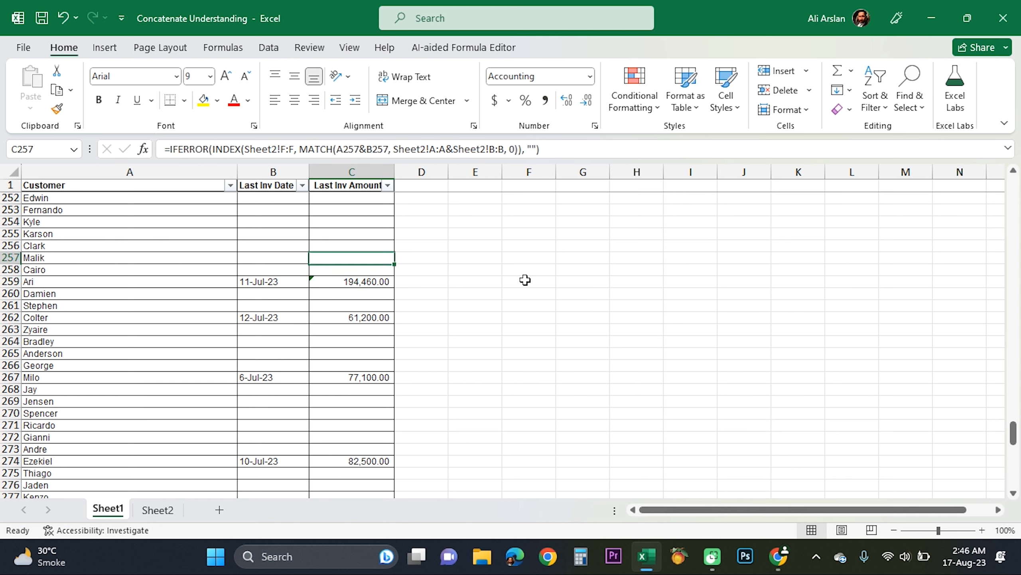
{"action": "key", "text": "Down"}
{"action": "key", "text": "Down"}
{"action": "key", "text": "Down"}
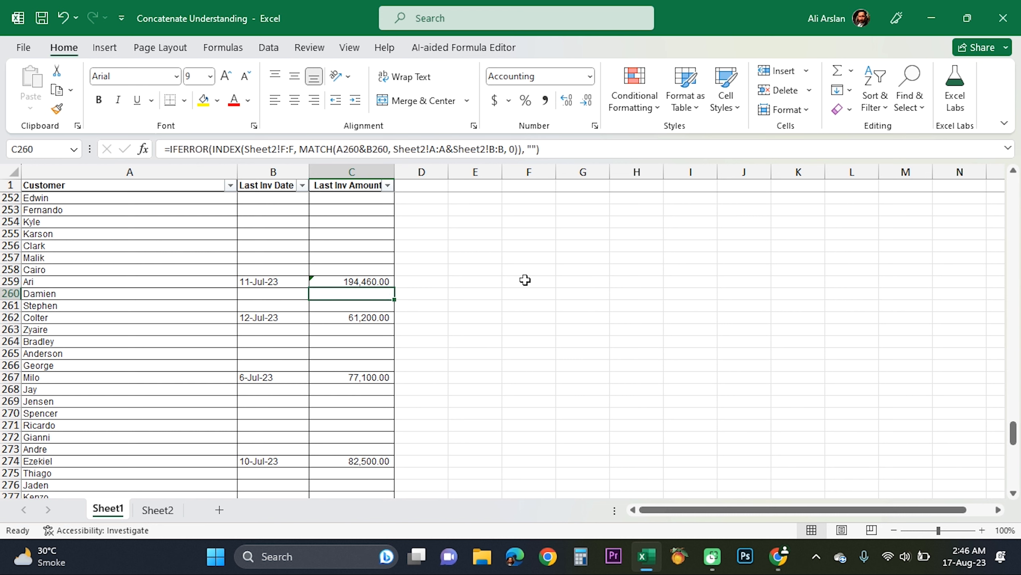
{"action": "key", "text": "Up"}
{"action": "key", "text": "Up"}
{"action": "key", "text": "Up"}
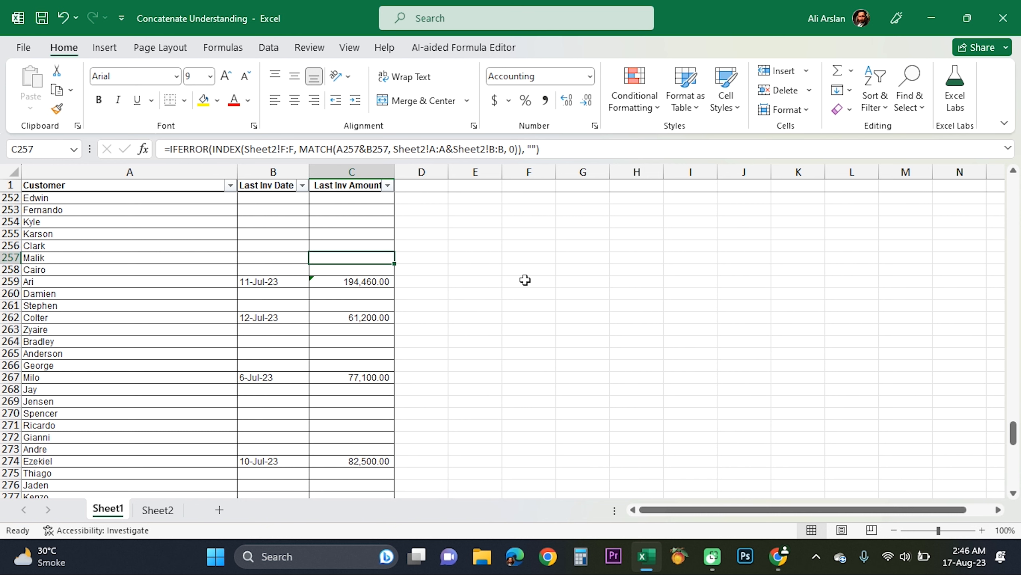
{"action": "key", "text": "Down"}
{"action": "key", "text": "Down"}
{"action": "key", "text": "Down"}
{"action": "key", "text": "Up"}
{"action": "key", "text": "Up"}
{"action": "key", "text": "Up"}
{"action": "key", "text": "Down"}
{"action": "key", "text": "Down"}
{"action": "key", "text": "Down"}
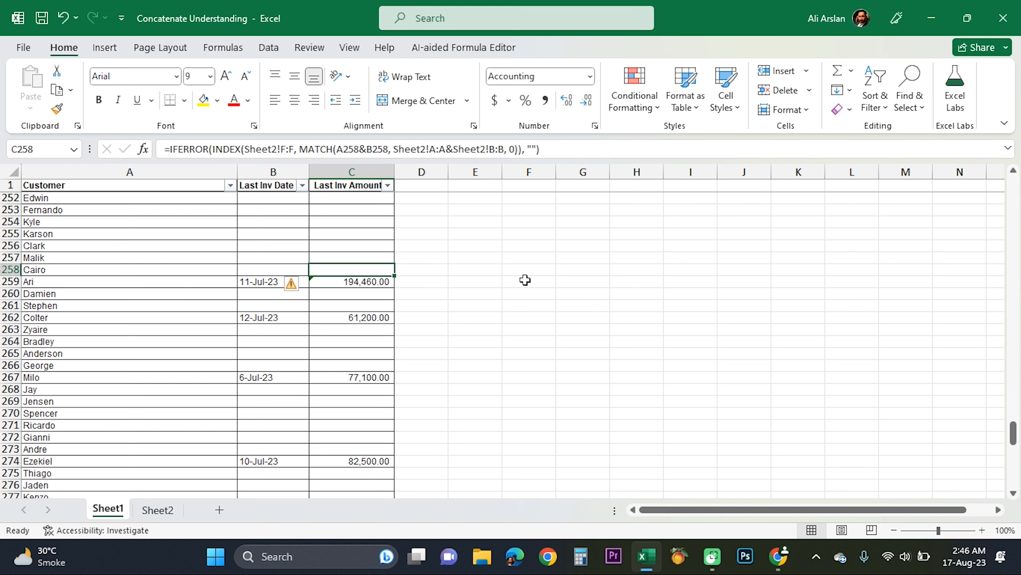
{"action": "key", "text": "Up"}
{"action": "key", "text": "Up"}
{"action": "key", "text": "Down"}
{"action": "key", "text": "Up"}
{"action": "key", "text": "Down"}
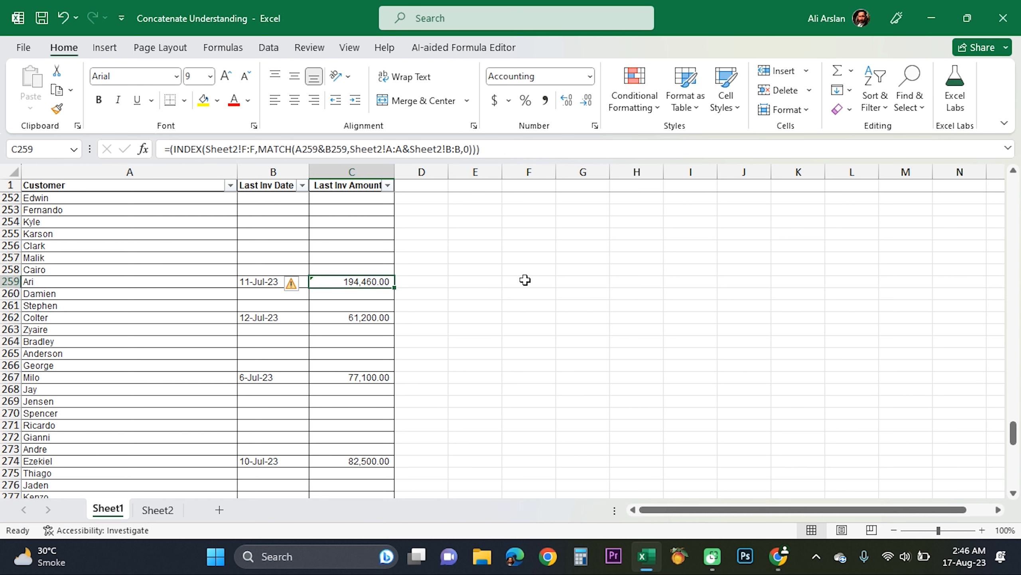
{"action": "key", "text": "Down"}
{"action": "key", "text": "Up"}
{"action": "key", "text": "Up"}
{"action": "key", "text": "Down"}
{"action": "key", "text": "Up"}
{"action": "key", "text": "Up"}
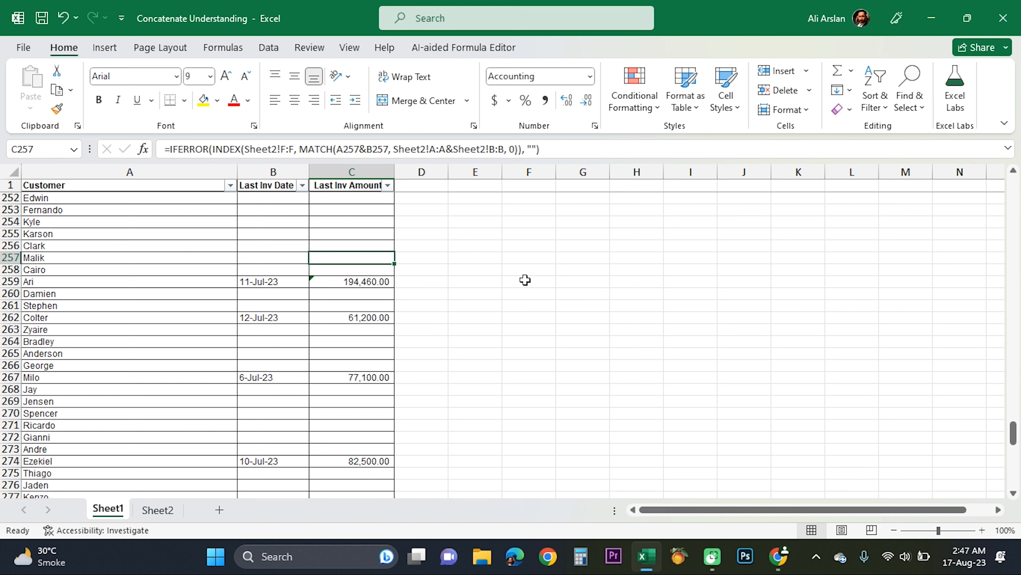
{"action": "key", "text": "Down"}
{"action": "key", "text": "Down"}
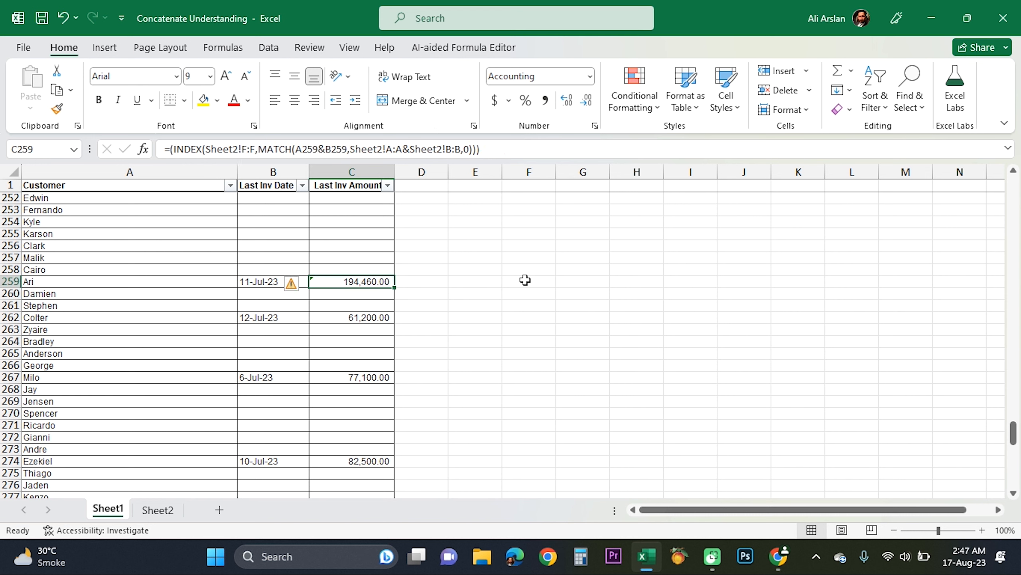
{"action": "key", "text": "Up"}
{"action": "key", "text": "Up"}
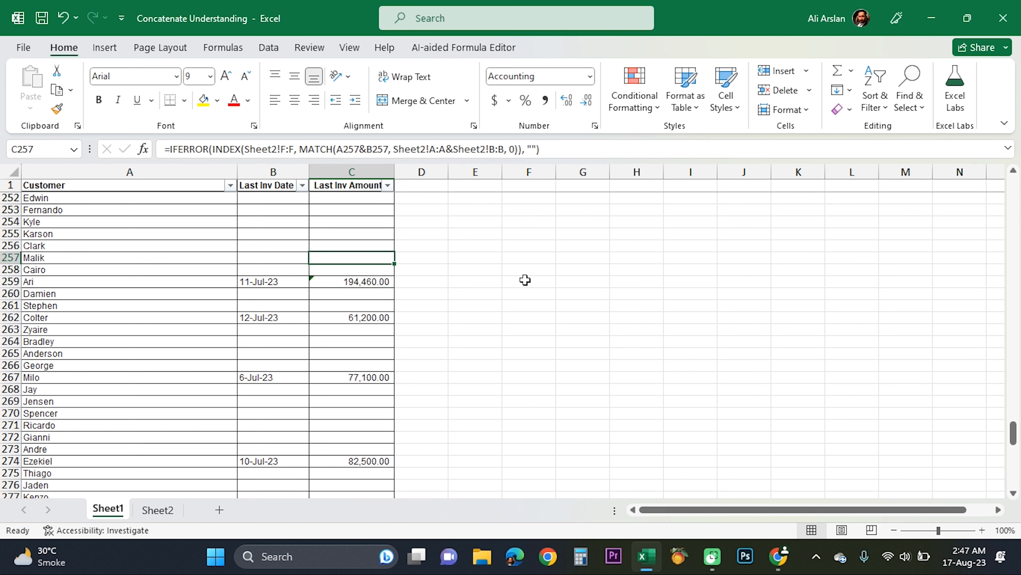
- Undo the removal of IFERROR from the formula in C259
{"action": "key", "text": "Down"}
{"action": "key", "text": "Down"}
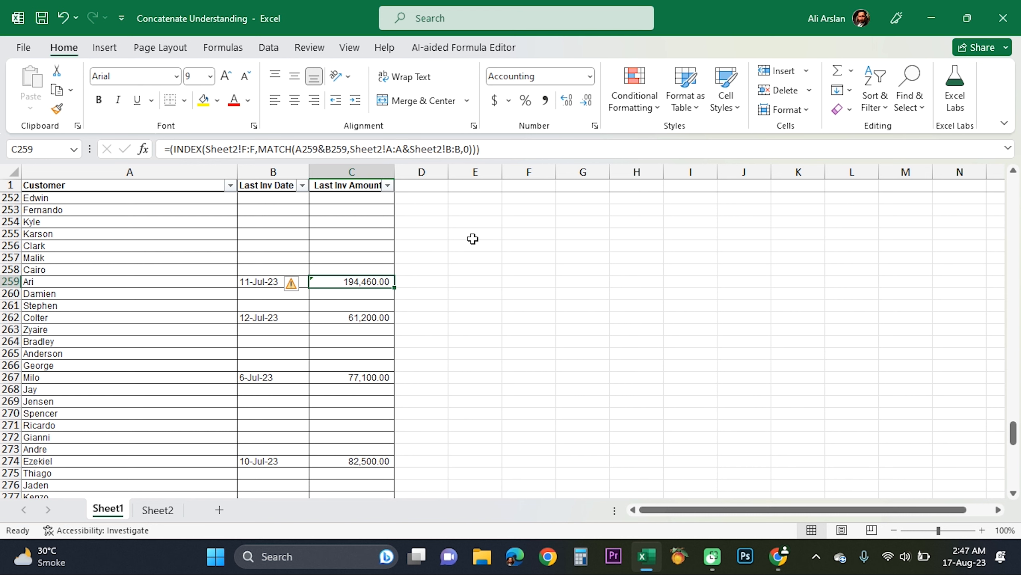
{"action": "key", "text": "ctrl+z"}
{"action": "key", "text": "Up"}
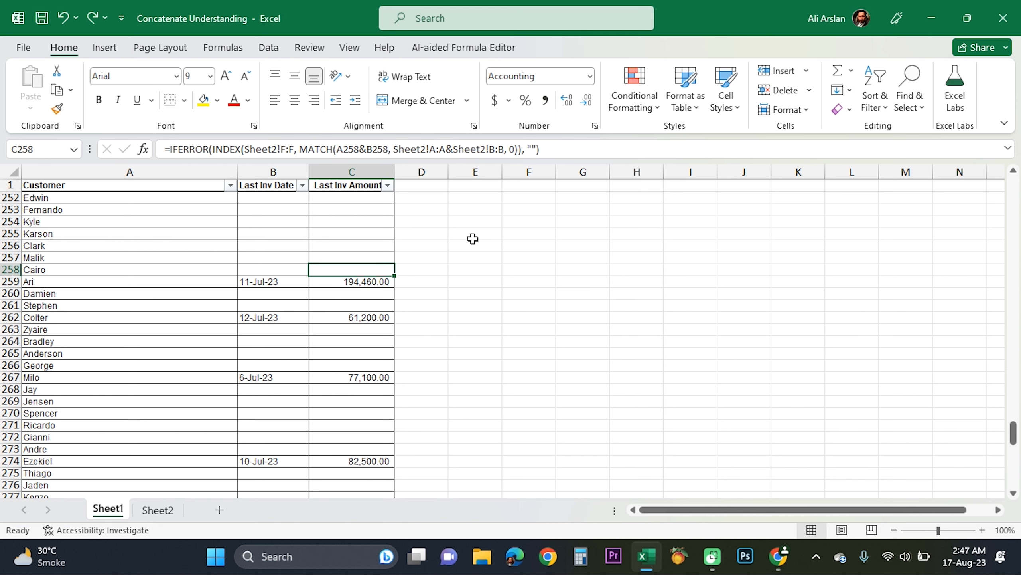
- Switch to ChatGPT and reread its breakdown of the IFERROR, INDEX and MATCH parts of the formula
{"action": "key", "text": "alt+Tab"}
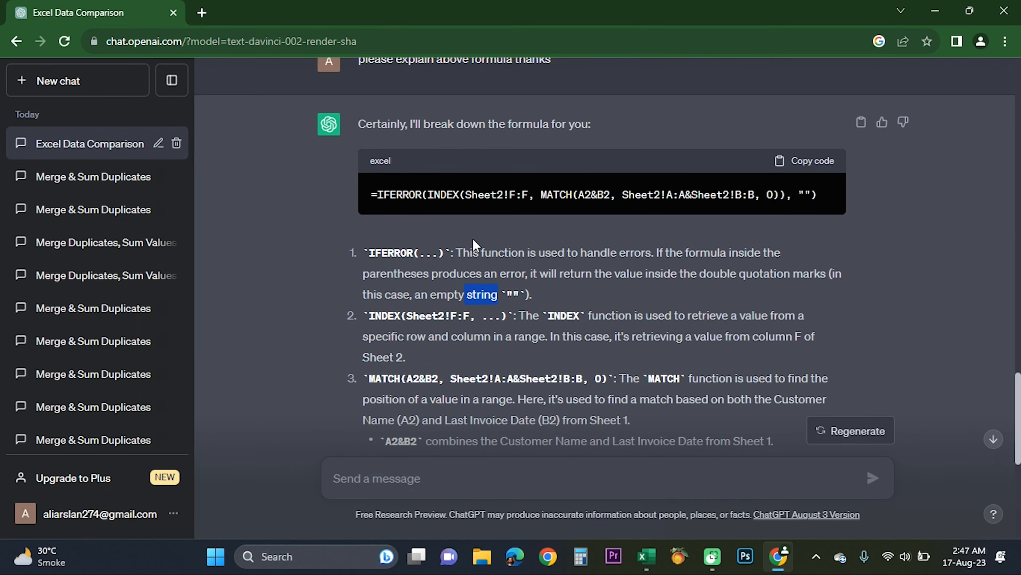
{"action": "scroll", "coordinate": [425, 266], "scroll_direction": "down", "scroll_amount": 2}
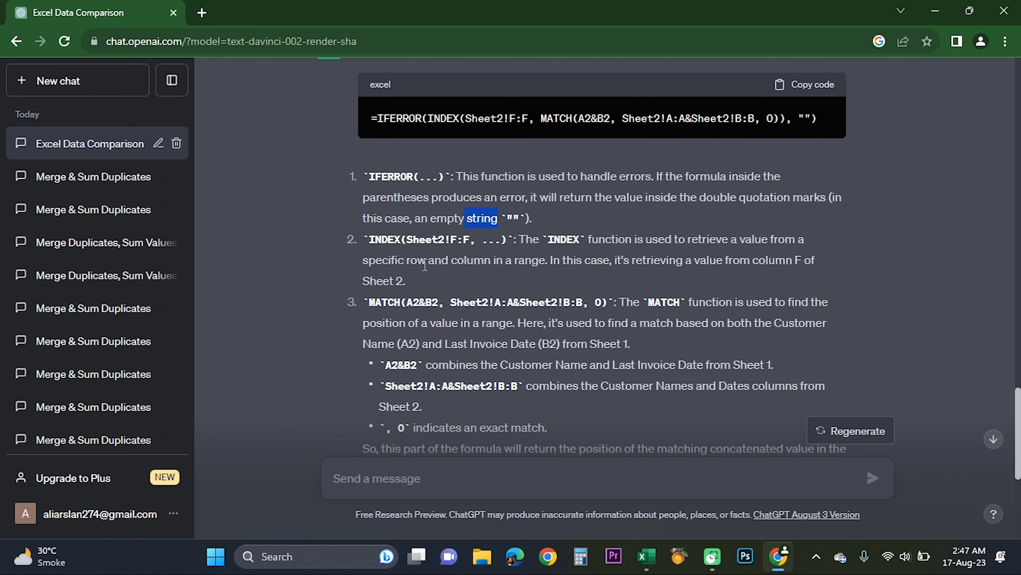
{"action": "scroll", "coordinate": [541, 212], "scroll_direction": "up", "scroll_amount": 2}
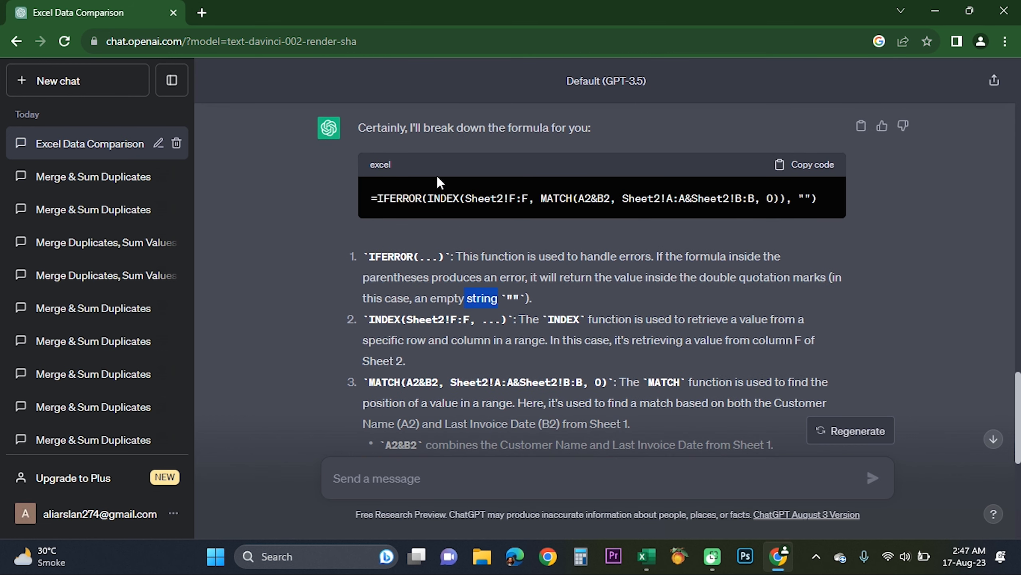
{"action": "scroll", "coordinate": [433, 166], "scroll_direction": "up", "scroll_amount": 2}
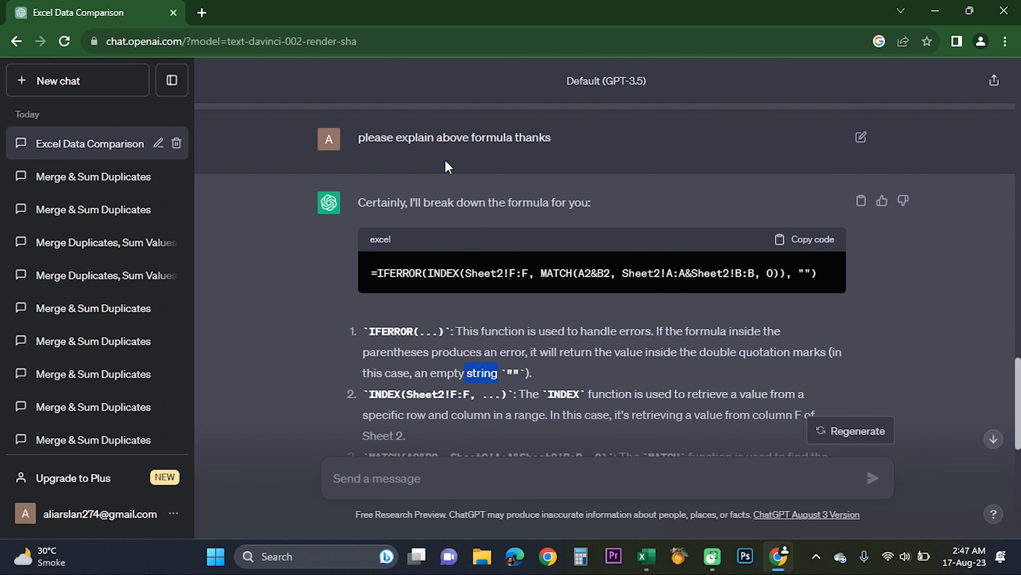
{"action": "scroll", "coordinate": [539, 225], "scroll_direction": "down", "scroll_amount": 1}
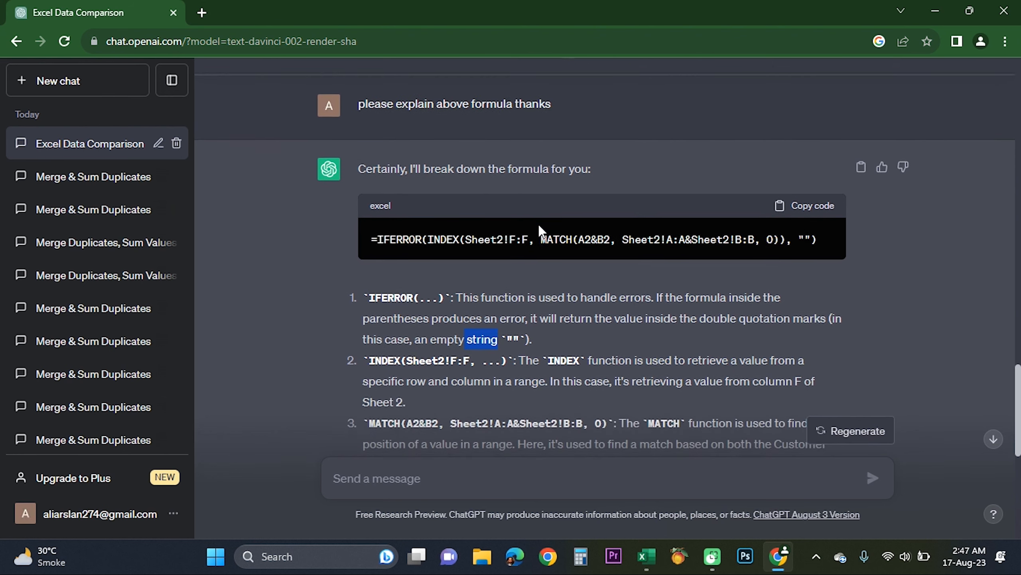
{"action": "scroll", "coordinate": [541, 225], "scroll_direction": "up", "scroll_amount": 2}
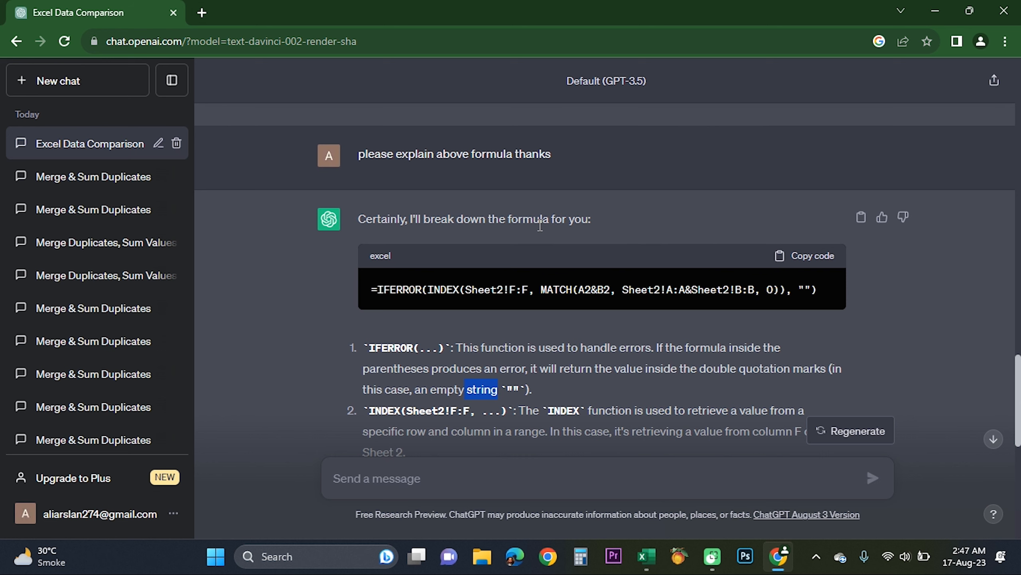
{"action": "scroll", "coordinate": [564, 316], "scroll_direction": "down", "scroll_amount": 3}
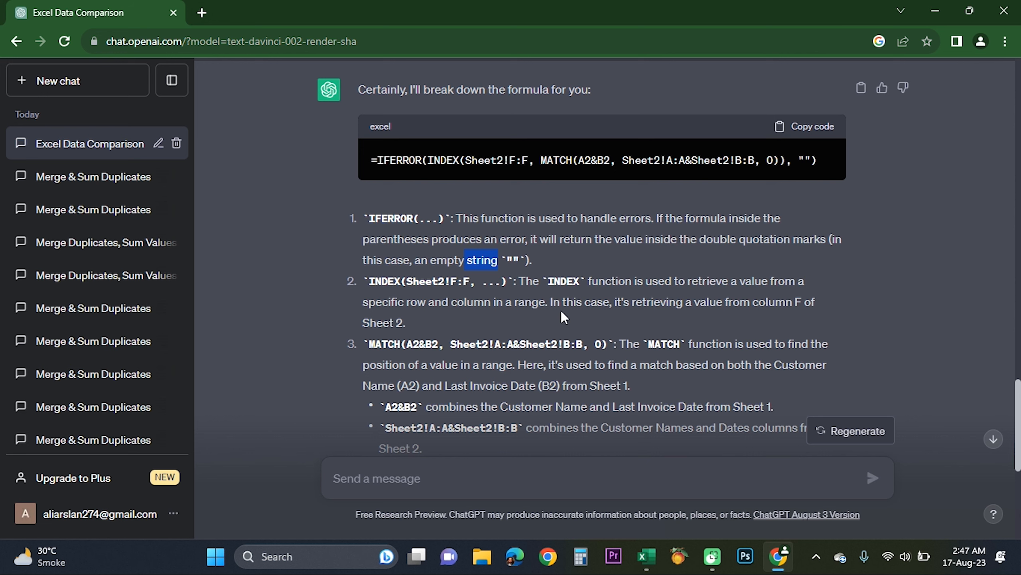
{"action": "scroll", "coordinate": [563, 313], "scroll_direction": "down", "scroll_amount": 2}
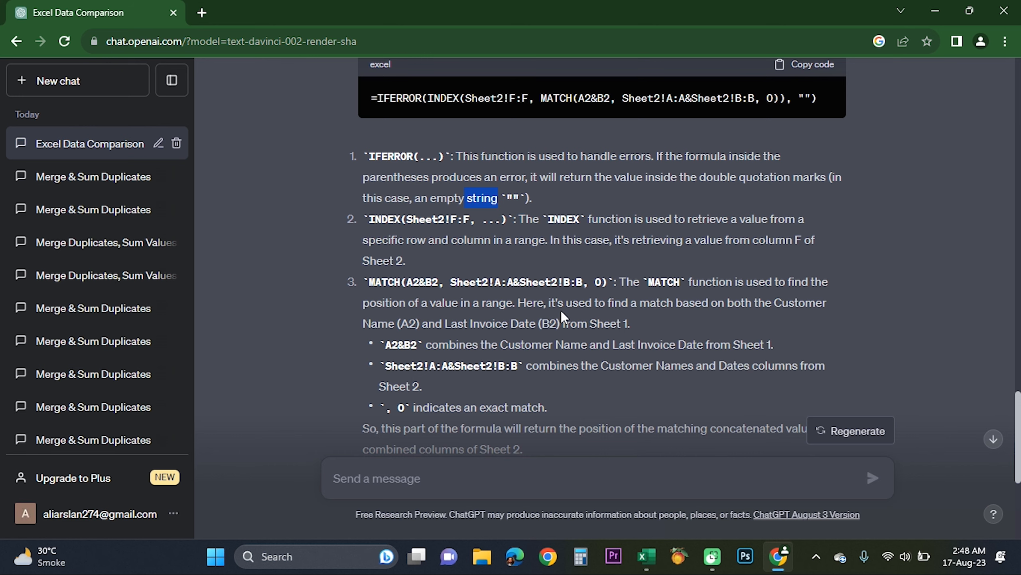
- Start a new ChatGPT conversation, then switch to Excel and add a new worksheet after Sheet1
{"action": "left_click", "coordinate": [90, 91]}
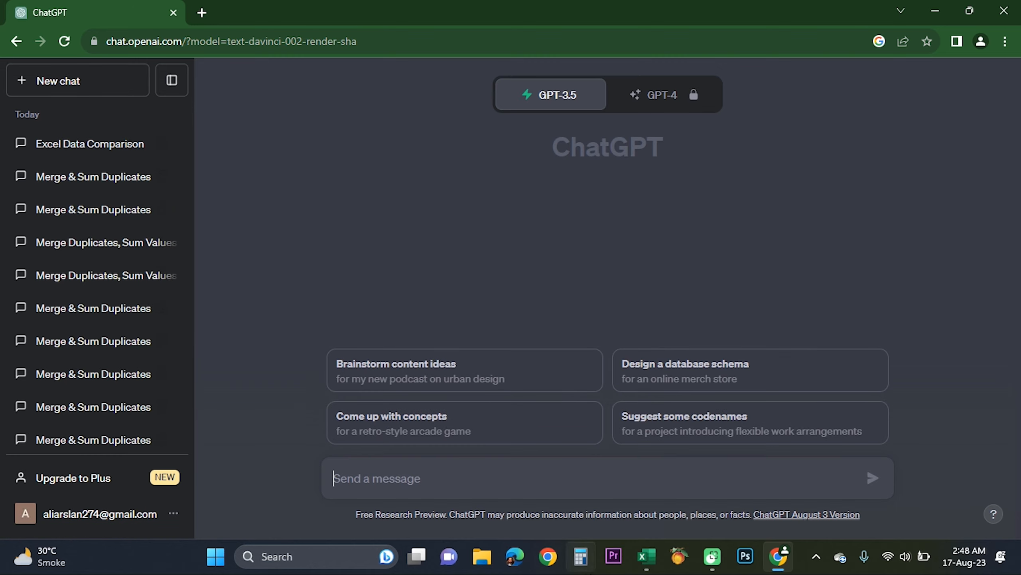
{"action": "left_click", "coordinate": [646, 556]}
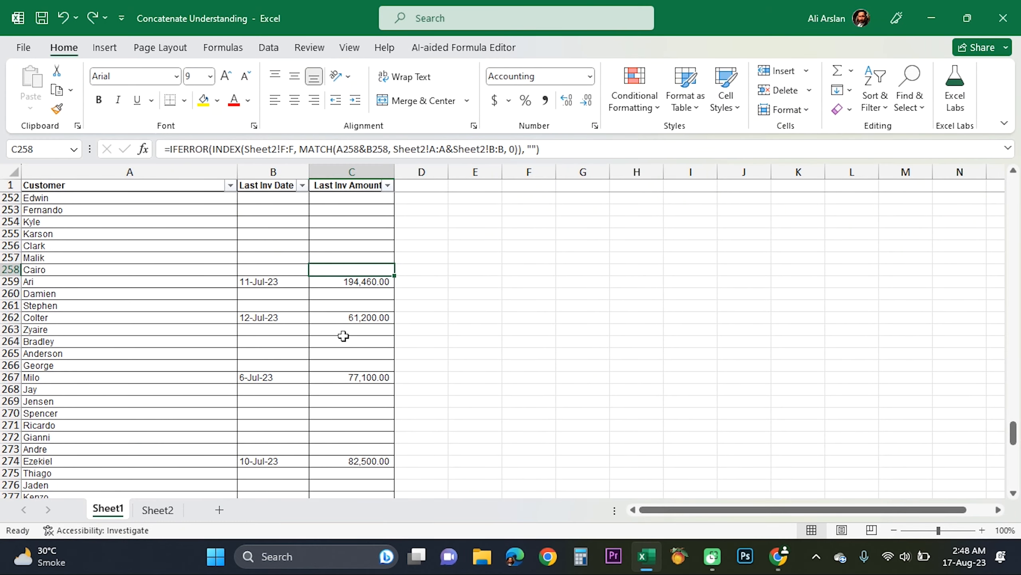
{"action": "left_click", "coordinate": [80, 230]}
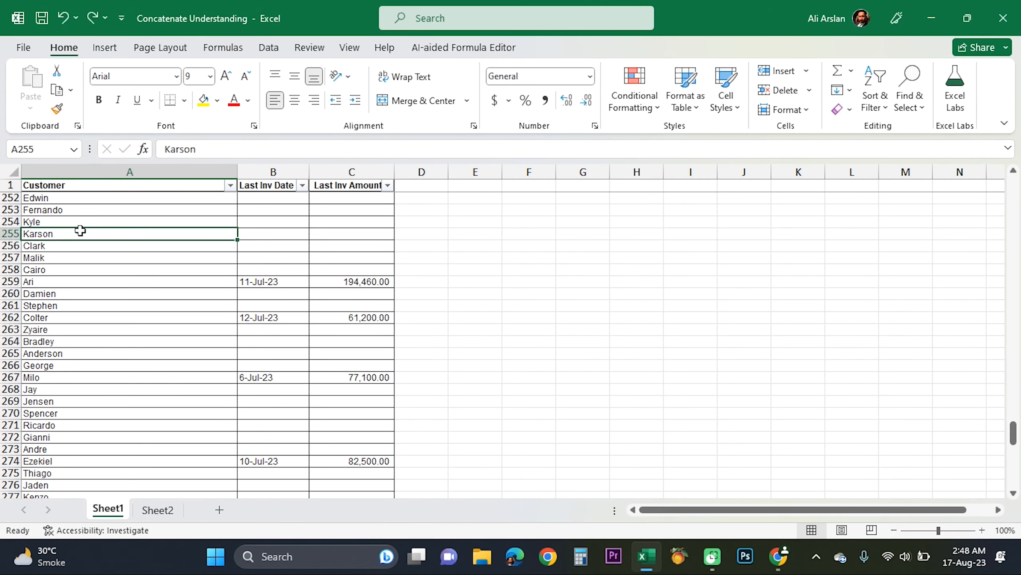
{"action": "left_click", "coordinate": [219, 510]}
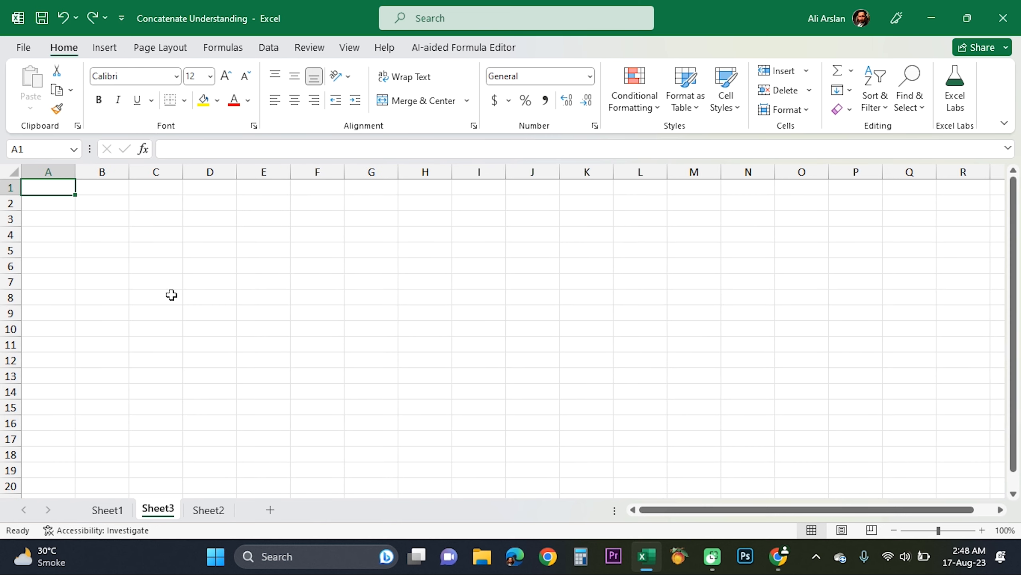
- Enter the header Months in A1 of Sheet3 and the first month, Jan-23, in A2
{"action": "key", "text": "Down"}
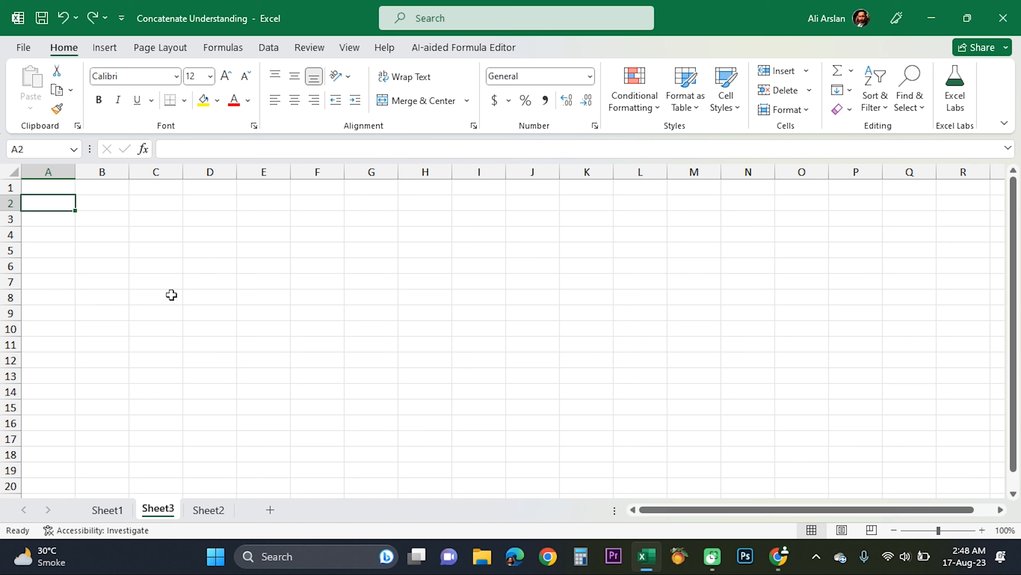
{"action": "key", "text": "Up"}
{"action": "type", "text": "Months"}
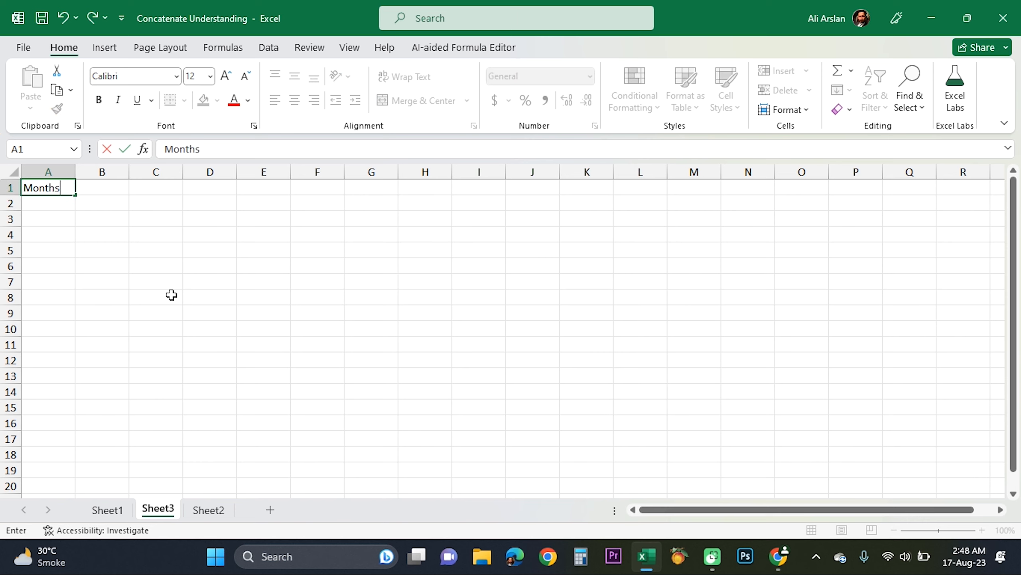
{"action": "key", "text": "Return"}
{"action": "type", "text": "Jan-"}
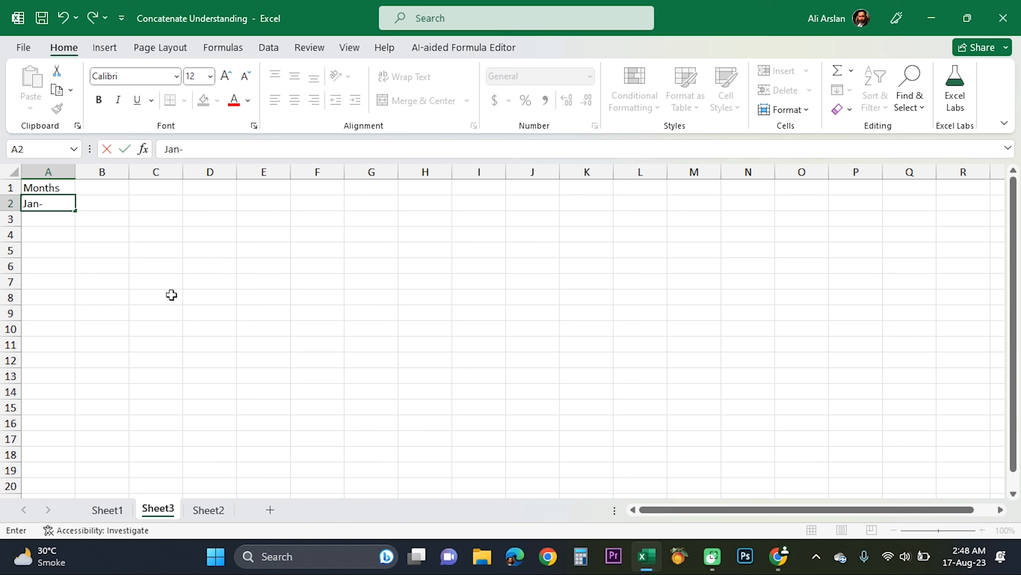
{"action": "type", "text": "23"}
{"action": "key", "text": "Return"}
- Enter the months Feb-23, Mar-23 and Apr-23 in A3 to A5 of the Months column
{"action": "type", "text": "e"}
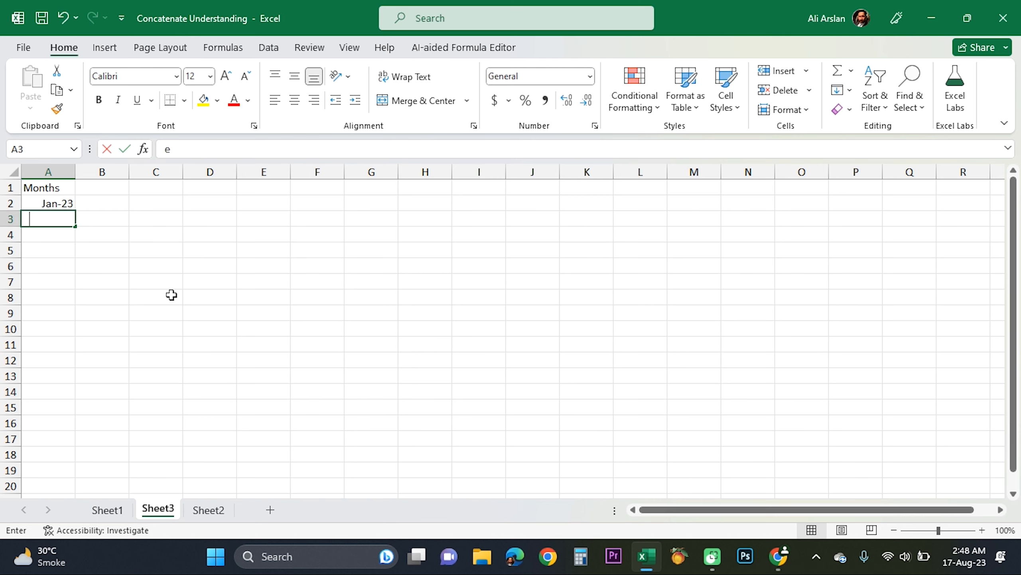
{"action": "type", "text": "b-"}
{"action": "key", "text": "BackSpace"}
{"action": "key", "text": "BackSpace"}
{"action": "key", "text": "BackSpace"}
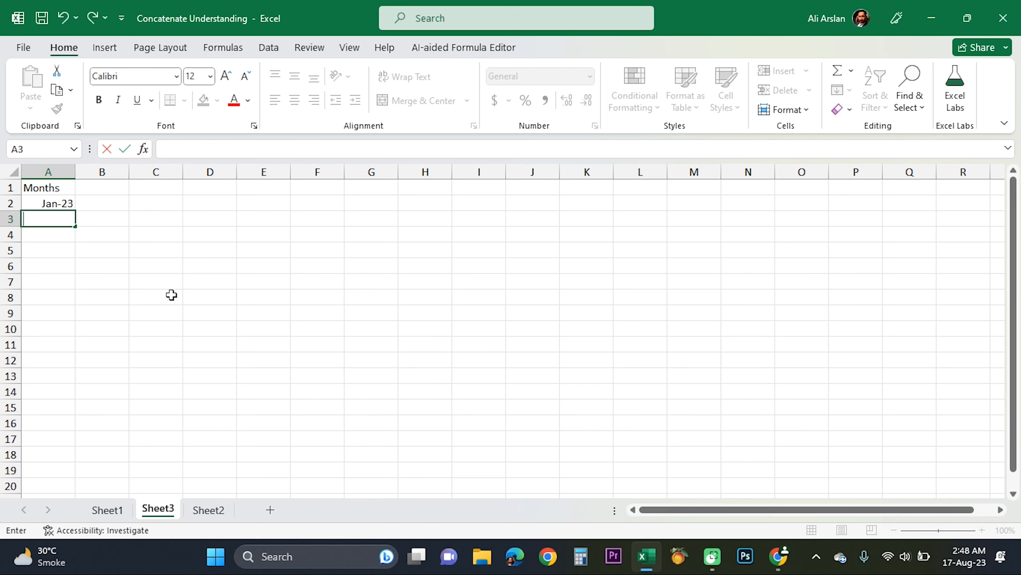
{"action": "type", "text": "Feb-23"}
{"action": "key", "text": "Return"}
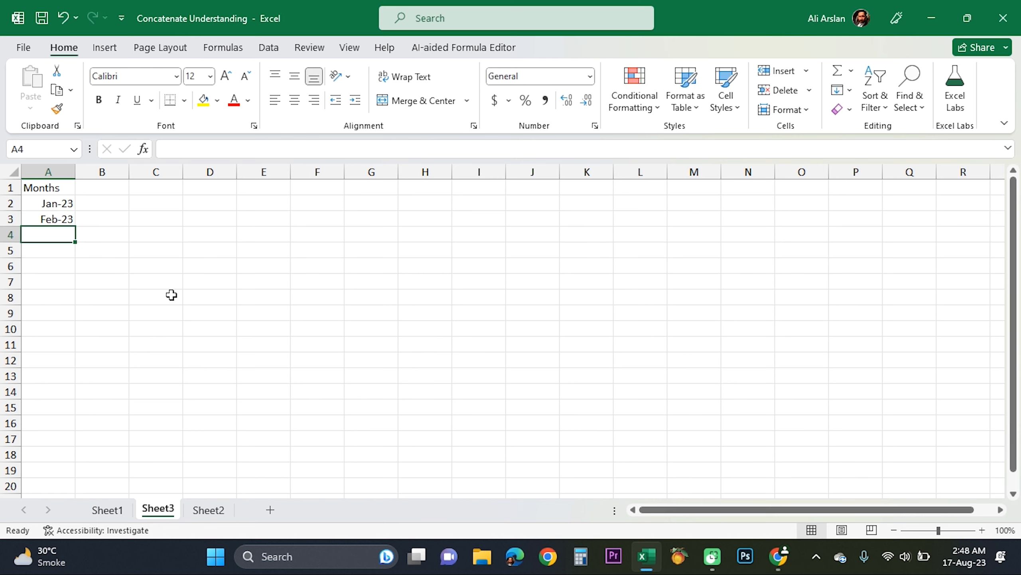
{"action": "type", "text": "Mar-23"}
{"action": "key", "text": "Return"}
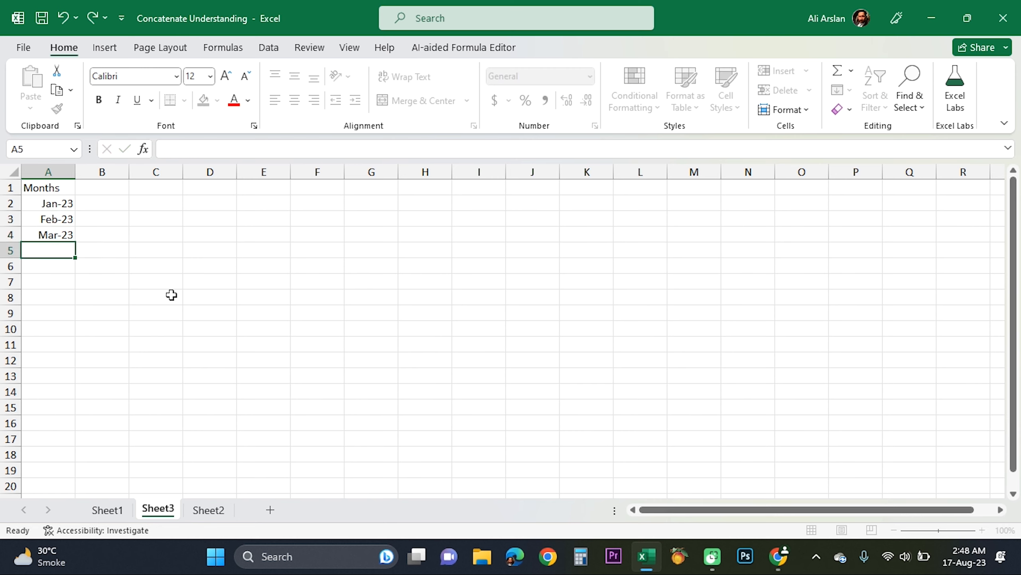
{"action": "type", "text": "Apr-23"}
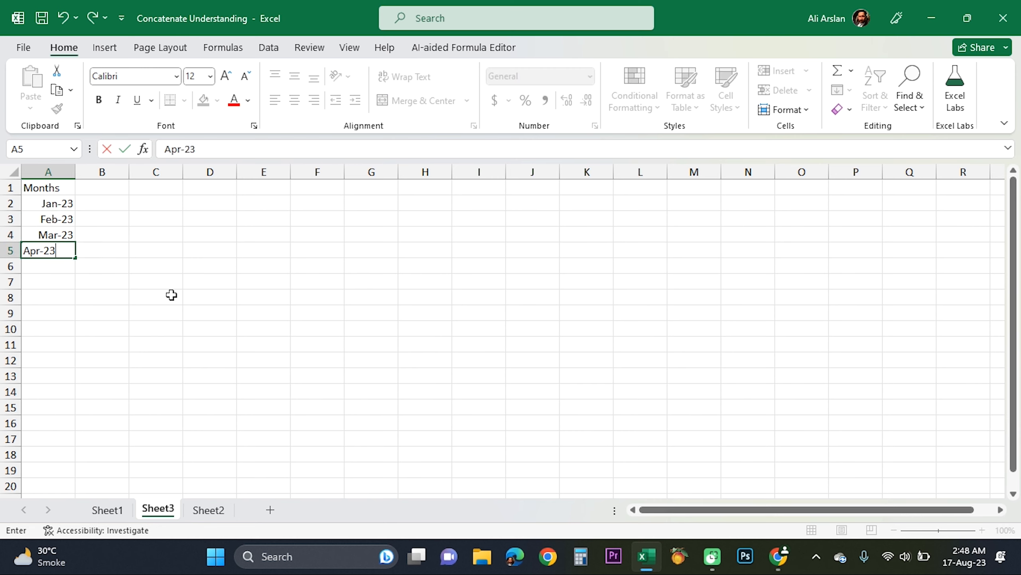
{"action": "key", "text": "Return"}
- Review the date values stored behind the months entered in A3 to A5
{"action": "key", "text": "Up"}
{"action": "key", "text": "shift+Down"}
{"action": "key", "text": "shift+Down"}
{"action": "key", "text": "shift+Down"}
{"action": "key", "text": "shift+Down"}
{"action": "key", "text": "shift+Down"}
{"action": "key", "text": "shift+Down"}
{"action": "key", "text": "shift+Down"}
{"action": "key", "text": "shift+Down"}
{"action": "key", "text": "shift+Down"}
{"action": "key", "text": "shift+Down"}
{"action": "key", "text": "shift+Down"}
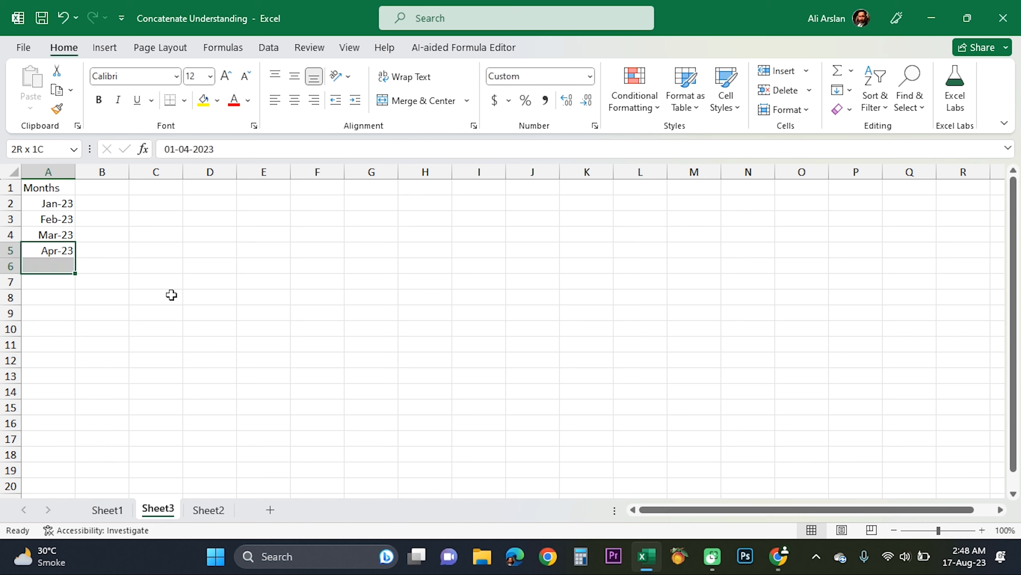
{"action": "key", "text": "Up"}
{"action": "key", "text": "Up"}
{"action": "key", "text": "Up"}
{"action": "key", "text": "Up"}
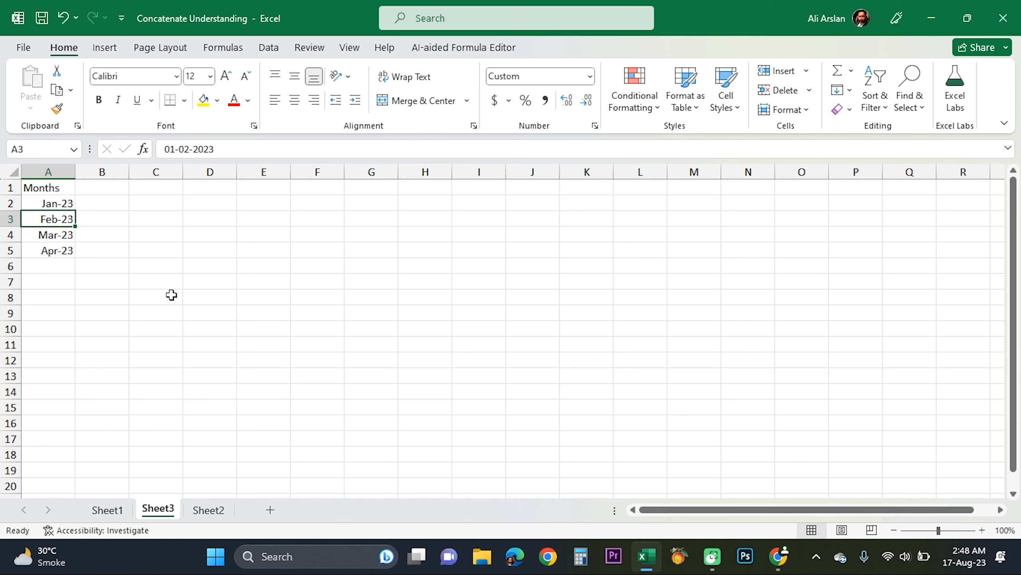
{"action": "key", "text": "Down"}
{"action": "key", "text": "Down"}
{"action": "key", "text": "Down"}
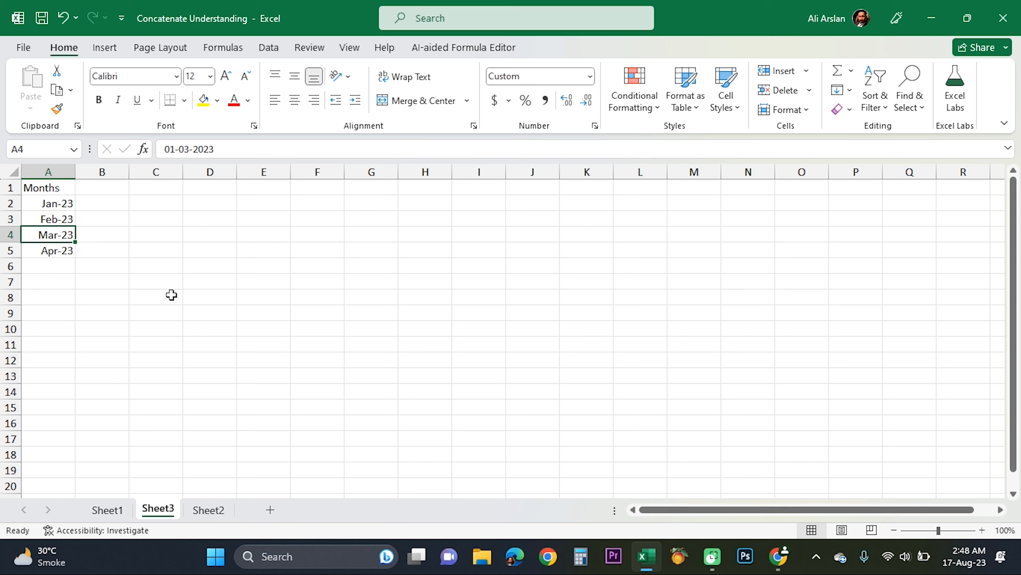
- Enter the formula =A5+30 in A6 to generate the month following April
{"action": "key", "text": "Down"}
{"action": "key", "text": "Down"}
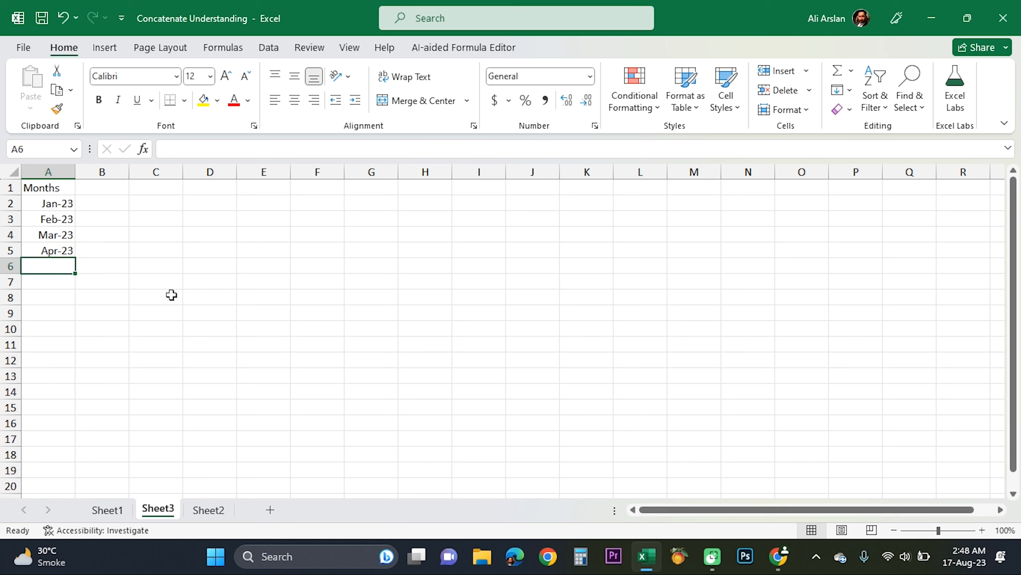
{"action": "type", "text": "=A5+30"}
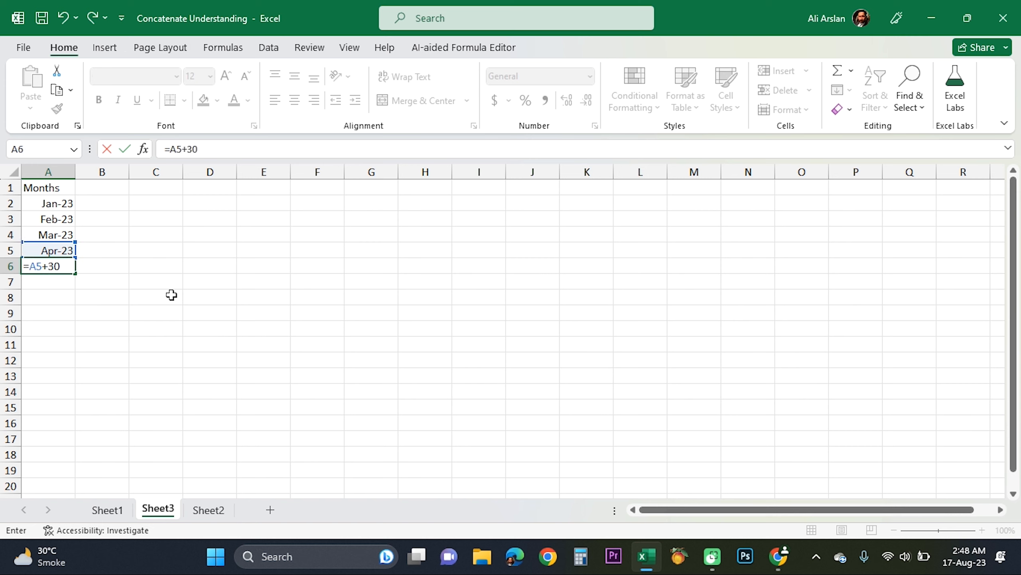
{"action": "key", "text": "Return"}
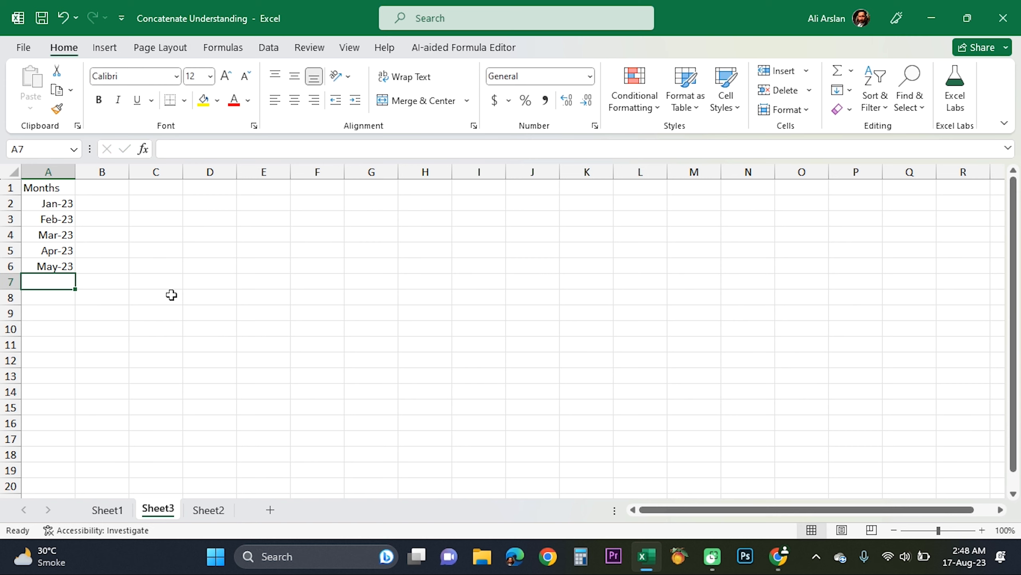
- Fill the 30-day formula from A6 down to A19
{"action": "key", "text": "Up"}
{"action": "key", "text": "shift+Down"}
{"action": "key", "text": "shift+Down"}
{"action": "key", "text": "shift+Down"}
{"action": "key", "text": "shift+Down"}
{"action": "key", "text": "shift+Down"}
{"action": "key", "text": "shift+Down"}
{"action": "key", "text": "shift+Down"}
{"action": "key", "text": "shift+Down"}
{"action": "key", "text": "shift+Down"}
{"action": "key", "text": "shift+Down"}
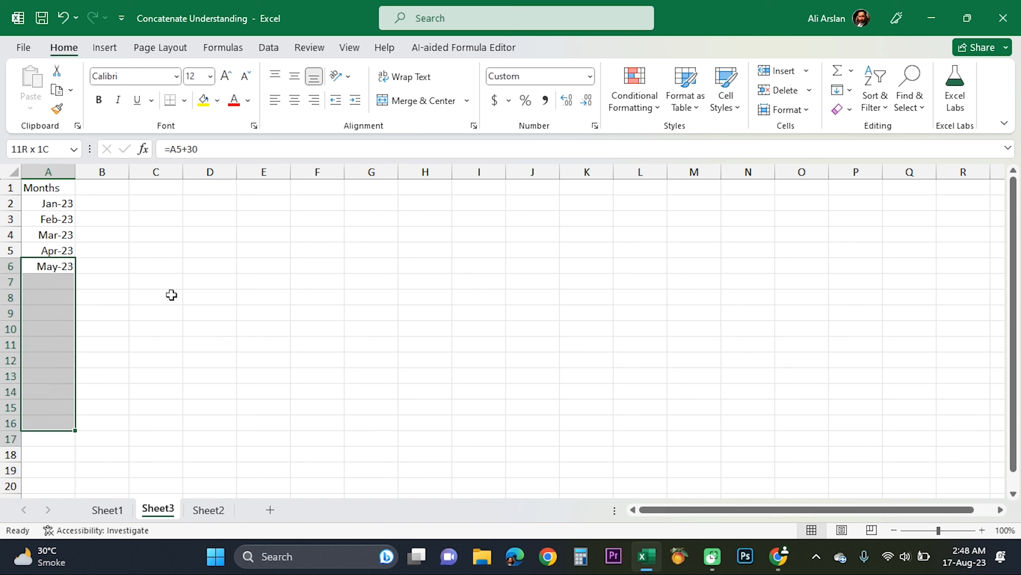
{"action": "key", "text": "shift+Down"}
{"action": "key", "text": "shift+Down"}
{"action": "key", "text": "shift+Down"}
{"action": "key", "text": "ctrl+d"}
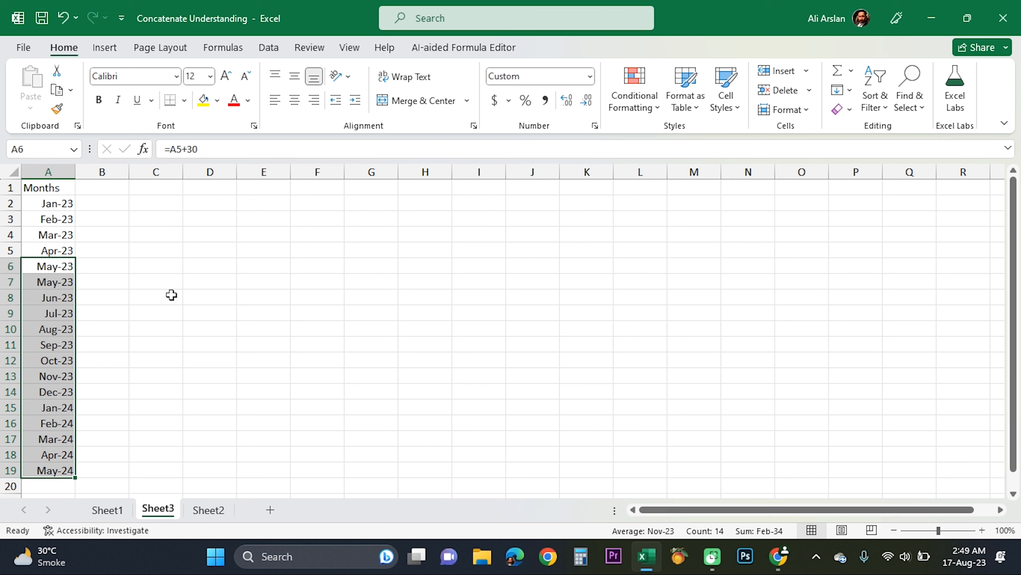
- Extend the 30-day formula fill further down column A, past row 80
{"action": "key", "text": "shift+Down"}
{"action": "key", "text": "shift+Down"}
{"action": "key", "text": "shift+Down"}
{"action": "key", "text": "shift+Down"}
{"action": "key", "text": "shift+Down"}
{"action": "key", "text": "shift+Down"}
{"action": "key", "text": "shift+Down"}
{"action": "key", "text": "shift+Down"}
{"action": "key", "text": "shift+Down"}
{"action": "key", "text": "shift+Down"}
{"action": "key", "text": "shift+Down"}
{"action": "key", "text": "shift+Down"}
{"action": "key", "text": "shift+Down"}
{"action": "key", "text": "shift+Down"}
{"action": "key", "text": "shift+Down"}
{"action": "key", "text": "shift+Down"}
{"action": "key", "text": "shift+Down"}
{"action": "key", "text": "shift+Down"}
{"action": "key", "text": "shift+Down"}
{"action": "key", "text": "shift+Down"}
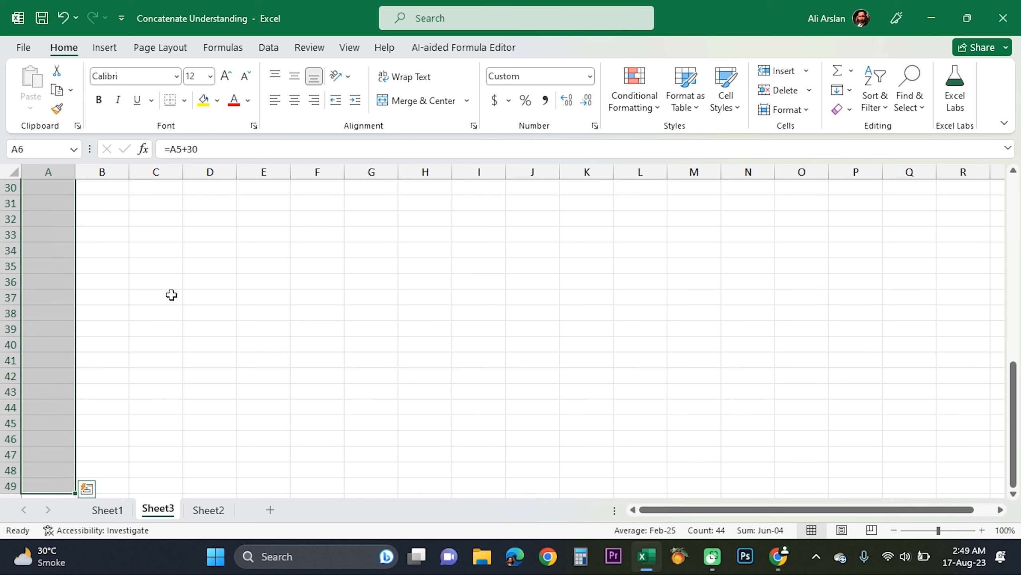
- Examine the filled months down column A for repeated or skipped entries
{"action": "key", "text": "Up"}
{"action": "key", "text": "Down"}
{"action": "key", "text": "Down"}
{"action": "key", "text": "Down"}
{"action": "key", "text": "Down"}
{"action": "key", "text": "Down"}
{"action": "key", "text": "Down"}
{"action": "key", "text": "Down"}
{"action": "key", "text": "Down"}
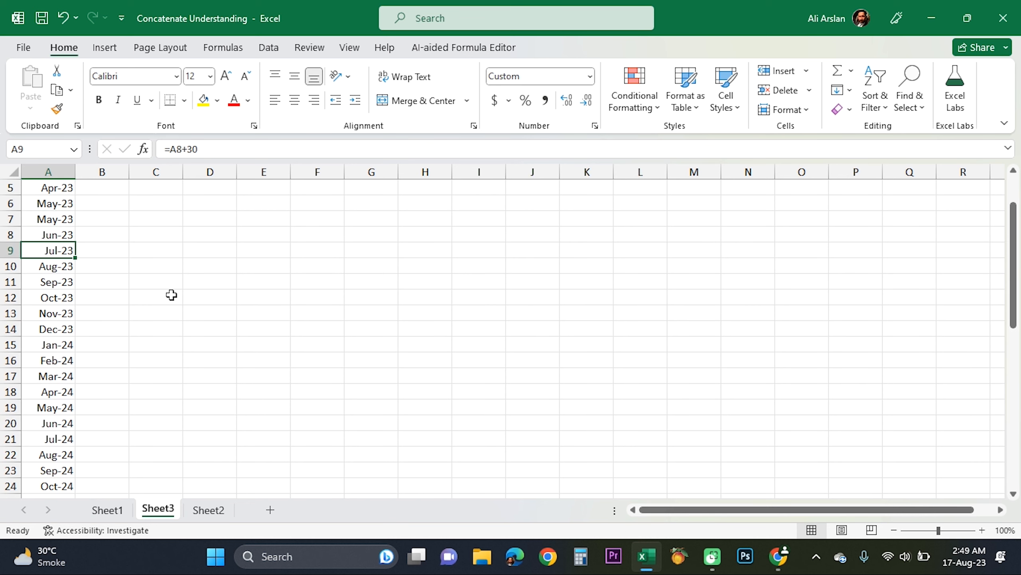
{"action": "key", "text": "Down"}
{"action": "key", "text": "Down"}
{"action": "key", "text": "Down"}
{"action": "key", "text": "Down"}
{"action": "key", "text": "Down"}
{"action": "key", "text": "Down"}
{"action": "key", "text": "Down"}
{"action": "key", "text": "Down"}
{"action": "key", "text": "Down"}
{"action": "key", "text": "Down"}
{"action": "key", "text": "Down"}
{"action": "key", "text": "Down"}
{"action": "key", "text": "Down"}
{"action": "key", "text": "Down"}
{"action": "key", "text": "Down"}
{"action": "key", "text": "Down"}
{"action": "key", "text": "Down"}
{"action": "key", "text": "Down"}
{"action": "key", "text": "Down"}
{"action": "key", "text": "Down"}
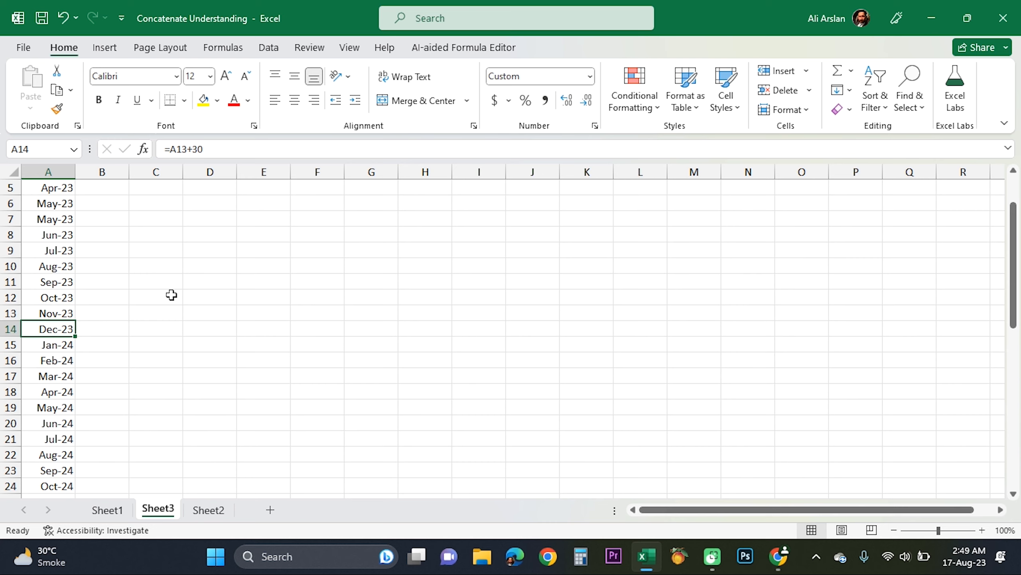
{"action": "key", "text": "Down"}
{"action": "key", "text": "Down"}
{"action": "key", "text": "Down"}
{"action": "key", "text": "Down"}
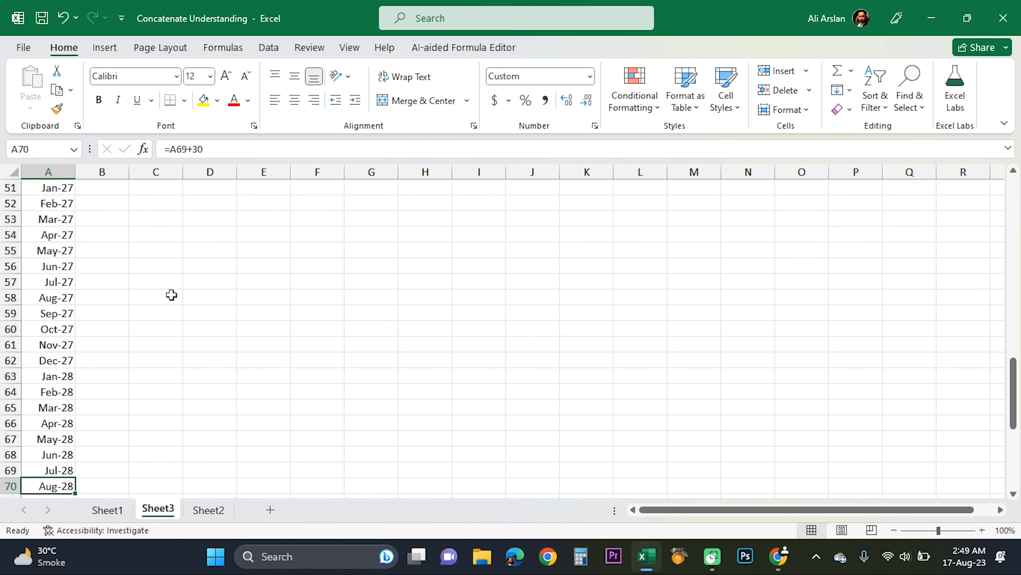
{"action": "key", "text": "Down"}
{"action": "key", "text": "Down"}
{"action": "key", "text": "Down"}
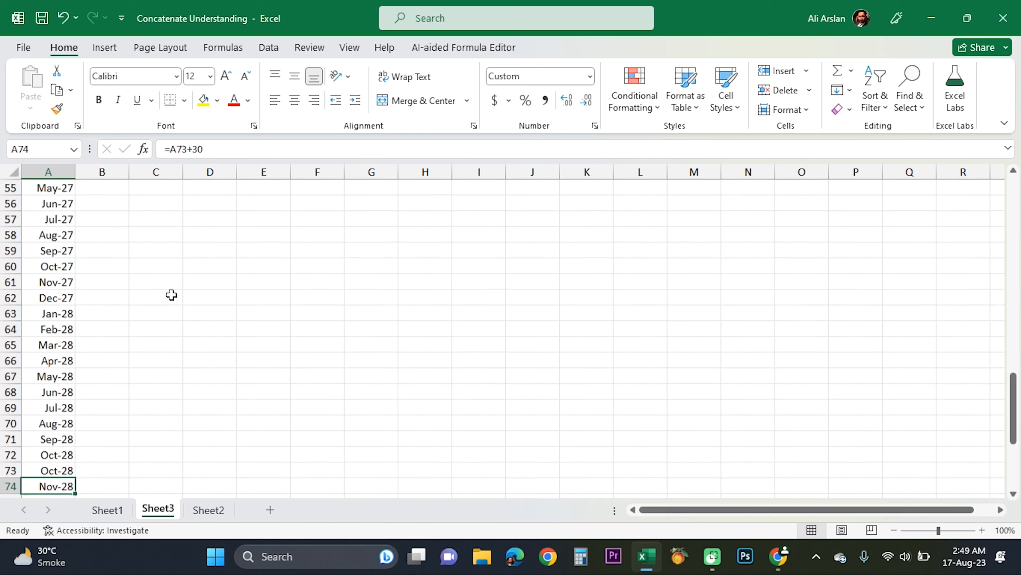
{"action": "key", "text": "Down"}
{"action": "key", "text": "Down"}
{"action": "key", "text": "Down"}
{"action": "key", "text": "Down"}
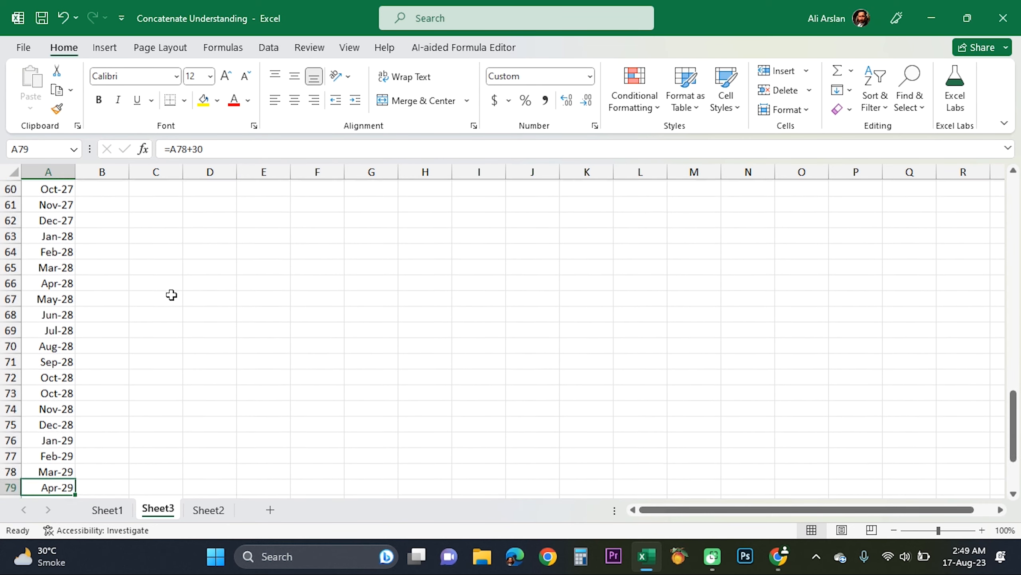
- Inspect the formulas and months around A71 to A73 more closely
{"action": "key", "text": "Up"}
{"action": "key", "text": "Up"}
{"action": "key", "text": "Up"}
{"action": "key", "text": "Up"}
{"action": "key", "text": "Up"}
{"action": "key", "text": "Up"}
{"action": "key", "text": "Up"}
{"action": "key", "text": "Up"}
{"action": "key", "text": "Up"}
{"action": "key", "text": "Up"}
{"action": "key", "text": "Up"}
{"action": "key", "text": "Up"}
{"action": "key", "text": "Down"}
{"action": "key", "text": "Down"}
{"action": "key", "text": "Down"}
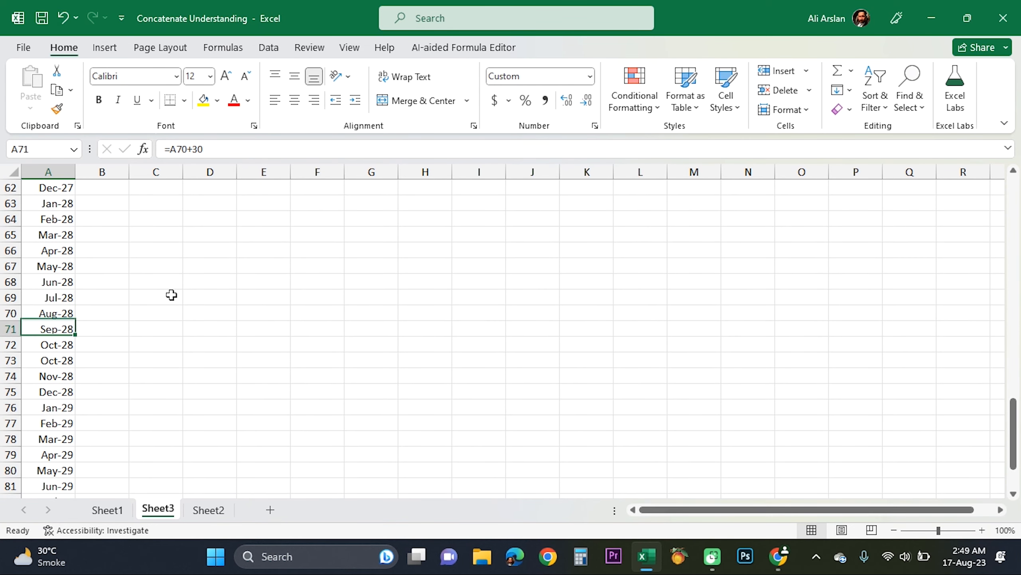
{"action": "key", "text": "Down"}
{"action": "key", "text": "Down"}
{"action": "key", "text": "Down"}
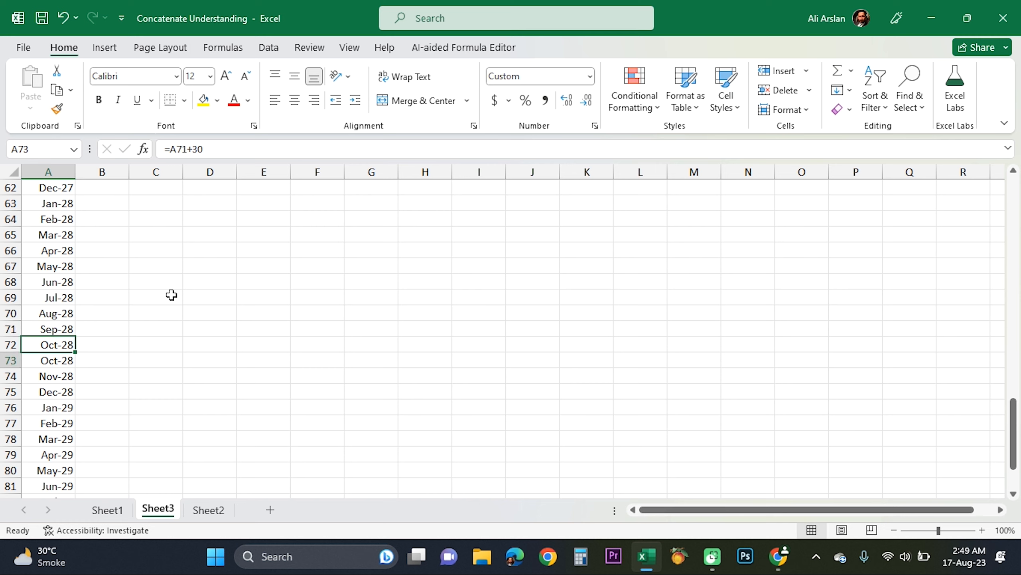
{"action": "key", "text": "Up"}
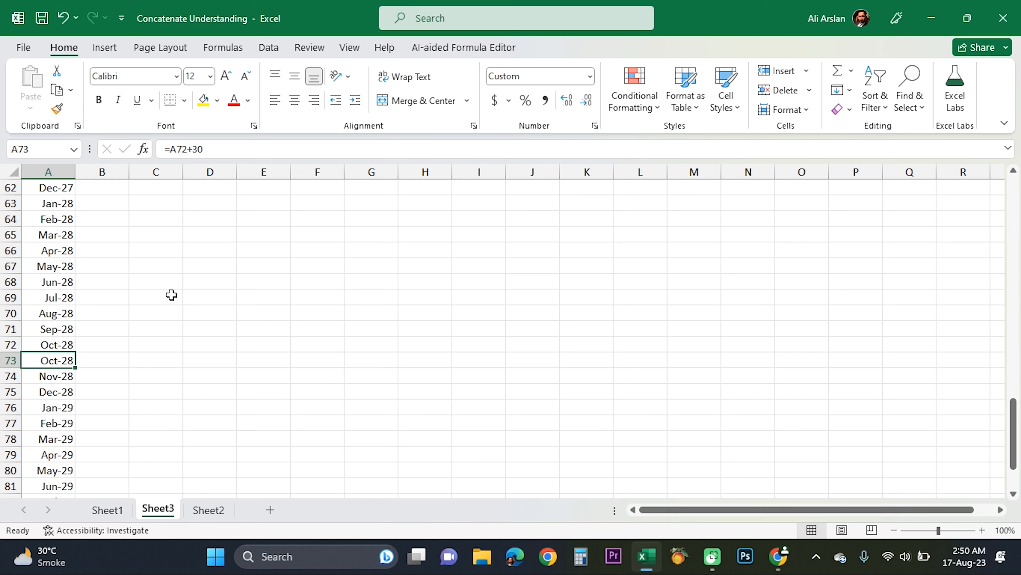
- Clear all the months from A2 downward, keeping the Months header in A1
{"action": "key", "text": "ctrl+Home"}
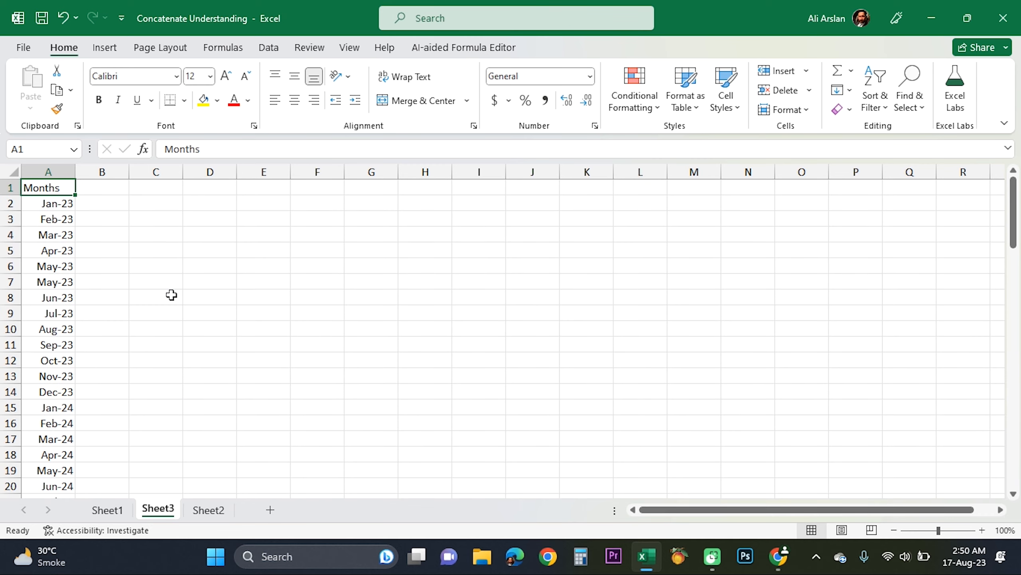
{"action": "key", "text": "Down"}
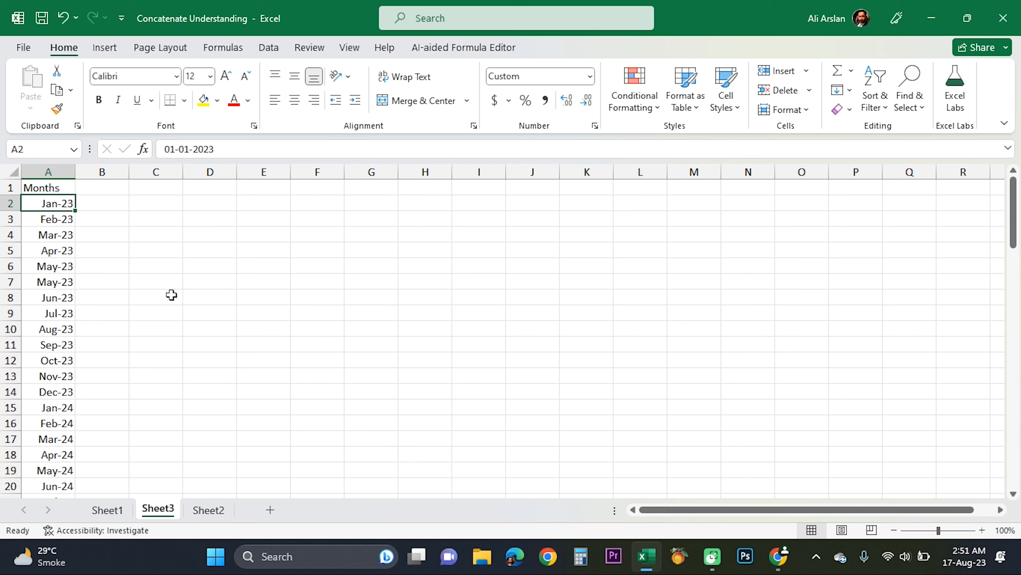
{"action": "key", "text": "ctrl+shift+Down"}
{"action": "key", "text": "Delete"}
{"action": "key", "text": "ctrl+BackSpace"}
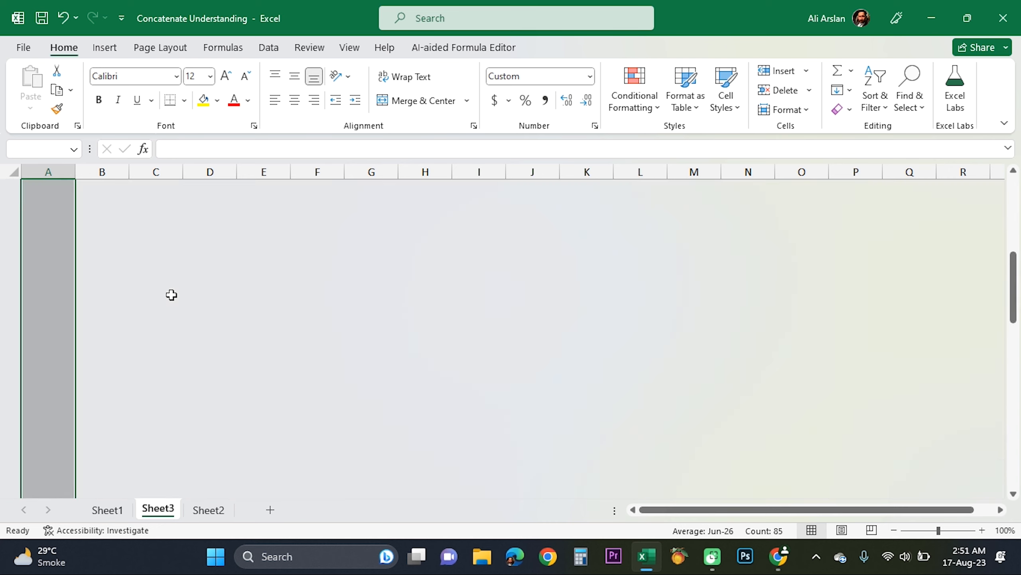
{"action": "key", "text": "Up"}
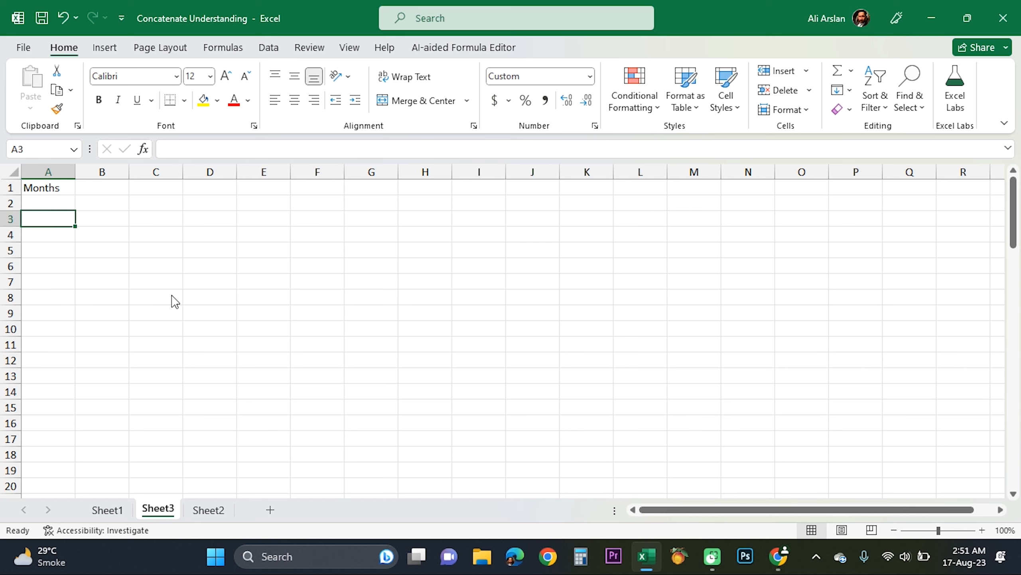
- Switch to ChatGPT and request a formula creating a chain of months from January 2023 to December 2030 in column A
{"action": "key", "text": "alt+Tab"}
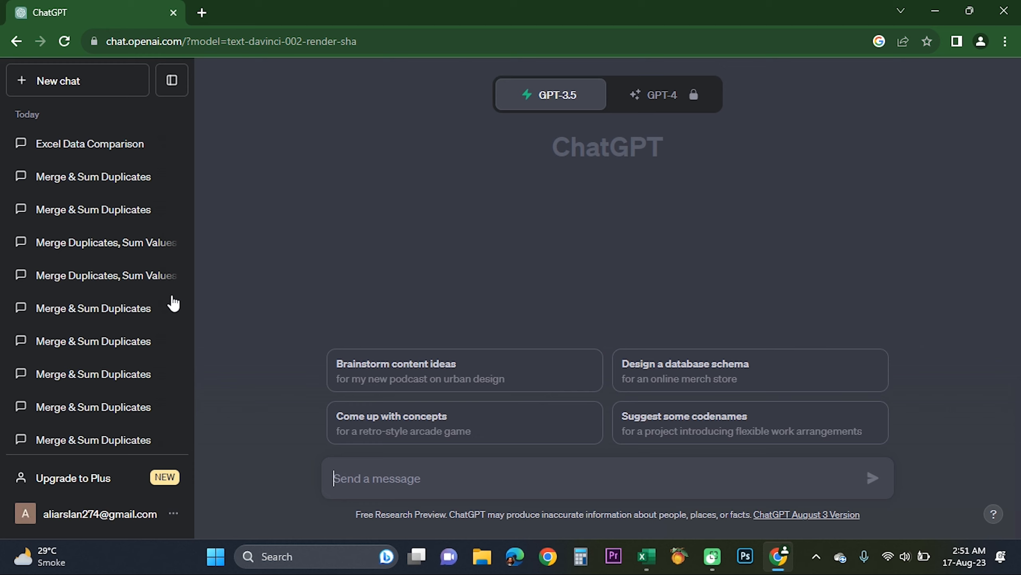
{"action": "type", "text": "i wan"}
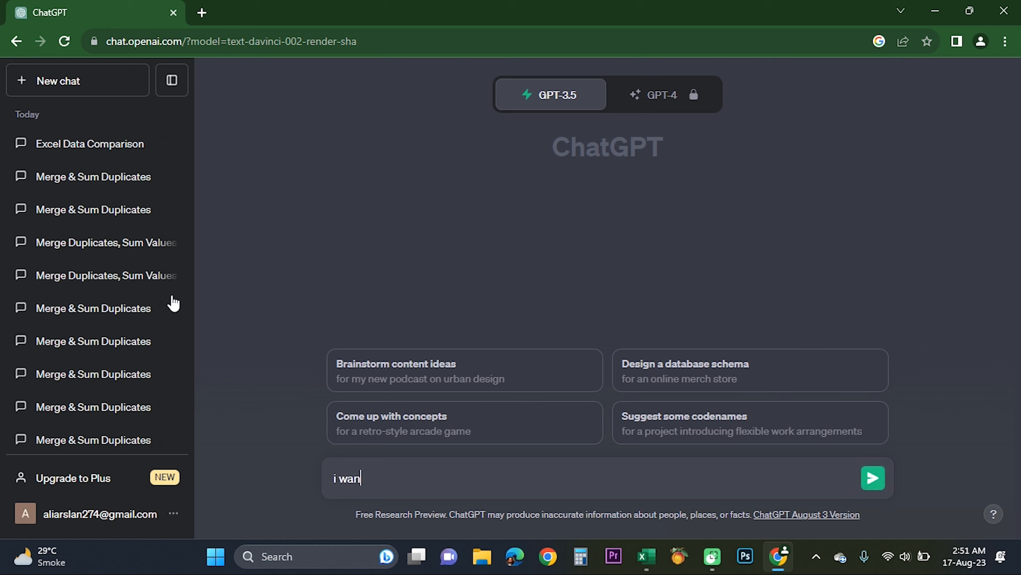
{"action": "type", "text": "t to create chain of "}
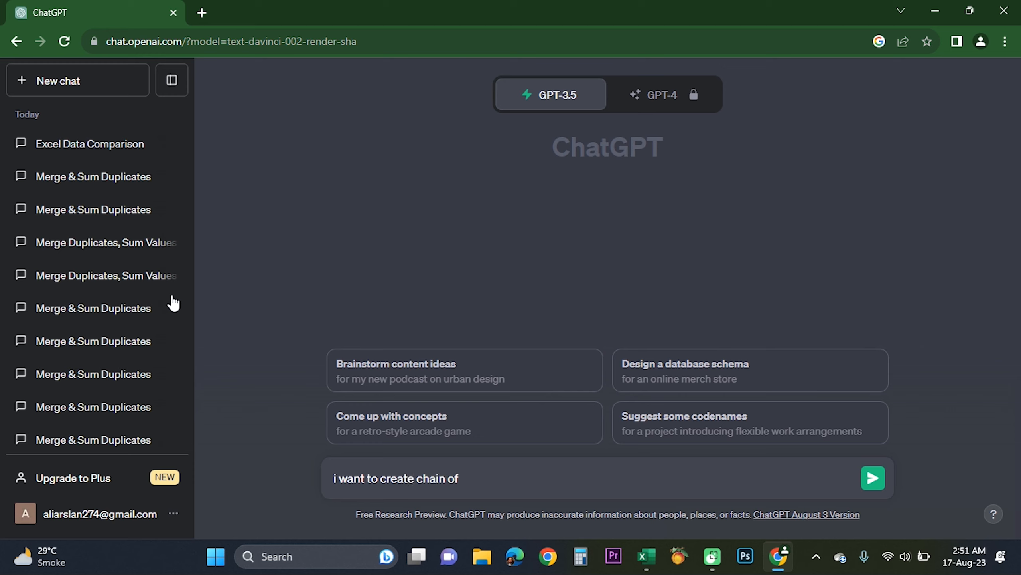
{"action": "type", "text": "months from jan"}
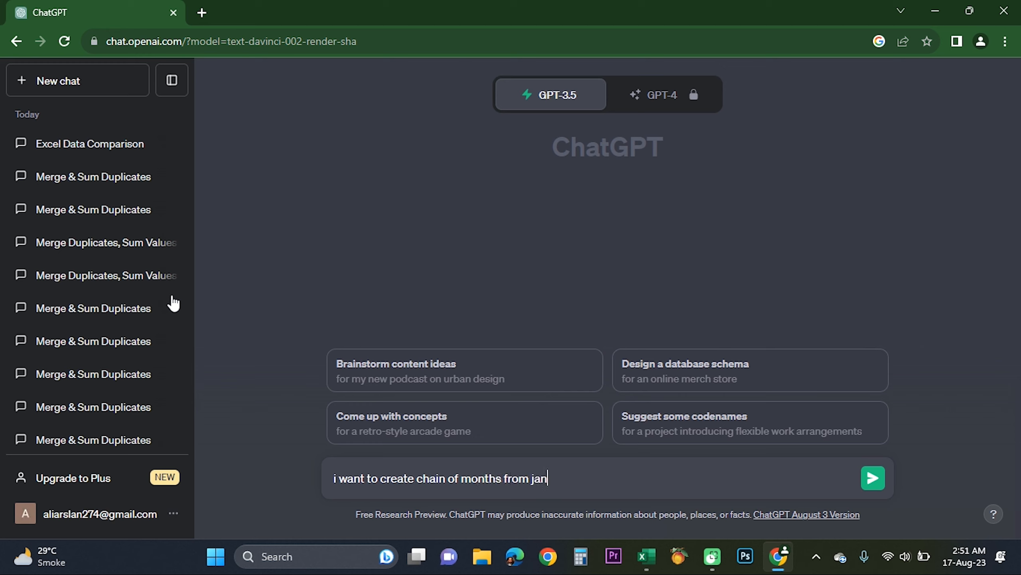
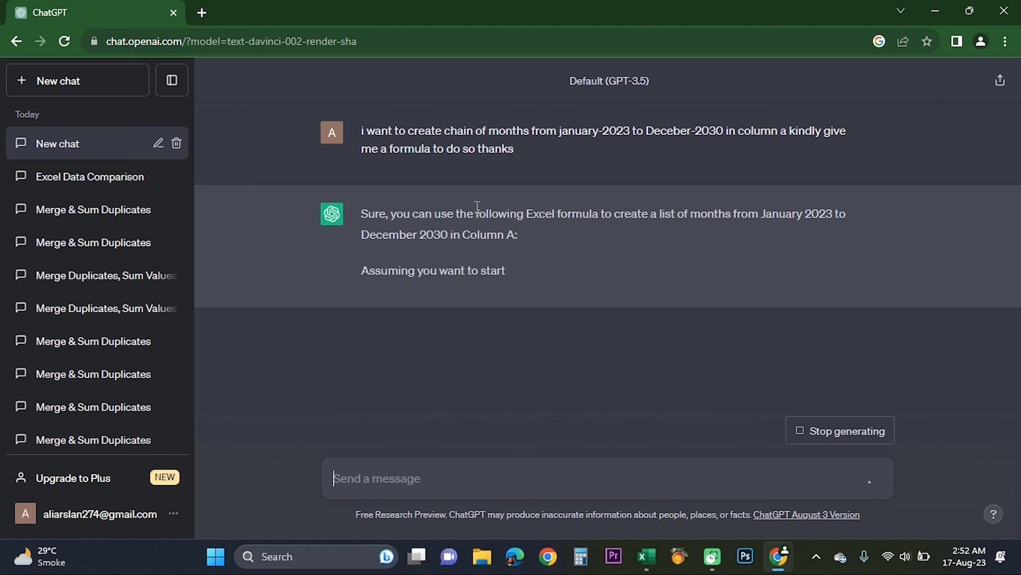
- Read ChatGPT's explanation and instructions for the month chain, and copy its DATE formula
{"action": "scroll", "coordinate": [476, 206], "scroll_direction": "up", "scroll_amount": 3}
{"action": "scroll", "coordinate": [476, 205], "scroll_direction": "up", "scroll_amount": 1}
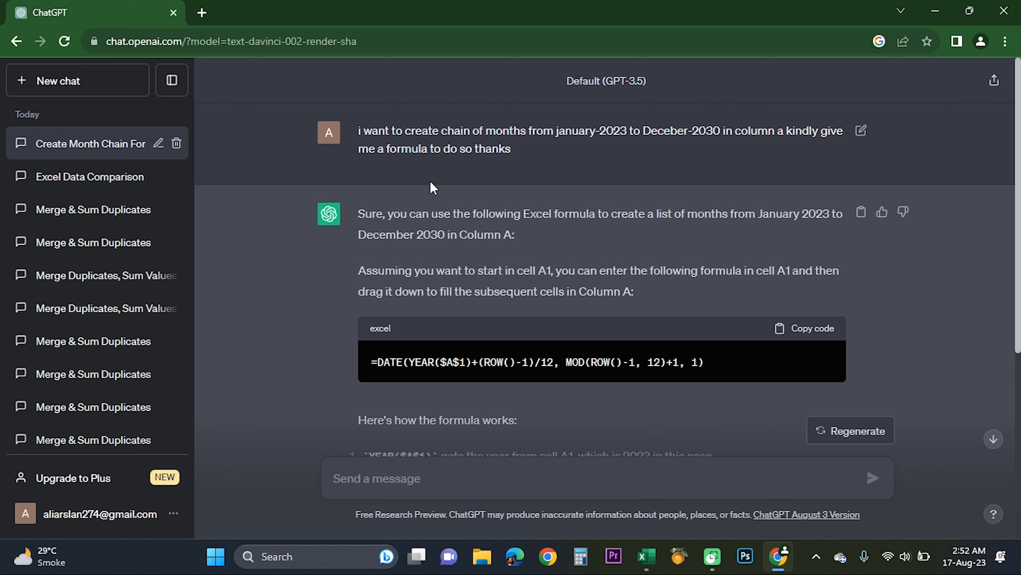
{"action": "scroll", "coordinate": [497, 254], "scroll_direction": "down", "scroll_amount": 3}
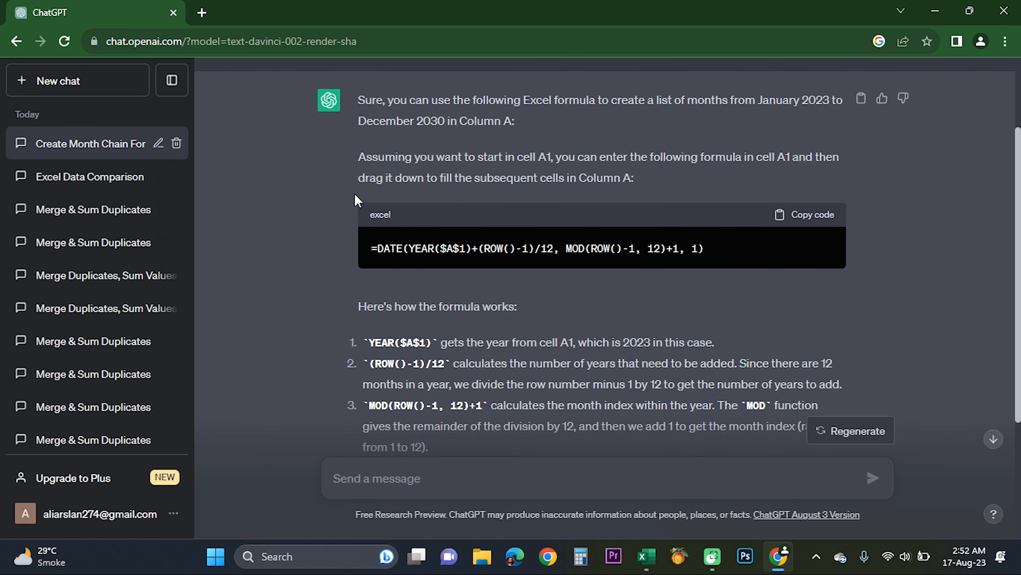
{"action": "scroll", "coordinate": [433, 155], "scroll_direction": "up", "scroll_amount": 1}
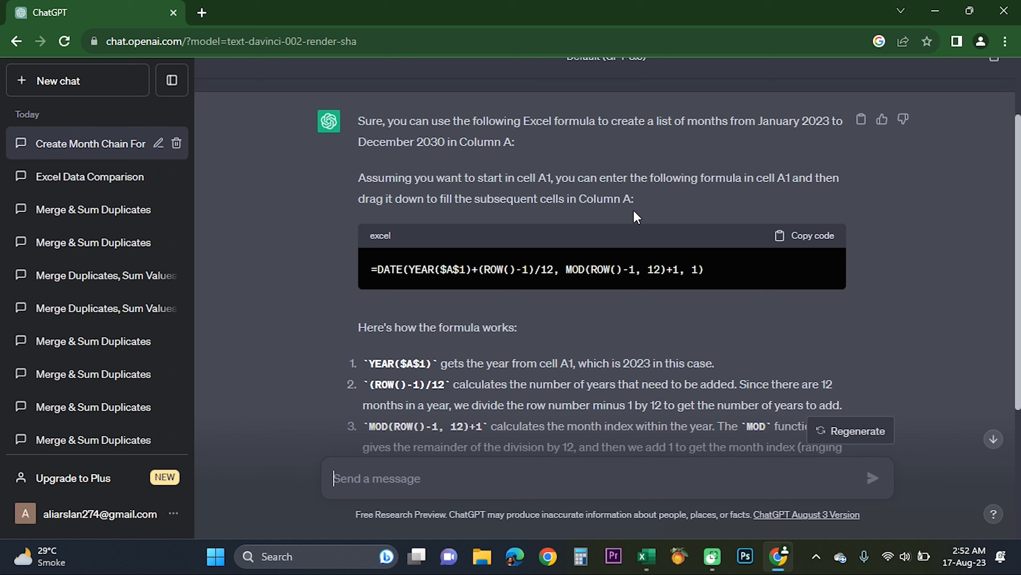
{"action": "left_click", "coordinate": [809, 240]}
{"action": "left_click_drag", "start_coordinate": [645, 212], "coordinate": [360, 123]}
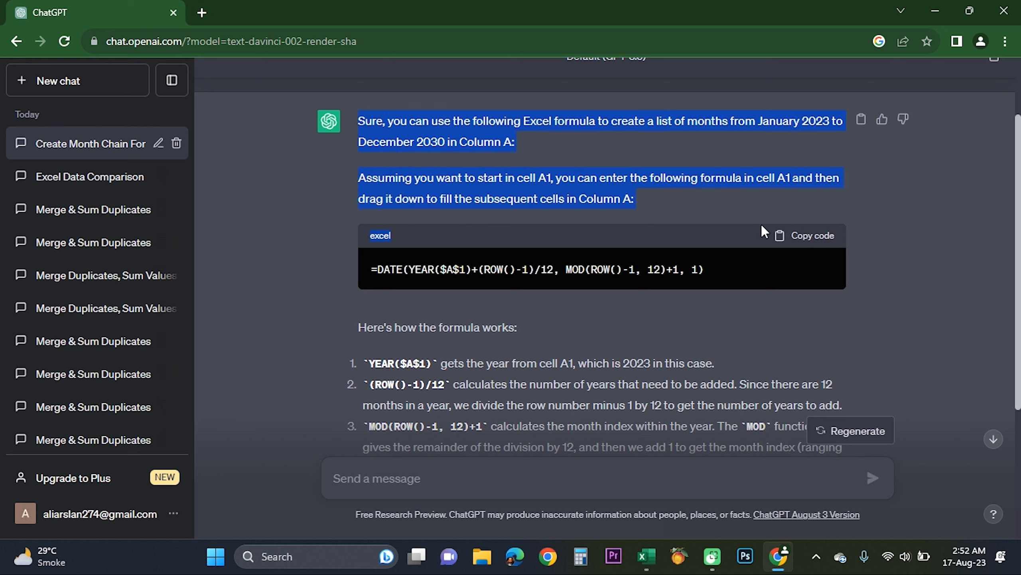
- Copy ChatGPT's DATE formula, switch to Excel, and try it in A1 of Sheet3 in place of the Months header
{"action": "left_click", "coordinate": [813, 237]}
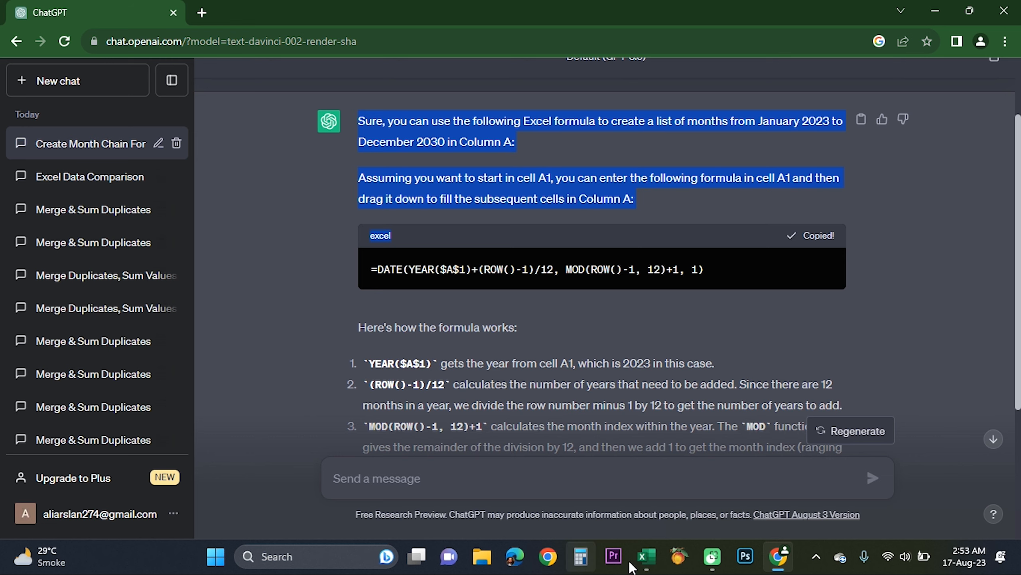
{"action": "left_click", "coordinate": [647, 556]}
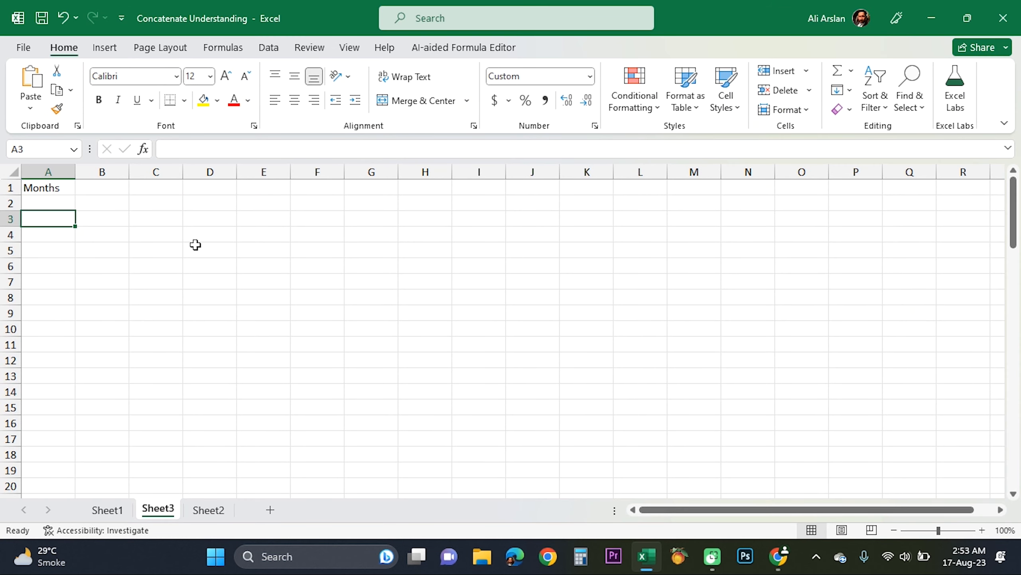
{"action": "left_click", "coordinate": [52, 188]}
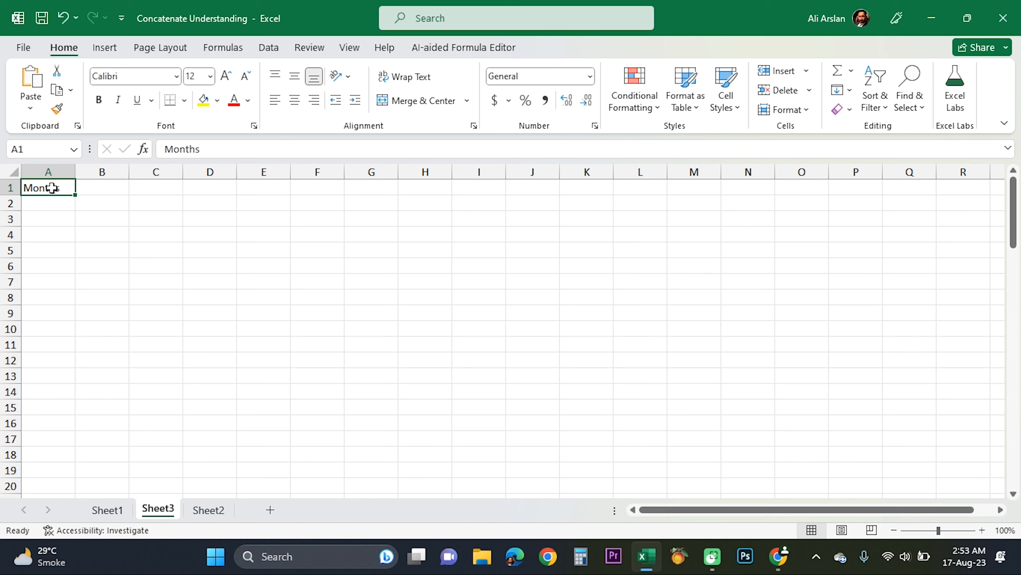
{"action": "key", "text": "BackSpace"}
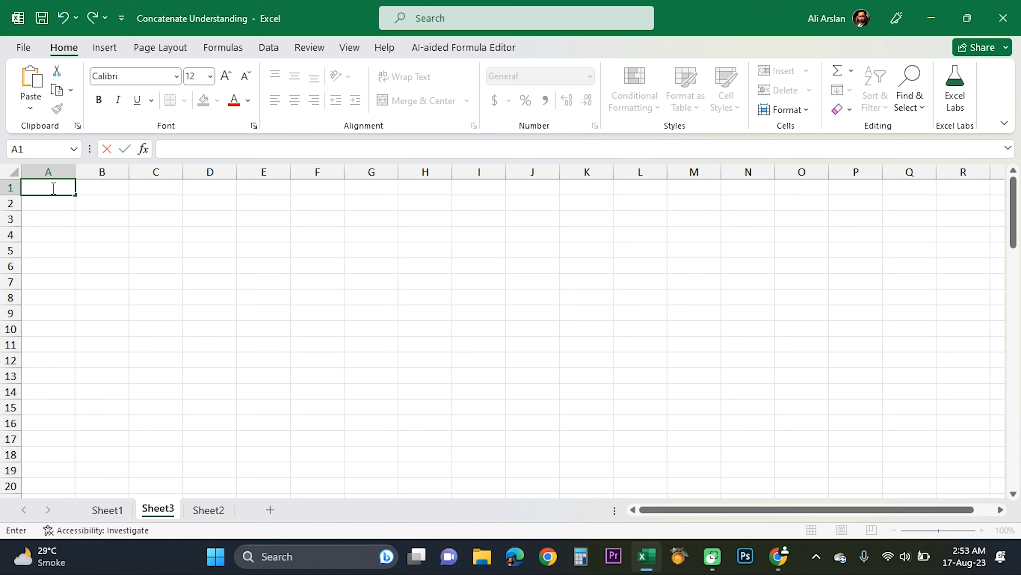
{"action": "key", "text": "ctrl+v"}
{"action": "key", "text": "Return"}
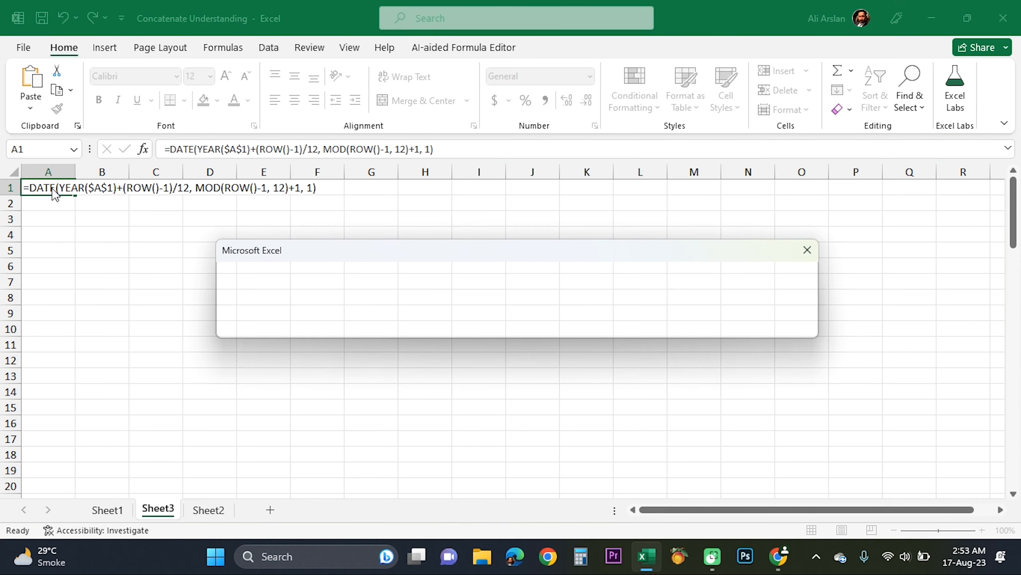
{"action": "key", "text": "Return"}
- Try re-entering the DATE formula in A1 and filling it down to A2
{"action": "left_click", "coordinate": [52, 188]}
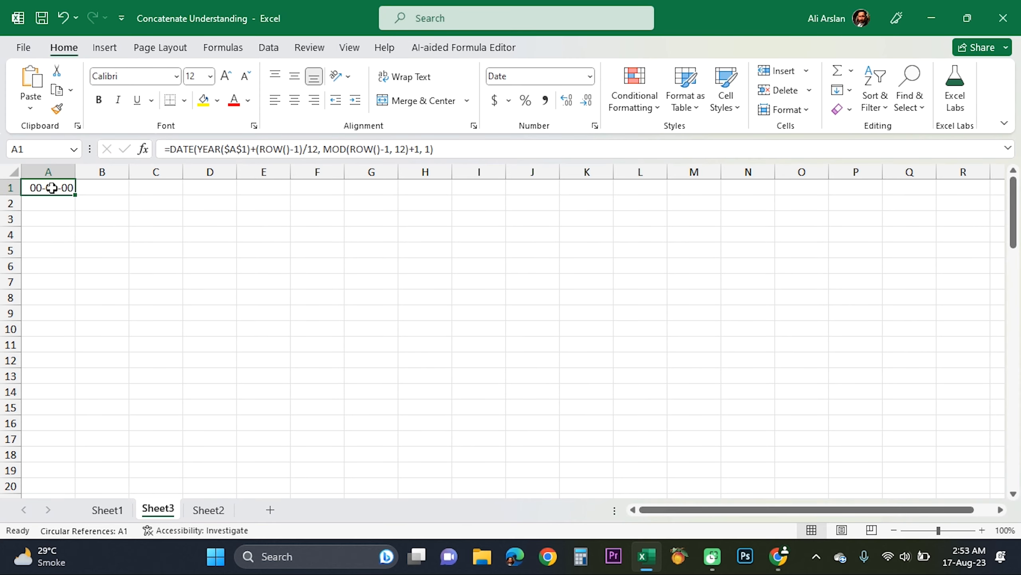
{"action": "key", "text": "BackSpace"}
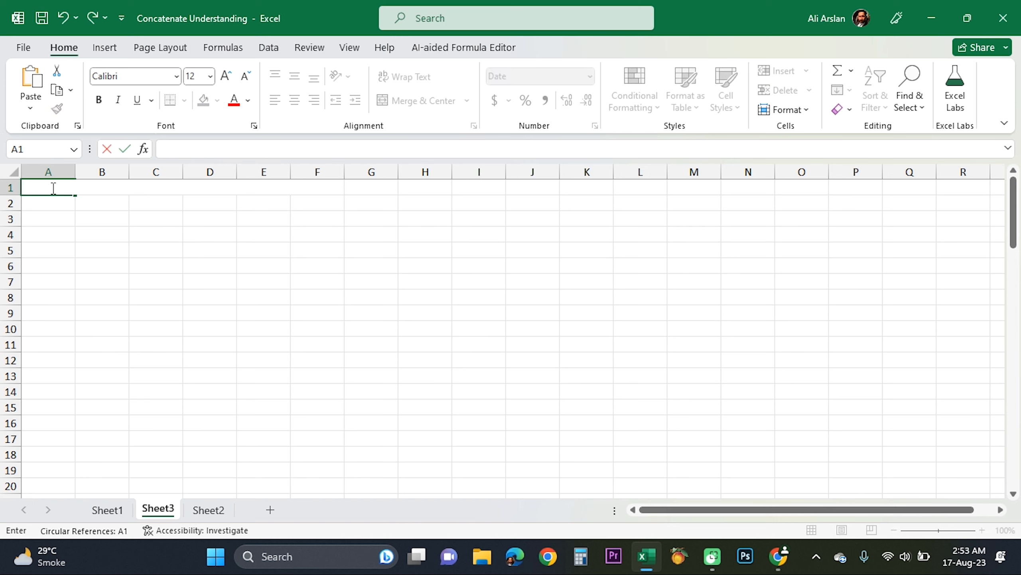
{"action": "key", "text": "ctrl+v"}
{"action": "key", "text": "Return"}
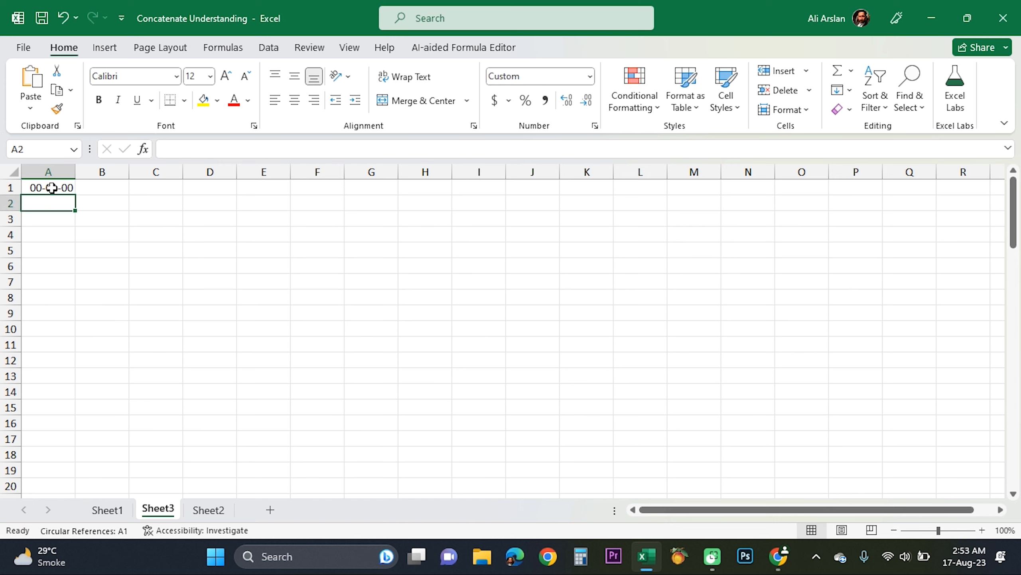
{"action": "key", "text": "Up"}
{"action": "key", "text": "shift+Down"}
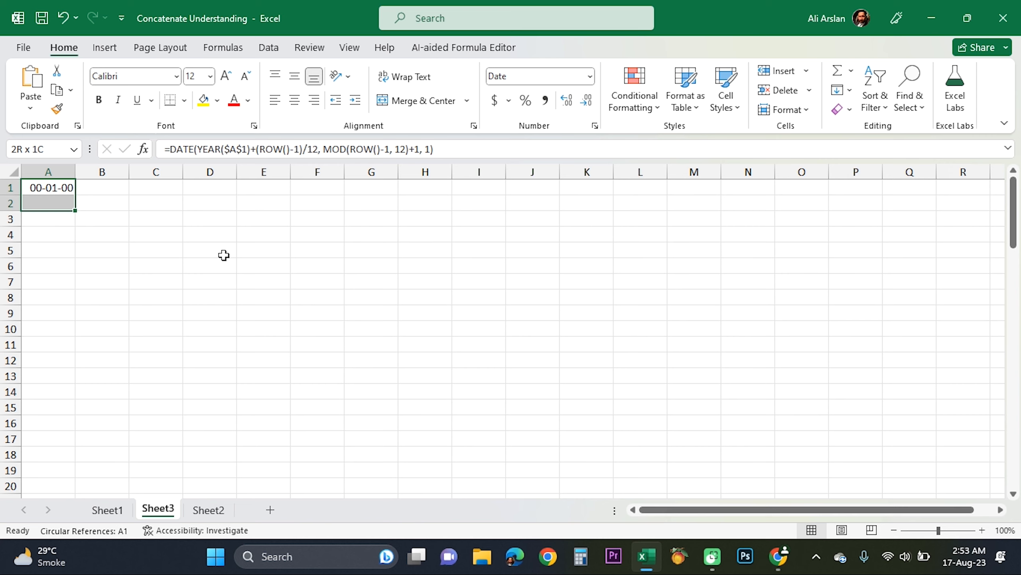
{"action": "key", "text": "ctrl+d"}
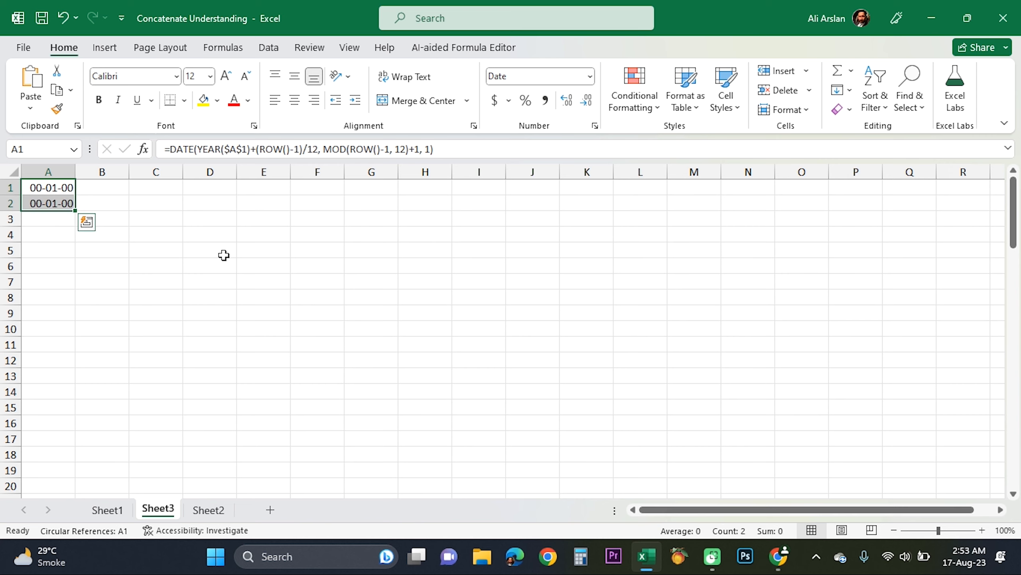
{"action": "key", "text": "Delete"}
{"action": "key", "text": "ctrl+z"}
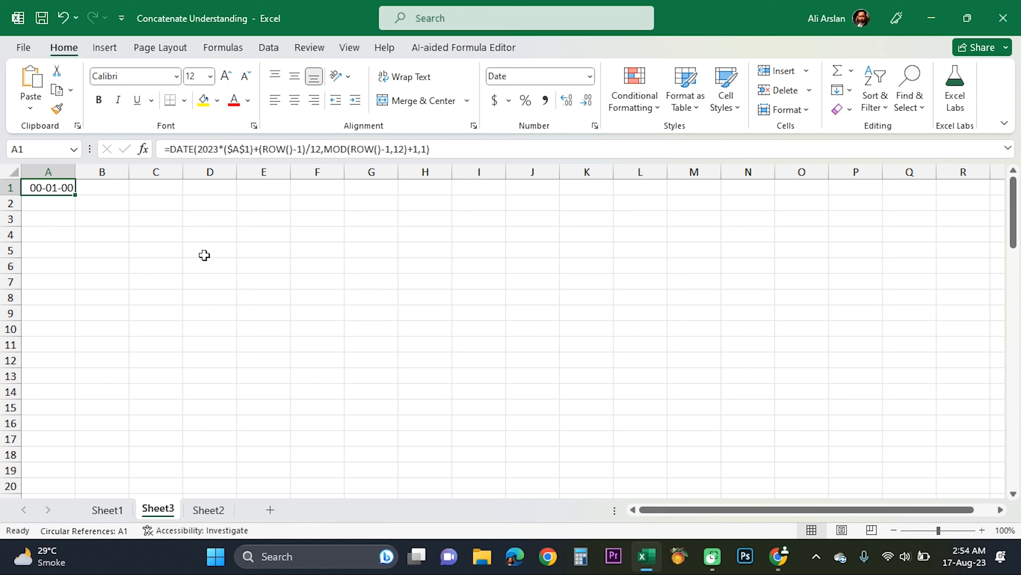
- Switch to ChatGPT and send the request "please give me another formula thanks"
{"action": "key", "text": "alt+Tab"}
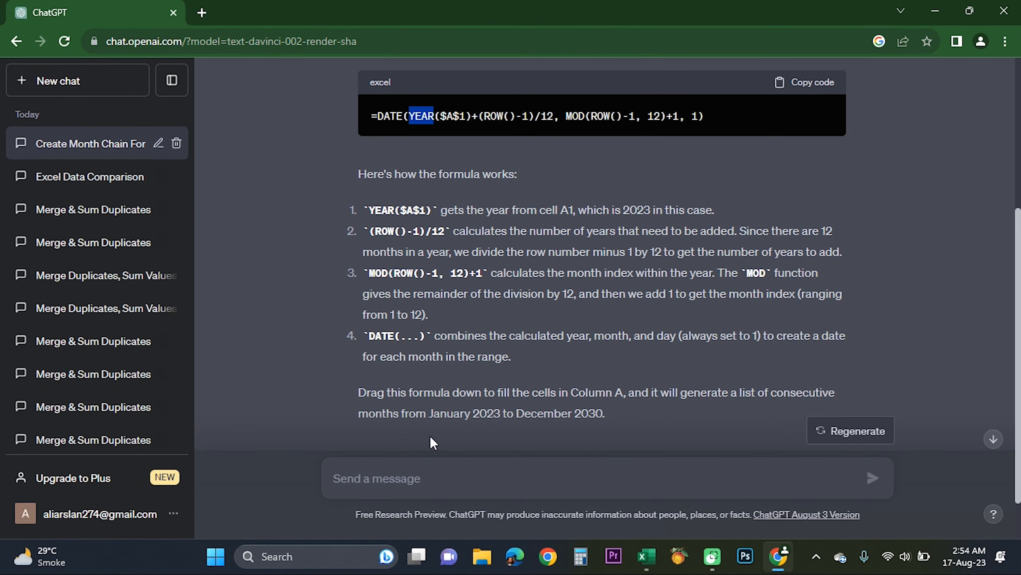
{"action": "left_click", "coordinate": [424, 473]}
{"action": "type", "text": "p"}
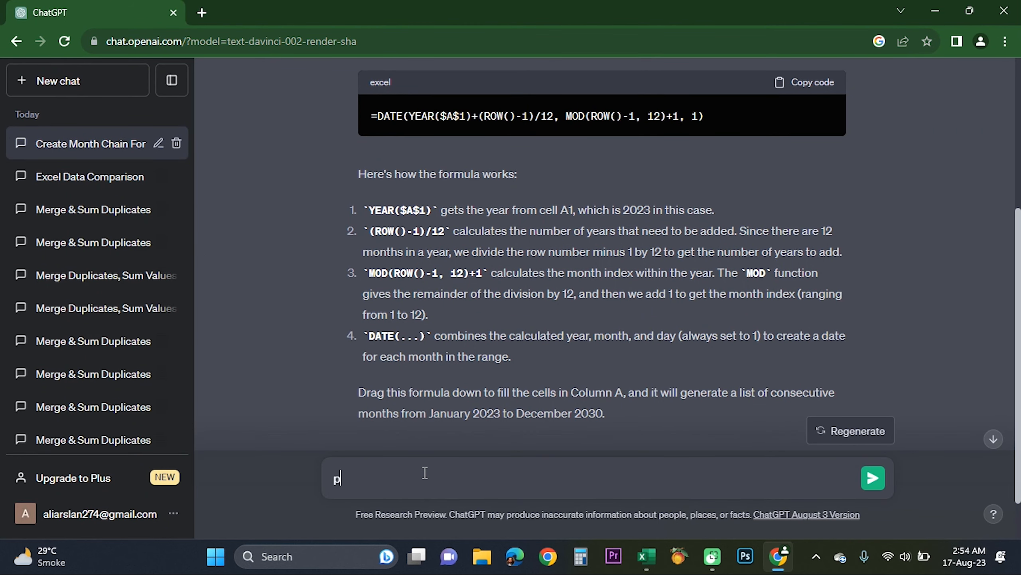
{"action": "type", "text": "lease give me another formula thanks"}
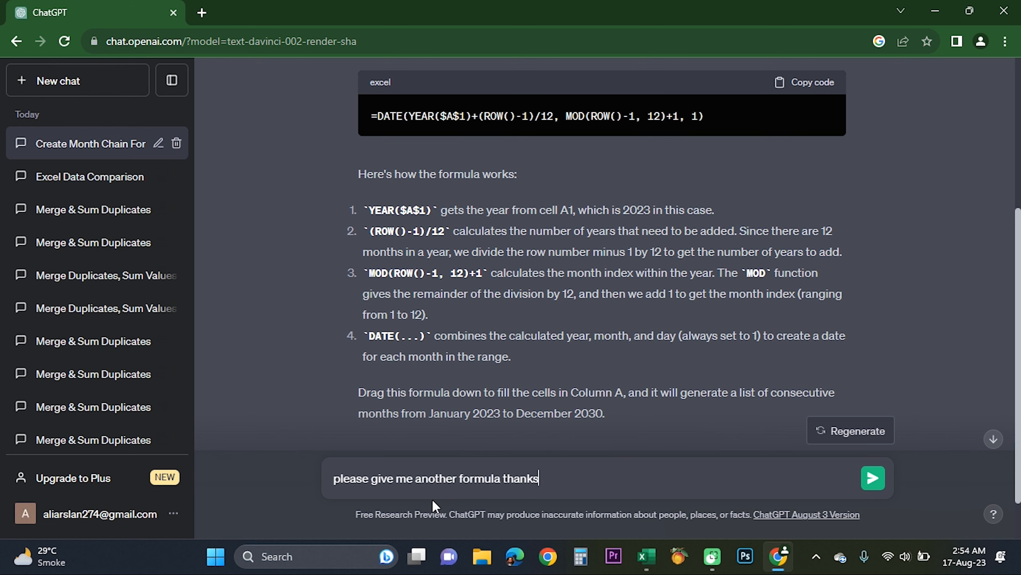
{"action": "key", "text": "Return"}
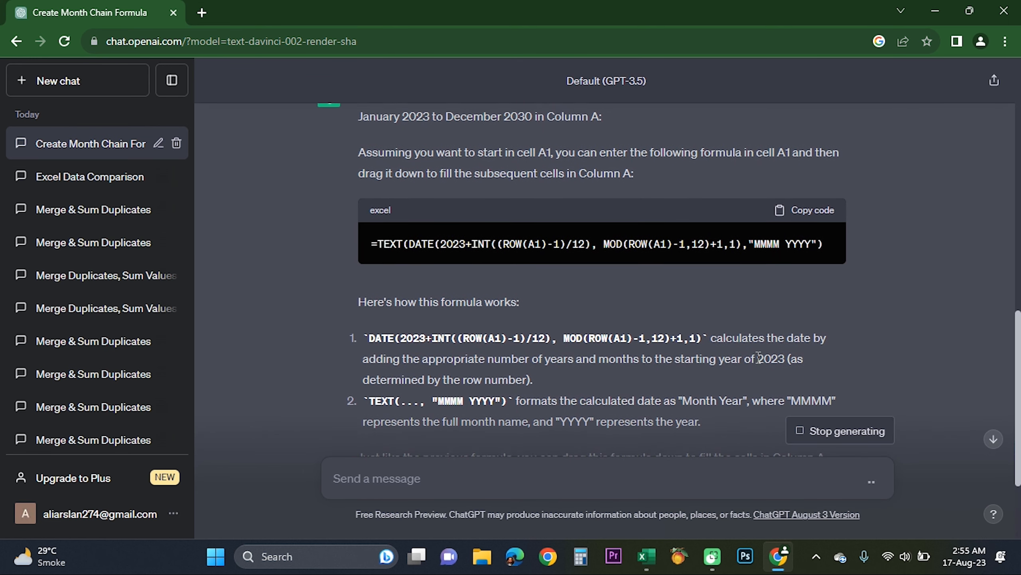
- Copy ChatGPT's alternative TEXT formula with the "MMMM YYYY" format and replace A1's contents with it in Excel
{"action": "scroll", "coordinate": [759, 358], "scroll_direction": "up", "scroll_amount": 2}
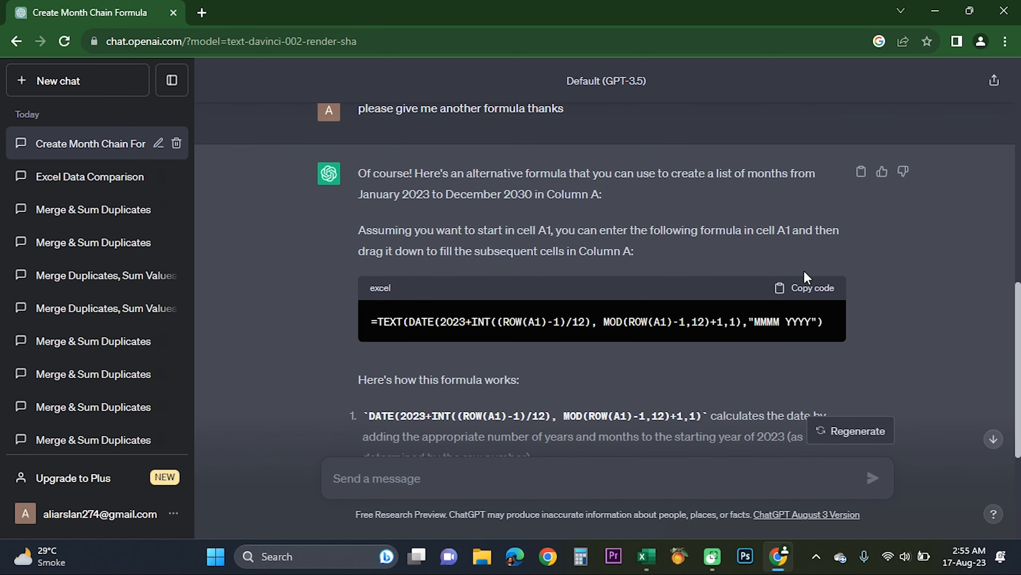
{"action": "left_click", "coordinate": [813, 295]}
{"action": "key", "text": "alt+Tab"}
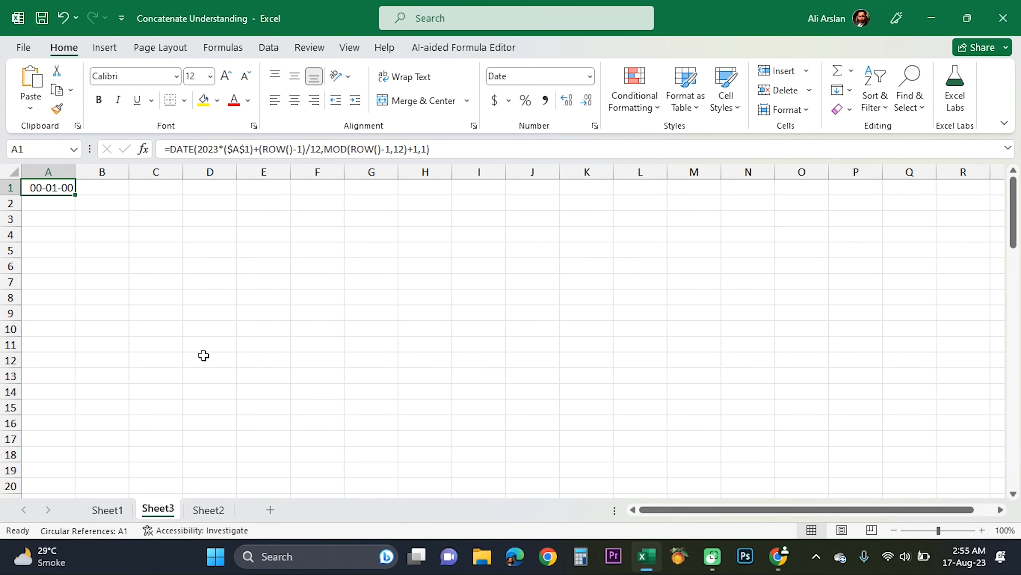
{"action": "key", "text": "BackSpace"}
{"action": "key", "text": "ctrl+v"}
{"action": "key", "text": "Return"}
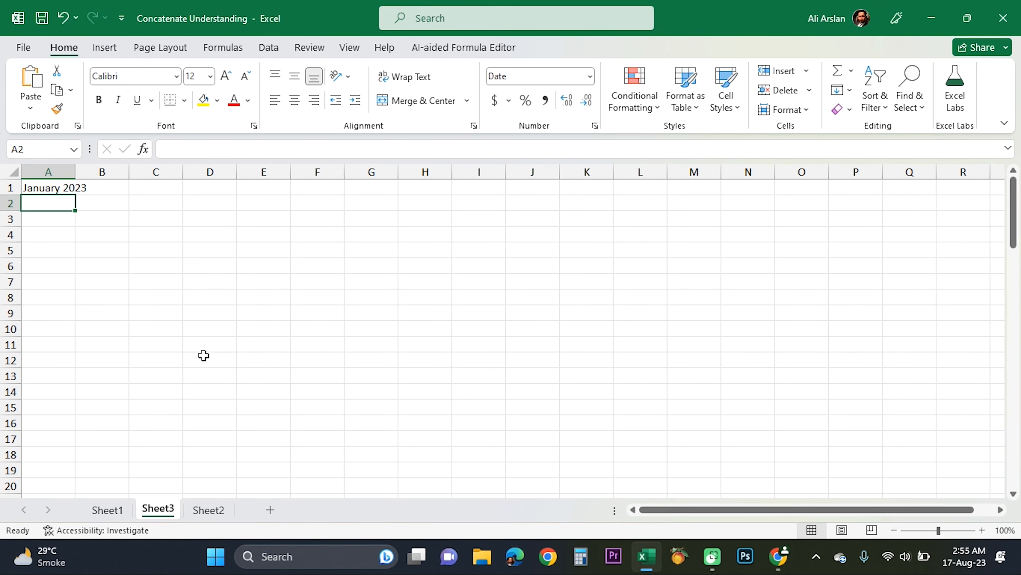
- AutoFit the width of column A to the month in A1
{"action": "key", "text": "Up"}
{"action": "key", "text": "alt+h"}
{"action": "key", "text": "o"}
{"action": "key", "text": "i"}
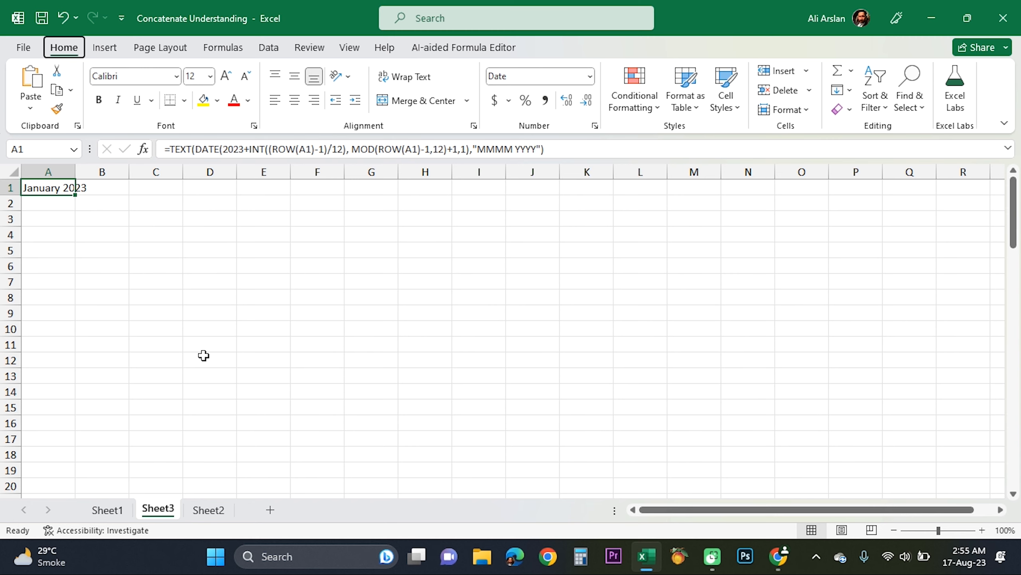
- Fill the month formula in A1 down column A through A217
{"action": "key", "text": "shift+Down"}
{"action": "key", "text": "shift+Down"}
{"action": "key", "text": "shift+Down"}
{"action": "key", "text": "shift+Down"}
{"action": "key", "text": "shift+Down"}
{"action": "key", "text": "shift+Down"}
{"action": "key", "text": "shift+Down"}
{"action": "key", "text": "shift+Down"}
{"action": "key", "text": "shift+Down"}
{"action": "key", "text": "shift+Down"}
{"action": "key", "text": "shift+Down"}
{"action": "key", "text": "shift+Down"}
{"action": "key", "text": "shift+Down"}
{"action": "key", "text": "shift+Down"}
{"action": "key", "text": "shift+Down"}
{"action": "key", "text": "shift+Down"}
{"action": "key", "text": "shift+Down"}
{"action": "key", "text": "shift+Down"}
{"action": "key", "text": "shift+Down"}
{"action": "key", "text": "shift+Down"}
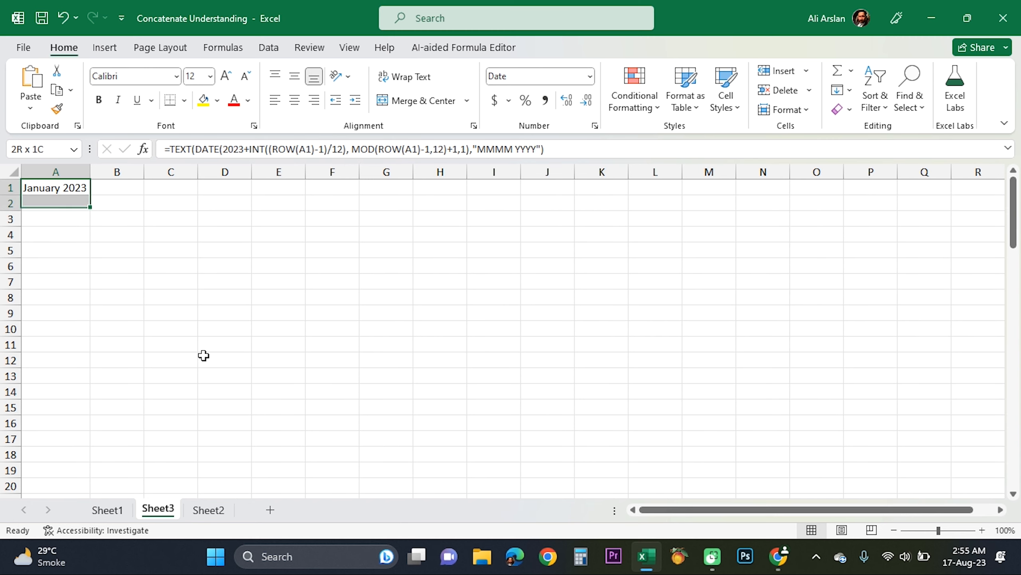
{"action": "key", "text": "shift+Down"}
{"action": "key", "text": "shift+Down"}
{"action": "key", "text": "shift+Down"}
{"action": "key", "text": "shift+Down"}
{"action": "key", "text": "shift+Down"}
{"action": "key", "text": "shift+Down"}
{"action": "key", "text": "shift+Down"}
{"action": "key", "text": "shift+Down"}
{"action": "key", "text": "shift+Down"}
{"action": "key", "text": "shift+Down"}
{"action": "key", "text": "shift+Down"}
{"action": "key", "text": "shift+Down"}
{"action": "key", "text": "shift+Down"}
{"action": "key", "text": "shift+Down"}
{"action": "key", "text": "shift+Down"}
{"action": "key", "text": "shift+Down"}
{"action": "key", "text": "shift+Down"}
{"action": "key", "text": "shift+Down"}
{"action": "key", "text": "shift+Down"}
{"action": "key", "text": "shift+Down"}
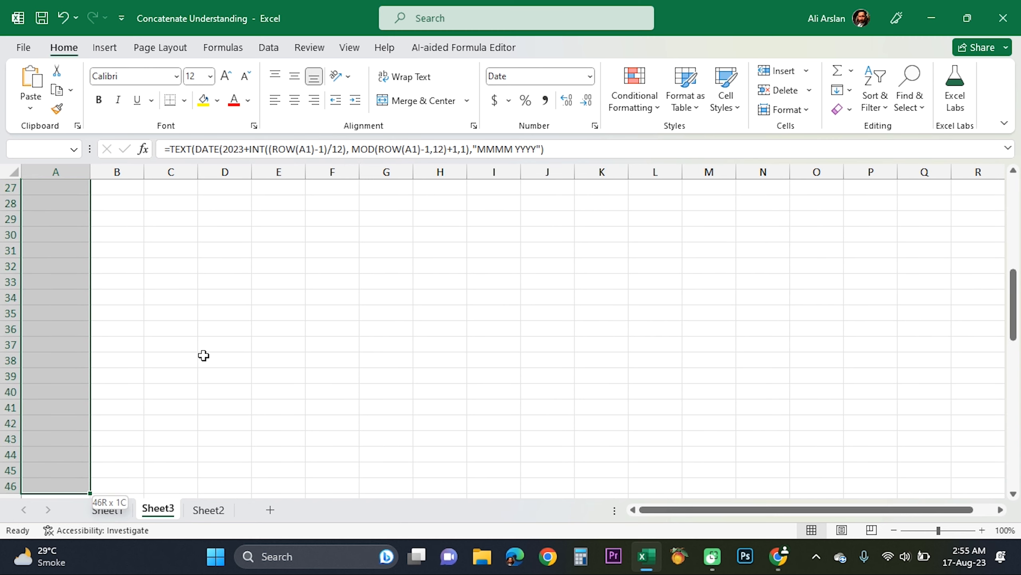
{"action": "key", "text": "shift+Down"}
{"action": "key", "text": "shift+Down"}
{"action": "key", "text": "shift+Down"}
{"action": "key", "text": "shift+Down"}
{"action": "key", "text": "shift+Down"}
{"action": "key", "text": "shift+Down"}
{"action": "key", "text": "shift+Down"}
{"action": "key", "text": "shift+Down"}
{"action": "key", "text": "shift+Down"}
{"action": "key", "text": "shift+Down"}
{"action": "key", "text": "shift+Down"}
{"action": "key", "text": "shift+Down"}
{"action": "key", "text": "shift+Down"}
{"action": "key", "text": "shift+Down"}
{"action": "key", "text": "shift+Down"}
{"action": "key", "text": "shift+Down"}
{"action": "key", "text": "shift+Down"}
{"action": "key", "text": "shift+Down"}
{"action": "key", "text": "shift+Down"}
{"action": "key", "text": "shift+Down"}
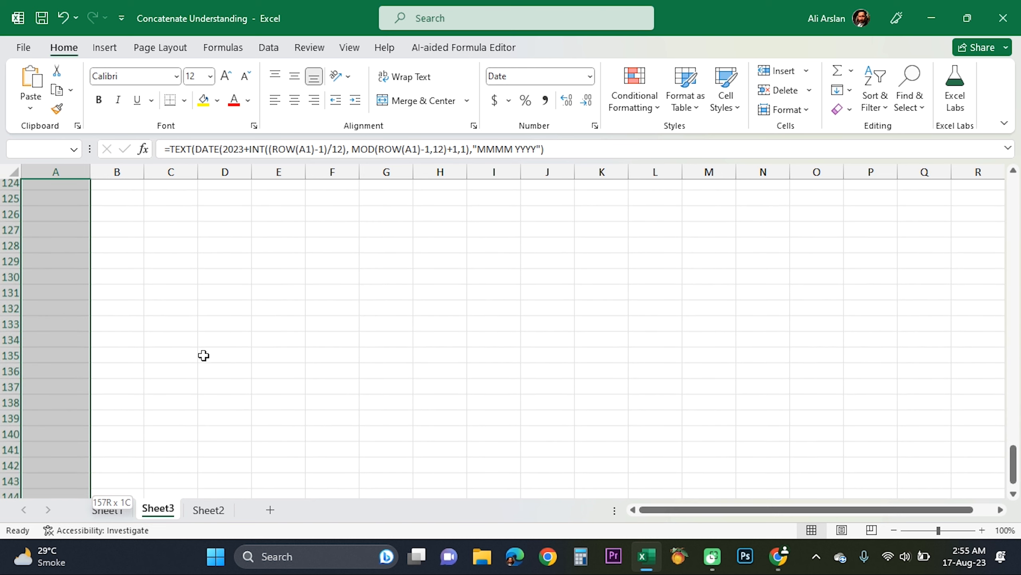
{"action": "key", "text": "ctrl+d"}
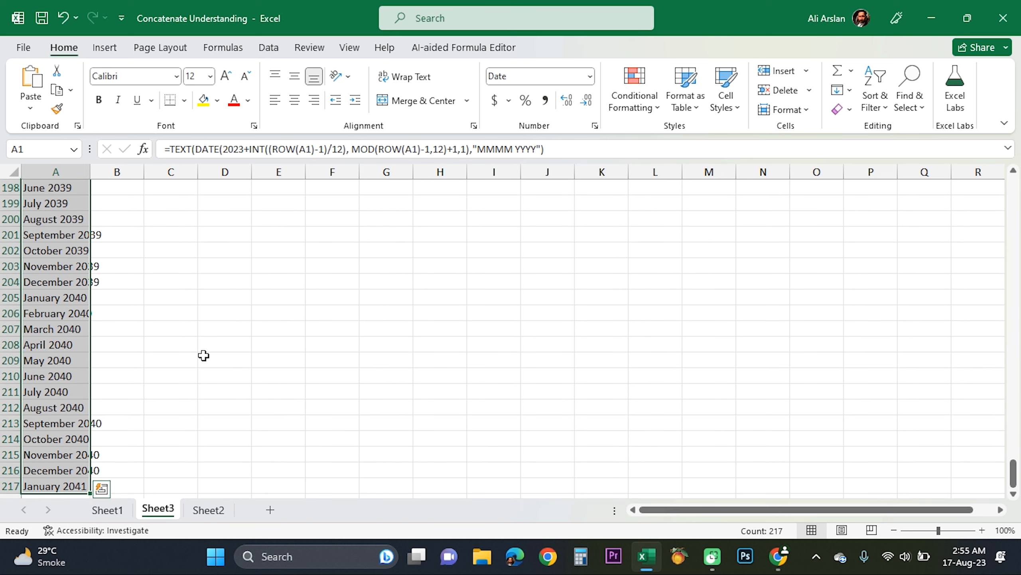
- AutoFit column A to the longest month name in the filled list
{"action": "key", "text": "alt+h"}
{"action": "key", "text": "o"}
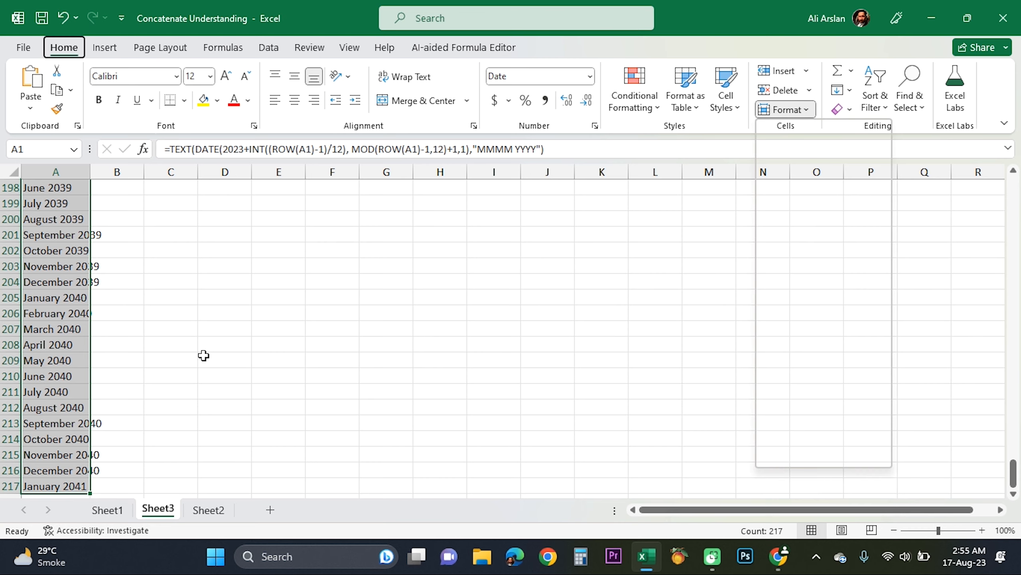
{"action": "key", "text": "i"}
- Clear the last month, January 2041, from A217 so the list ends with December 2040
{"action": "key", "text": "ctrl+Down"}
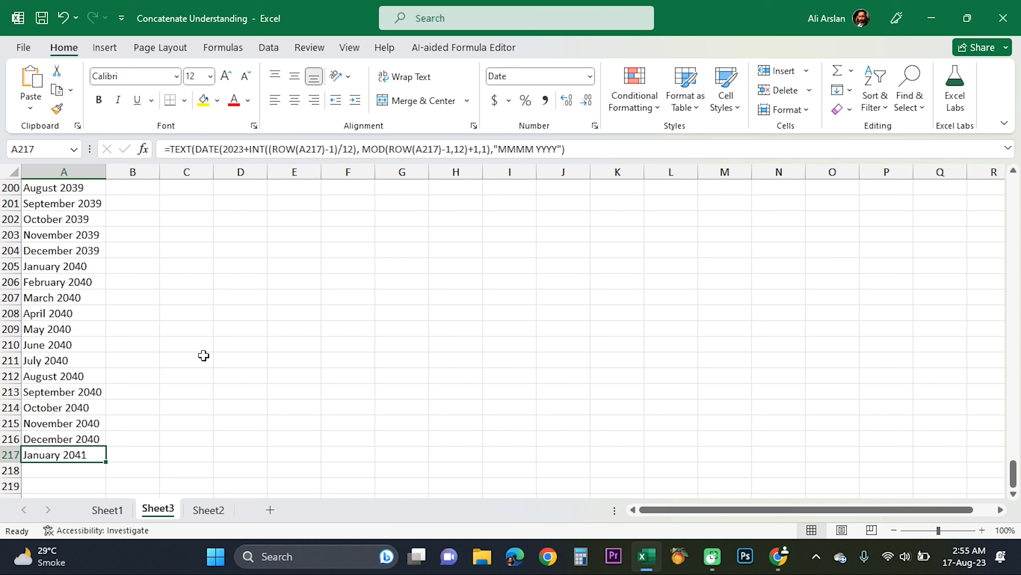
{"action": "key", "text": "Delete"}
{"action": "key", "text": "Down"}
{"action": "key", "text": "Up"}
{"action": "key", "text": "Up"}
{"action": "key", "text": "Up"}
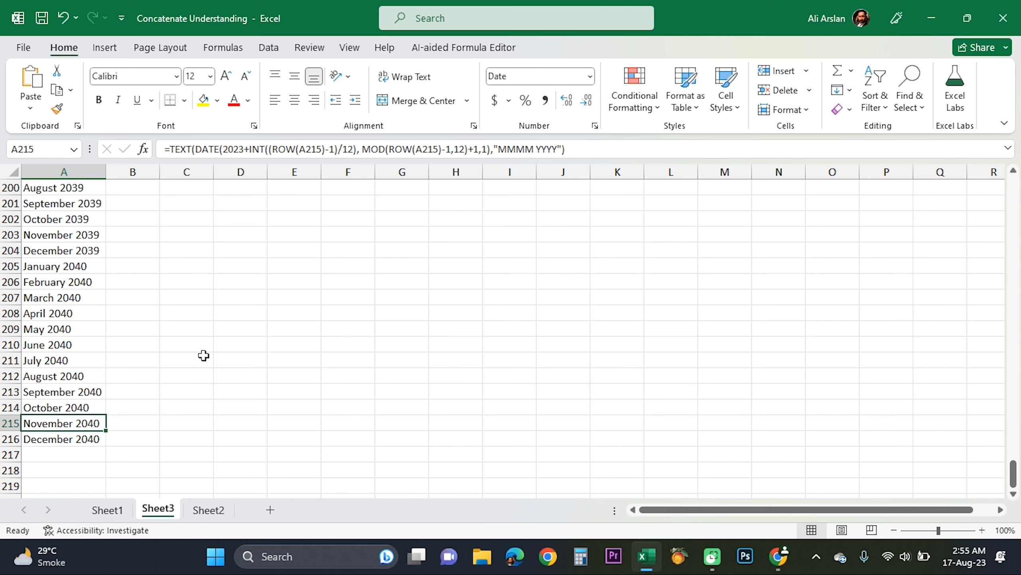
- Return to the start of the list and compare the month formulas in A1 through A3
{"action": "key", "text": "ctrl+Up"}
{"action": "key", "text": "Down"}
{"action": "key", "text": "Down"}
{"action": "key", "text": "Up"}
{"action": "key", "text": "Up"}
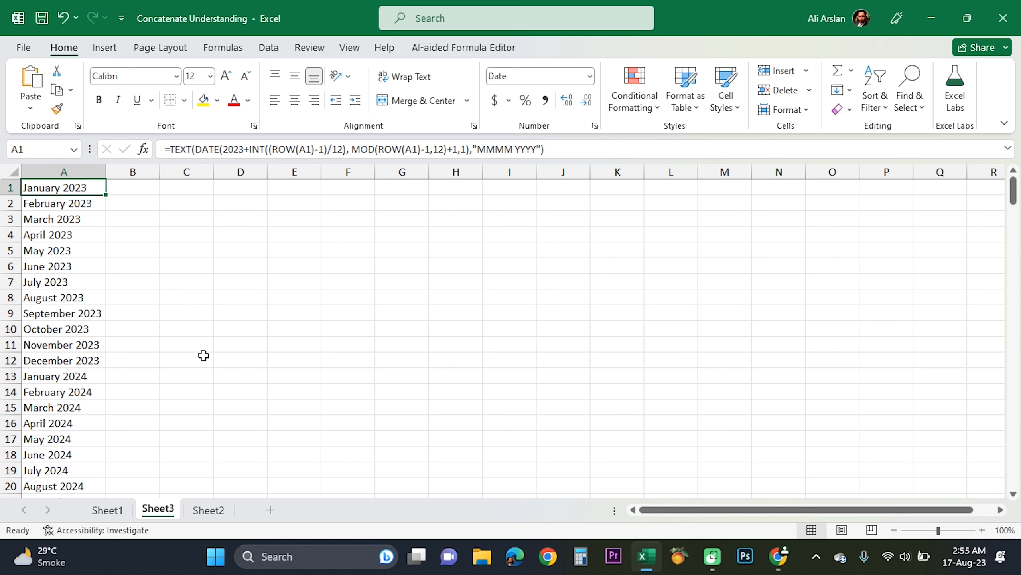
{"action": "key", "text": "Down"}
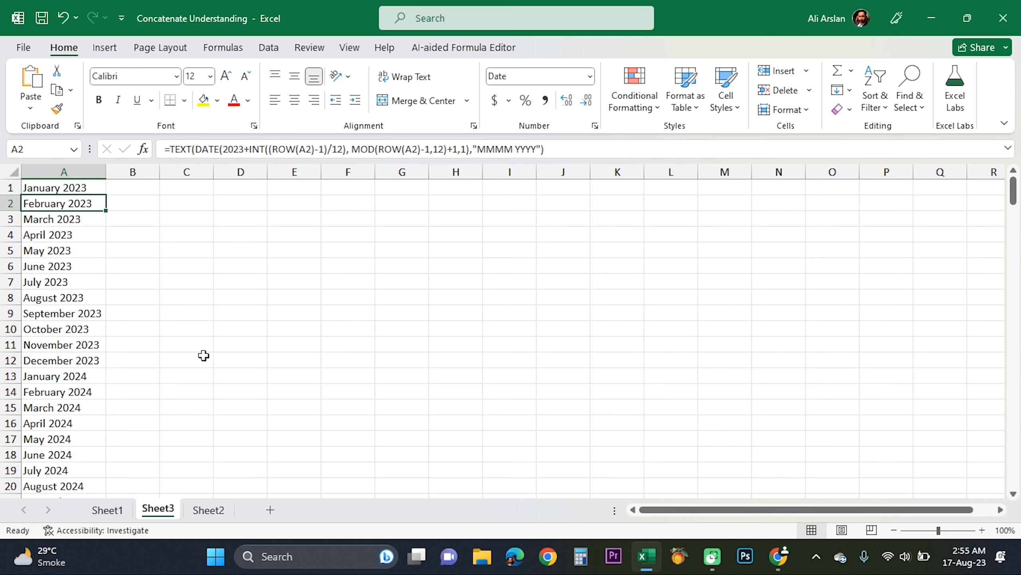
{"action": "key", "text": "Up"}
{"action": "key", "text": "Down"}
{"action": "key", "text": "Down"}
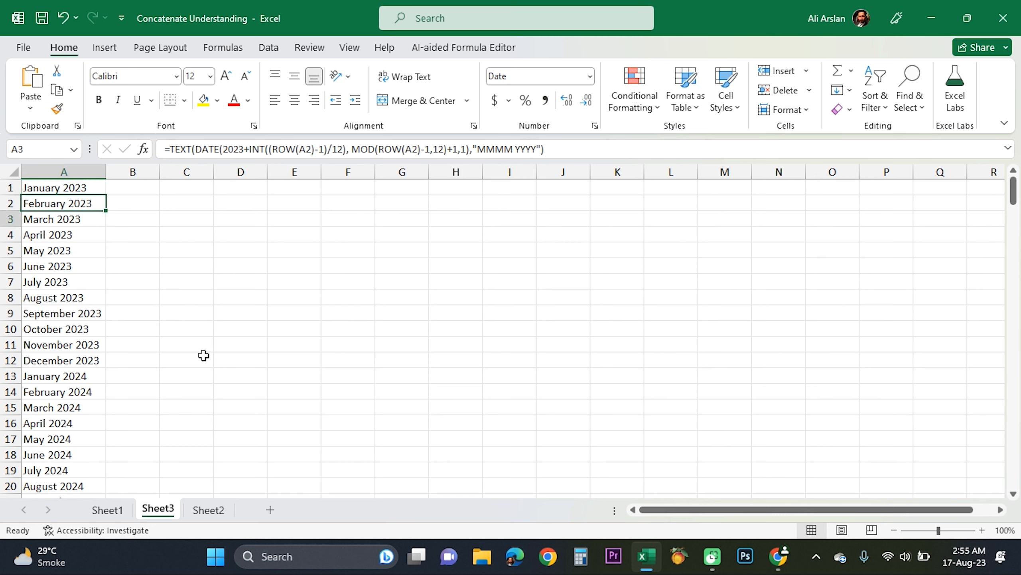
{"action": "key", "text": "Up"}
{"action": "key", "text": "Up"}
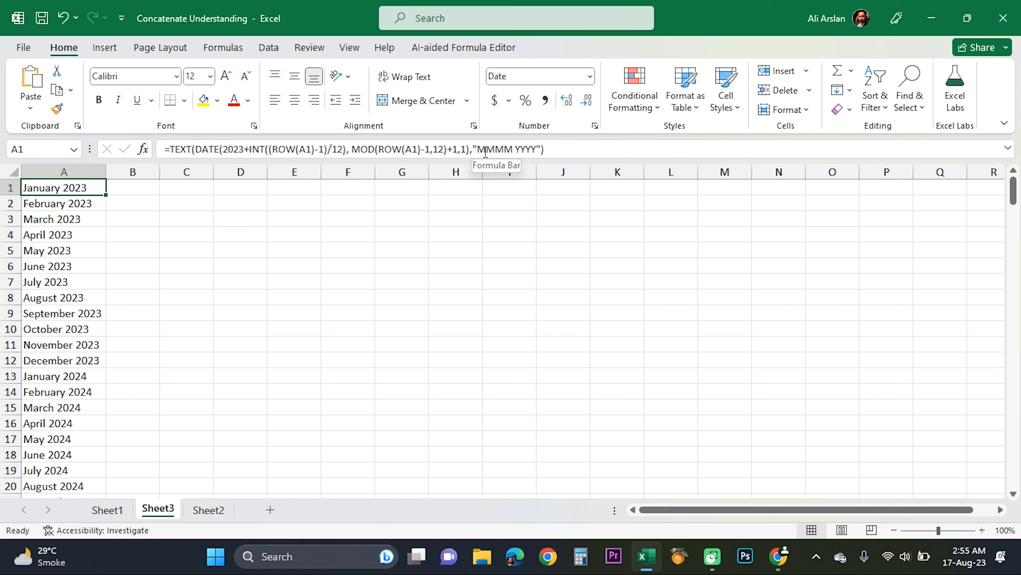
- Add the day to A1's text format by changing it to "DD MMMM YYYY"
{"action": "left_click", "coordinate": [517, 150]}
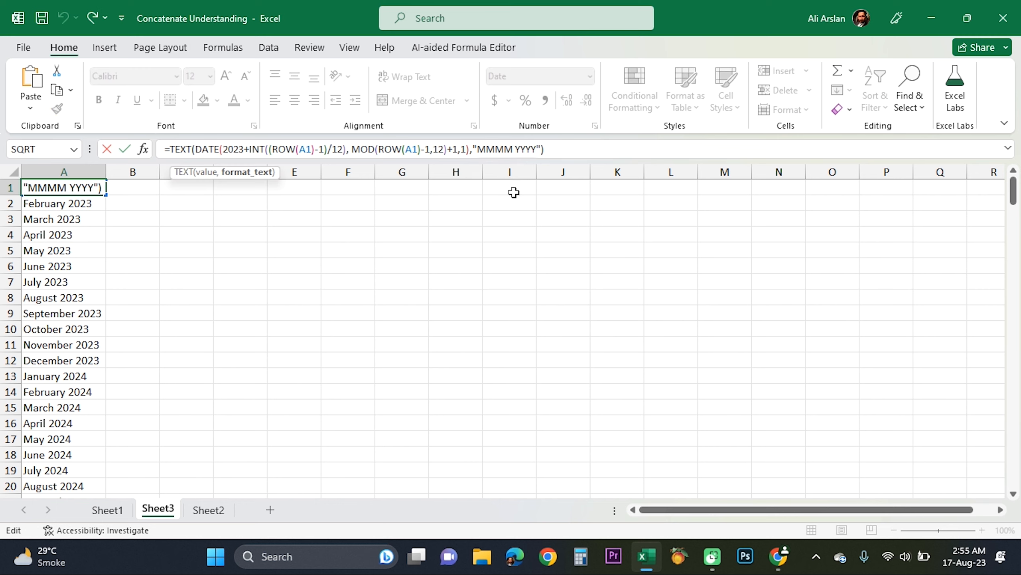
{"action": "key", "text": "Left"}
{"action": "key", "text": "Left"}
{"action": "key", "text": "Left"}
{"action": "key", "text": "Left"}
{"action": "key", "text": "Left"}
{"action": "key", "text": "Left"}
{"action": "type", "text": "DD"}
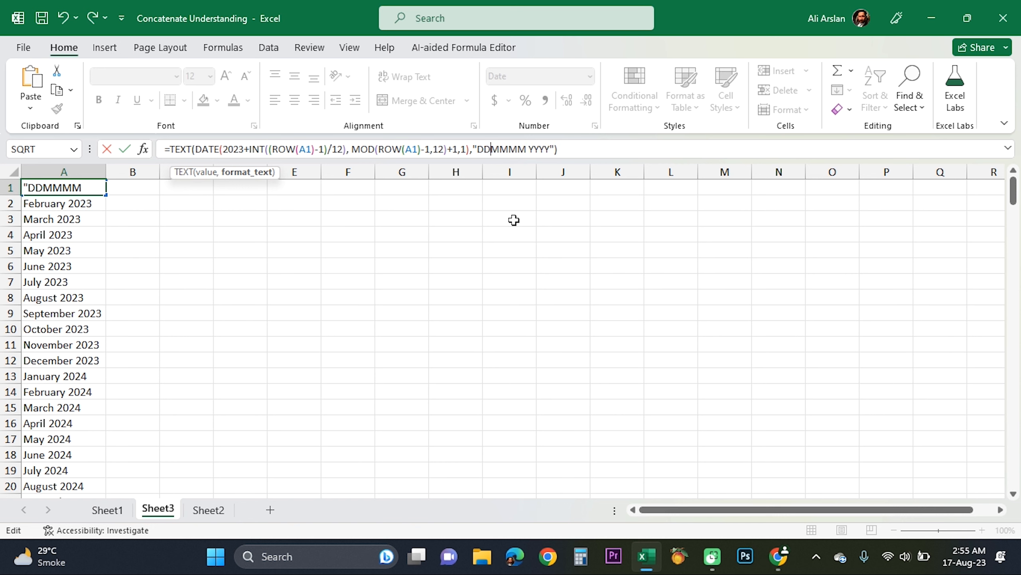
{"action": "key", "text": "Return"}
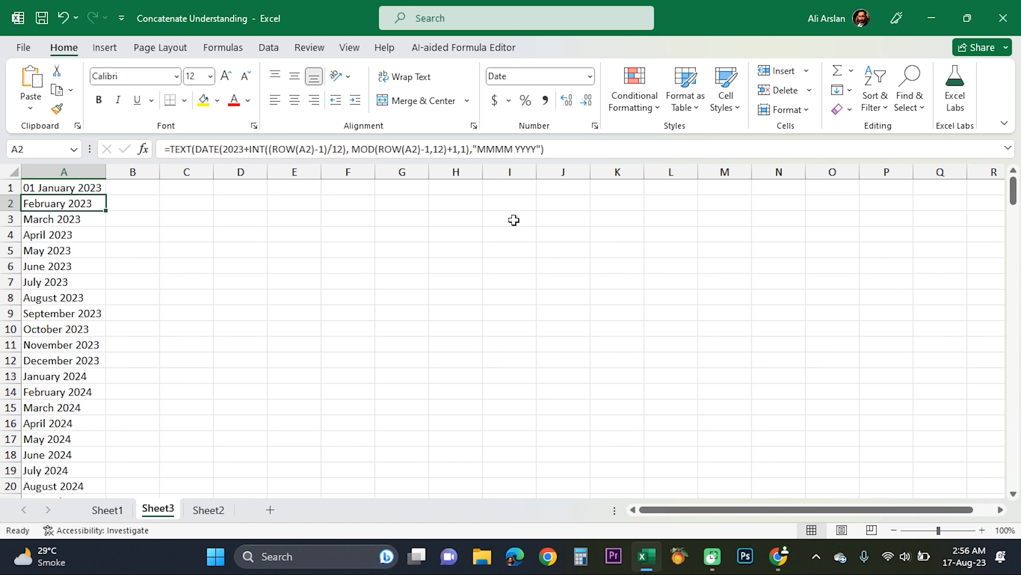
- Fill the revised "DD MMMM YYYY" formula from A1 down to A5
{"action": "key", "text": "Up"}
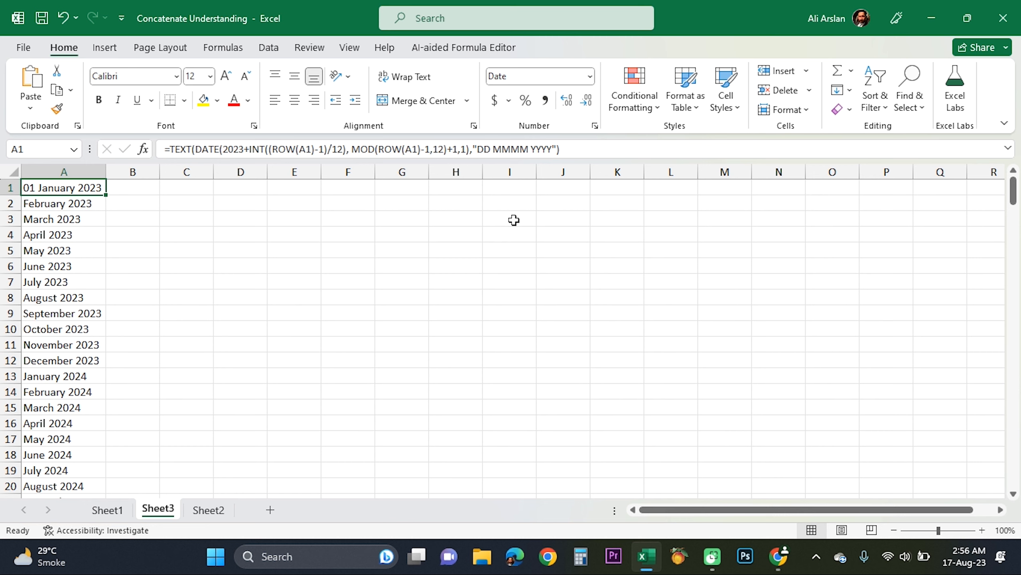
{"action": "key", "text": "shift+Down"}
{"action": "key", "text": "shift+Down"}
{"action": "key", "text": "shift+Down"}
{"action": "key", "text": "shift+Down"}
{"action": "key", "text": "ctrl+d"}
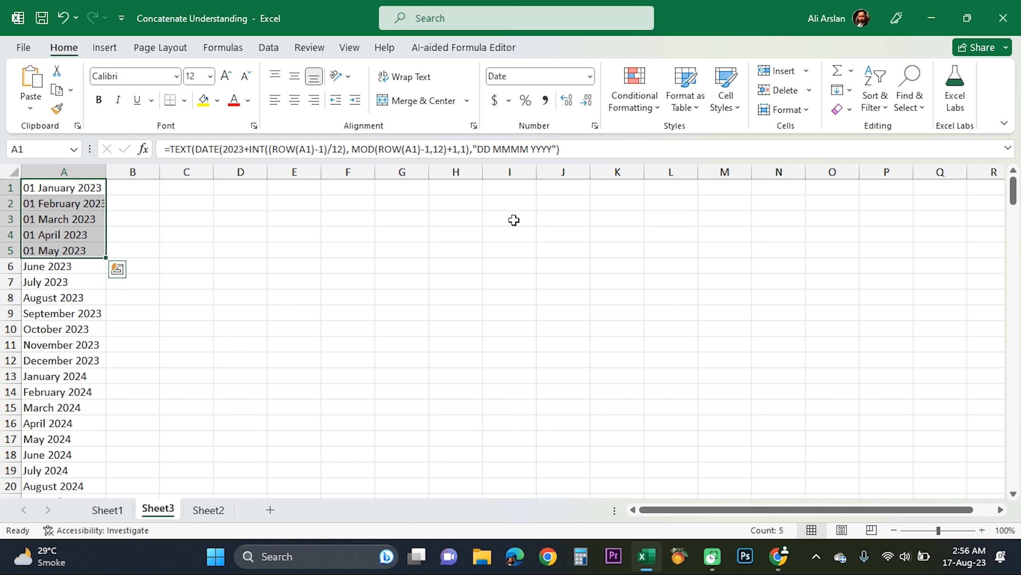
- Undo the "DD MMMM YYYY" format change and its fill in column A, and close the workbook without saving
{"action": "key", "text": "ctrl+z"}
{"action": "key", "text": "ctrl+z"}
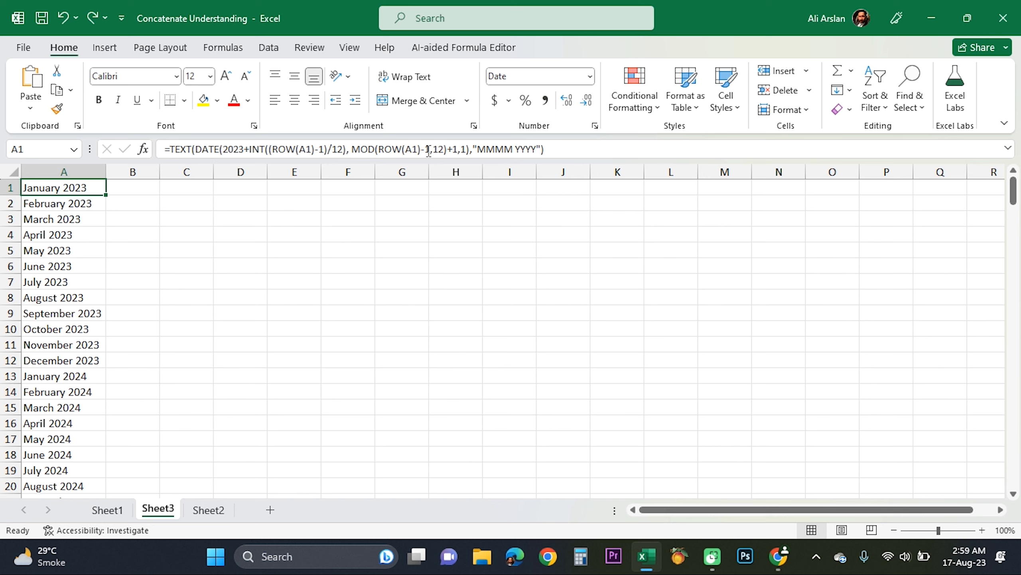
{"action": "left_click", "coordinate": [1003, 18]}
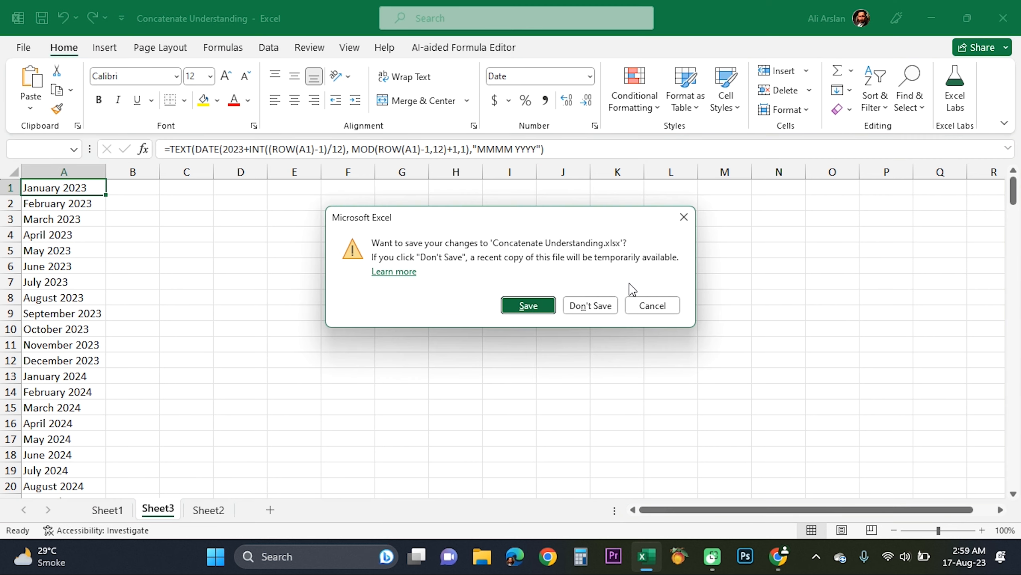
{"action": "left_click", "coordinate": [604, 305]}
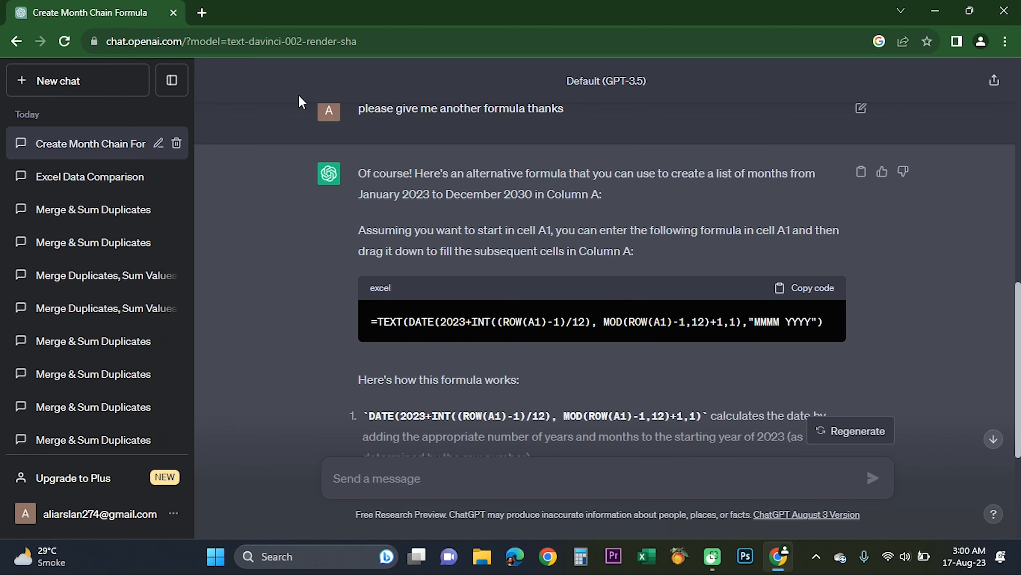
- Start a new ChatGPT chat, minimize the browser, and open Word with a blank document
{"action": "left_click", "coordinate": [141, 84]}
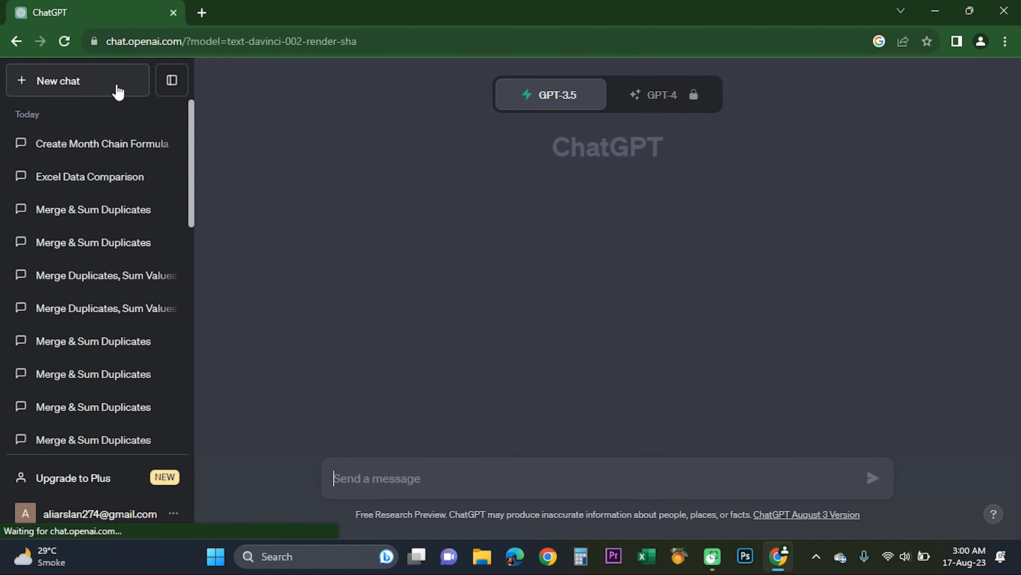
{"action": "left_click", "coordinate": [937, 9]}
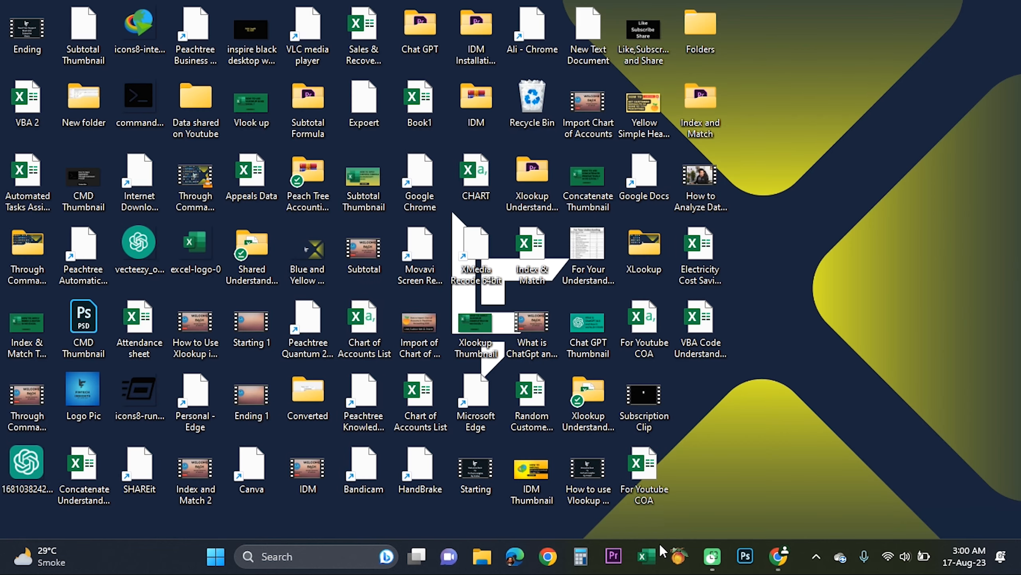
{"action": "left_click", "coordinate": [347, 556]}
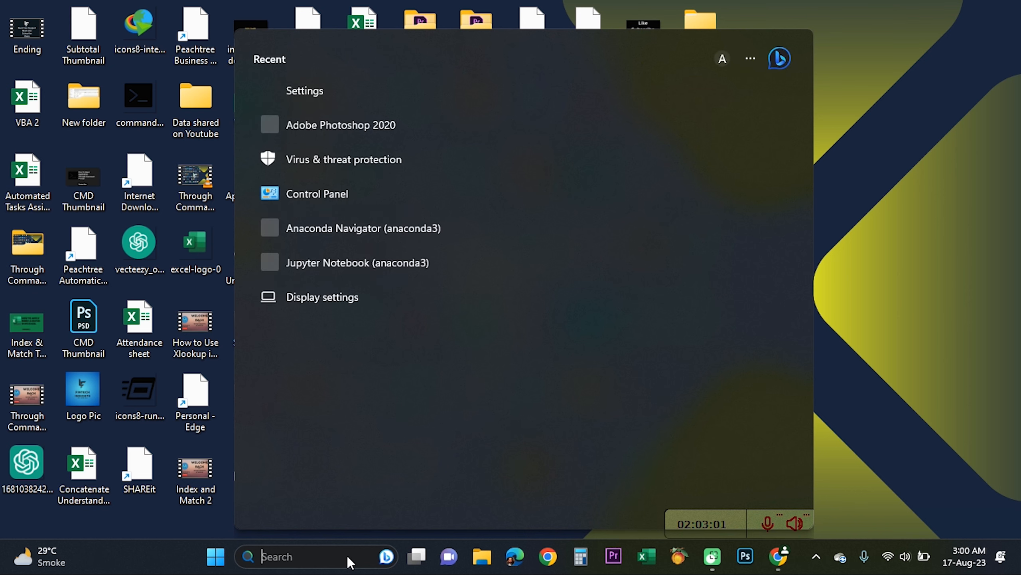
{"action": "type", "text": "word"}
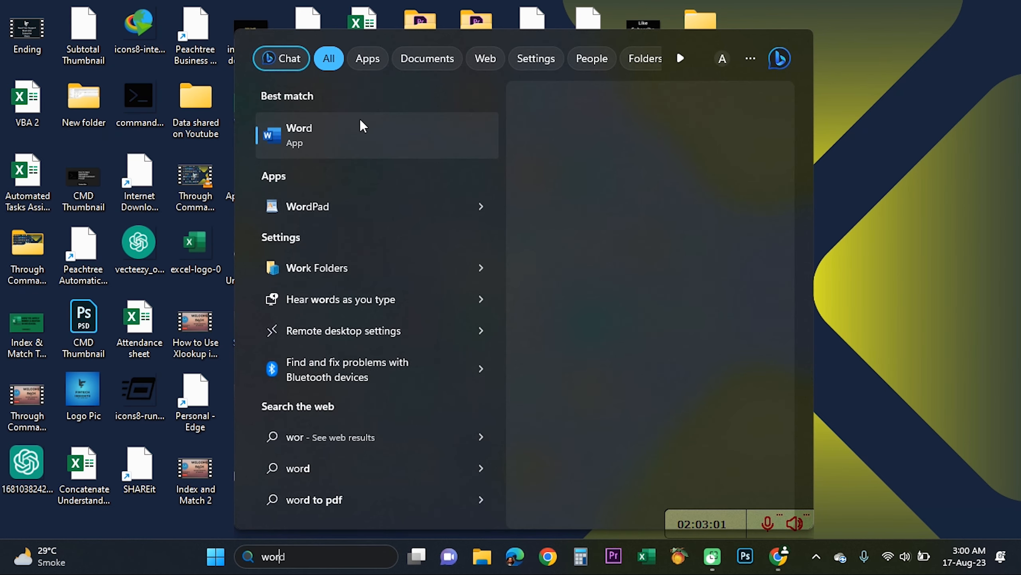
{"action": "left_click", "coordinate": [359, 126]}
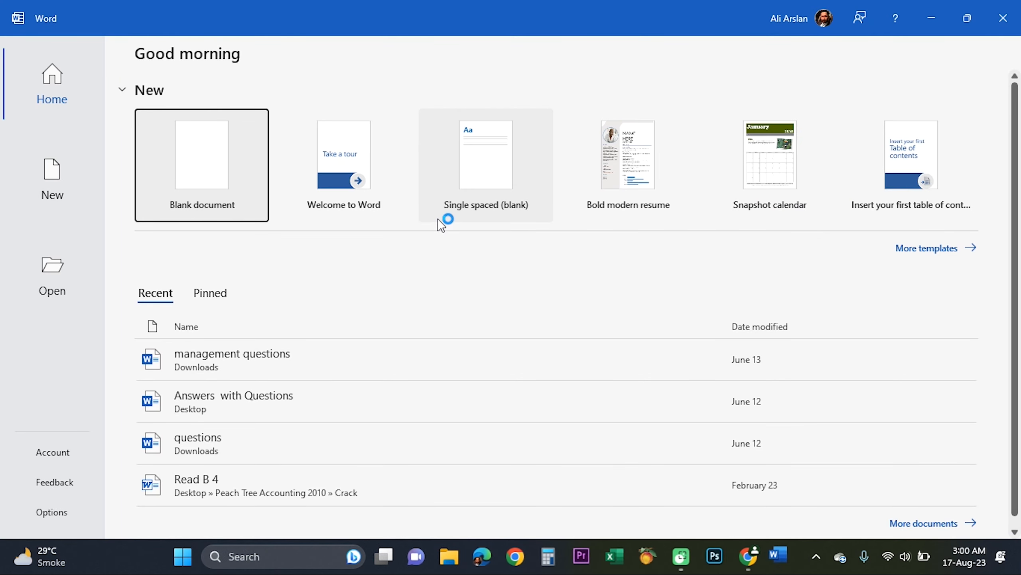
{"action": "left_click", "coordinate": [219, 186]}
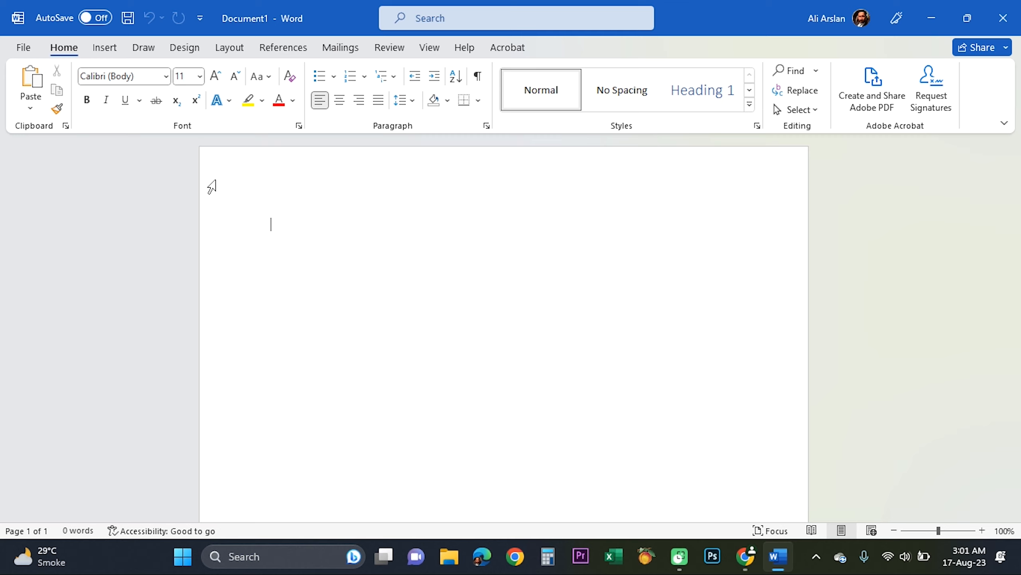
- Write the letter's address block: "To,", an indented "The General Manager,", "XYZ & Co." and "Lahore, Pakistan" on separate lines
{"action": "type", "text": "To,"}
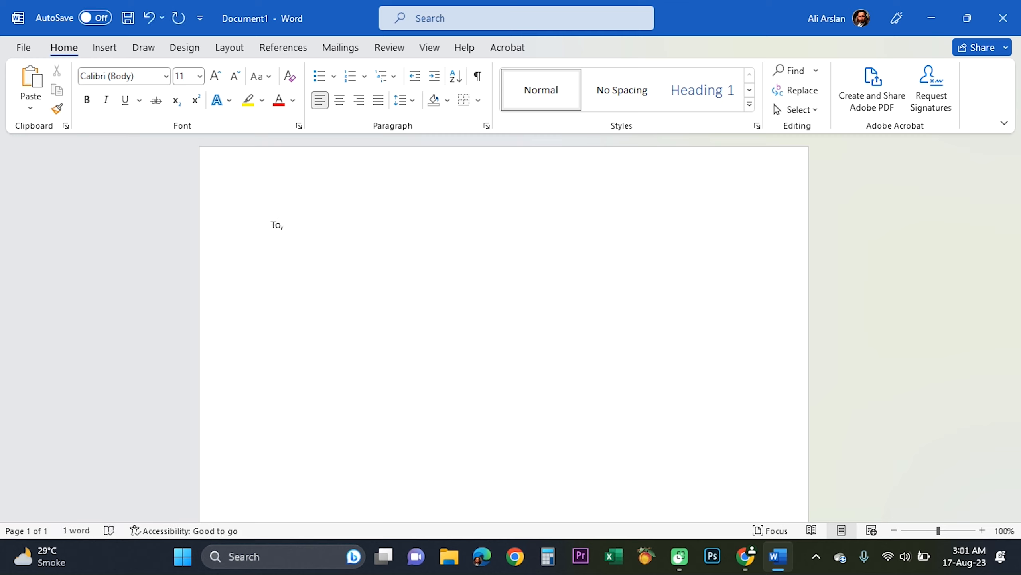
{"action": "key", "text": "Return"}
{"action": "key", "text": "Tab"}
{"action": "type", "text": "The"}
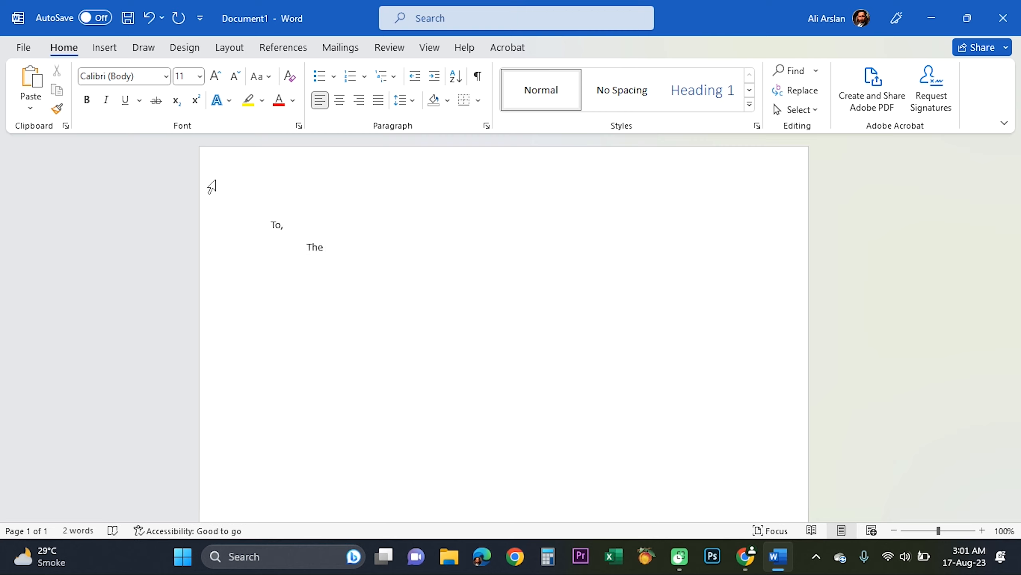
{"action": "type", "text": " General Manager,"}
{"action": "key", "text": "Return"}
{"action": "type", "text": "X"}
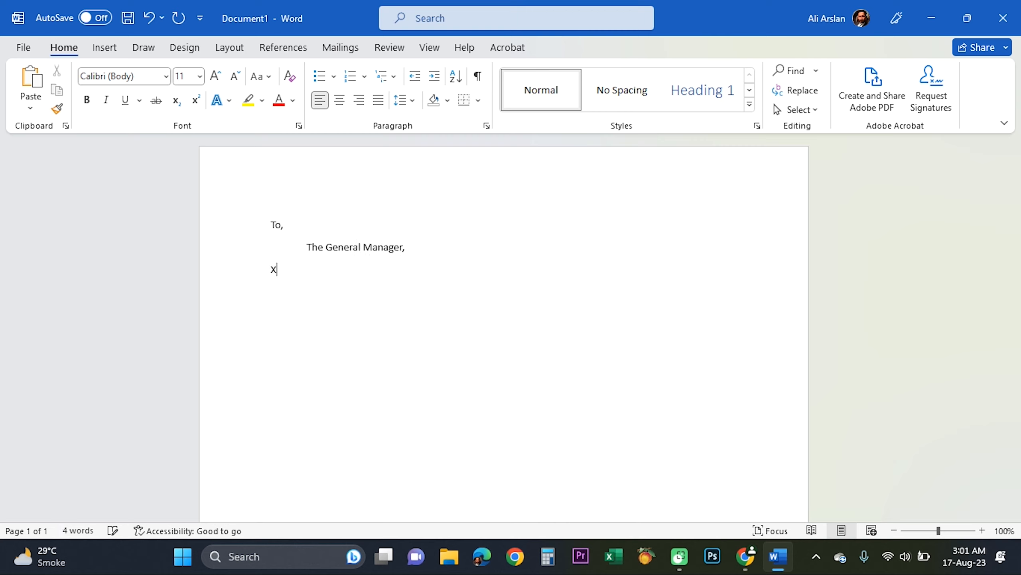
{"action": "type", "text": "YZ & Co."}
{"action": "key", "text": "Return"}
{"action": "type", "text": "Lahore, Pakistan"}
{"action": "key", "text": "Return"}
- Add the salutation "Dear Sir/Madam," after a blank line below the address block, followed by another blank line
{"action": "key", "text": "Return"}
{"action": "type", "text": "Deat Si"}
{"action": "key", "text": "BackSpace"}
{"action": "key", "text": "BackSpace"}
{"action": "key", "text": "BackSpace"}
{"action": "key", "text": "BackSpace"}
{"action": "type", "text": "r Sir/Mad"}
{"action": "key", "text": "BackSpace"}
{"action": "type", "text": "dam,"}
{"action": "key", "text": "Return"}
{"action": "key", "text": "Return"}
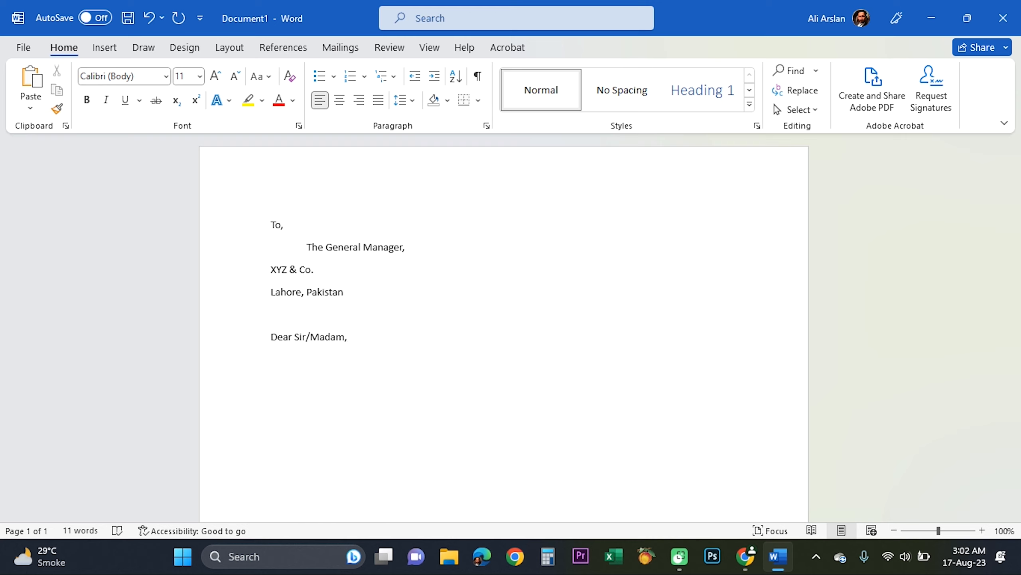
- Insert a "Date:" line at the start of the letter, separated from "To," by a blank line
{"action": "key", "text": "Up"}
{"action": "key", "text": "ctrl+Home"}
{"action": "key", "text": "Return"}
{"action": "key", "text": "Up"}
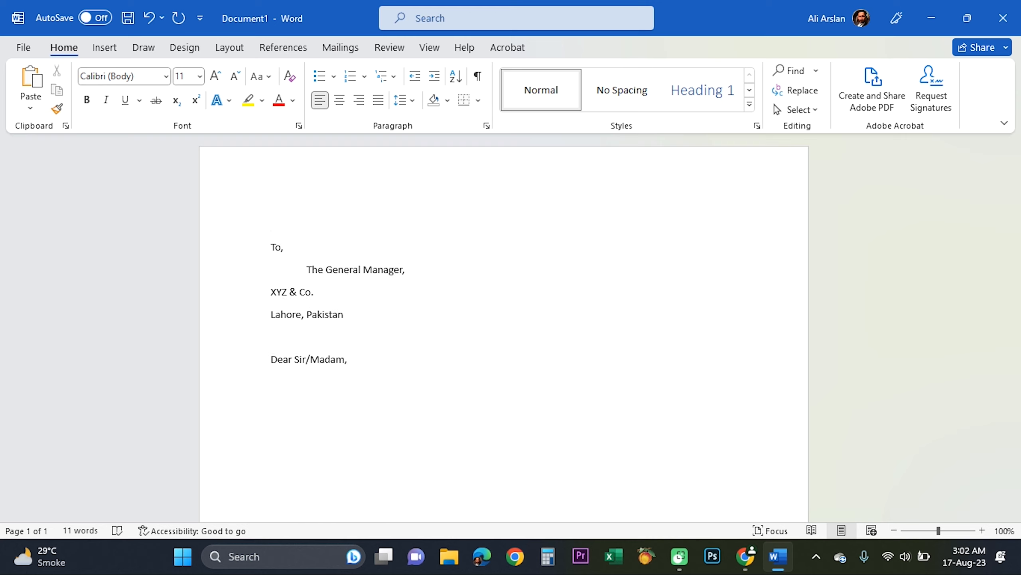
{"action": "key", "text": "Return"}
{"action": "key", "text": "Up"}
{"action": "type", "text": "Date:"}
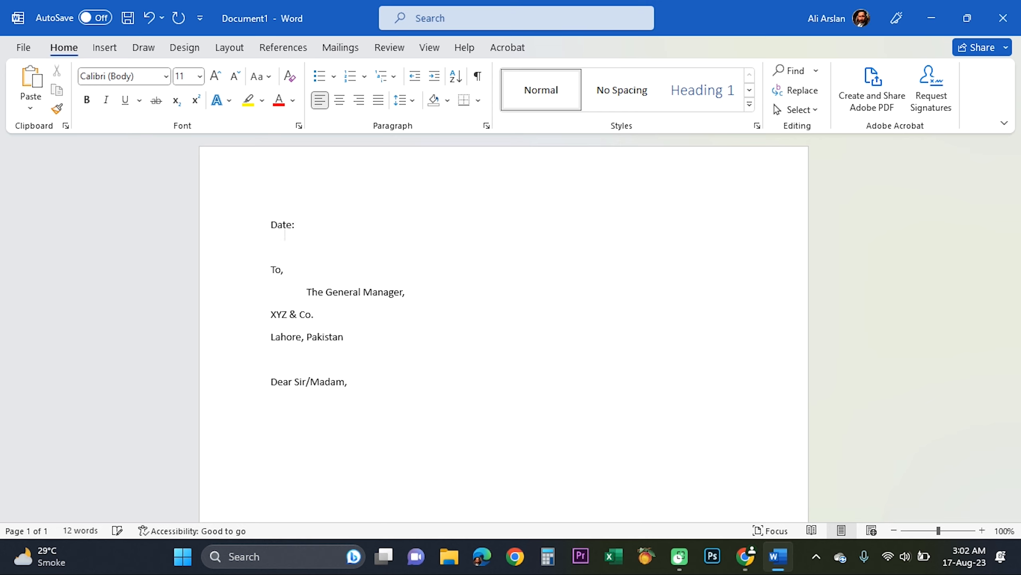
- Begin the letter's body below the salutation with "I have a long queue"
{"action": "key", "text": "ctrl+End"}
{"action": "type", "text": "I am"}
{"action": "key", "text": "BackSpace"}
{"action": "key", "text": "BackSpace"}
{"action": "type", "text": "hace"}
{"action": "key", "text": "BackSpace"}
{"action": "key", "text": "BackSpace"}
{"action": "type", "text": "ve a long qu"}
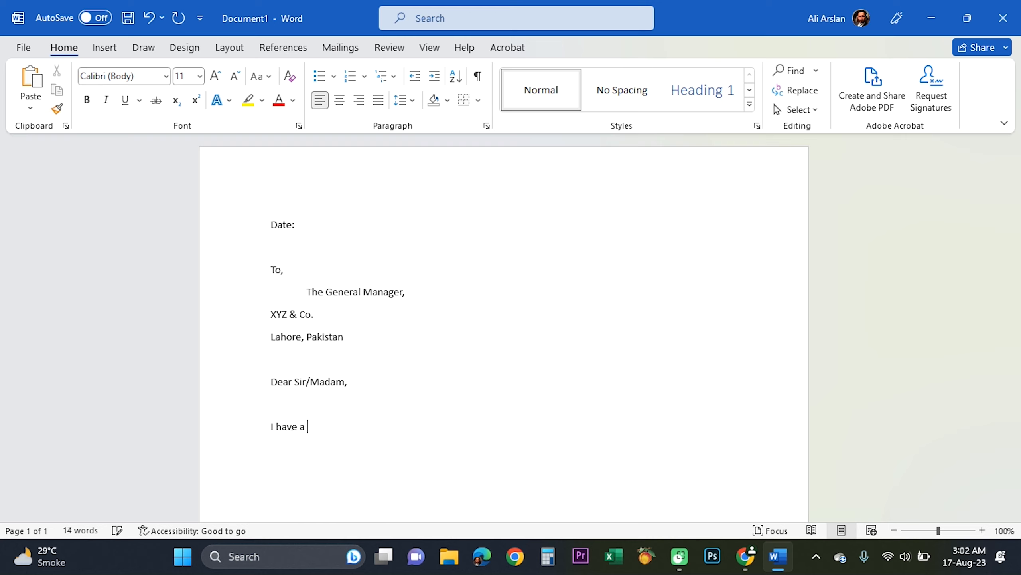
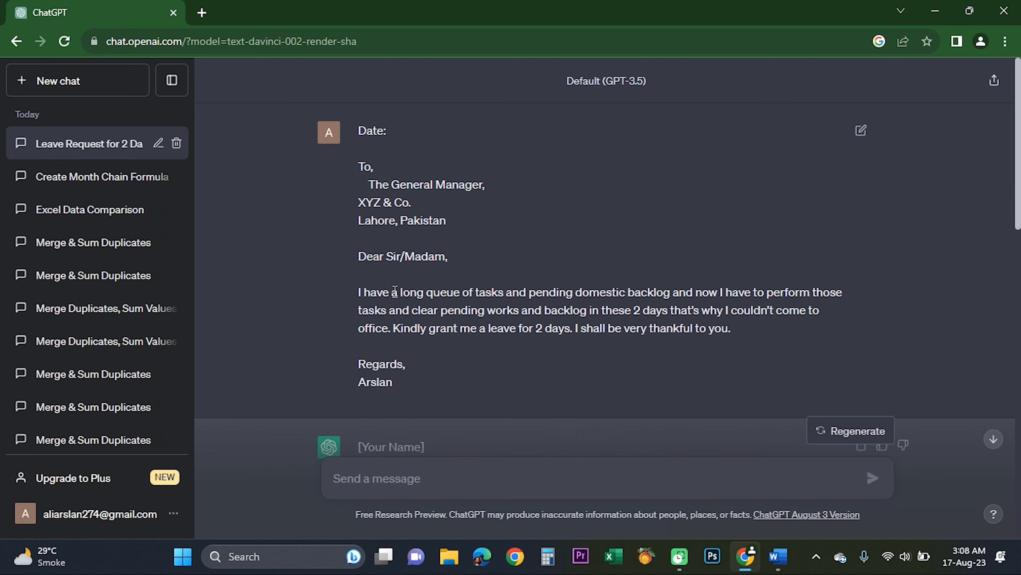
- In ChatGPT, compare the submitted leave request with the header and opening of the rewritten letter
{"action": "scroll", "coordinate": [395, 291], "scroll_direction": "down", "scroll_amount": 2}
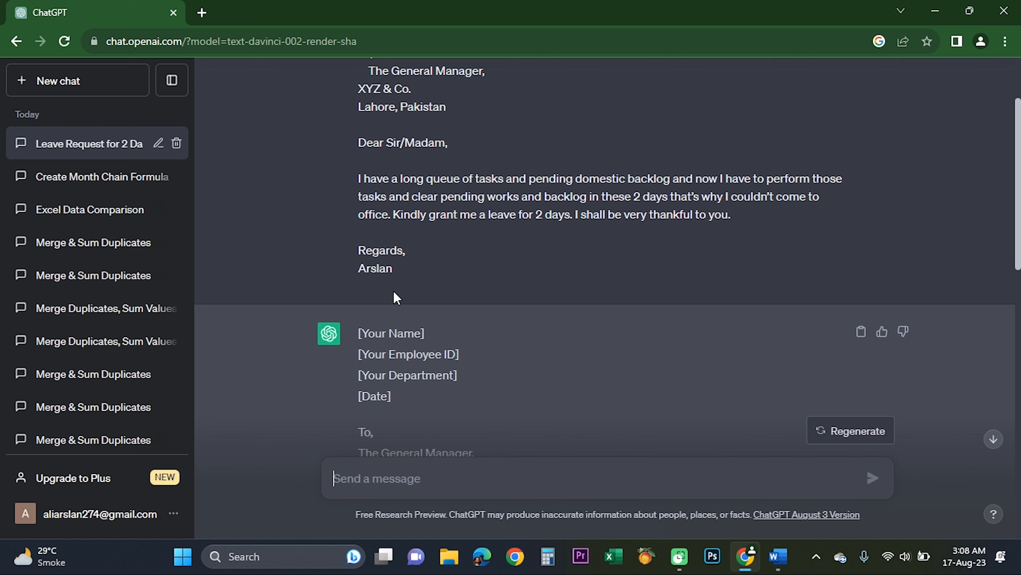
{"action": "scroll", "coordinate": [394, 291], "scroll_direction": "up", "scroll_amount": 2}
{"action": "scroll", "coordinate": [394, 291], "scroll_direction": "down", "scroll_amount": 2}
{"action": "scroll", "coordinate": [393, 290], "scroll_direction": "down", "scroll_amount": 2}
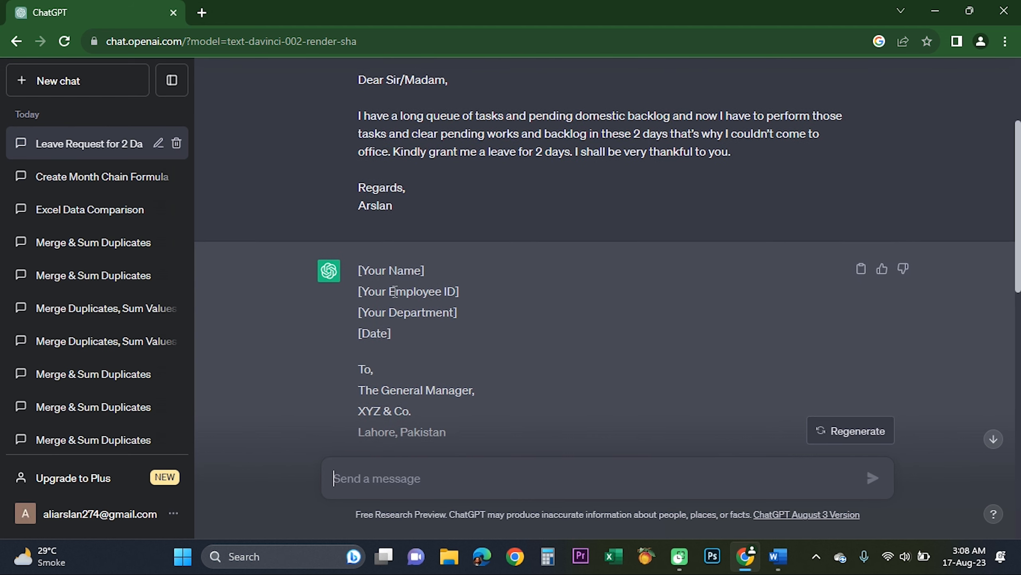
{"action": "scroll", "coordinate": [393, 291], "scroll_direction": "up", "scroll_amount": 4}
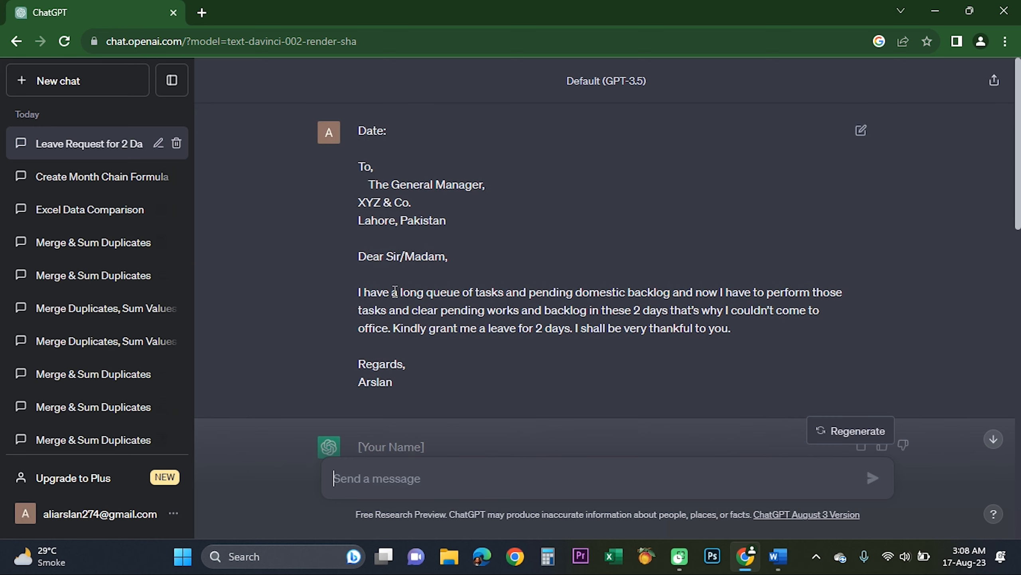
{"action": "scroll", "coordinate": [395, 292], "scroll_direction": "down", "scroll_amount": 10}
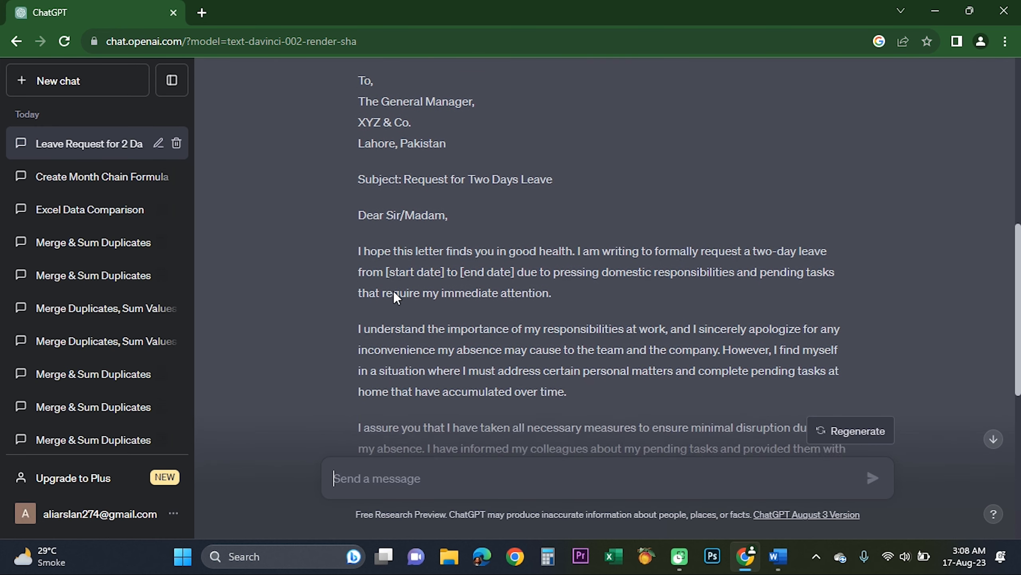
{"action": "scroll", "coordinate": [393, 296], "scroll_direction": "up", "scroll_amount": 4}
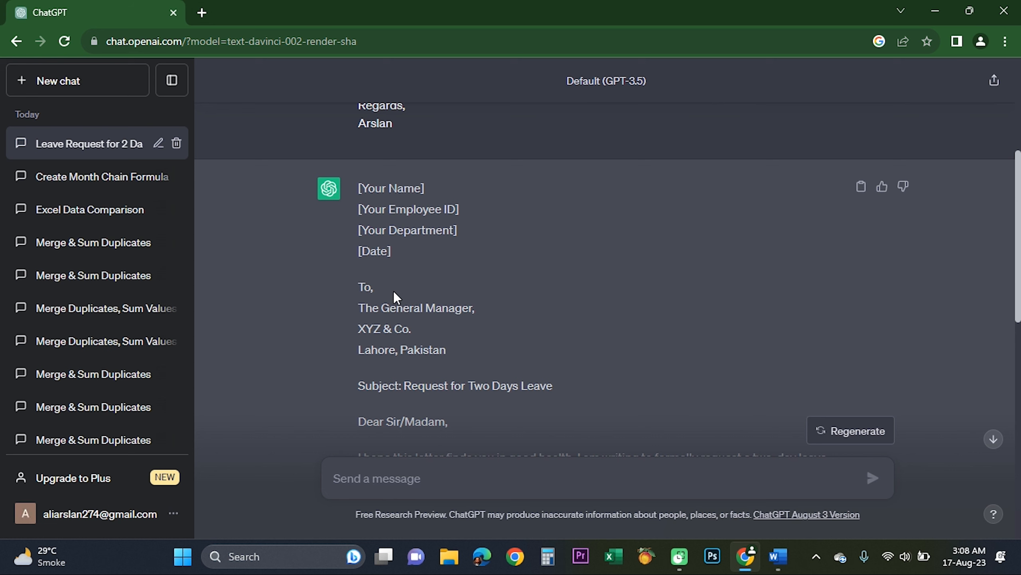
{"action": "scroll", "coordinate": [394, 291], "scroll_direction": "down", "scroll_amount": 5}
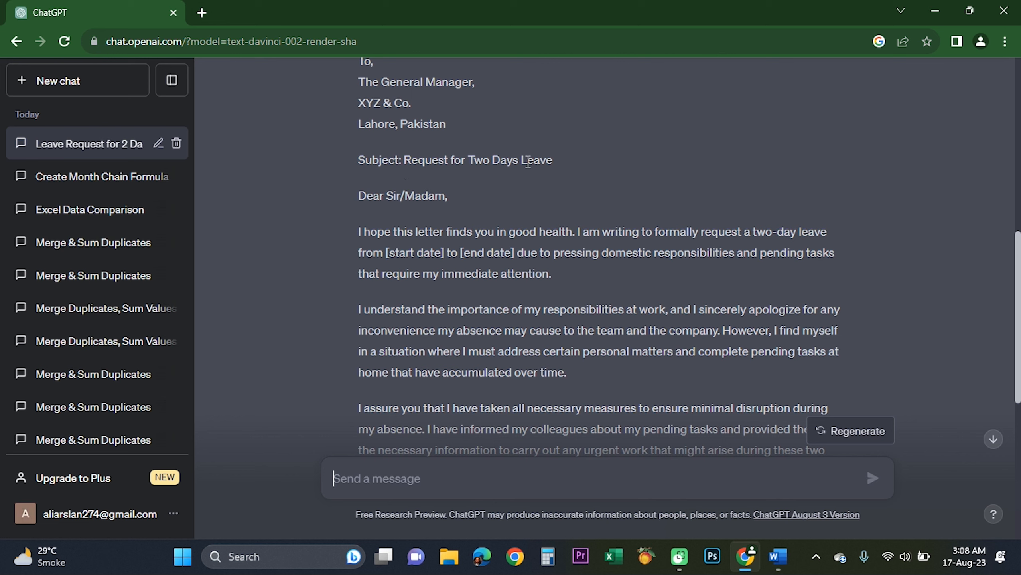
- Highlight the subject line "Subject: Request for Two Days Leave" and look through the body of the rewritten letter
{"action": "left_click_drag", "start_coordinate": [555, 163], "coordinate": [356, 161]}
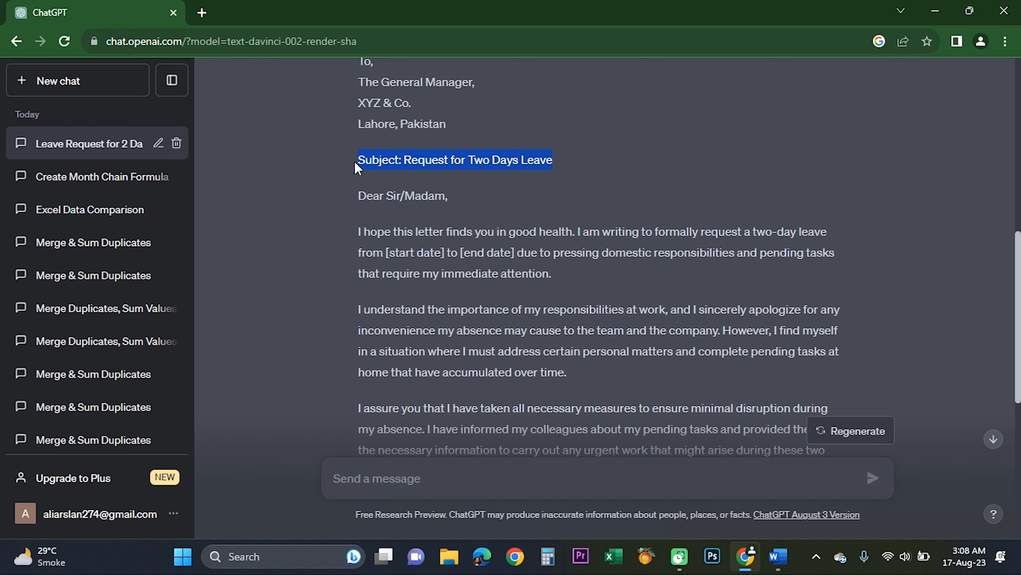
{"action": "scroll", "coordinate": [392, 232], "scroll_direction": "down", "scroll_amount": 2}
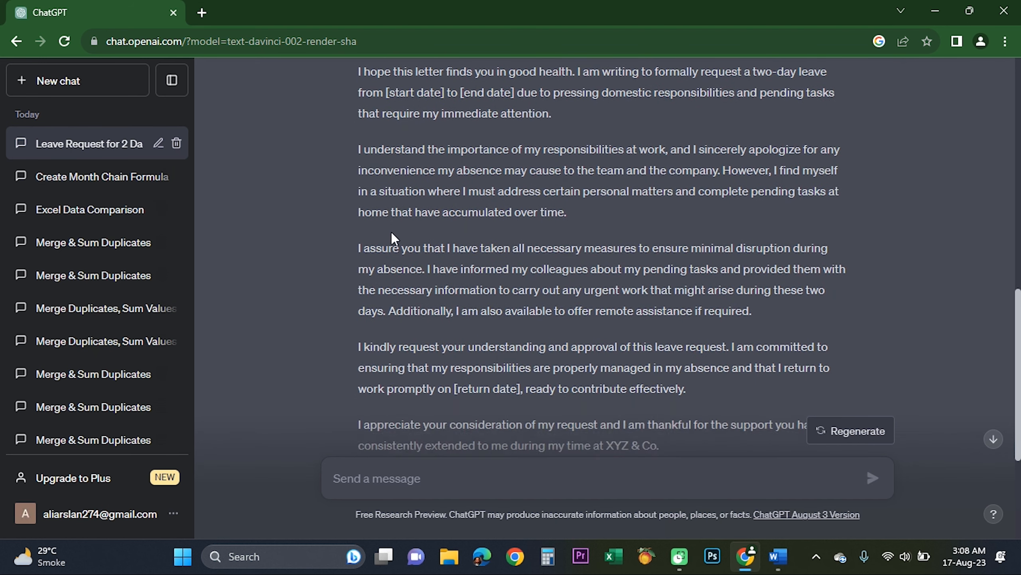
{"action": "scroll", "coordinate": [391, 231], "scroll_direction": "down", "scroll_amount": 3}
{"action": "scroll", "coordinate": [391, 232], "scroll_direction": "up", "scroll_amount": 3}
{"action": "scroll", "coordinate": [391, 232], "scroll_direction": "up", "scroll_amount": 3}
{"action": "scroll", "coordinate": [392, 234], "scroll_direction": "down", "scroll_amount": 6}
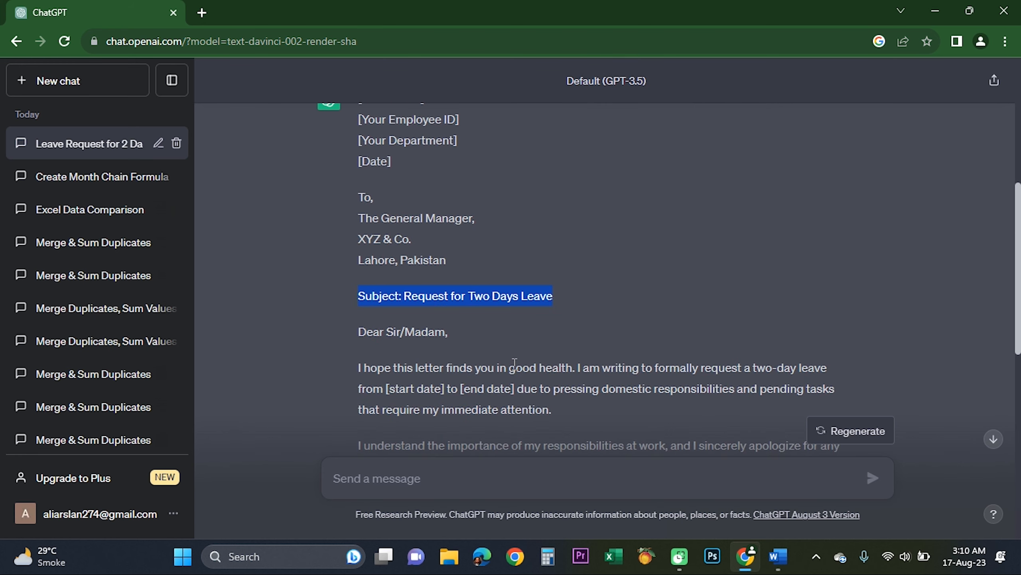
- Review the original leave request against the full rewritten letter, from its header placeholders to the closing
{"action": "scroll", "coordinate": [513, 364], "scroll_direction": "up", "scroll_amount": 3}
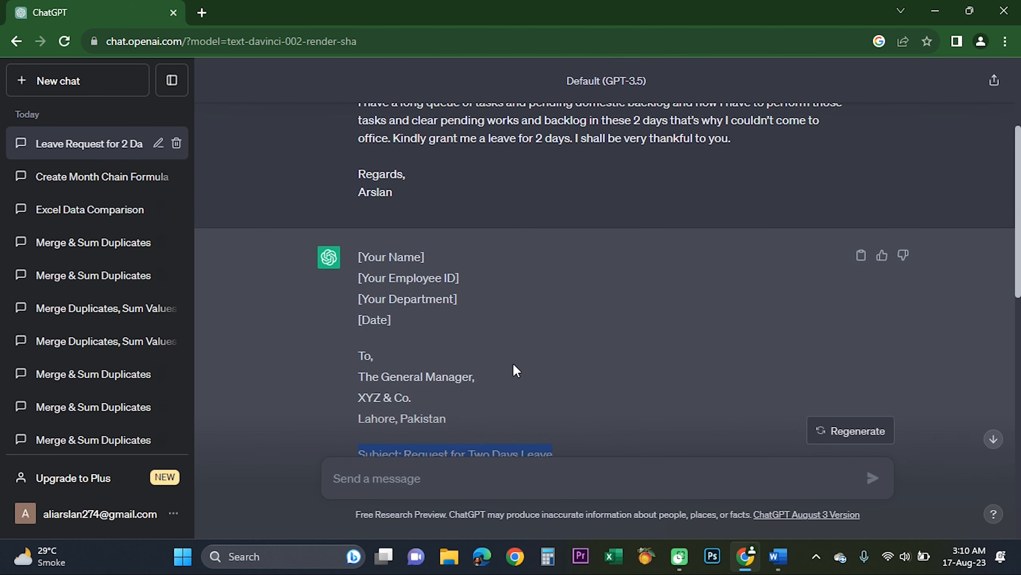
{"action": "scroll", "coordinate": [513, 363], "scroll_direction": "up", "scroll_amount": 5}
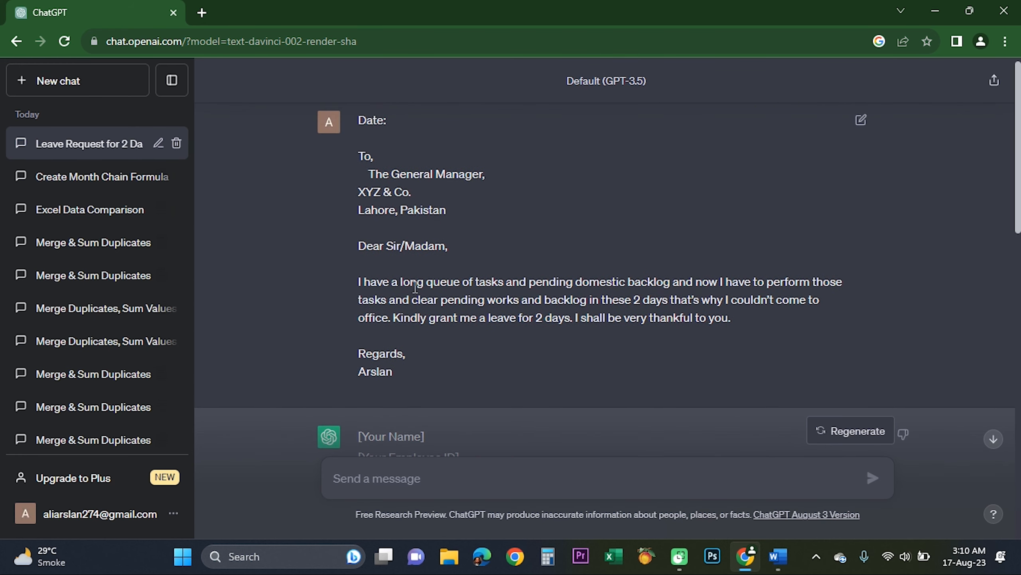
{"action": "scroll", "coordinate": [429, 293], "scroll_direction": "down", "scroll_amount": 12}
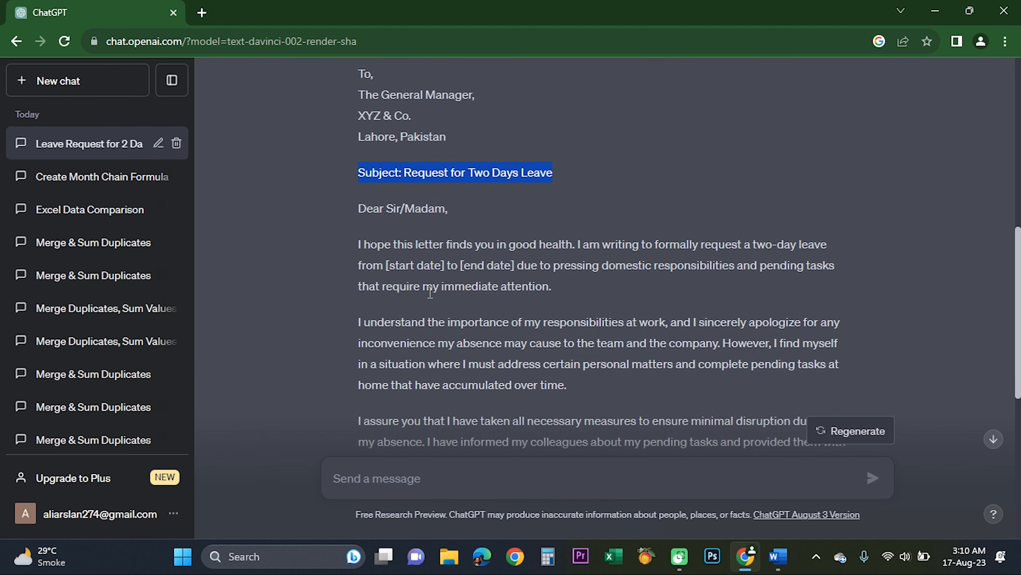
{"action": "scroll", "coordinate": [430, 293], "scroll_direction": "down", "scroll_amount": 2}
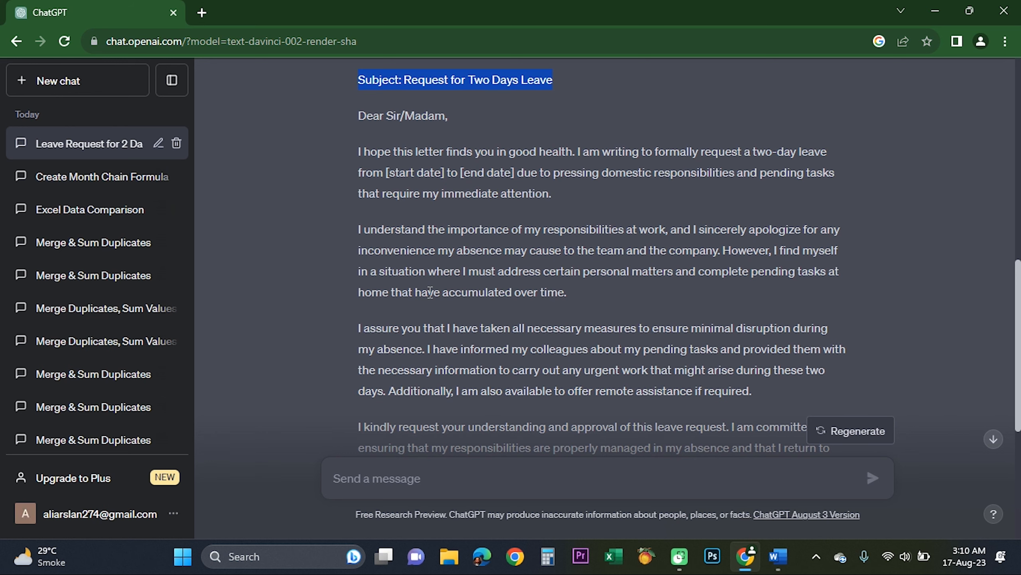
{"action": "scroll", "coordinate": [430, 293], "scroll_direction": "down", "scroll_amount": 2}
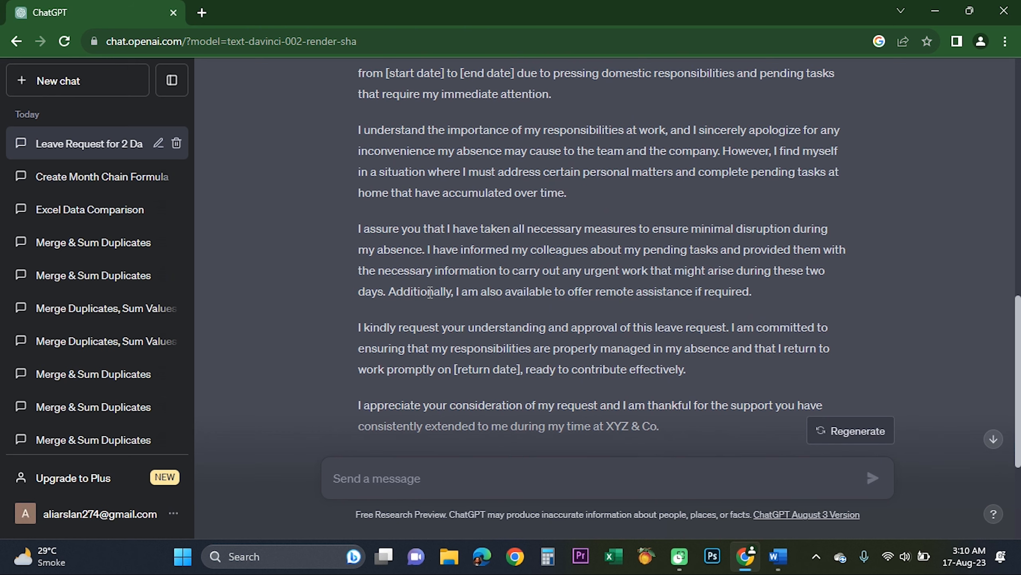
{"action": "scroll", "coordinate": [430, 293], "scroll_direction": "down", "scroll_amount": 3}
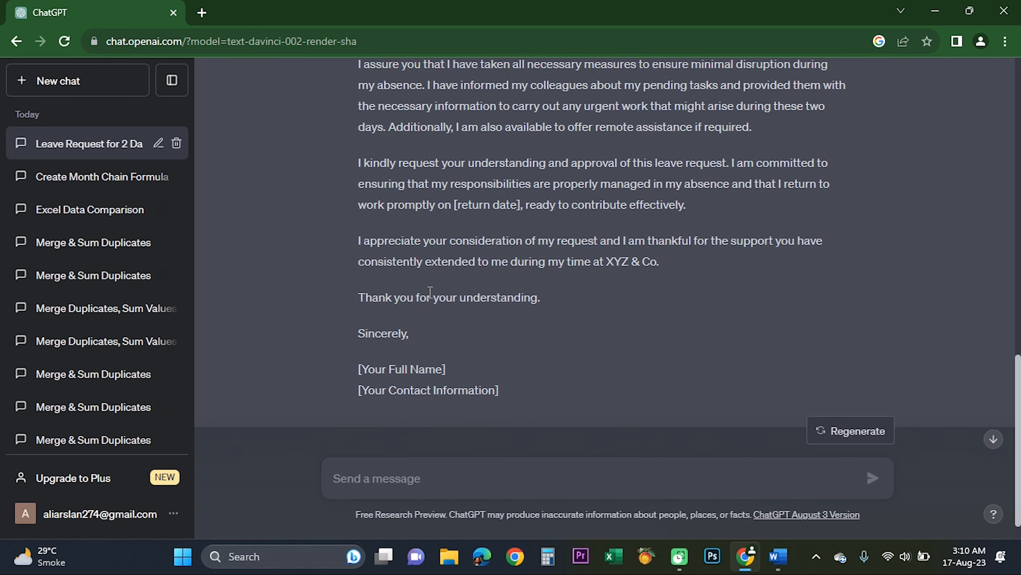
{"action": "scroll", "coordinate": [429, 292], "scroll_direction": "up", "scroll_amount": 15}
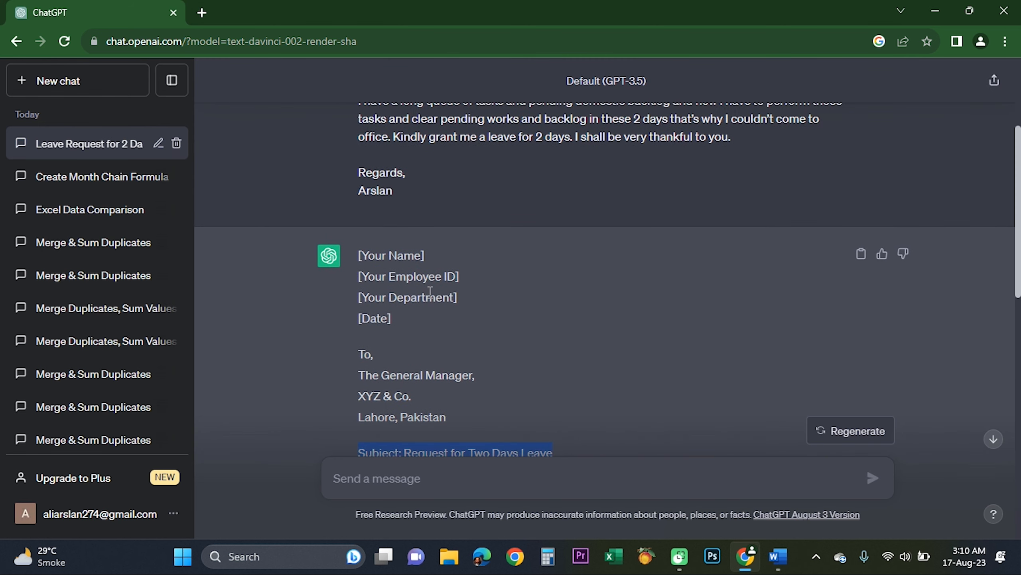
{"action": "scroll", "coordinate": [430, 290], "scroll_direction": "up", "scroll_amount": 4}
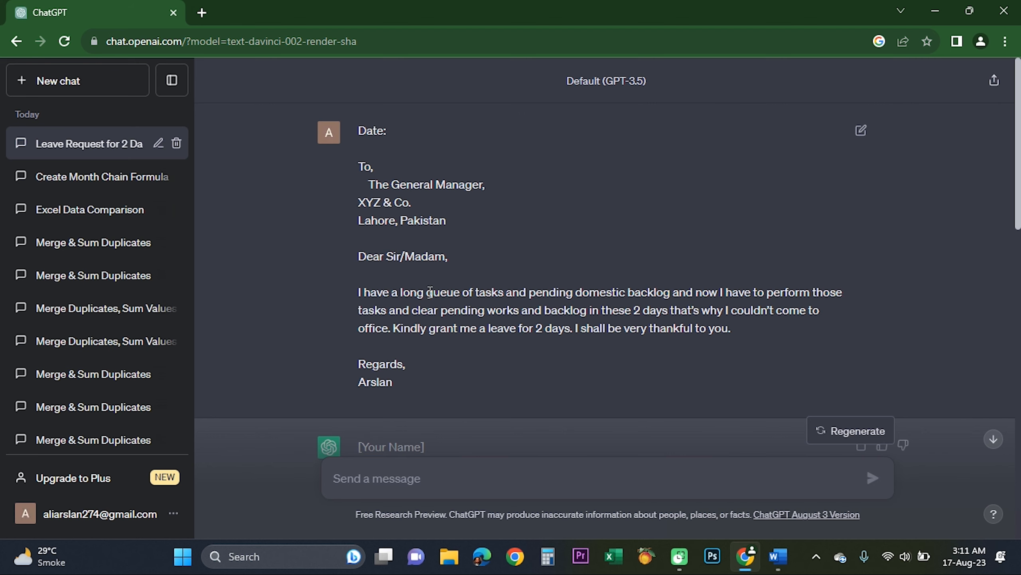
{"action": "scroll", "coordinate": [516, 332], "scroll_direction": "down", "scroll_amount": 10}
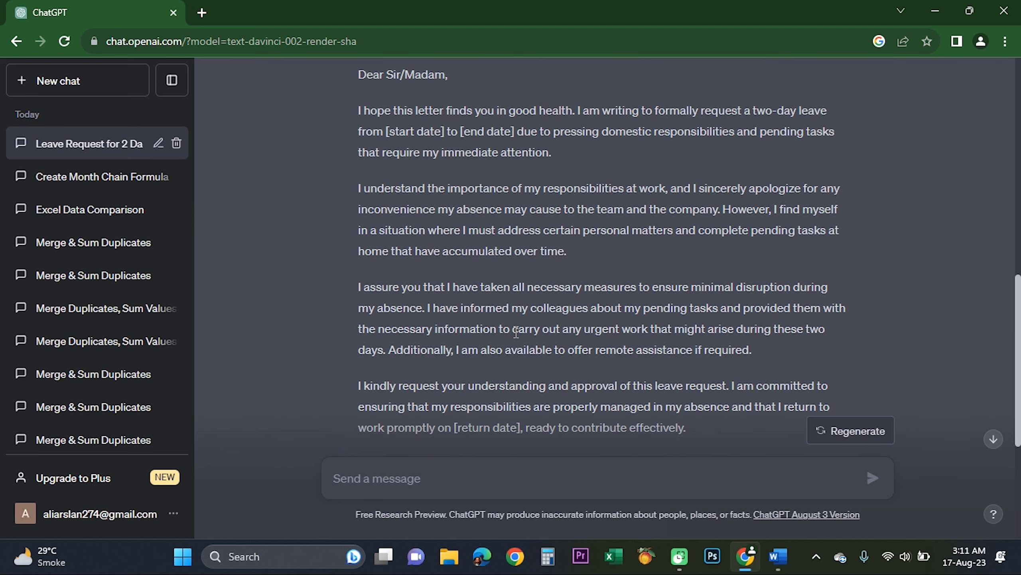